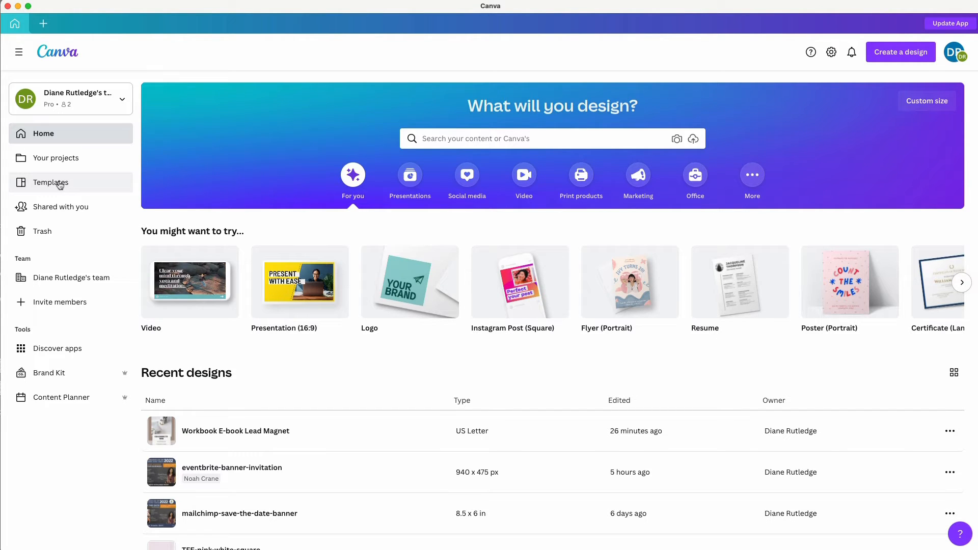
Search the Templates library for 'ebook' to list the 1,725 ebook templates.
{"action": "left_click", "coordinate": [59, 184]}
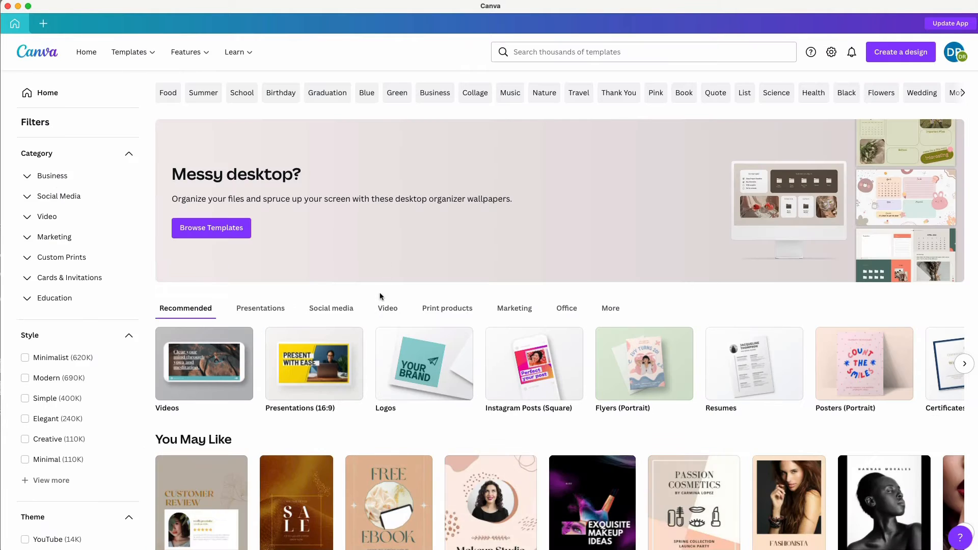
{"action": "mouse_move", "coordinate": [135, 52]}
{"action": "left_click", "coordinate": [521, 50]}
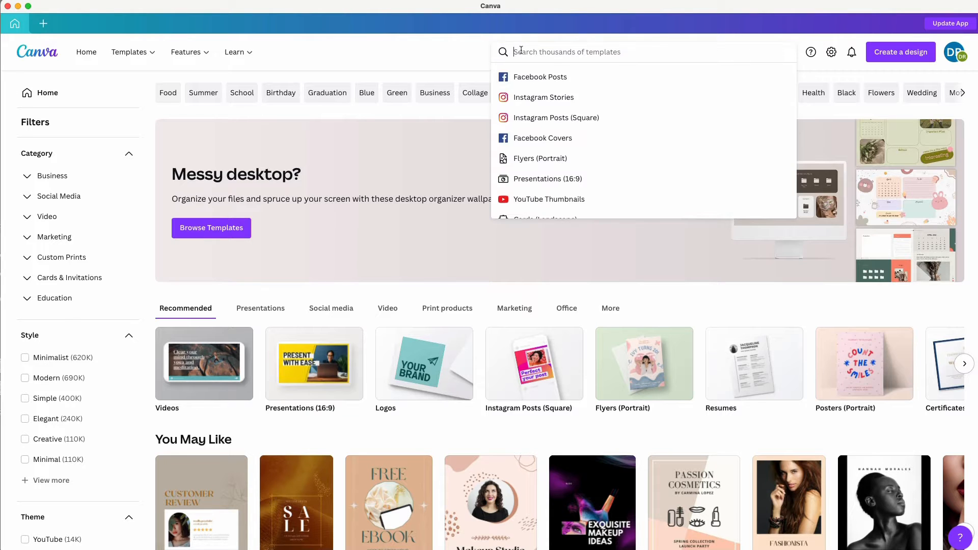
{"action": "type", "text": "ebook"}
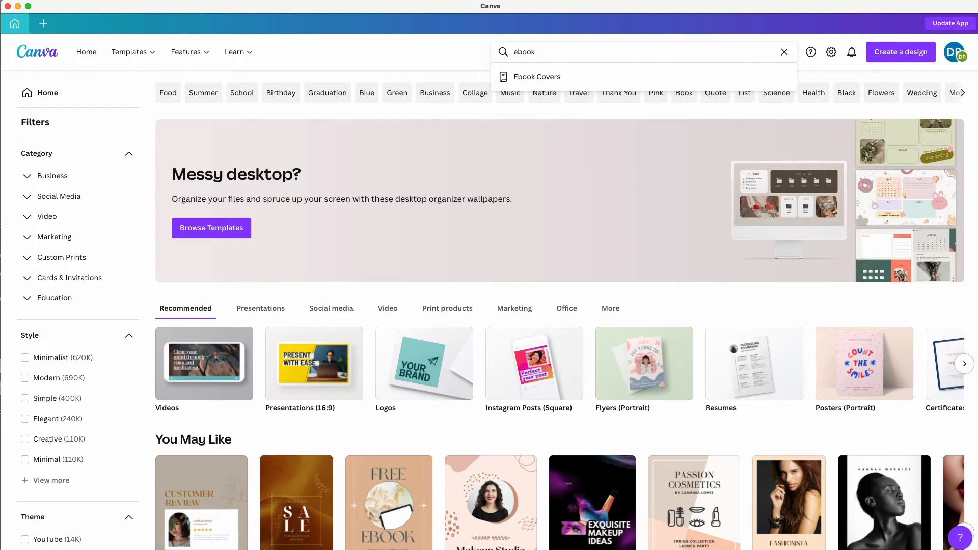
{"action": "key", "text": "Return"}
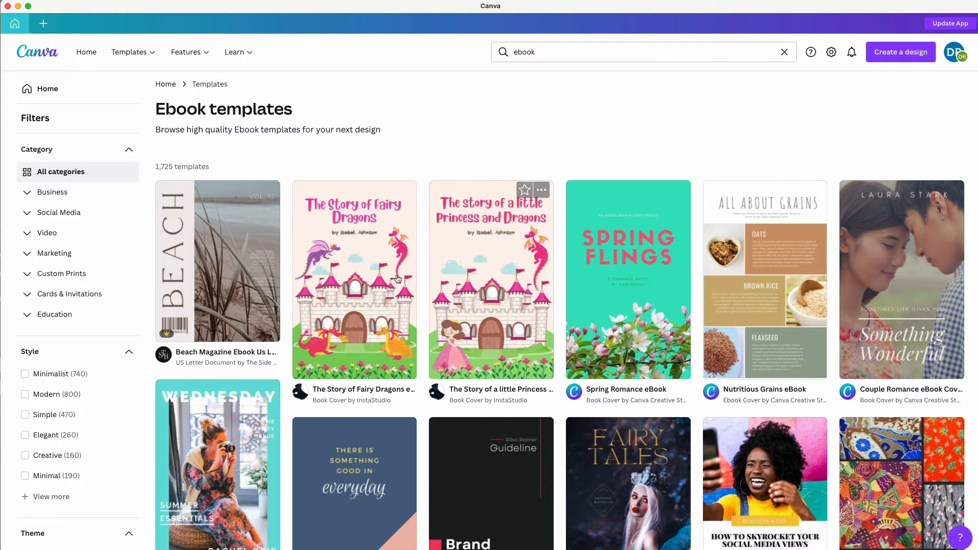
{"action": "scroll", "coordinate": [458, 301], "scroll_direction": "down", "scroll_amount": 5}
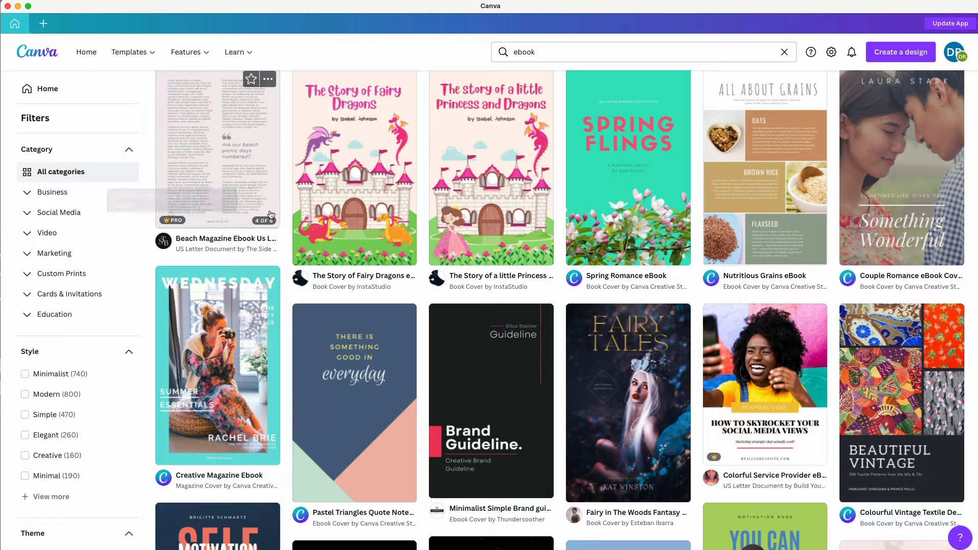
{"action": "scroll", "coordinate": [524, 275], "scroll_direction": "down", "scroll_amount": 3}
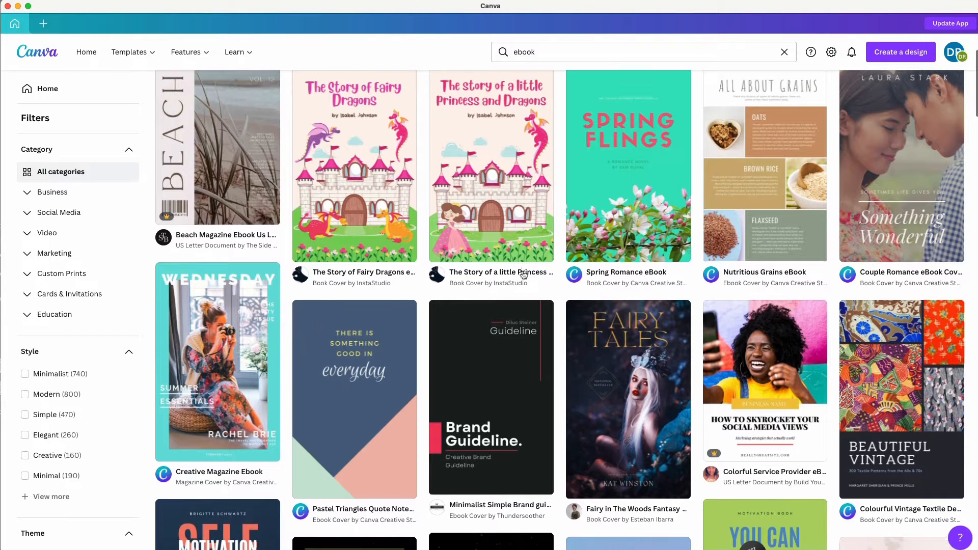
{"action": "scroll", "coordinate": [523, 275], "scroll_direction": "down", "scroll_amount": 3}
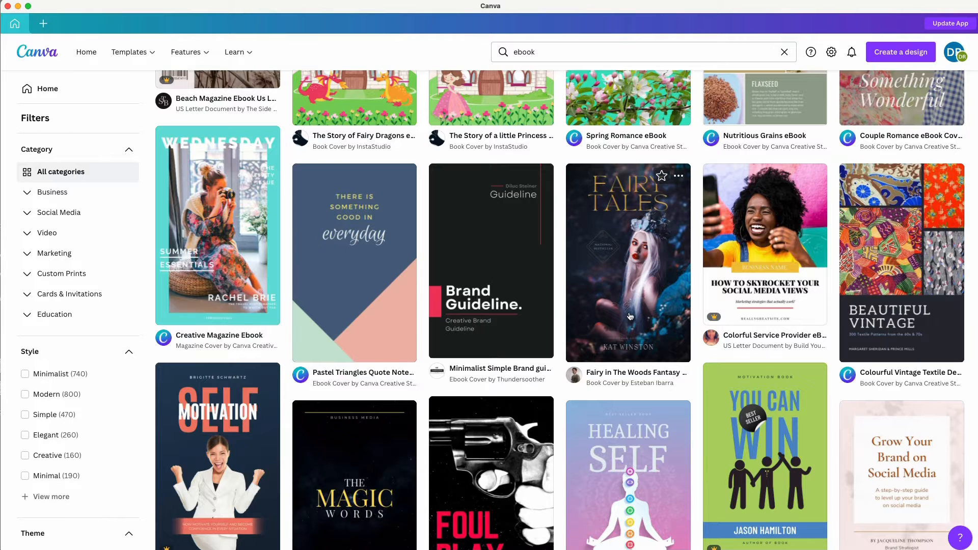
{"action": "scroll", "coordinate": [631, 317], "scroll_direction": "down", "scroll_amount": 2}
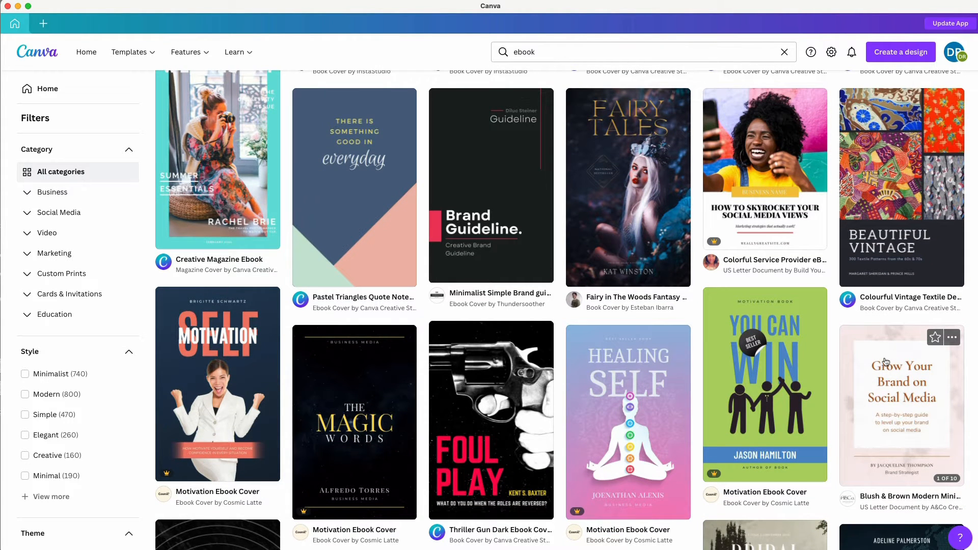
{"action": "scroll", "coordinate": [884, 362], "scroll_direction": "down", "scroll_amount": 4}
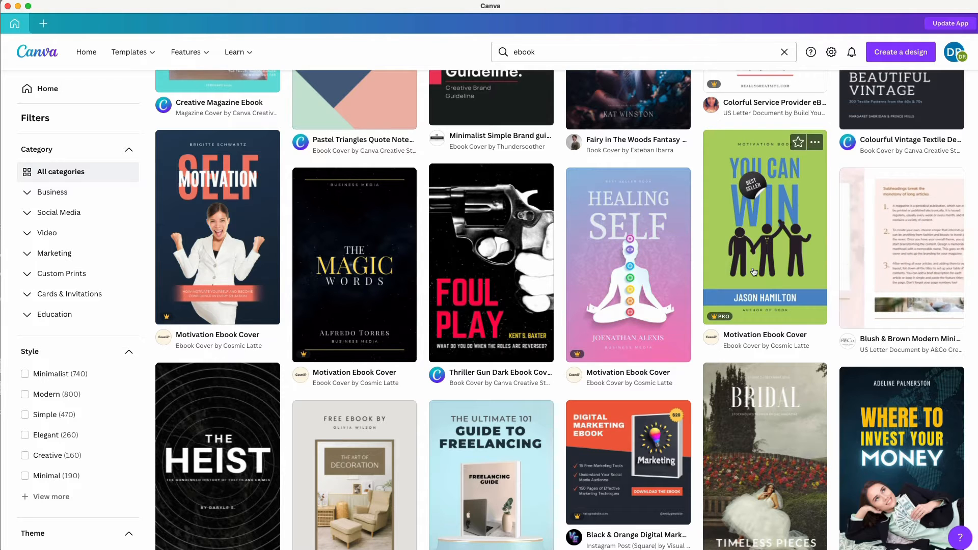
{"action": "scroll", "coordinate": [754, 273], "scroll_direction": "down", "scroll_amount": 4}
{"action": "scroll", "coordinate": [754, 272], "scroll_direction": "down", "scroll_amount": 1}
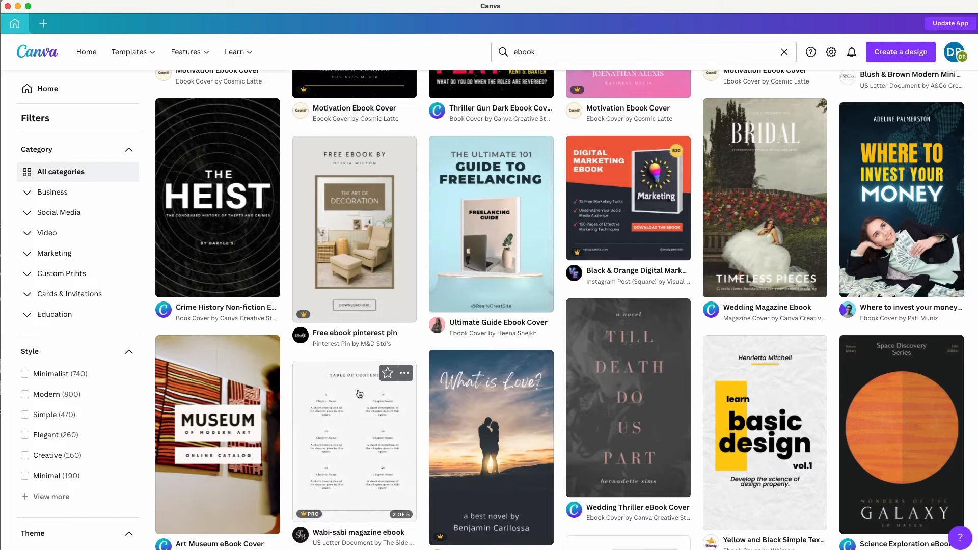
Review the outline notes, then preview the Blush & Brown Modern Minimalist eBook Workbook template.
{"action": "left_click", "coordinate": [975, 255]}
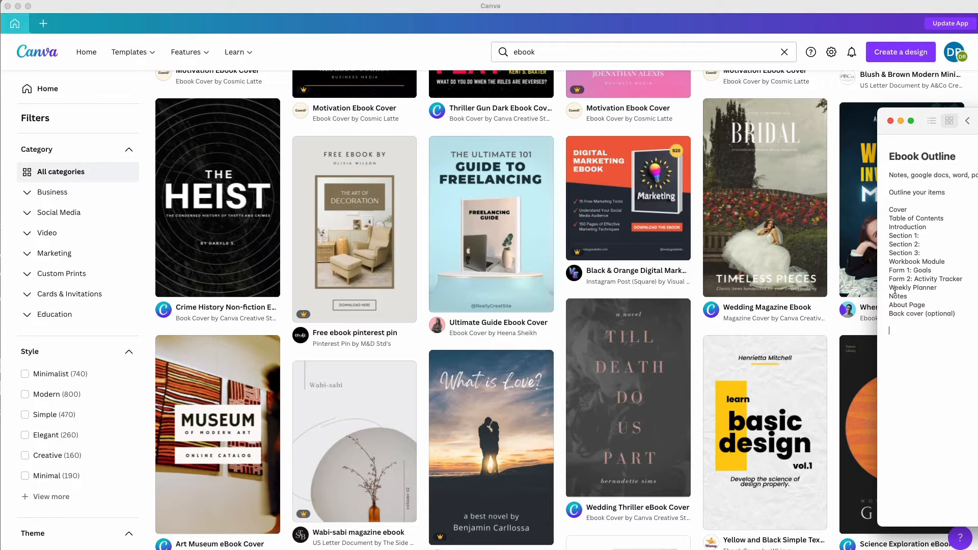
{"action": "left_click", "coordinate": [345, 56]}
{"action": "scroll", "coordinate": [673, 159], "scroll_direction": "up", "scroll_amount": 5}
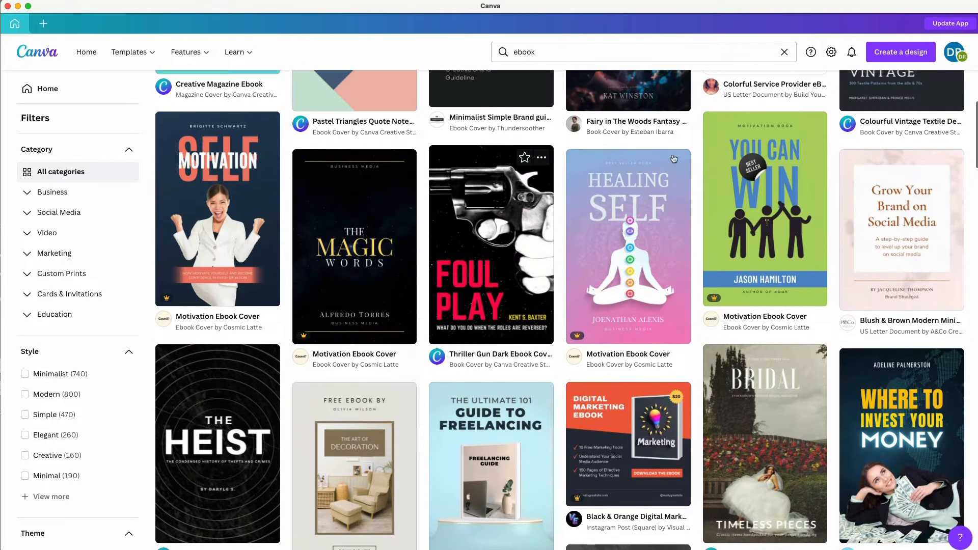
{"action": "mouse_move", "coordinate": [896, 217]}
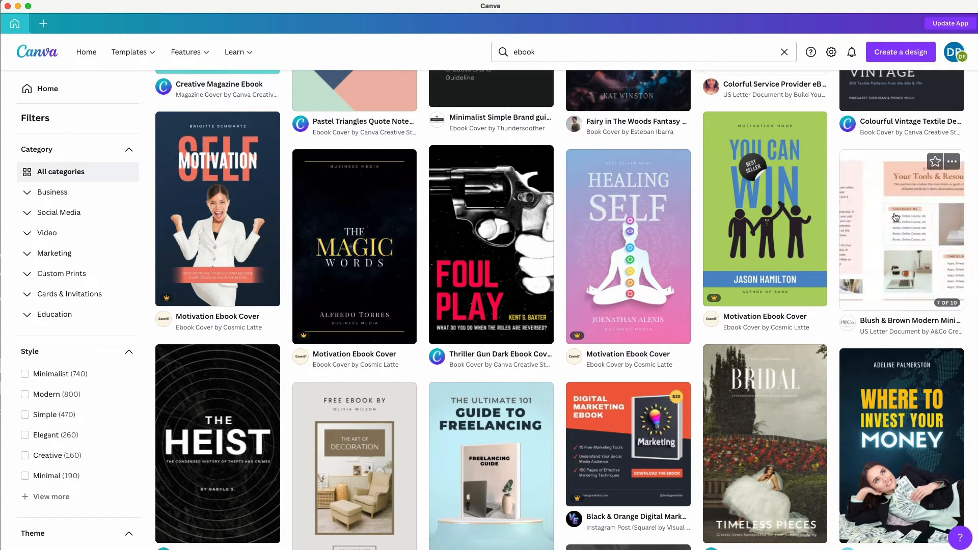
{"action": "left_click", "coordinate": [895, 217]}
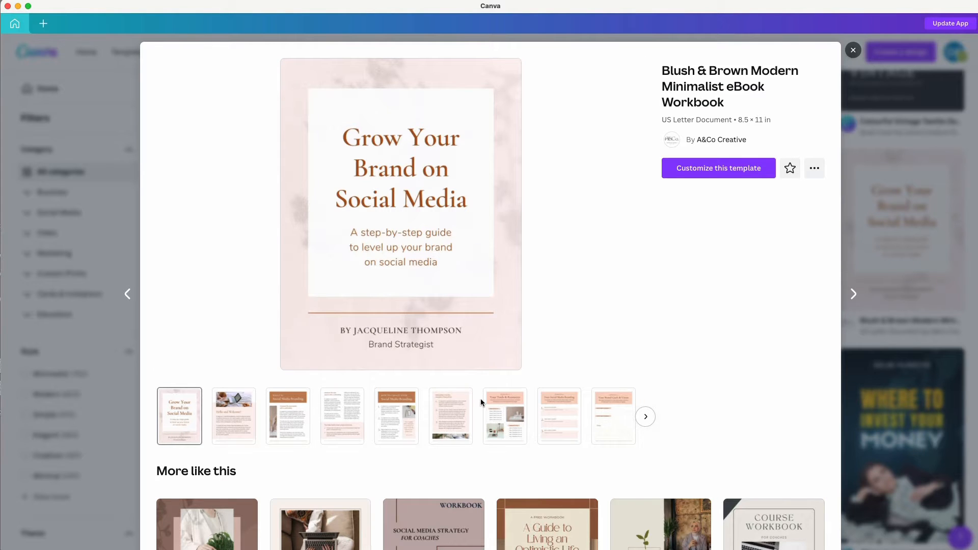
Browse the workbook's pages, including Social Media Branding, and start a new design from it.
{"action": "left_click", "coordinate": [646, 416]}
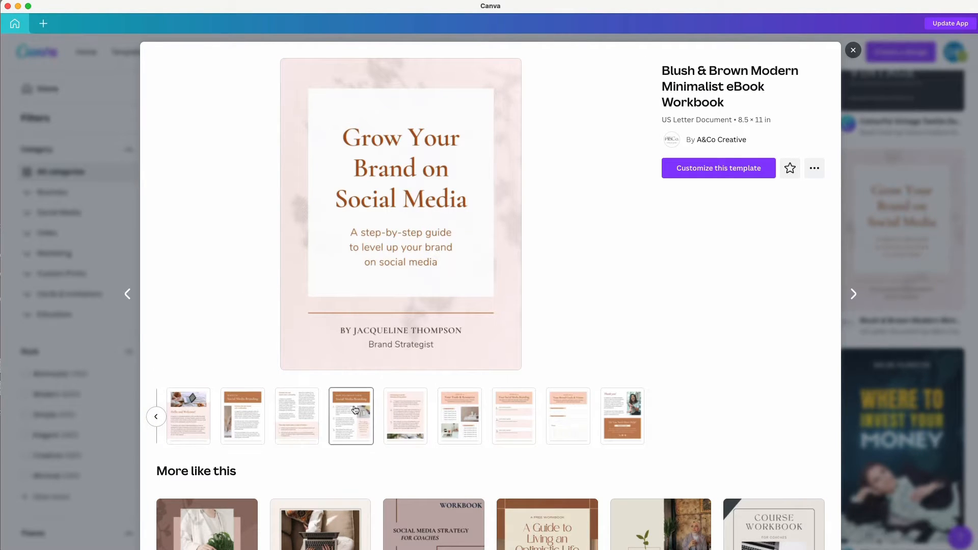
{"action": "left_click", "coordinate": [355, 415]}
{"action": "left_click", "coordinate": [403, 416]}
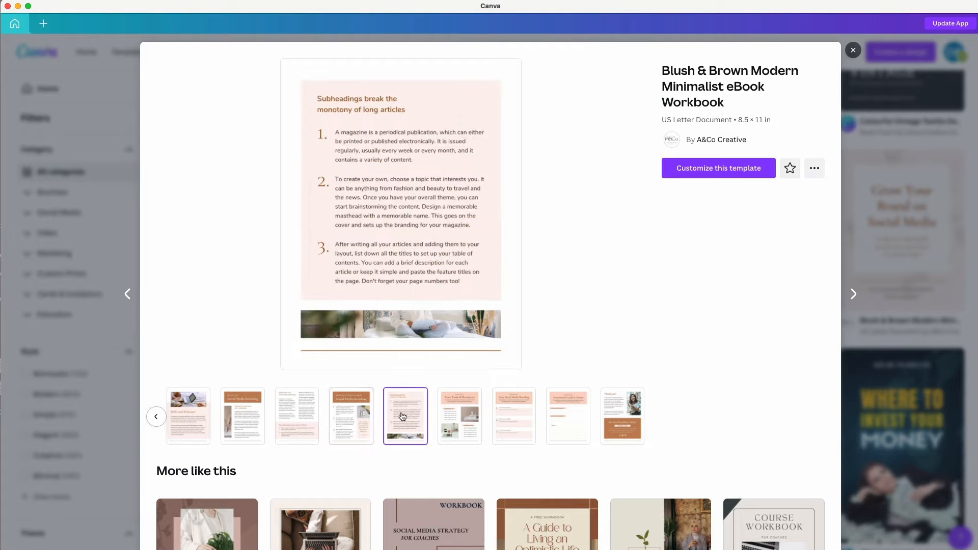
{"action": "scroll", "coordinate": [403, 417], "scroll_direction": "down", "scroll_amount": 5}
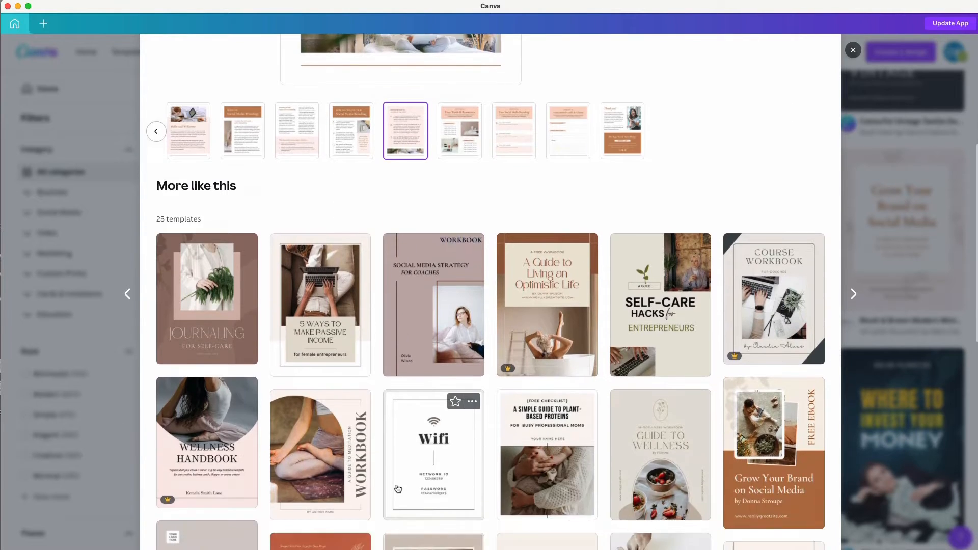
{"action": "scroll", "coordinate": [246, 482], "scroll_direction": "down", "scroll_amount": 3}
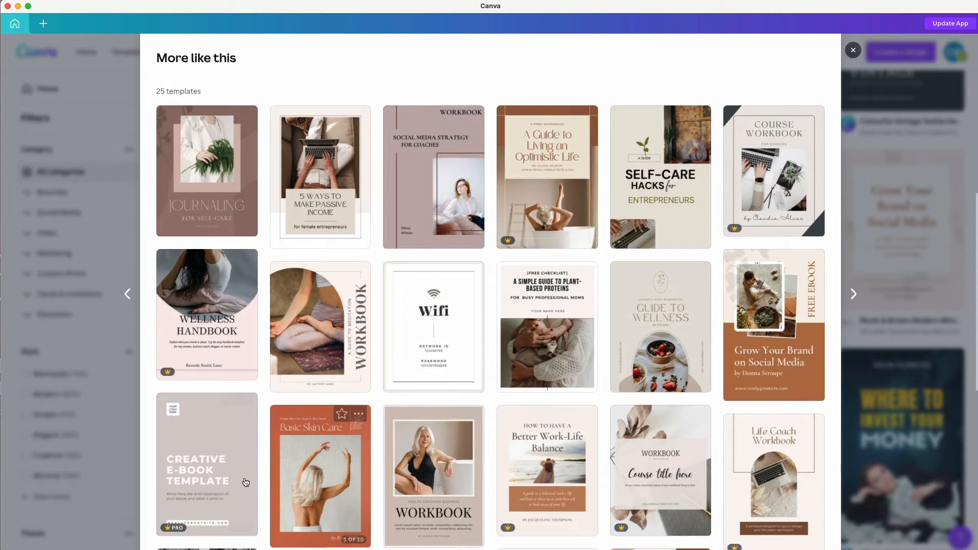
{"action": "mouse_move", "coordinate": [231, 483]}
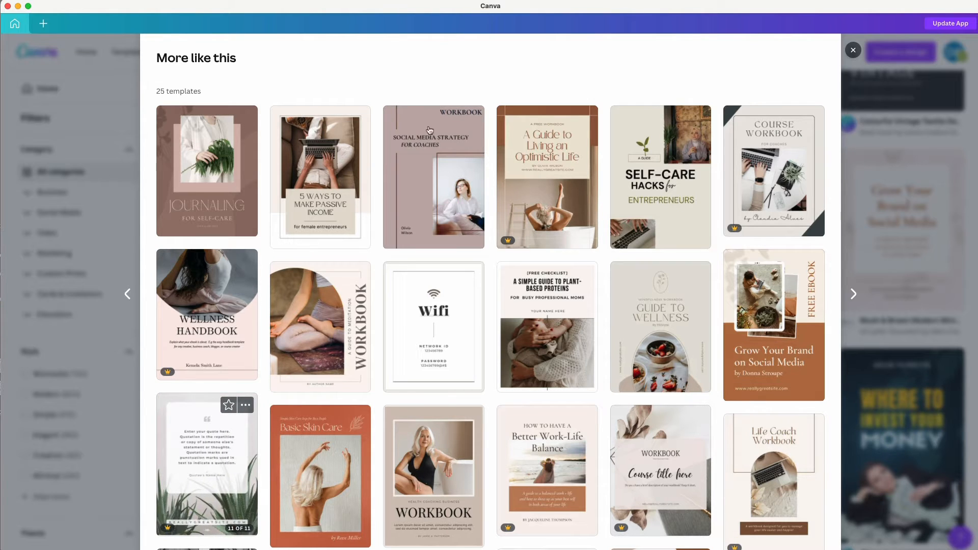
{"action": "scroll", "coordinate": [394, 177], "scroll_direction": "up", "scroll_amount": 3}
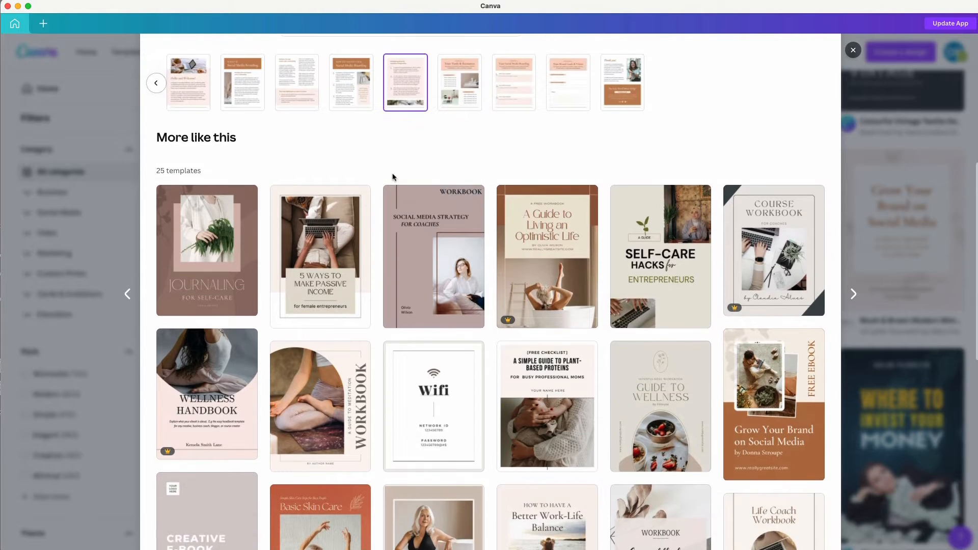
{"action": "scroll", "coordinate": [753, 38], "scroll_direction": "up", "scroll_amount": 5}
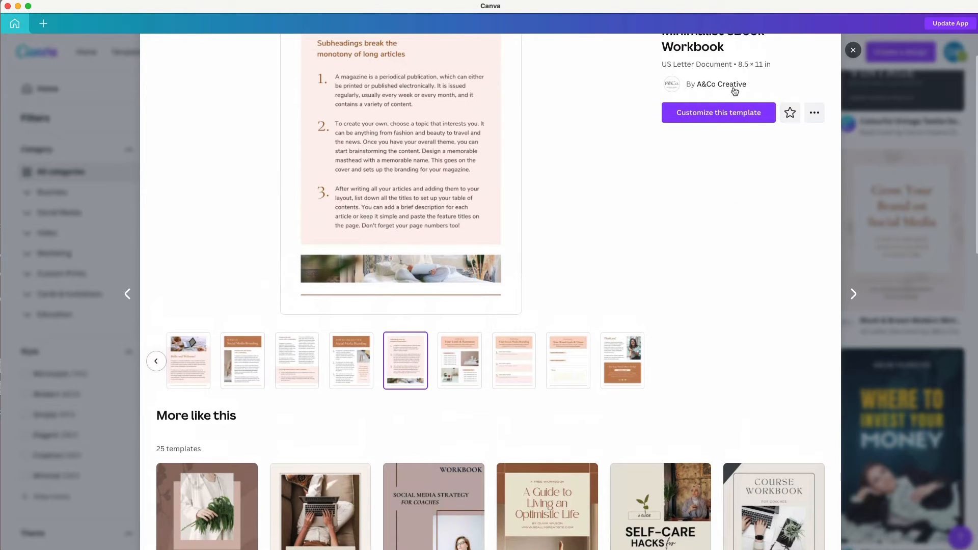
{"action": "left_click", "coordinate": [729, 107]}
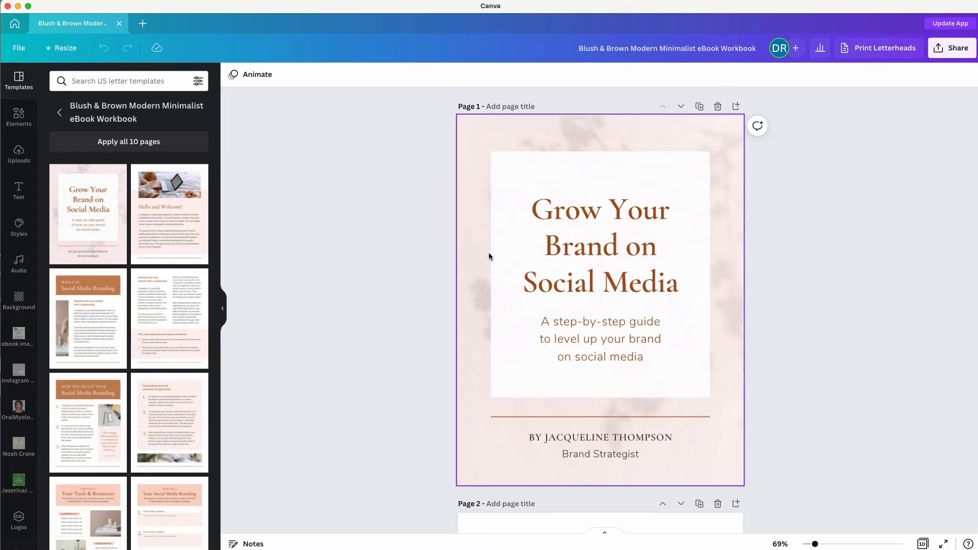
{"action": "scroll", "coordinate": [486, 244], "scroll_direction": "down", "scroll_amount": 5}
{"action": "scroll", "coordinate": [485, 238], "scroll_direction": "down", "scroll_amount": 9}
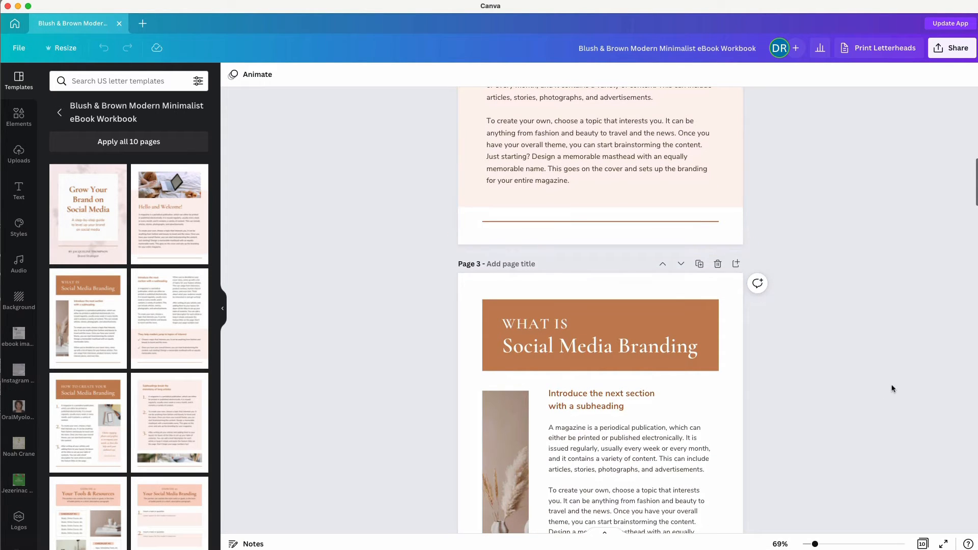
{"action": "left_click", "coordinate": [922, 543]}
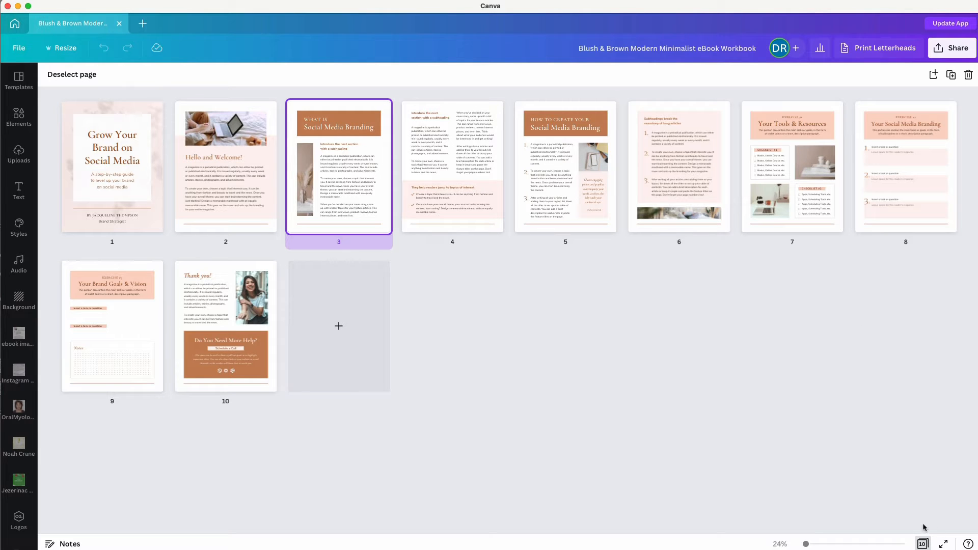
{"action": "left_click", "coordinate": [923, 544]}
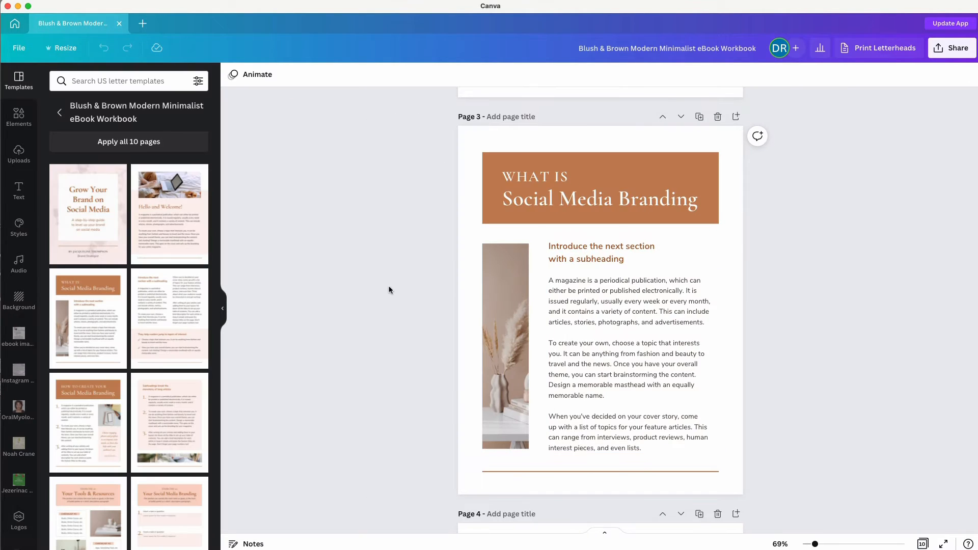
{"action": "scroll", "coordinate": [131, 339], "scroll_direction": "down", "scroll_amount": 5}
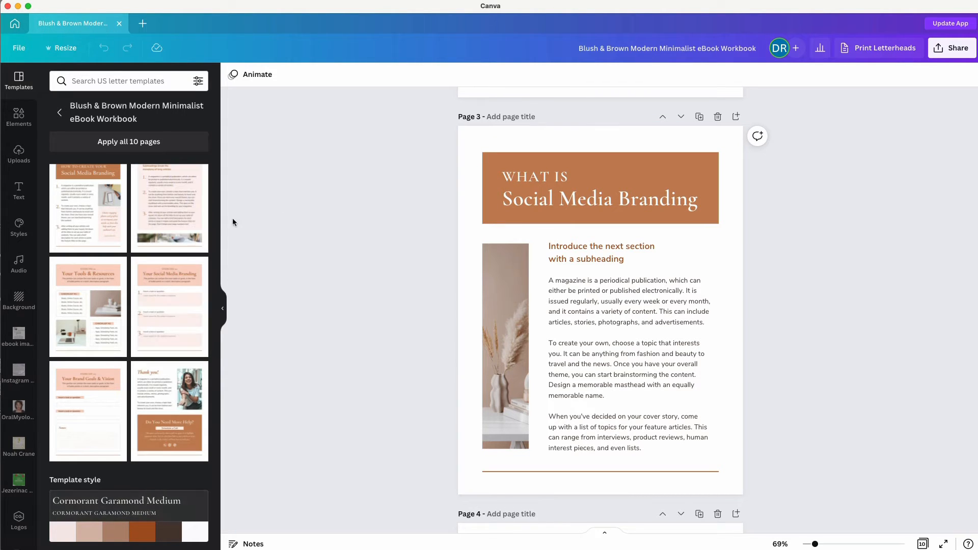
{"action": "left_click", "coordinate": [488, 156]}
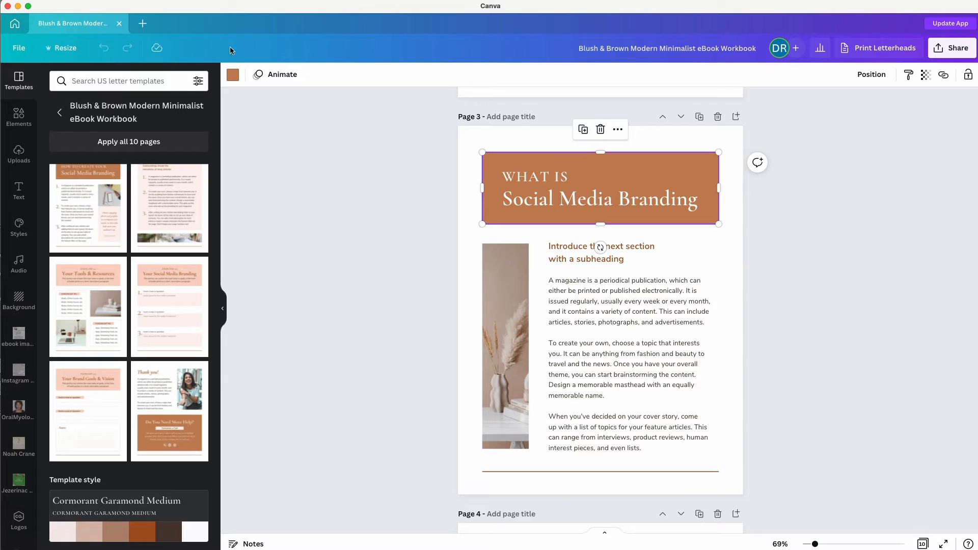
{"action": "left_click", "coordinate": [233, 76]}
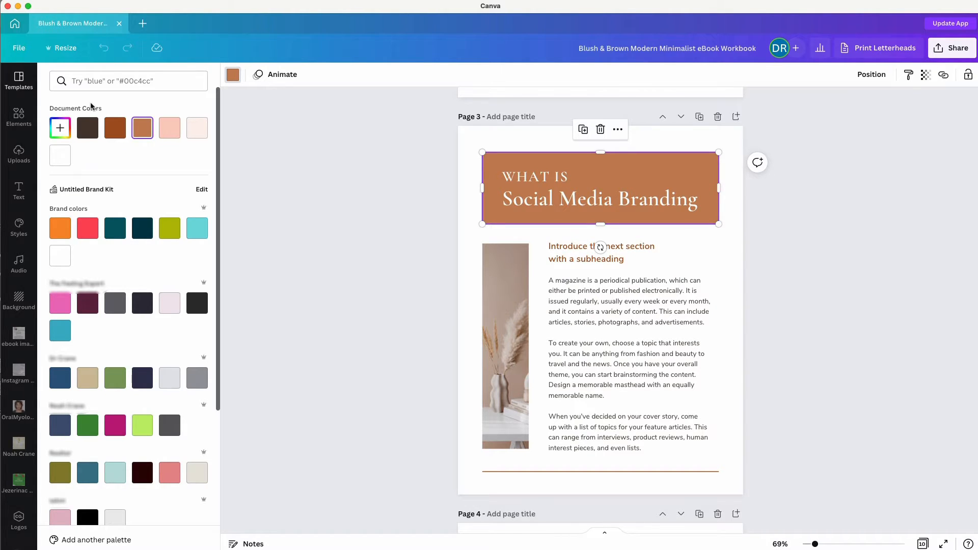
{"action": "left_click", "coordinate": [345, 169]}
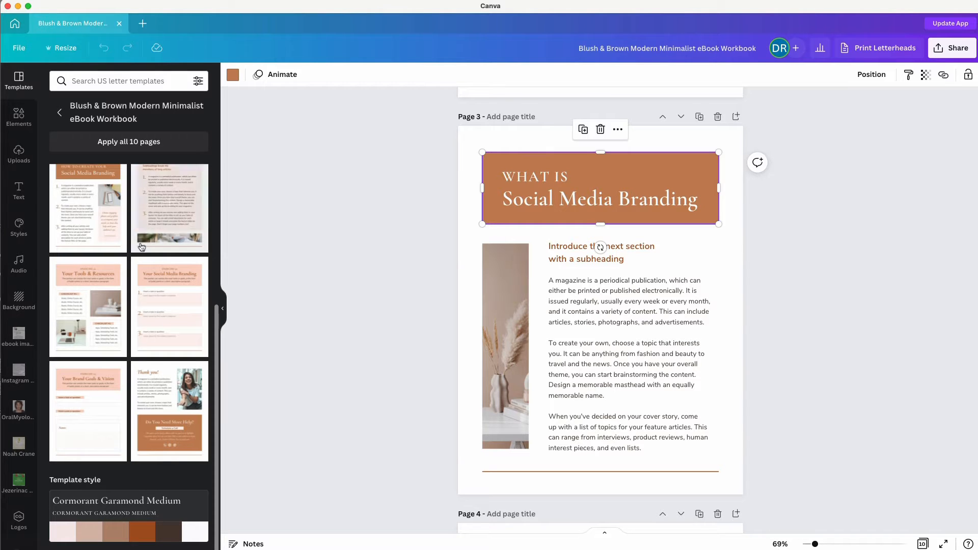
{"action": "scroll", "coordinate": [330, 185], "scroll_direction": "up", "scroll_amount": 10}
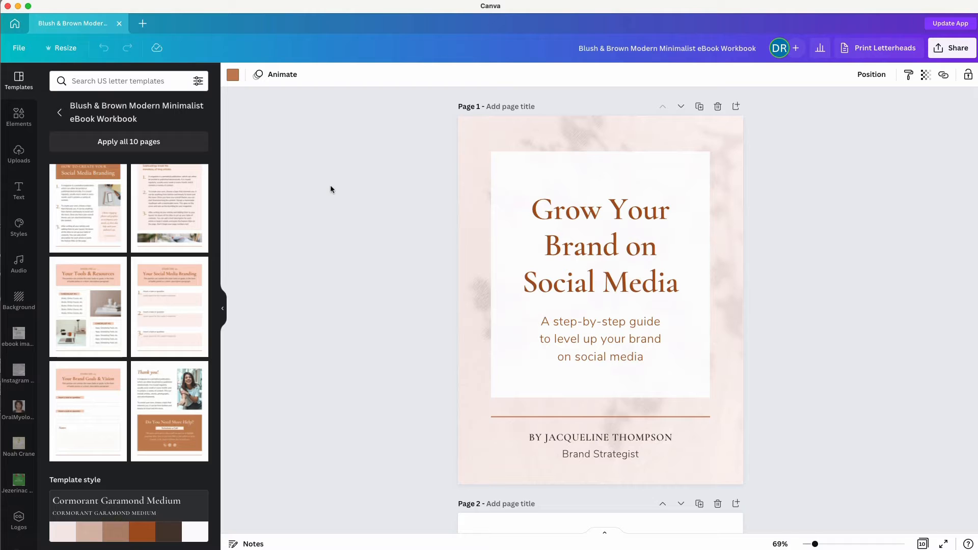
{"action": "key", "text": "super+Tab"}
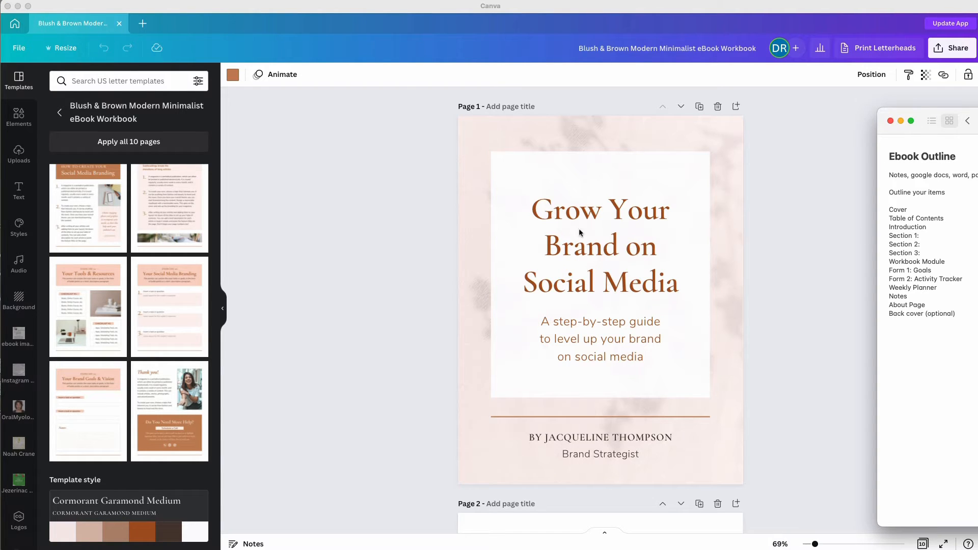
{"action": "left_click", "coordinate": [418, 274]}
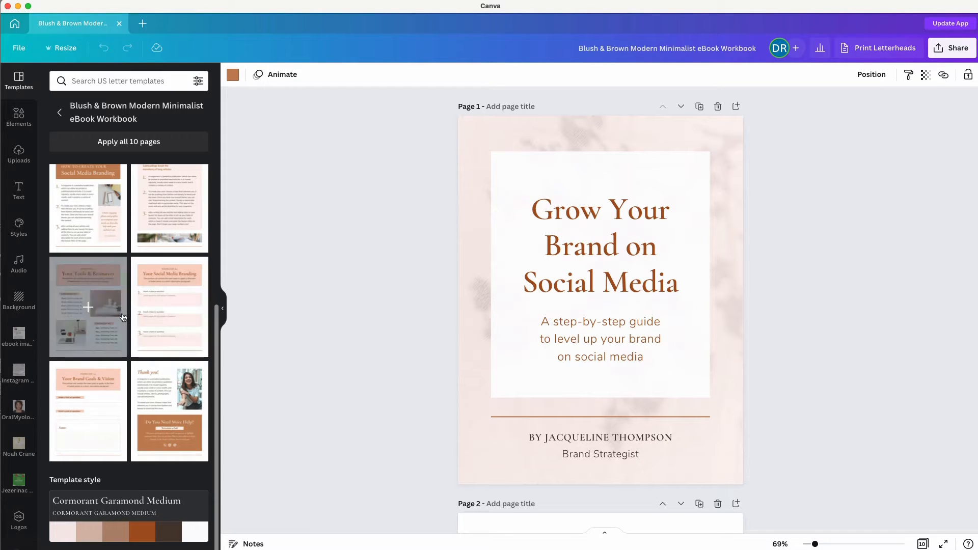
{"action": "scroll", "coordinate": [123, 317], "scroll_direction": "up", "scroll_amount": 5}
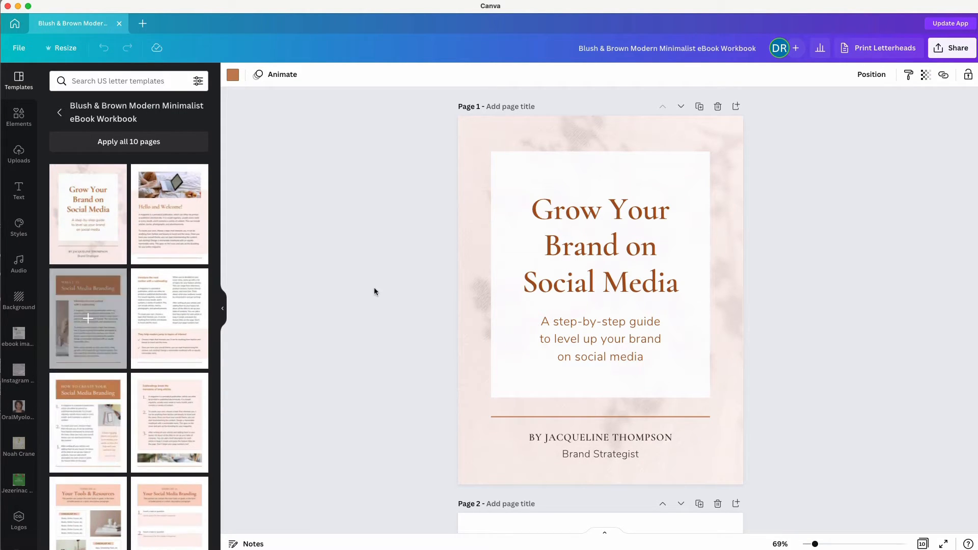
{"action": "scroll", "coordinate": [422, 301], "scroll_direction": "down", "scroll_amount": 5}
{"action": "scroll", "coordinate": [422, 301], "scroll_direction": "up", "scroll_amount": 4}
{"action": "scroll", "coordinate": [421, 301], "scroll_direction": "up", "scroll_amount": 2}
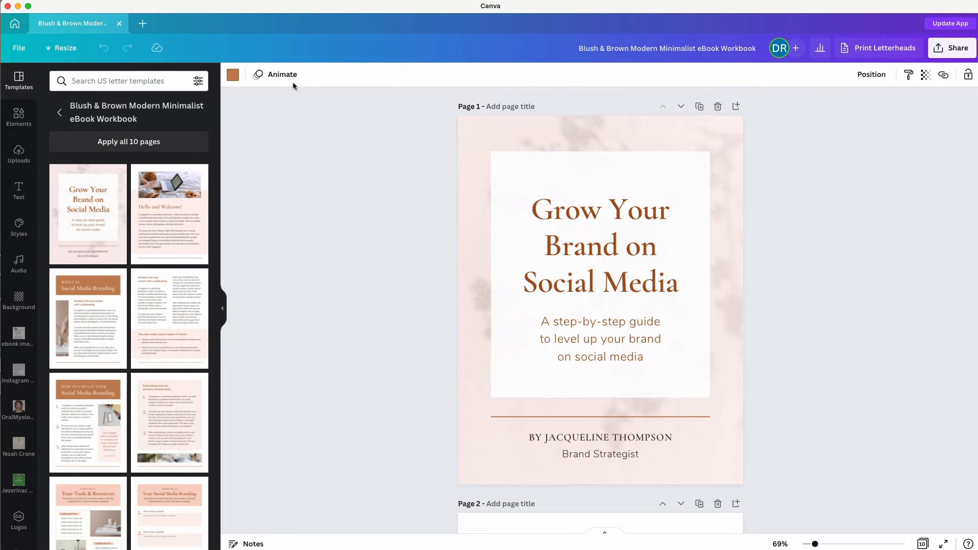
{"action": "left_click", "coordinate": [19, 116]}
{"action": "left_click", "coordinate": [19, 80]}
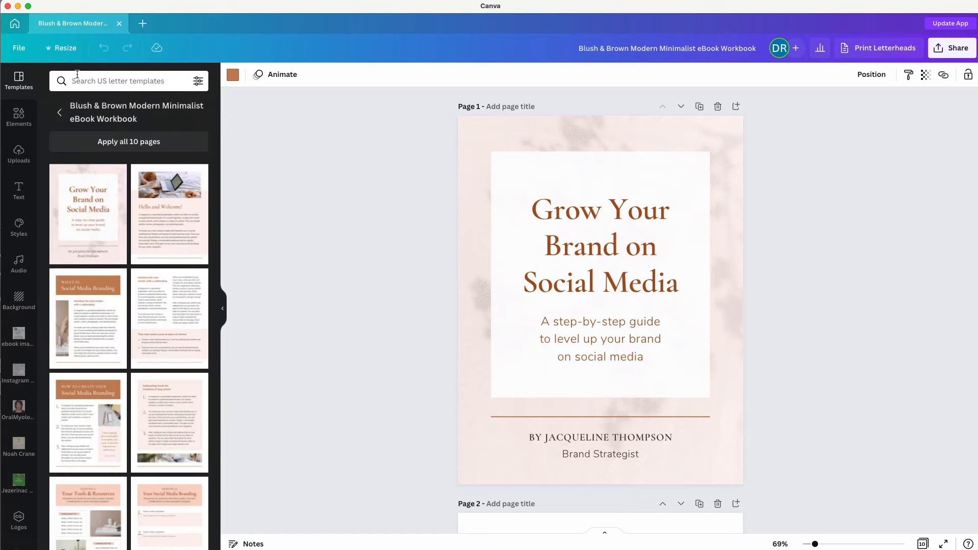
Rerun the 'ebook' template search and show the Workbook E-book Lead Magnet template's ten pages.
{"action": "left_click", "coordinate": [76, 80]}
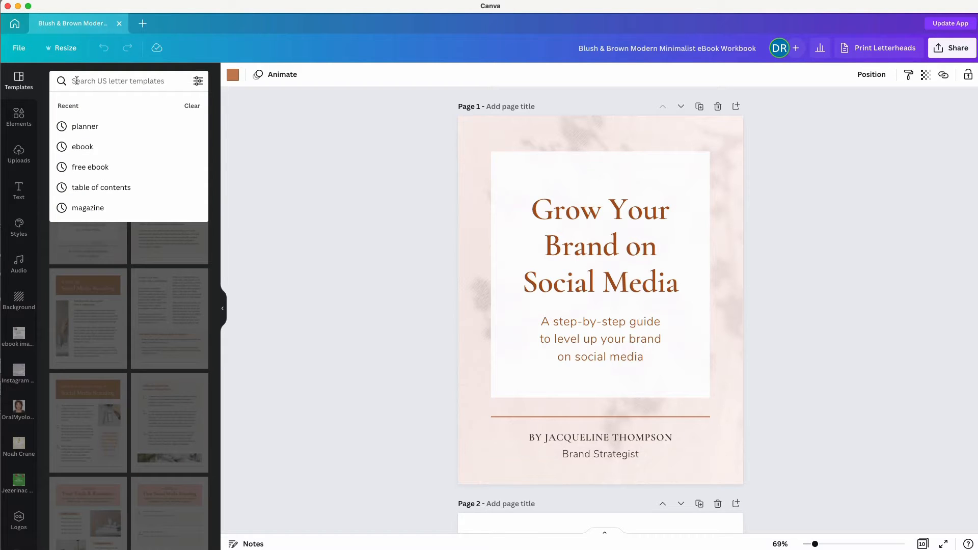
{"action": "left_click", "coordinate": [80, 148]}
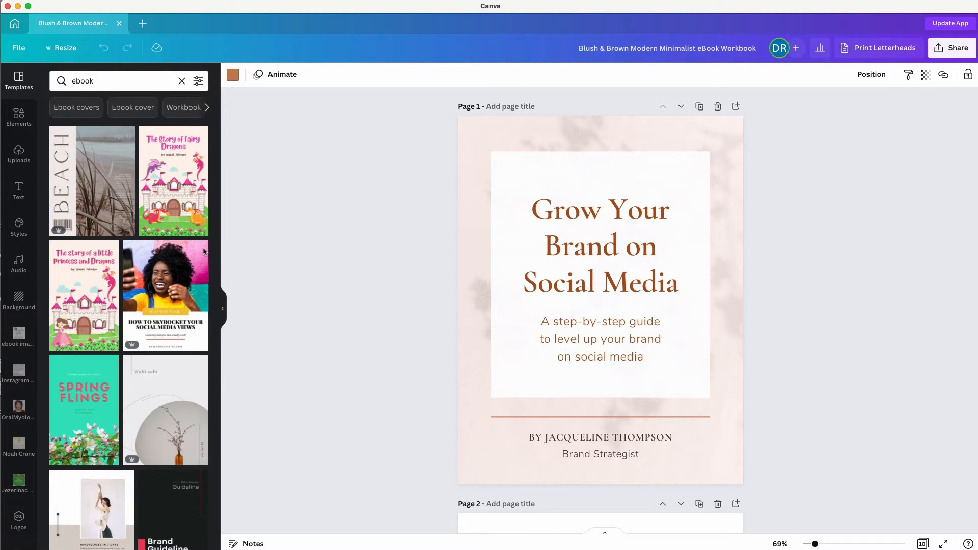
{"action": "scroll", "coordinate": [107, 286], "scroll_direction": "down", "scroll_amount": 3}
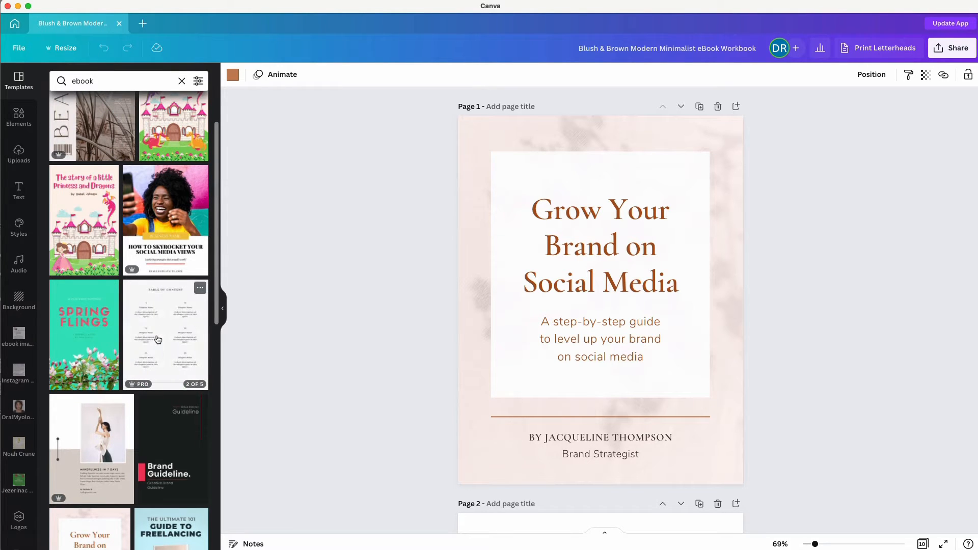
{"action": "scroll", "coordinate": [127, 316], "scroll_direction": "down", "scroll_amount": 6}
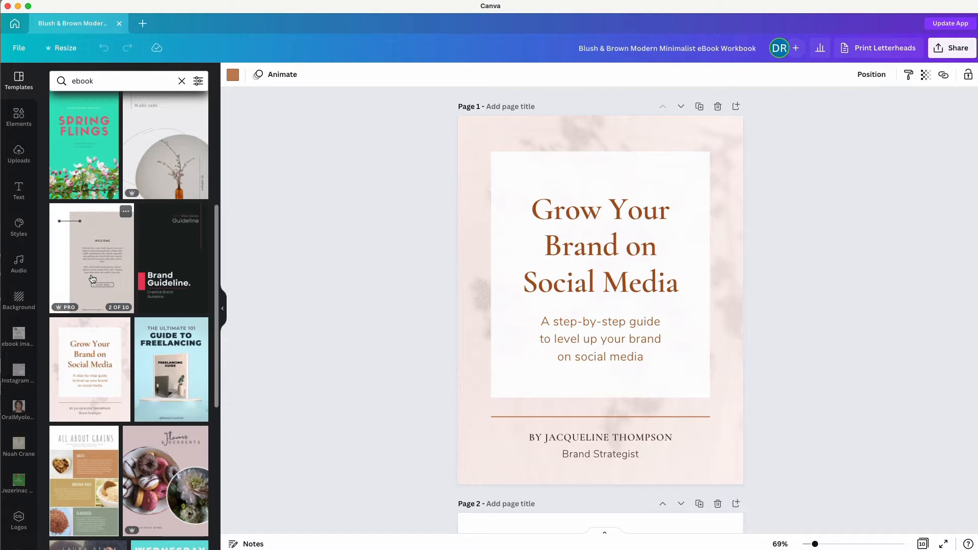
{"action": "left_click", "coordinate": [92, 279]}
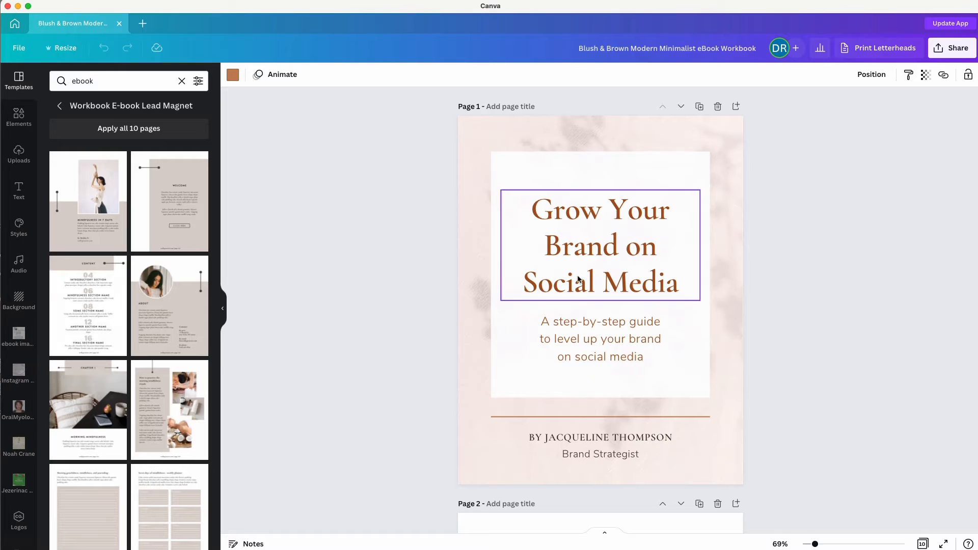
Add the Content layout as page 2, then bring back the Grow Your Brand template pages.
{"action": "left_click", "coordinate": [736, 106]}
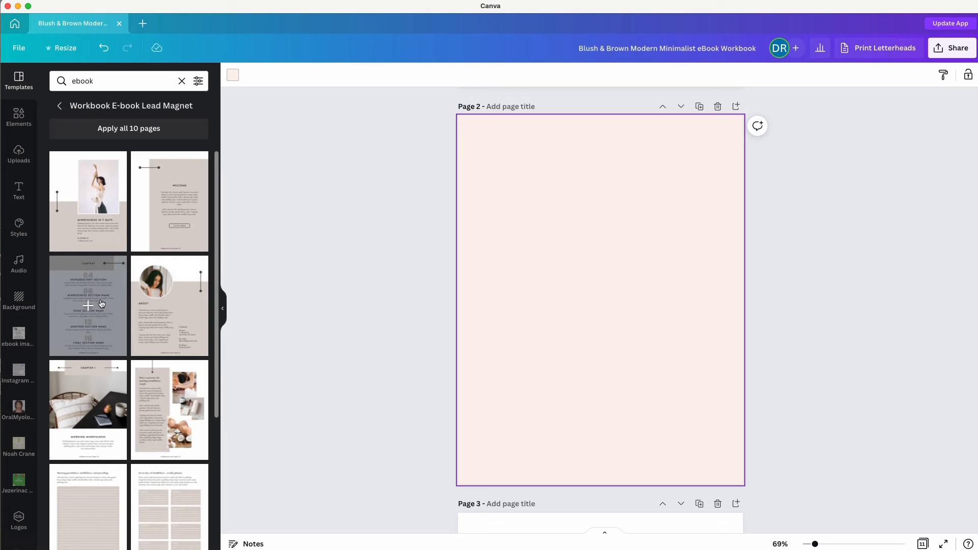
{"action": "left_click", "coordinate": [84, 305]}
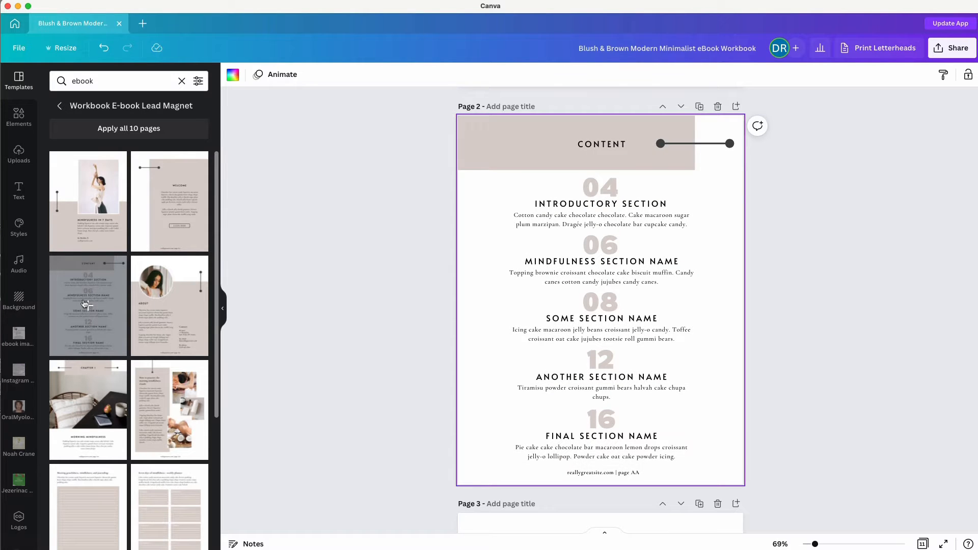
{"action": "left_click", "coordinate": [60, 107]}
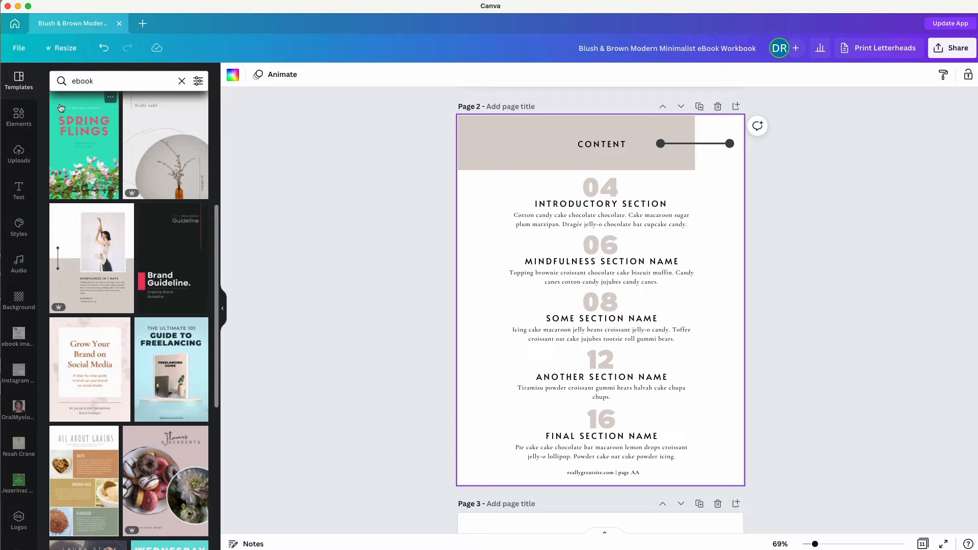
{"action": "left_click", "coordinate": [182, 81]}
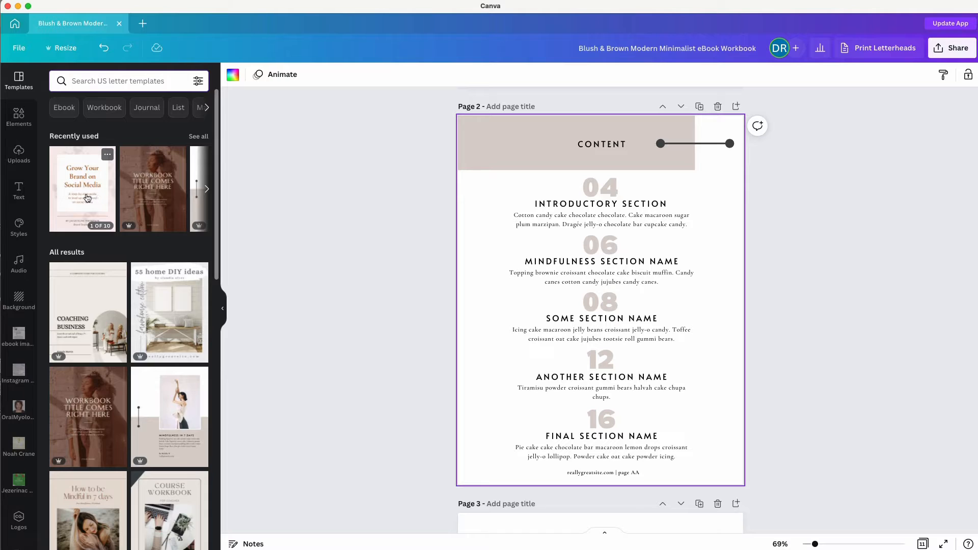
{"action": "left_click", "coordinate": [88, 199]}
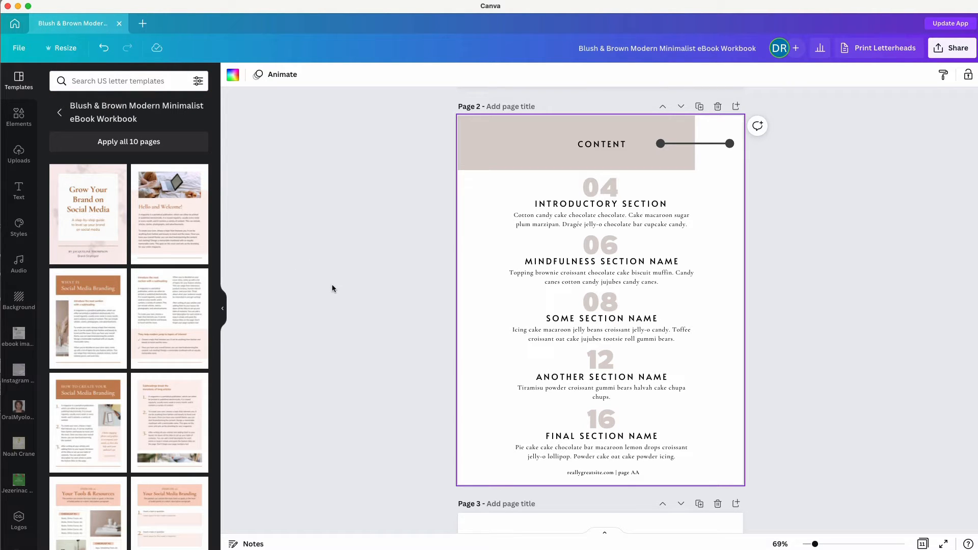
{"action": "scroll", "coordinate": [160, 332], "scroll_direction": "down", "scroll_amount": 5}
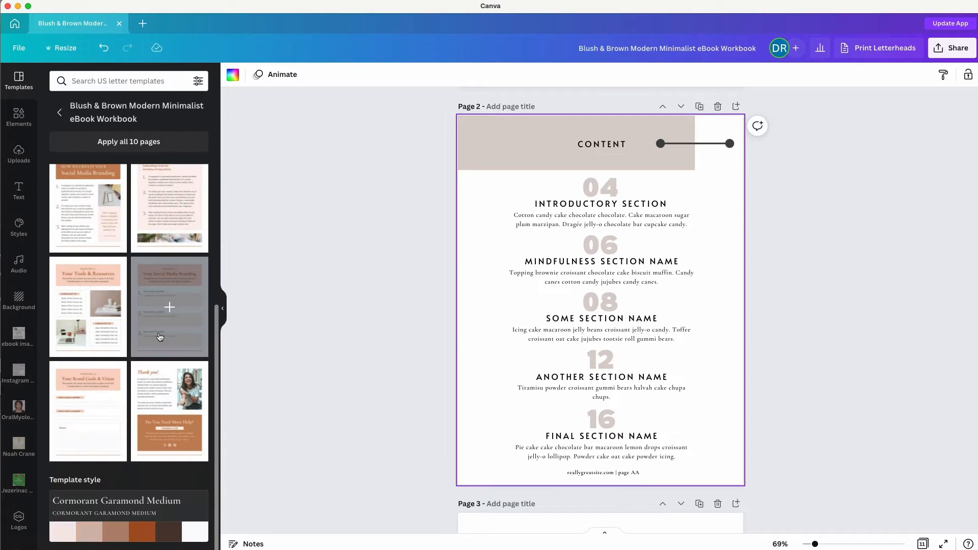
Apply the template style to page 2 and shuffle its colours to a light pink header.
{"action": "left_click", "coordinate": [80, 531]}
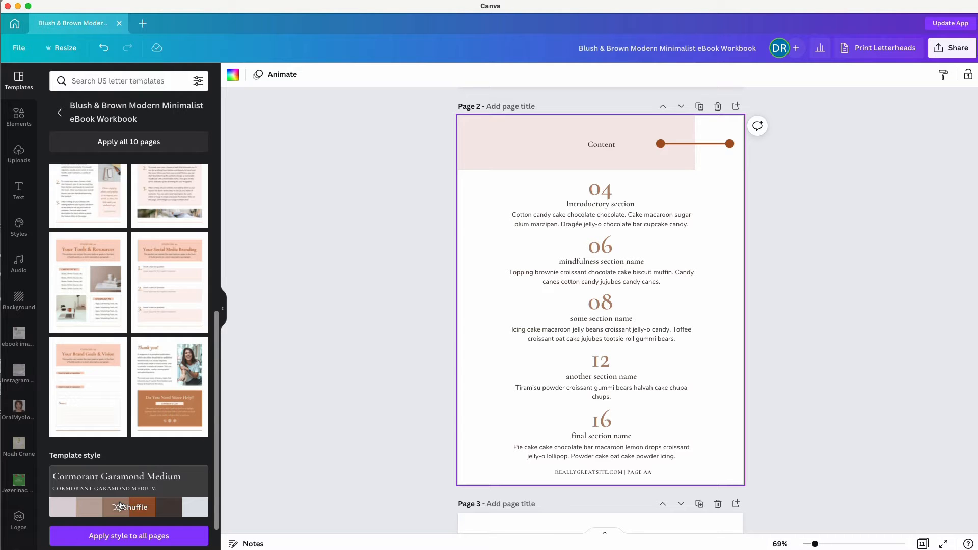
{"action": "left_click", "coordinate": [121, 506]}
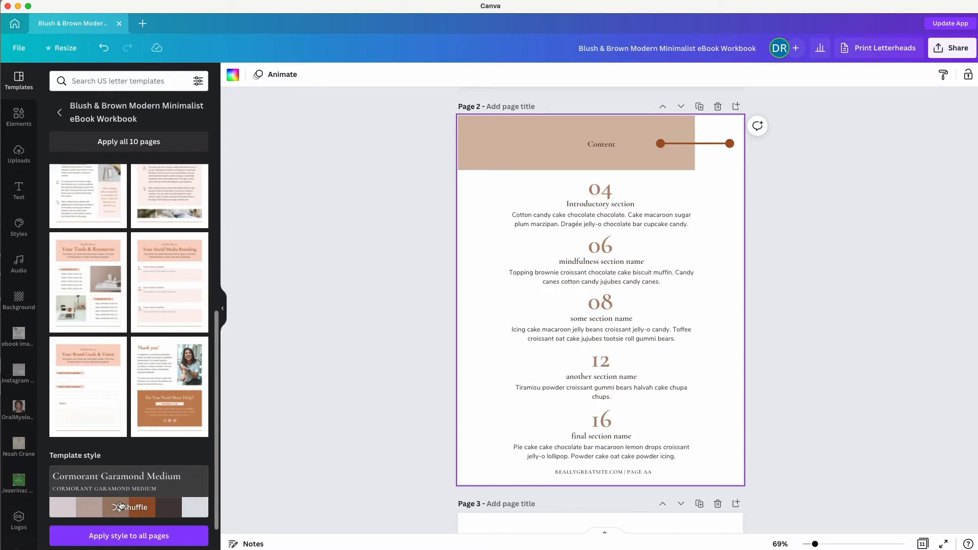
{"action": "left_click", "coordinate": [120, 506]}
{"action": "left_click", "coordinate": [121, 506]}
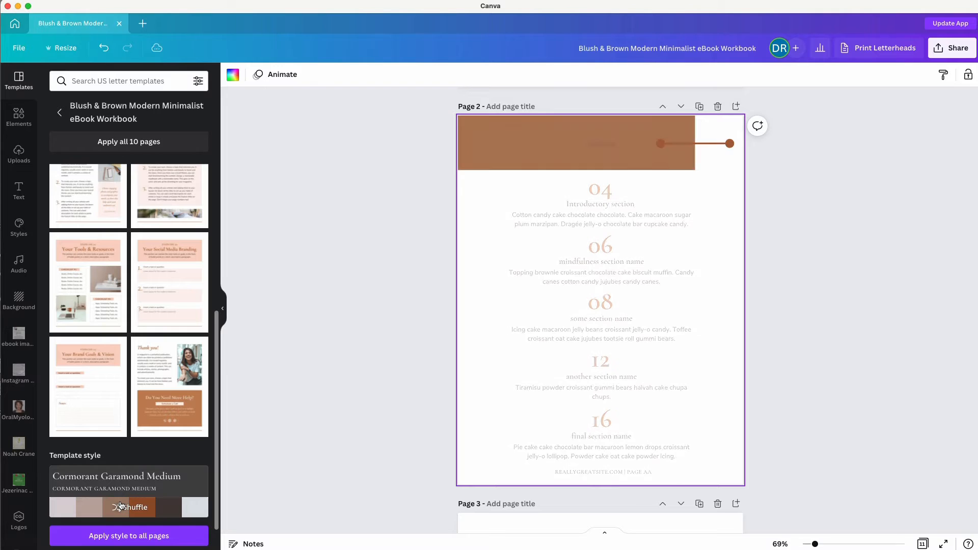
{"action": "left_click", "coordinate": [120, 506]}
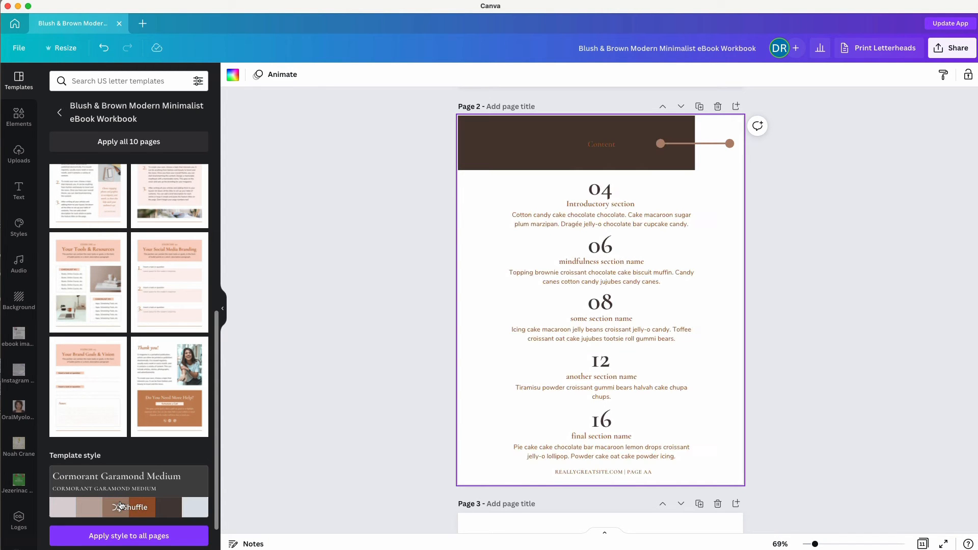
{"action": "left_click", "coordinate": [120, 506]}
{"action": "left_click", "coordinate": [121, 506]}
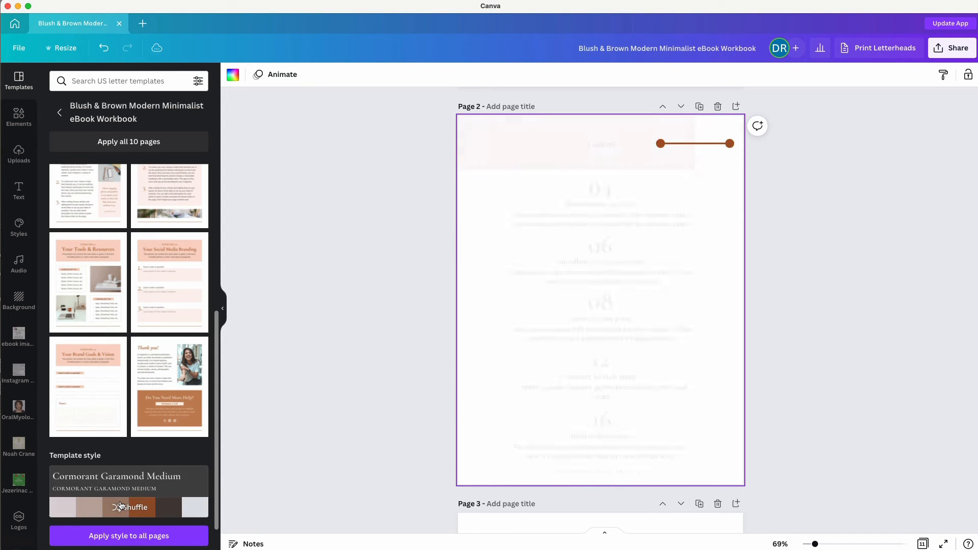
Rename page 3's 'Hello and Welcome!' heading to 'Introduction'.
{"action": "scroll", "coordinate": [356, 426], "scroll_direction": "down", "scroll_amount": 3}
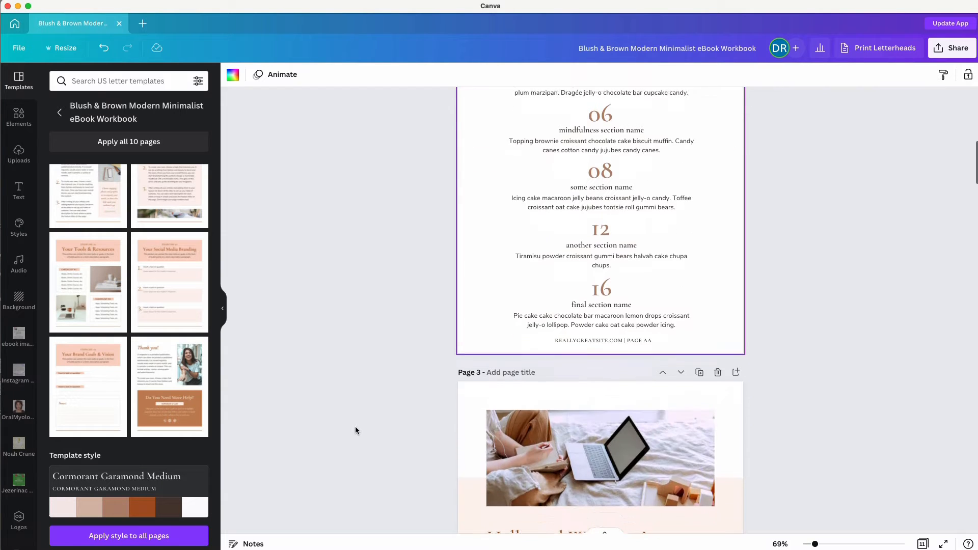
{"action": "scroll", "coordinate": [356, 426], "scroll_direction": "up", "scroll_amount": 4}
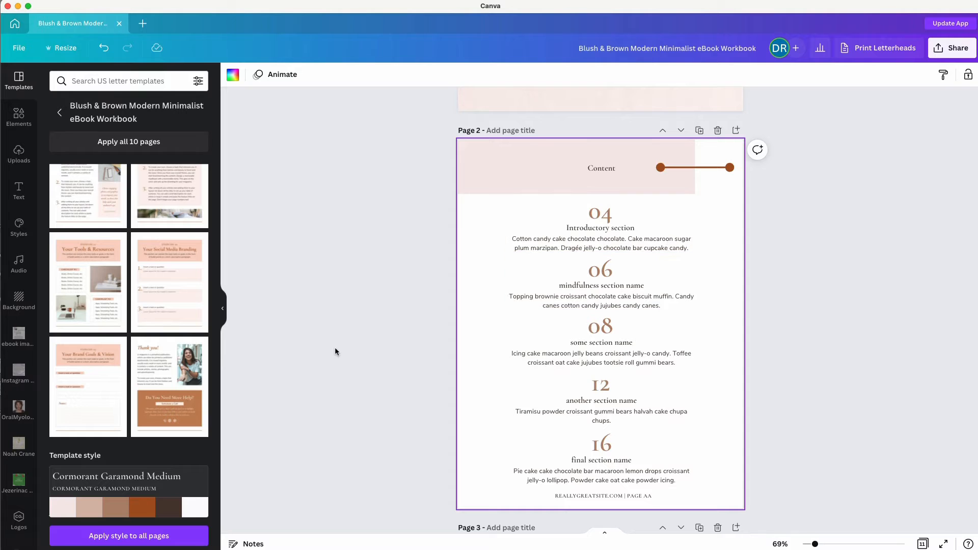
{"action": "scroll", "coordinate": [358, 365], "scroll_direction": "down", "scroll_amount": 4}
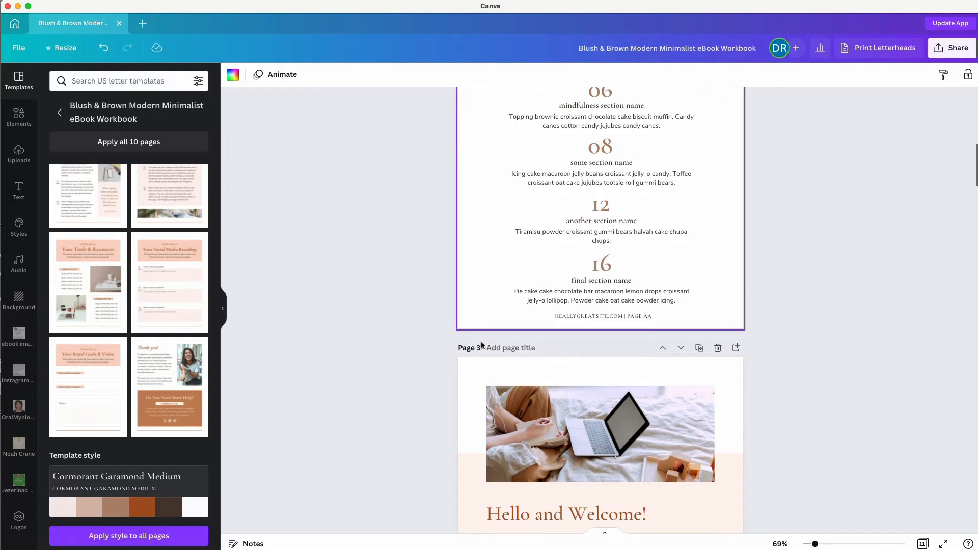
{"action": "scroll", "coordinate": [421, 384], "scroll_direction": "down", "scroll_amount": 5}
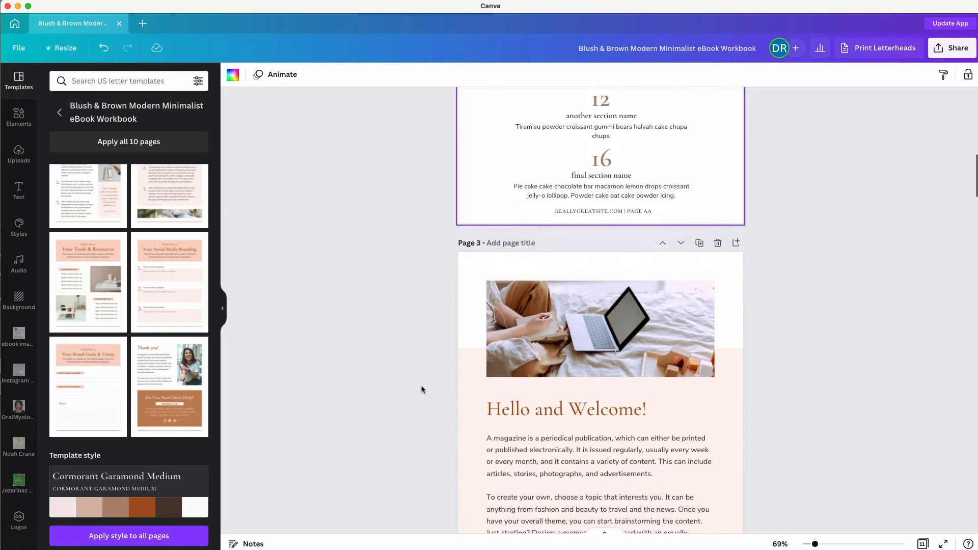
{"action": "scroll", "coordinate": [421, 390], "scroll_direction": "down", "scroll_amount": 3}
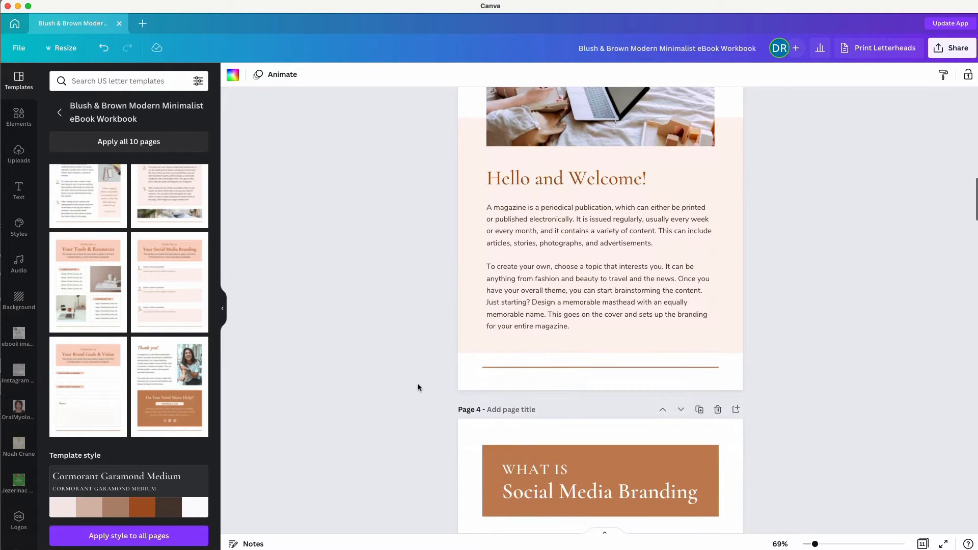
{"action": "scroll", "coordinate": [425, 312], "scroll_direction": "up", "scroll_amount": 3}
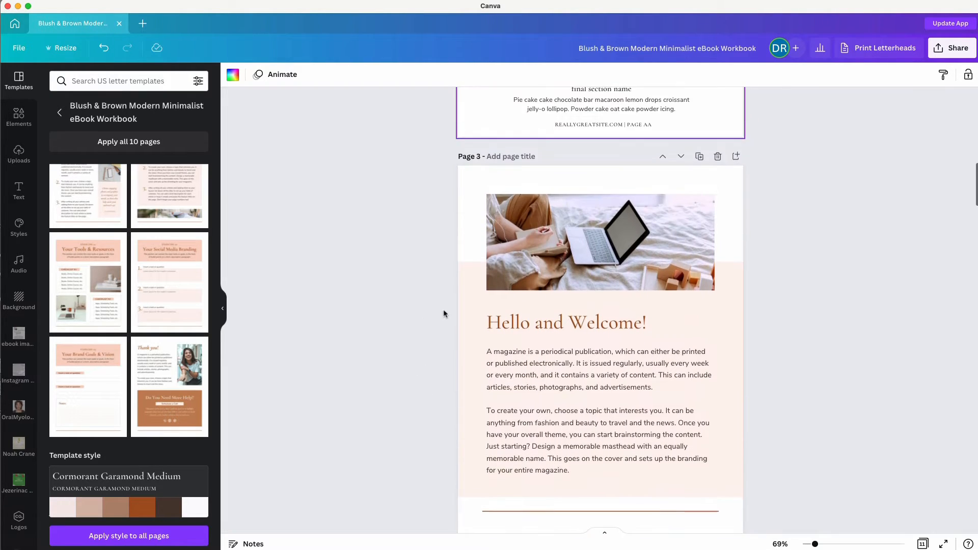
{"action": "double_click", "coordinate": [508, 323]}
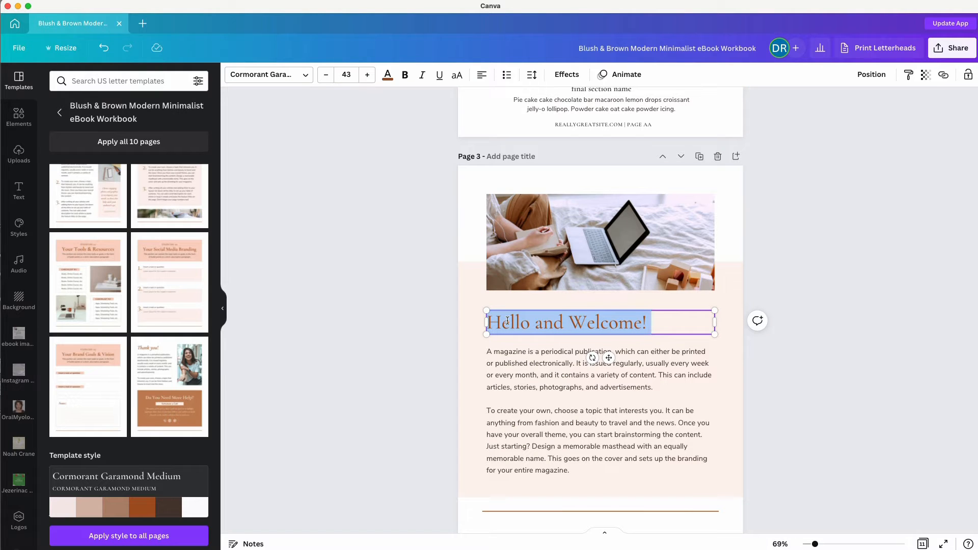
{"action": "type", "text": "Introduction"}
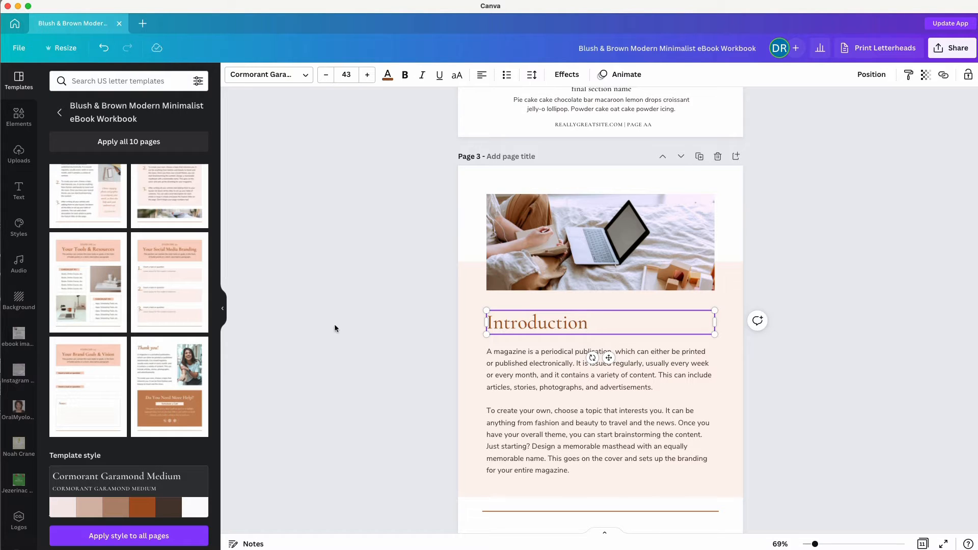
{"action": "left_click", "coordinate": [334, 328]}
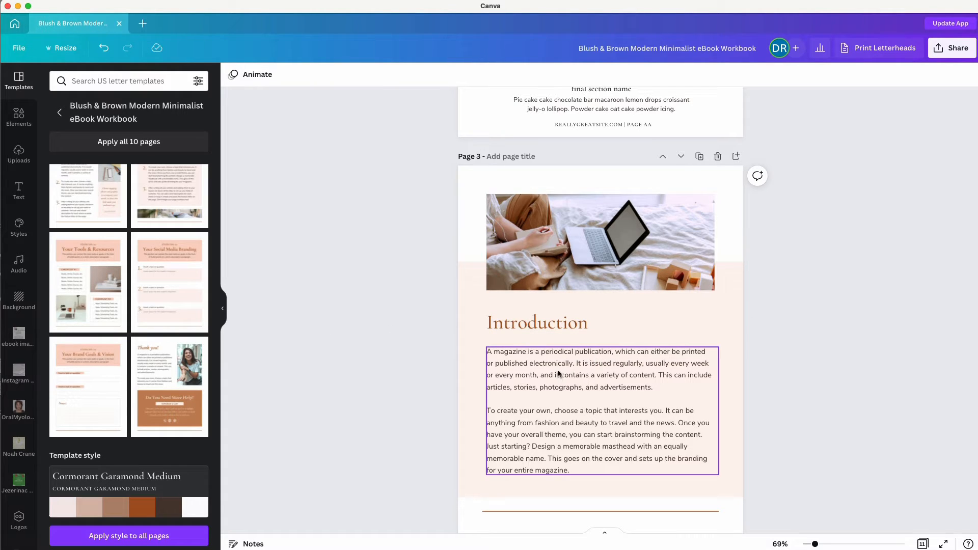
{"action": "scroll", "coordinate": [377, 367], "scroll_direction": "up", "scroll_amount": 12}
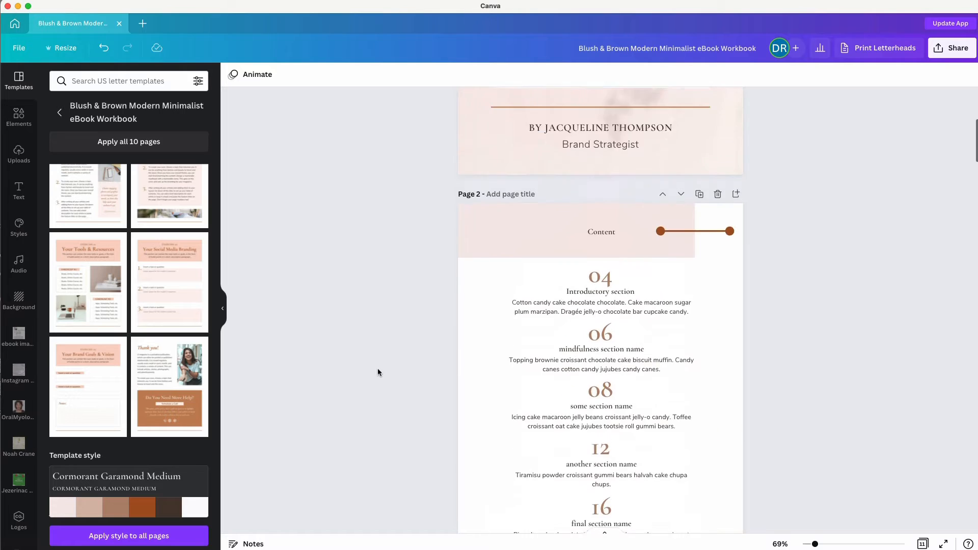
{"action": "scroll", "coordinate": [378, 368], "scroll_direction": "down", "scroll_amount": 6}
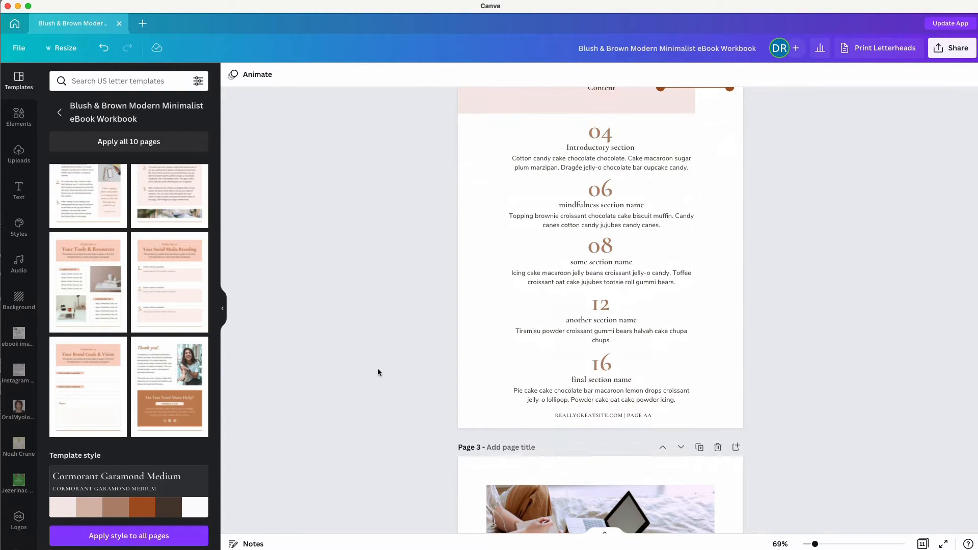
{"action": "scroll", "coordinate": [377, 368], "scroll_direction": "down", "scroll_amount": 7}
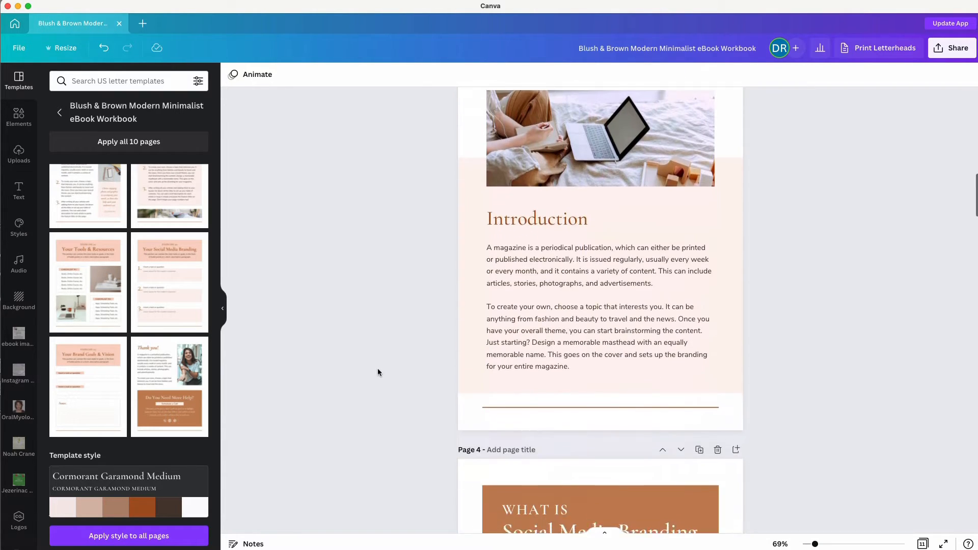
{"action": "scroll", "coordinate": [377, 368], "scroll_direction": "down", "scroll_amount": 2}
{"action": "scroll", "coordinate": [378, 368], "scroll_direction": "down", "scroll_amount": 6}
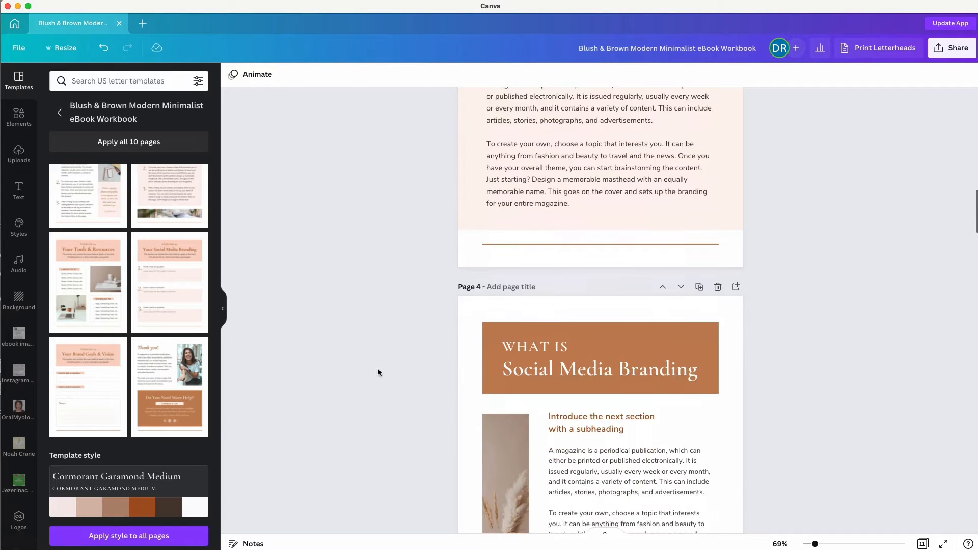
{"action": "scroll", "coordinate": [377, 371], "scroll_direction": "up", "scroll_amount": 7}
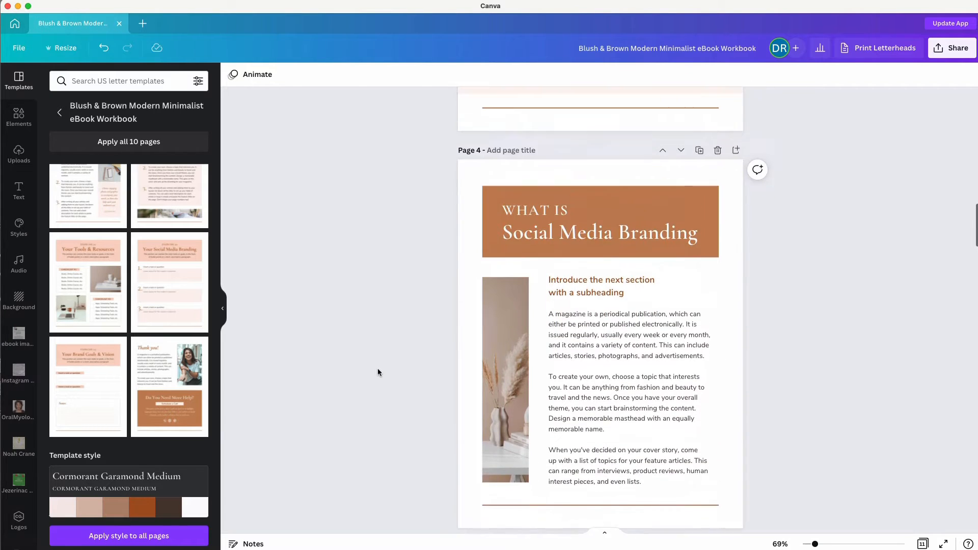
{"action": "scroll", "coordinate": [378, 371], "scroll_direction": "down", "scroll_amount": 7}
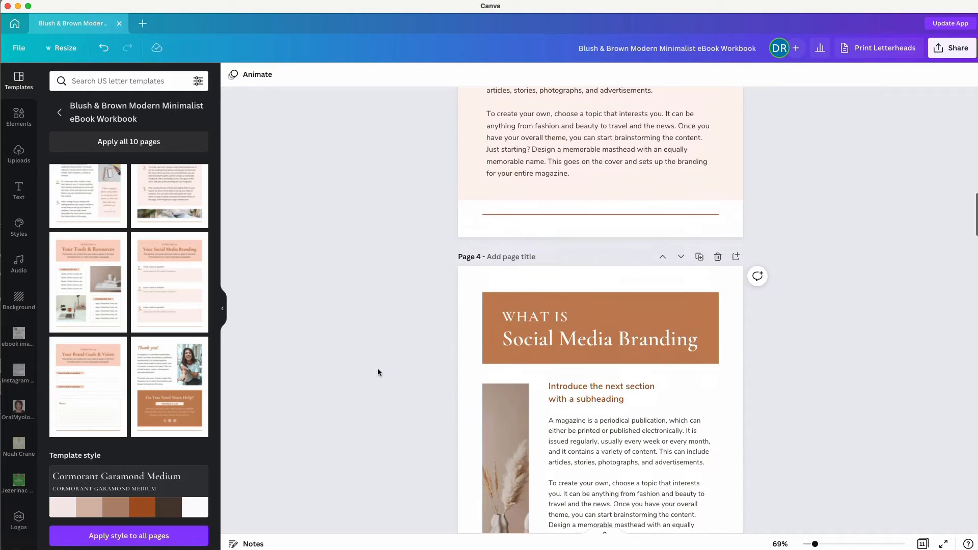
{"action": "scroll", "coordinate": [378, 369], "scroll_direction": "down", "scroll_amount": 1}
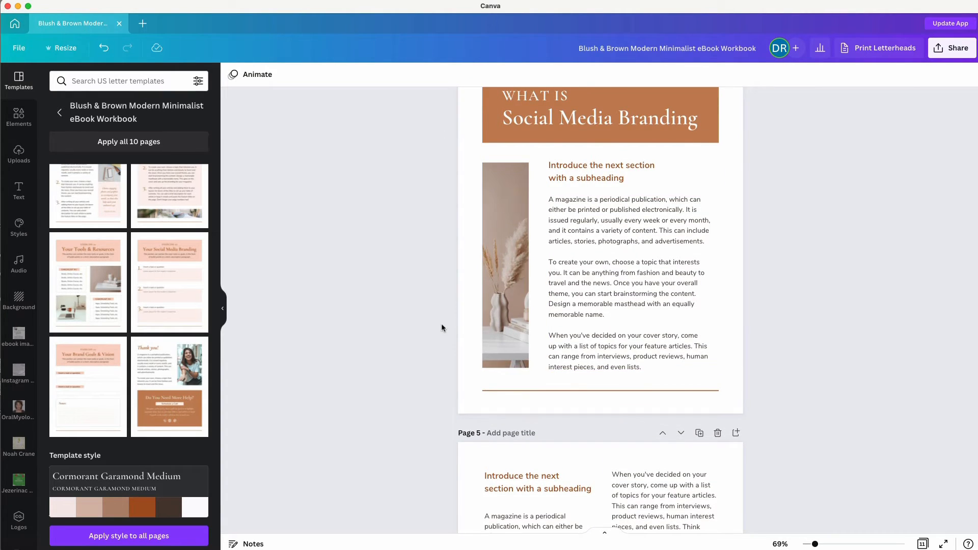
{"action": "scroll", "coordinate": [442, 328], "scroll_direction": "down", "scroll_amount": 12}
{"action": "scroll", "coordinate": [442, 327], "scroll_direction": "down", "scroll_amount": 14}
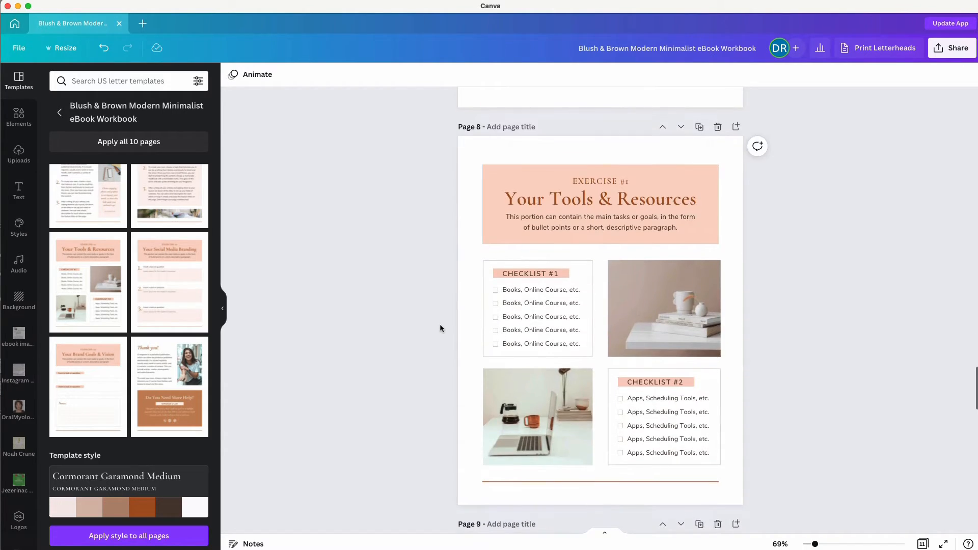
{"action": "scroll", "coordinate": [490, 319], "scroll_direction": "down", "scroll_amount": 1}
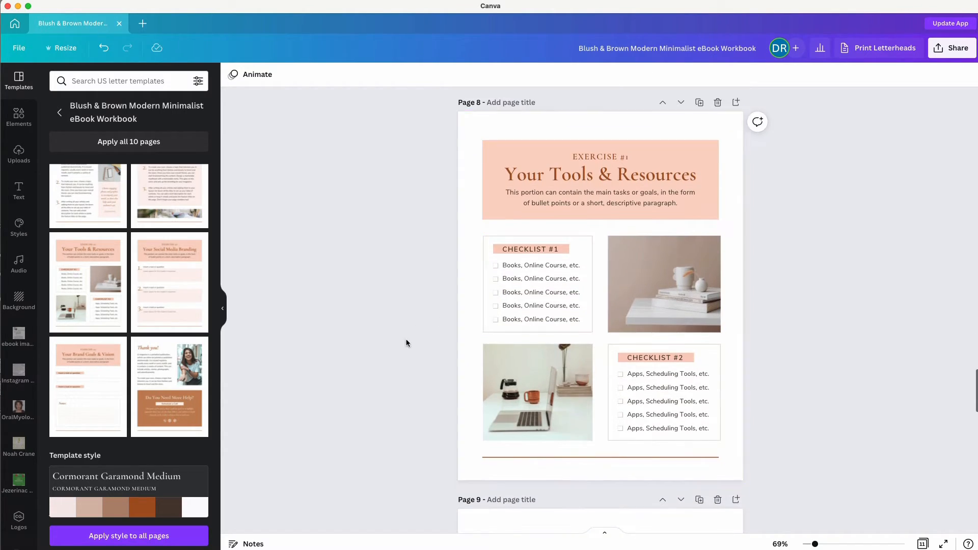
{"action": "scroll", "coordinate": [406, 341], "scroll_direction": "down", "scroll_amount": 5}
{"action": "scroll", "coordinate": [406, 341], "scroll_direction": "down", "scroll_amount": 8}
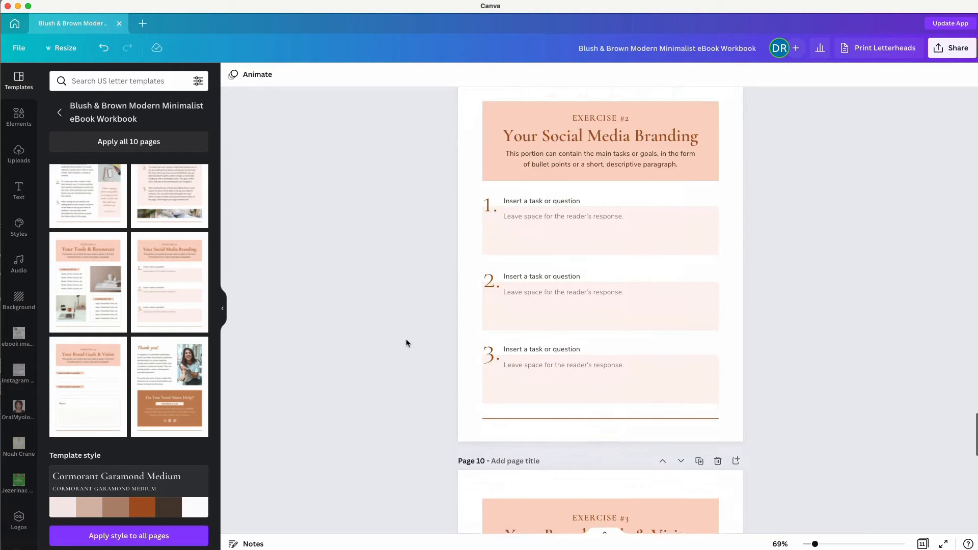
{"action": "scroll", "coordinate": [406, 343], "scroll_direction": "down", "scroll_amount": 8}
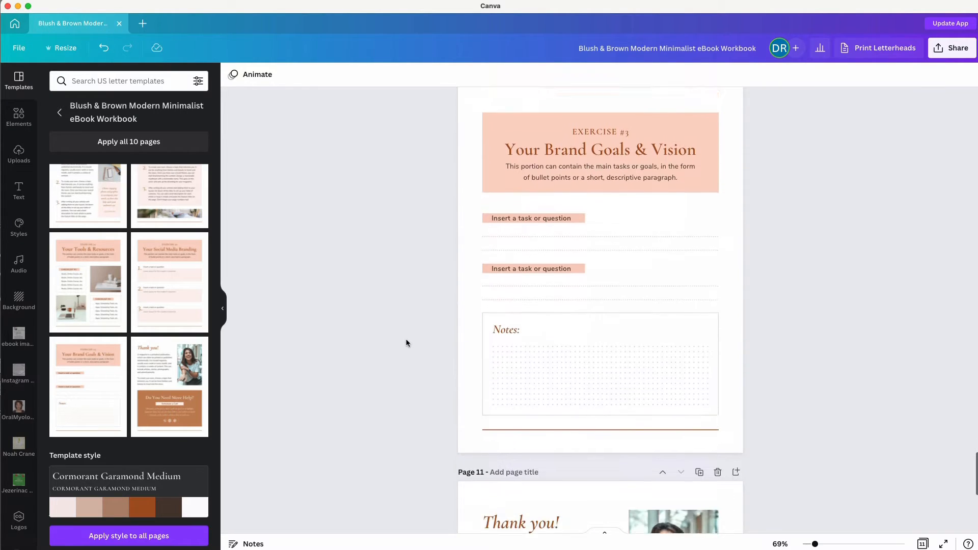
{"action": "scroll", "coordinate": [406, 343], "scroll_direction": "down", "scroll_amount": 1}
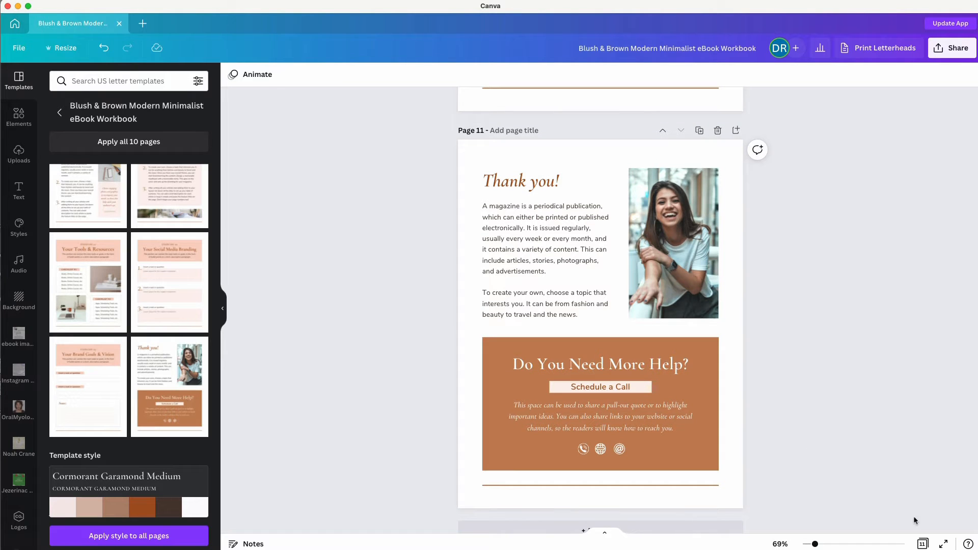
In grid view, place Introduction before contents and duplicate both Social Media Branding pages.
{"action": "left_click", "coordinate": [924, 544]}
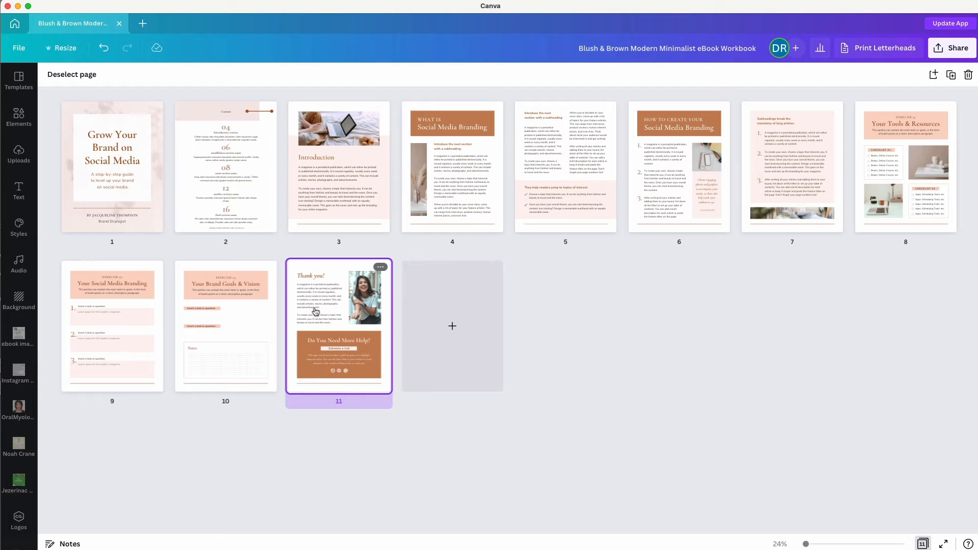
{"action": "left_click_drag", "start_coordinate": [240, 176], "coordinate": [296, 153]}
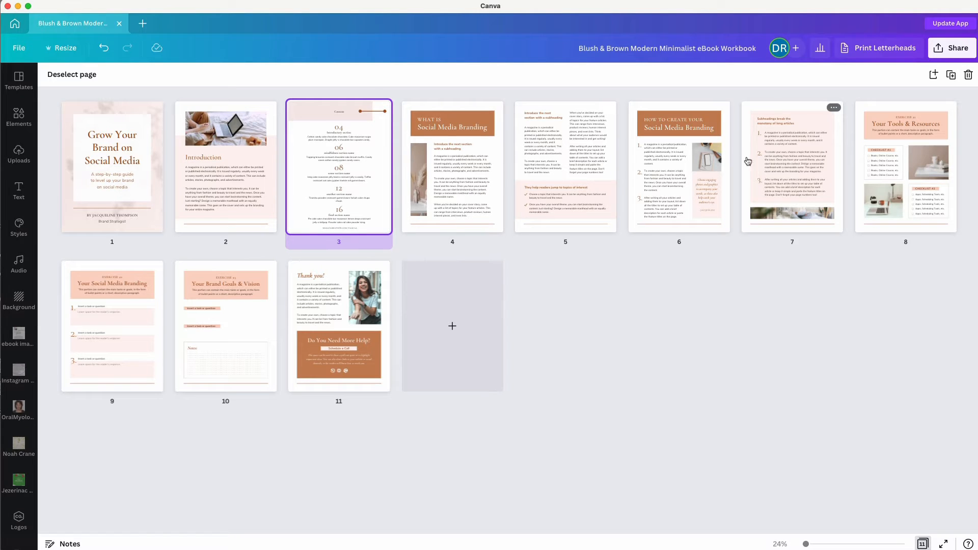
{"action": "left_click", "coordinate": [469, 159]}
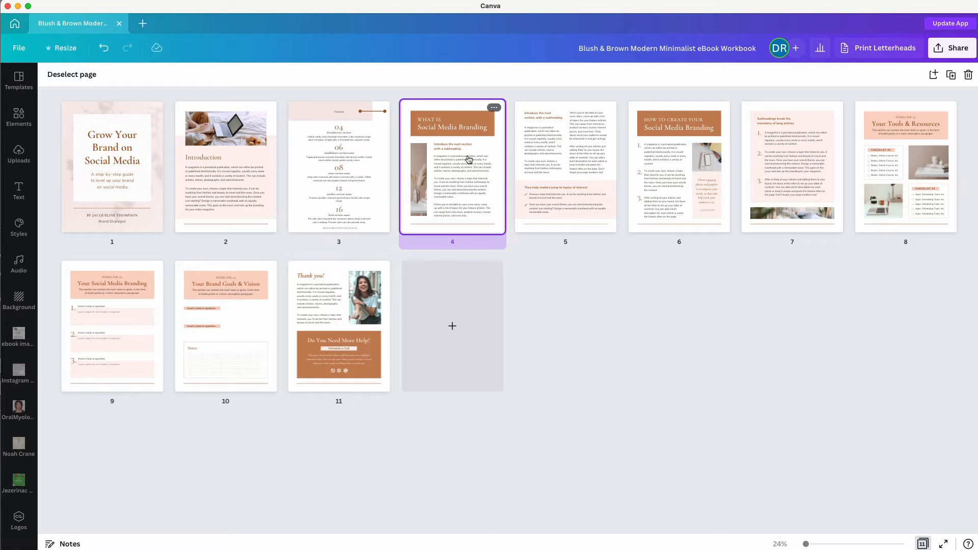
{"action": "left_click", "coordinate": [543, 152], "text": "shift"}
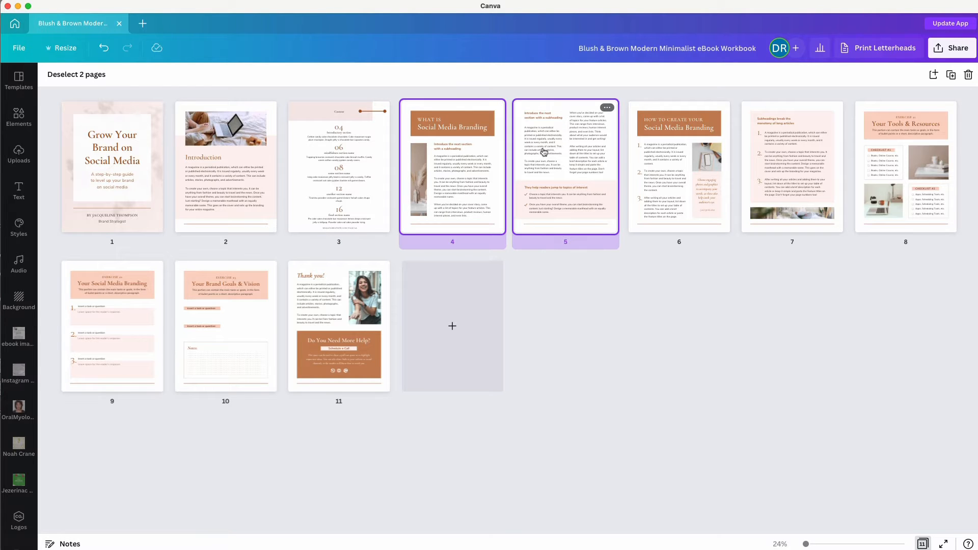
{"action": "right_click", "coordinate": [543, 152]}
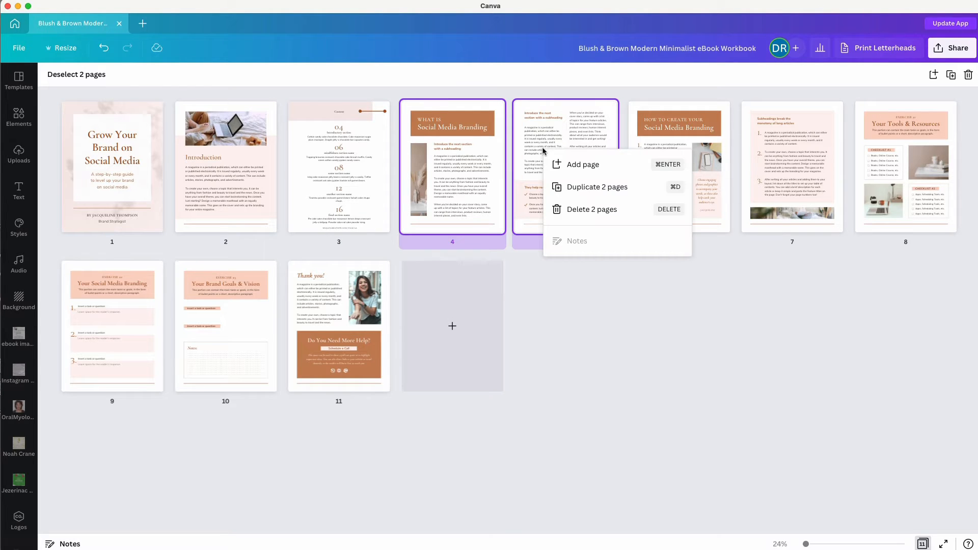
{"action": "left_click", "coordinate": [573, 187]}
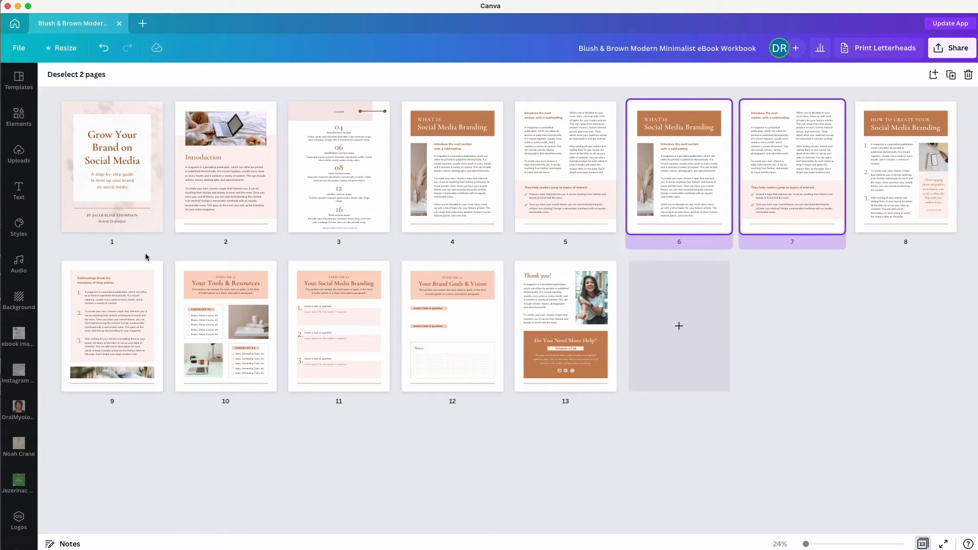
{"action": "left_click", "coordinate": [118, 170]}
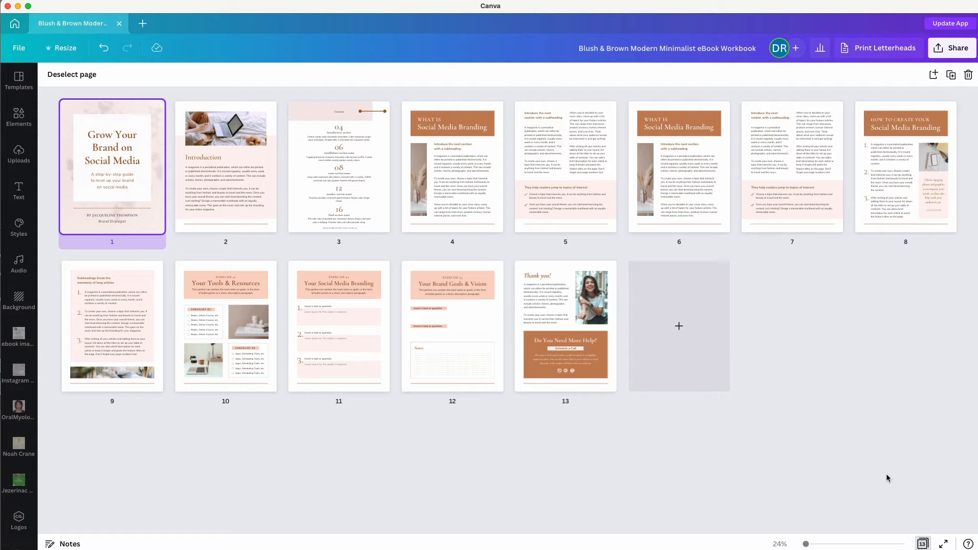
Retitle the cover 'Building Your Life Coach Business'.
{"action": "left_click", "coordinate": [922, 544]}
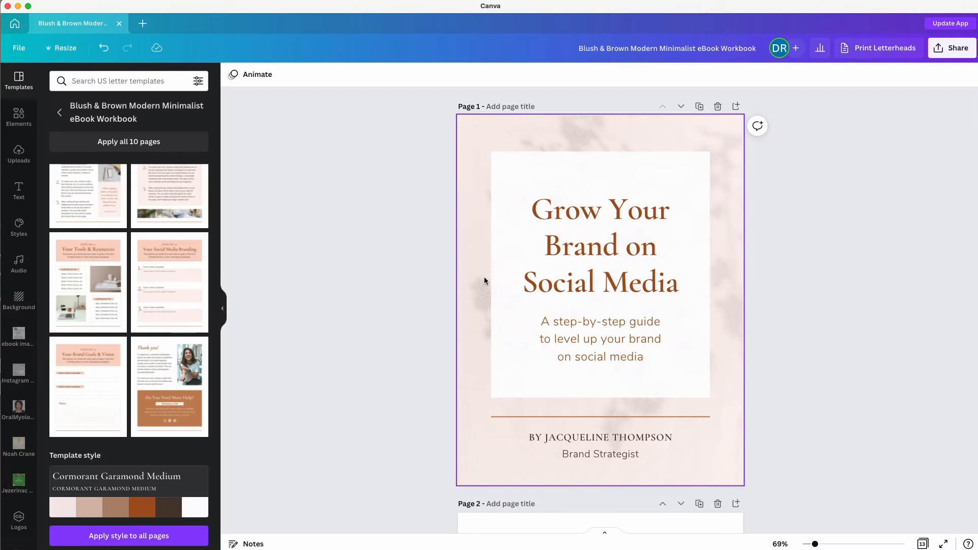
{"action": "left_click", "coordinate": [557, 243]}
{"action": "left_click", "coordinate": [558, 243]}
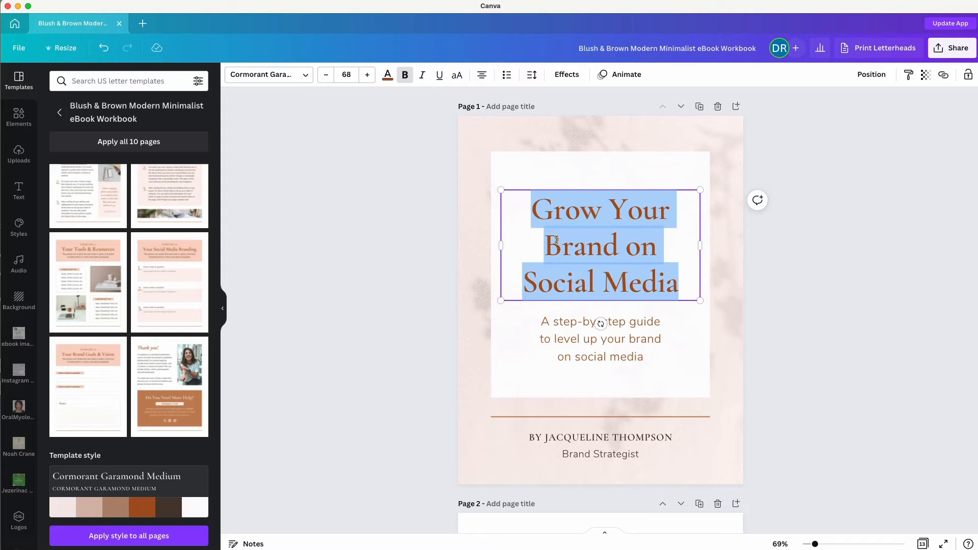
{"action": "left_click", "coordinate": [563, 243]}
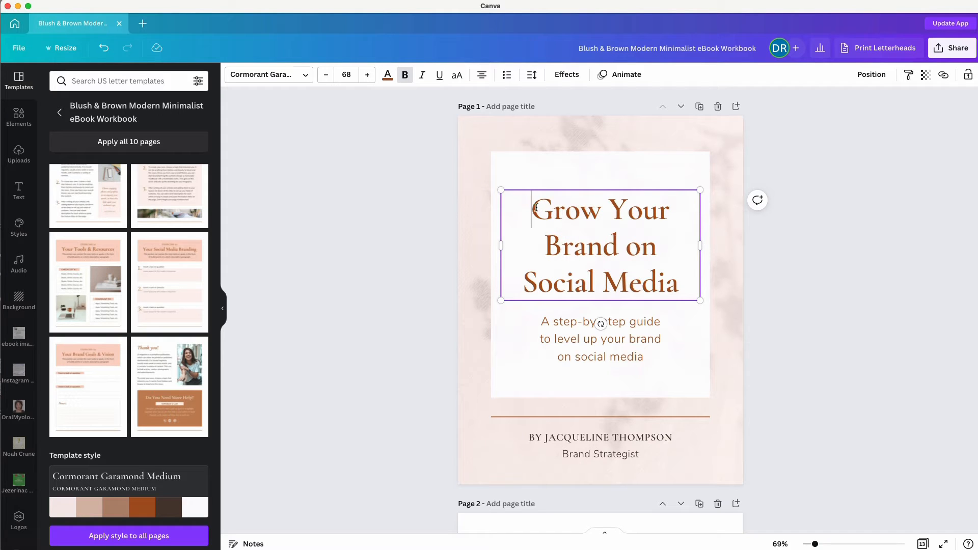
{"action": "left_click_drag", "start_coordinate": [537, 207], "coordinate": [719, 287]}
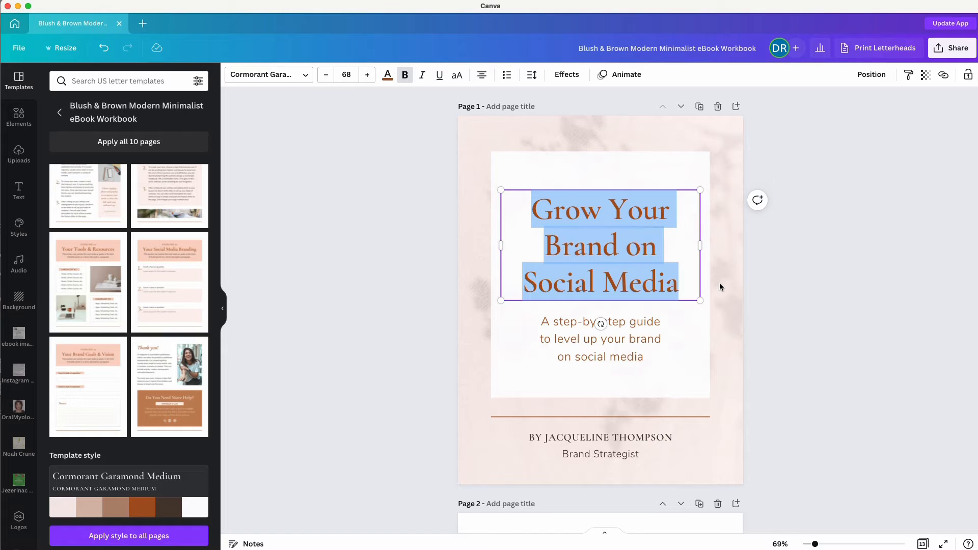
{"action": "type", "text": "Build"}
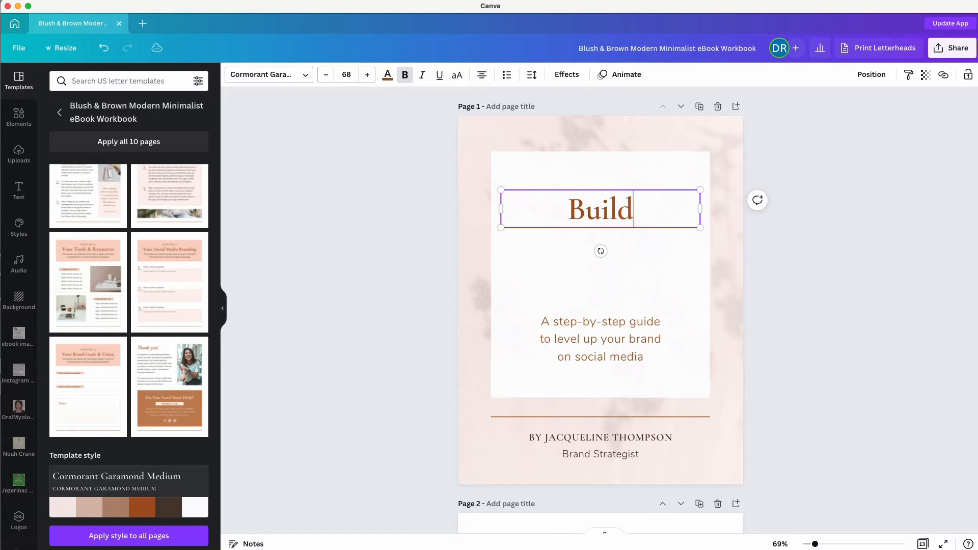
{"action": "type", "text": "ing Your "}
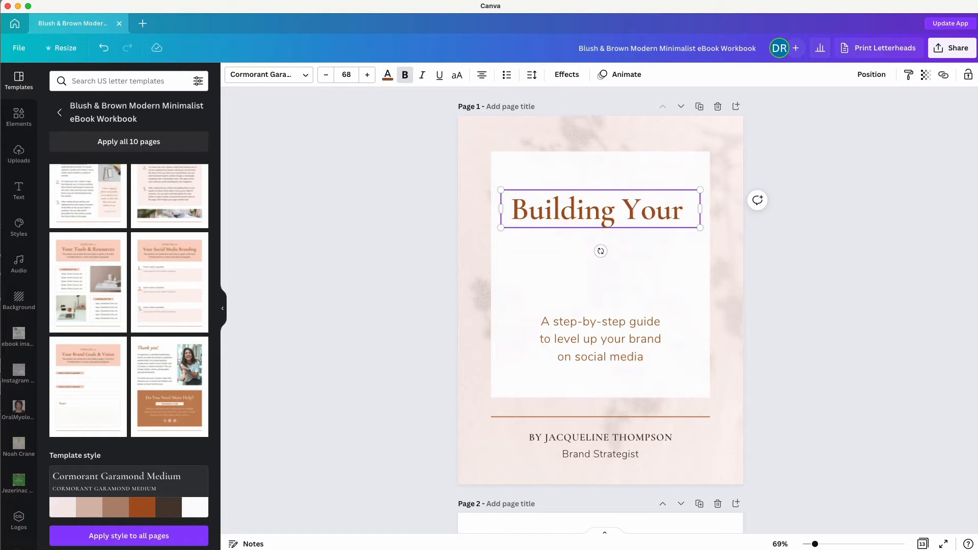
{"action": "type", "text": "Life coach "}
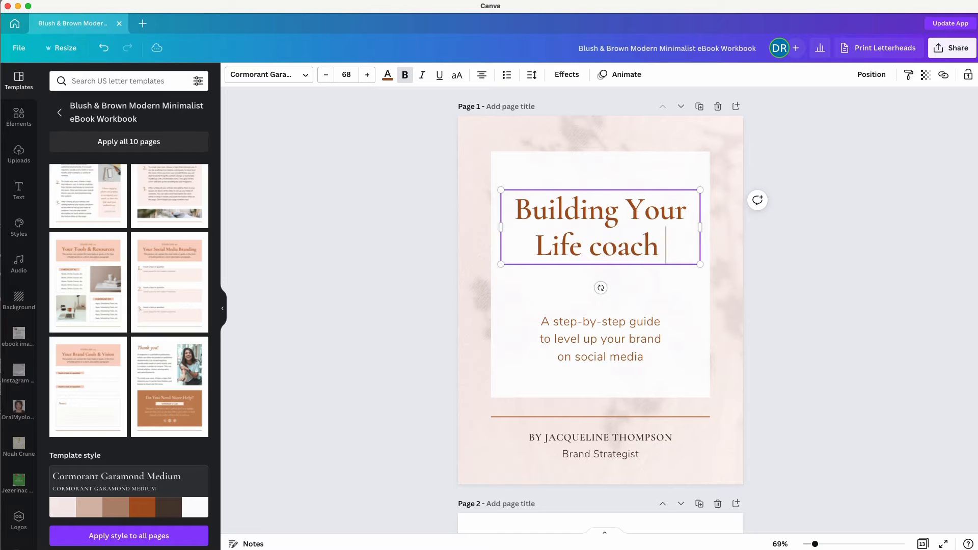
{"action": "type", "text": "Business"}
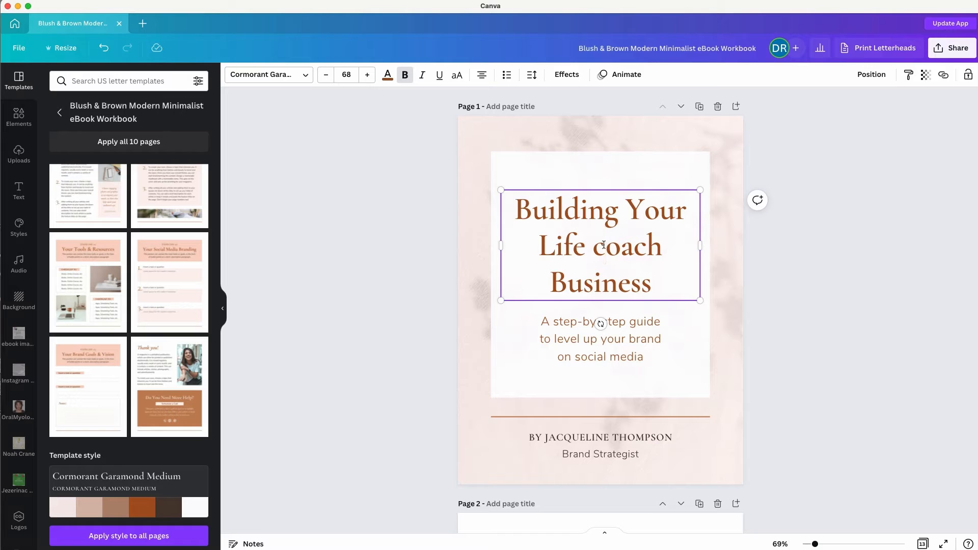
{"action": "key", "text": "BackSpace"}
{"action": "type", "text": "C"}
End the cover subtitle with 'to attract your ideal client'.
{"action": "triple_click", "coordinate": [601, 339]}
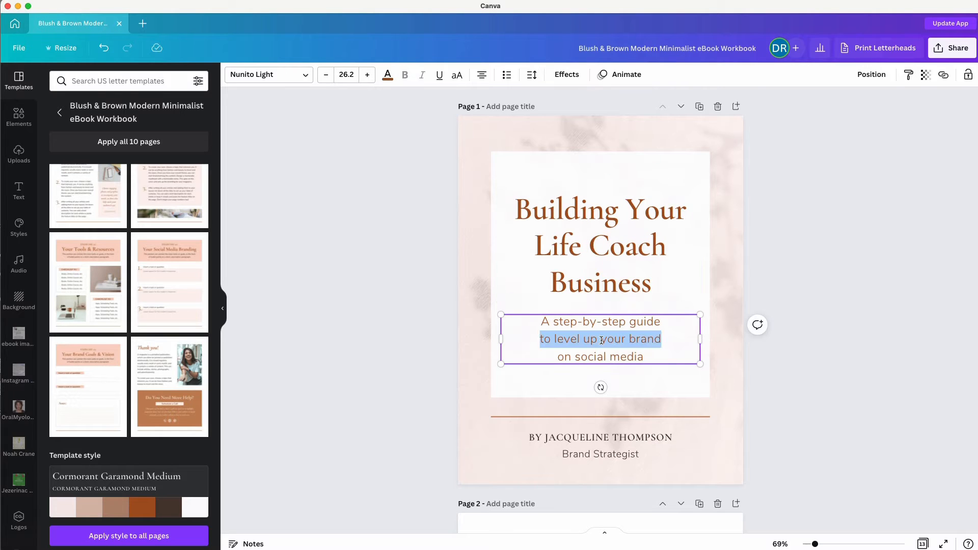
{"action": "left_click", "coordinate": [573, 336]}
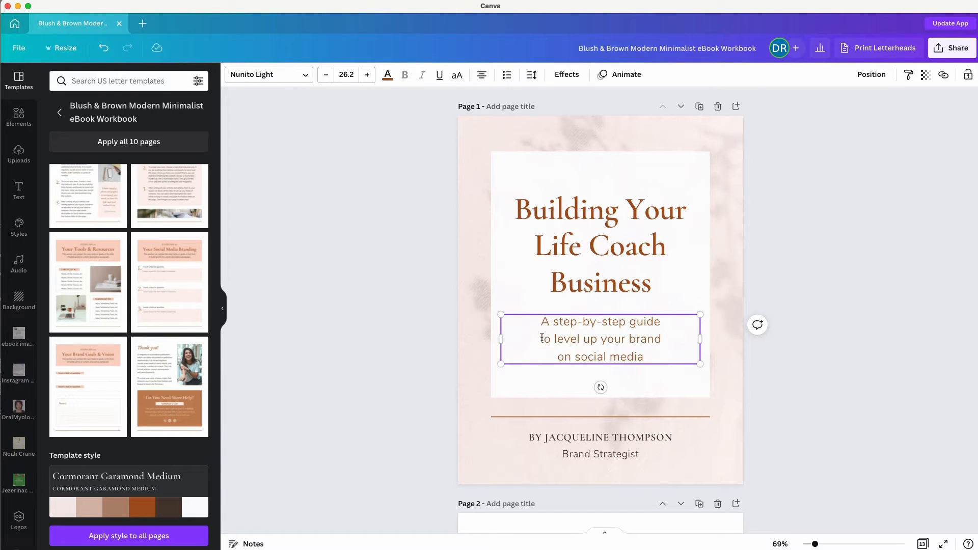
{"action": "left_click_drag", "start_coordinate": [541, 339], "coordinate": [670, 354]}
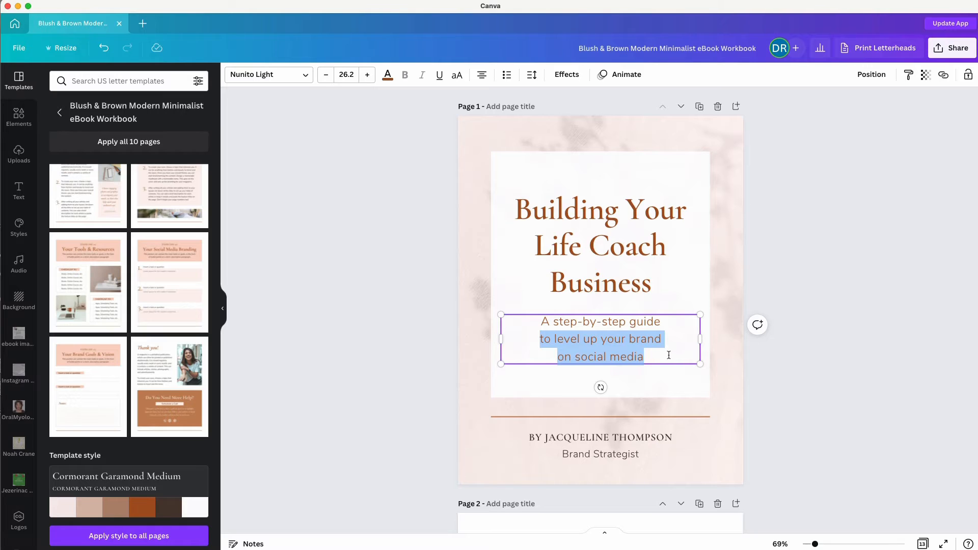
{"action": "type", "text": "to"}
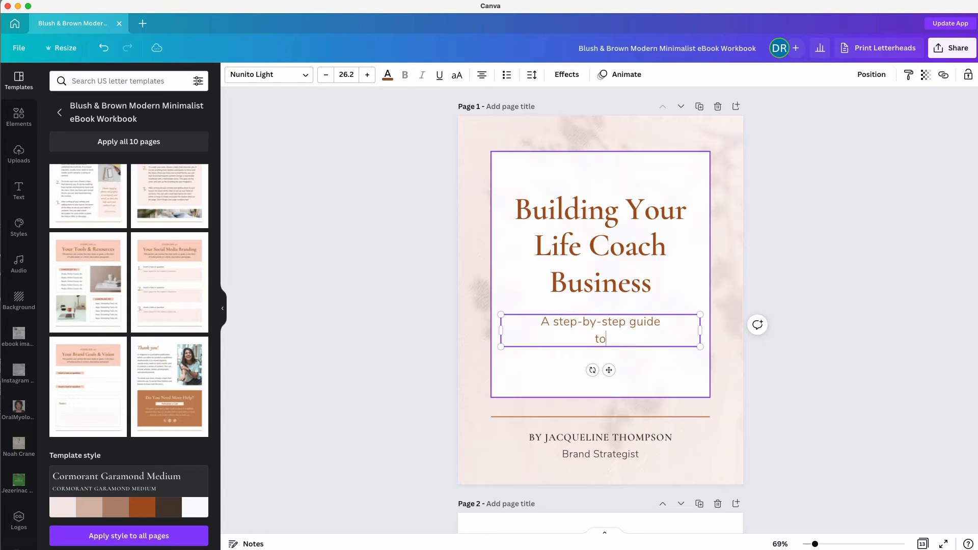
{"action": "type", "text": " attract your ideal client"}
Replace the byline with the author's name and delete the Brand Strategist line.
{"action": "left_click", "coordinate": [550, 437]}
{"action": "left_click", "coordinate": [550, 437]}
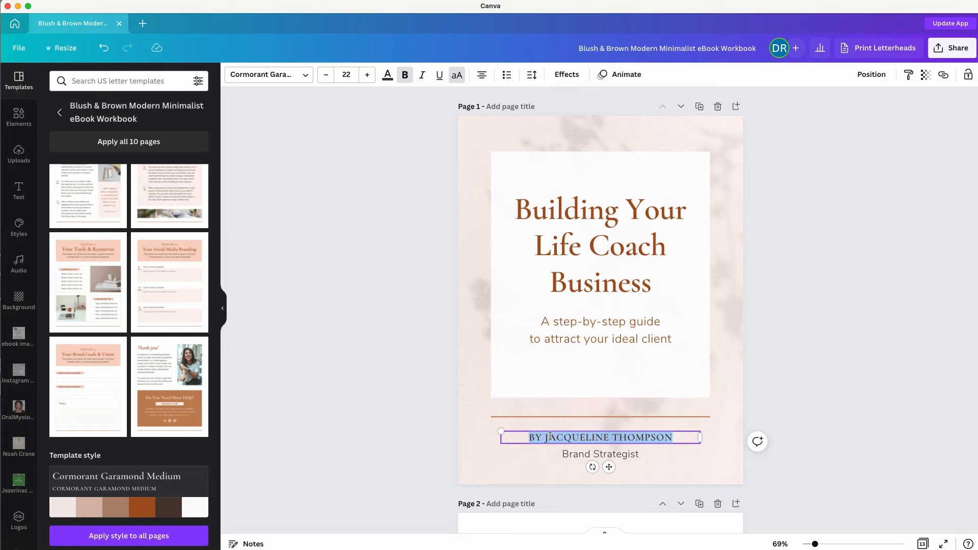
{"action": "left_click", "coordinate": [547, 438]}
{"action": "left_click_drag", "start_coordinate": [546, 438], "coordinate": [675, 433]}
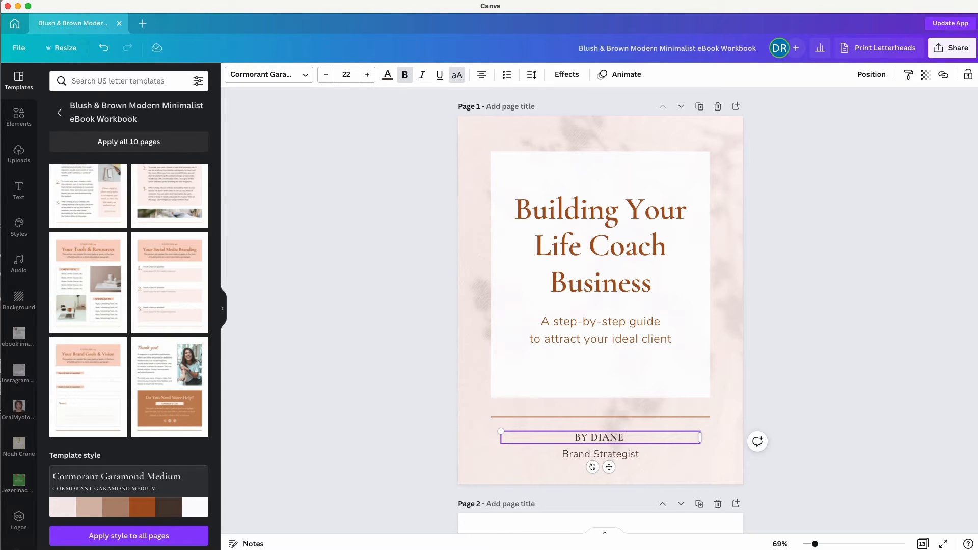
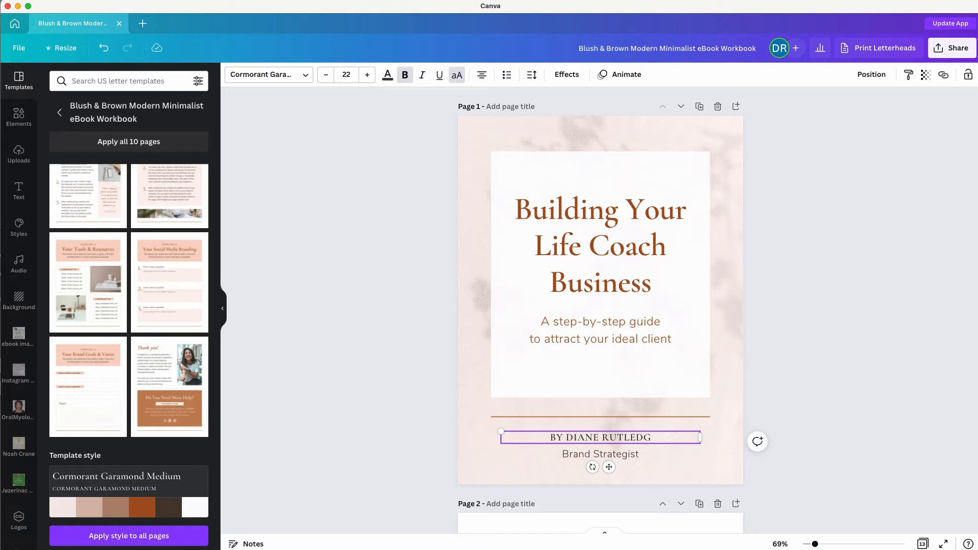
{"action": "left_click", "coordinate": [601, 455]}
{"action": "key", "text": "Delete"}
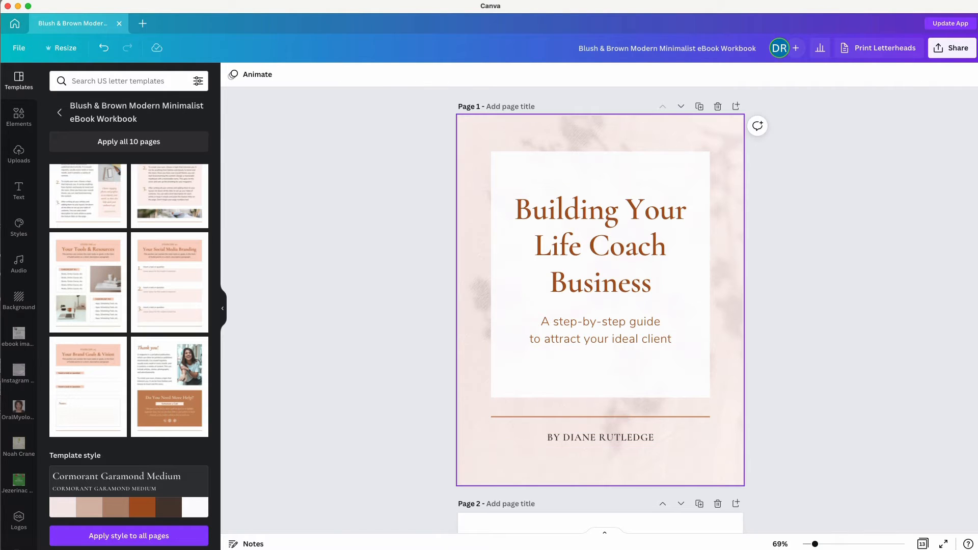
{"action": "left_click", "coordinate": [402, 409]}
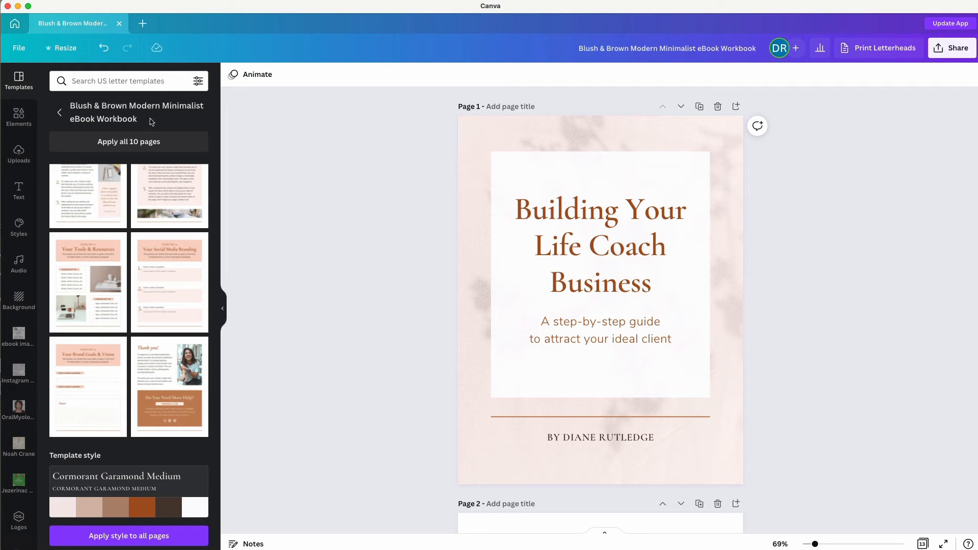
{"action": "left_click", "coordinate": [75, 81]}
Browse the ebook template results down to the 5 Ways template.
{"action": "left_click", "coordinate": [76, 128]}
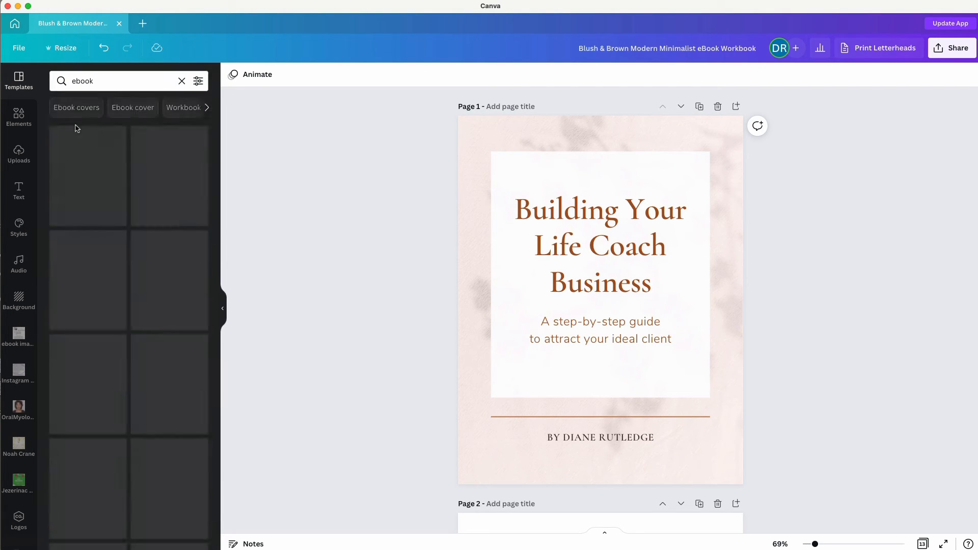
{"action": "scroll", "coordinate": [120, 360], "scroll_direction": "down", "scroll_amount": 2}
{"action": "scroll", "coordinate": [120, 361], "scroll_direction": "down", "scroll_amount": 3}
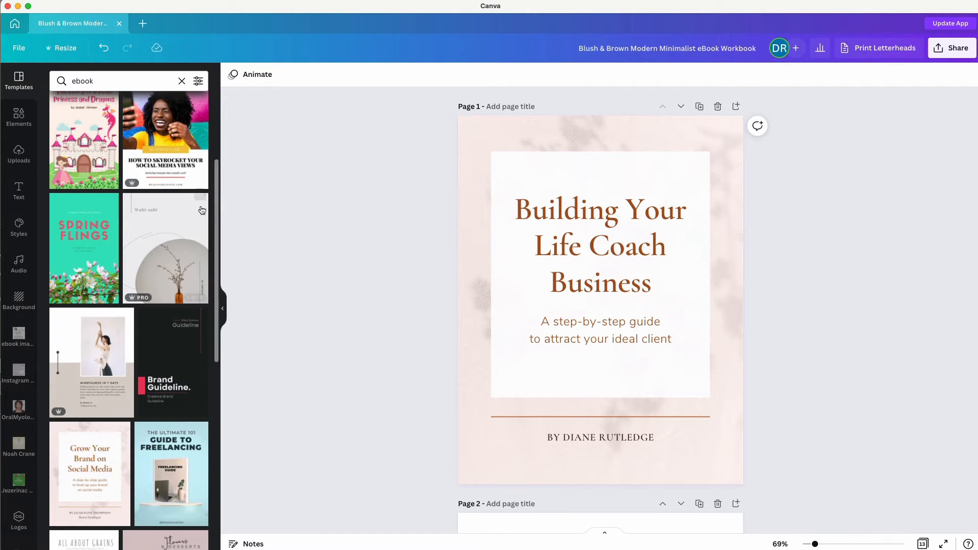
{"action": "scroll", "coordinate": [122, 324], "scroll_direction": "down", "scroll_amount": 3}
{"action": "scroll", "coordinate": [122, 324], "scroll_direction": "down", "scroll_amount": 3}
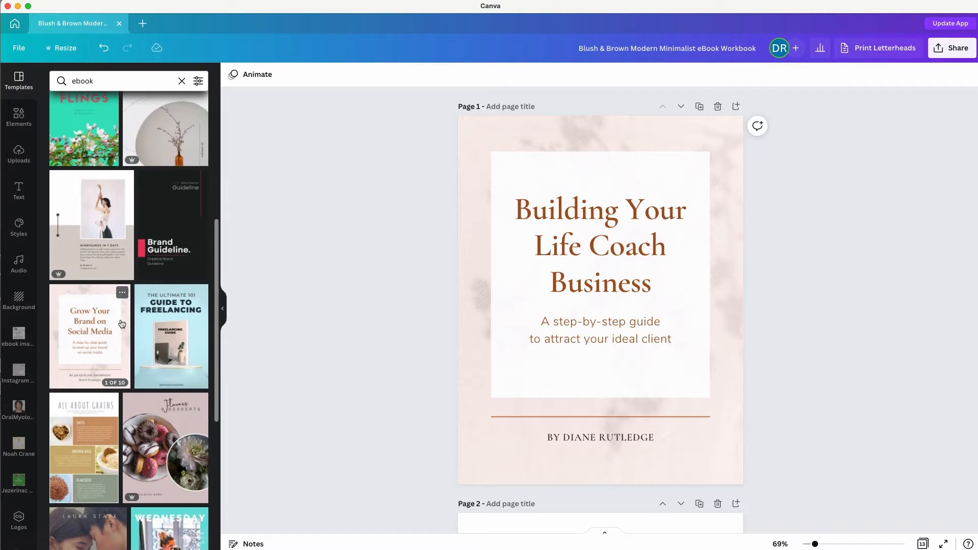
{"action": "scroll", "coordinate": [122, 324], "scroll_direction": "down", "scroll_amount": 7}
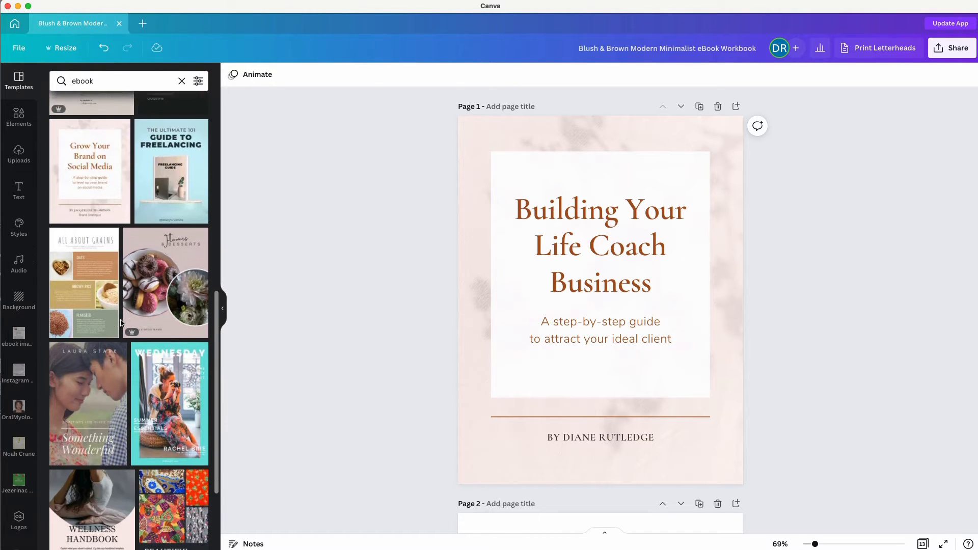
{"action": "scroll", "coordinate": [122, 324], "scroll_direction": "down", "scroll_amount": 4}
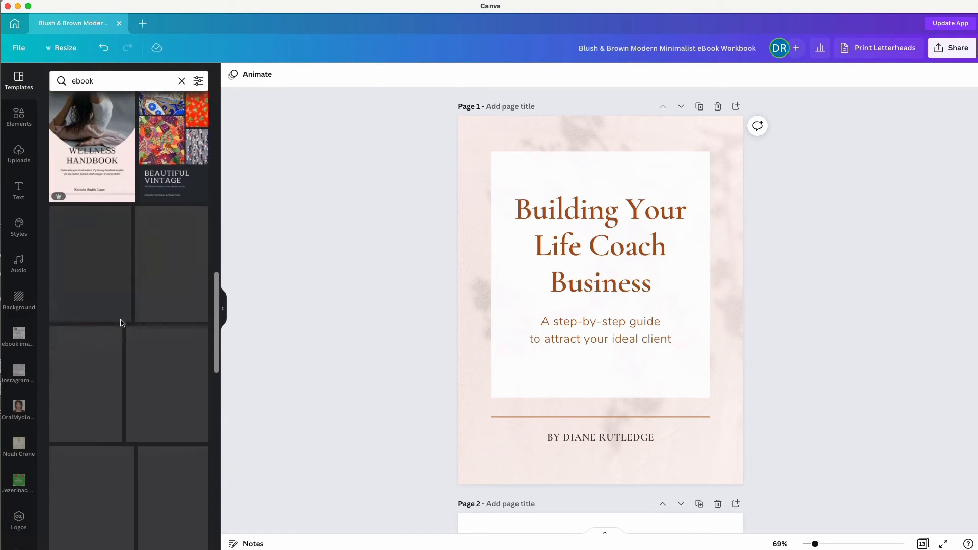
{"action": "scroll", "coordinate": [95, 384], "scroll_direction": "down", "scroll_amount": 5}
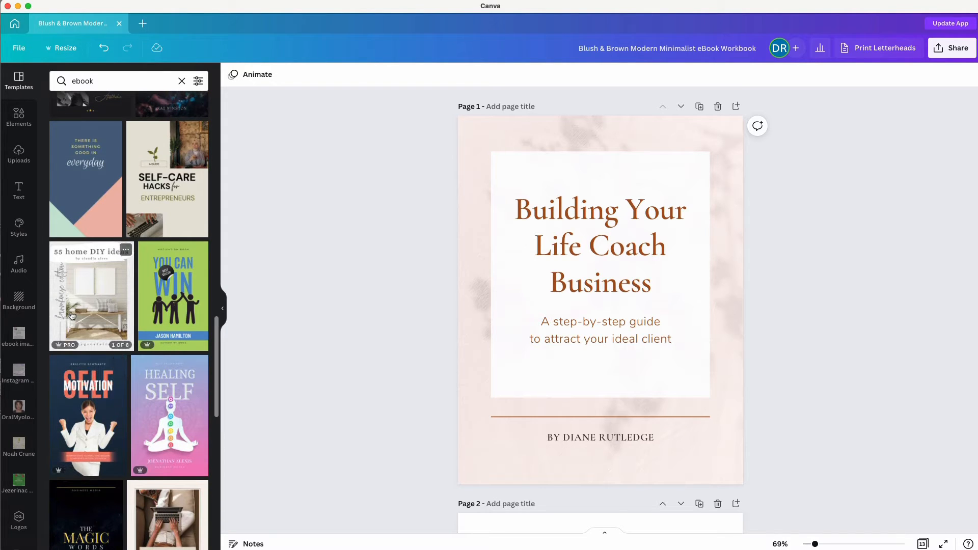
{"action": "scroll", "coordinate": [128, 306], "scroll_direction": "down", "scroll_amount": 5}
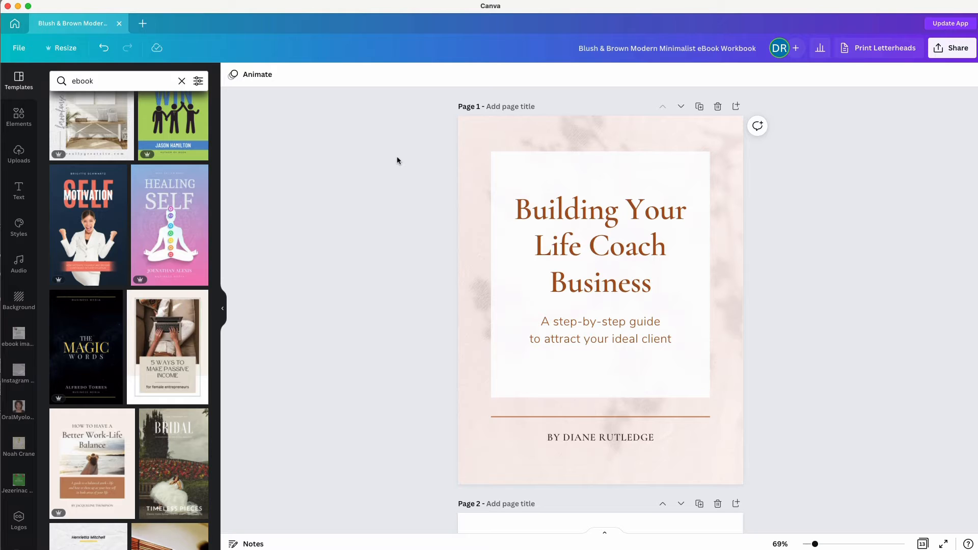
Try the 5 Ways template cover on the current page, undo it, and clear the search.
{"action": "left_click", "coordinate": [168, 333]}
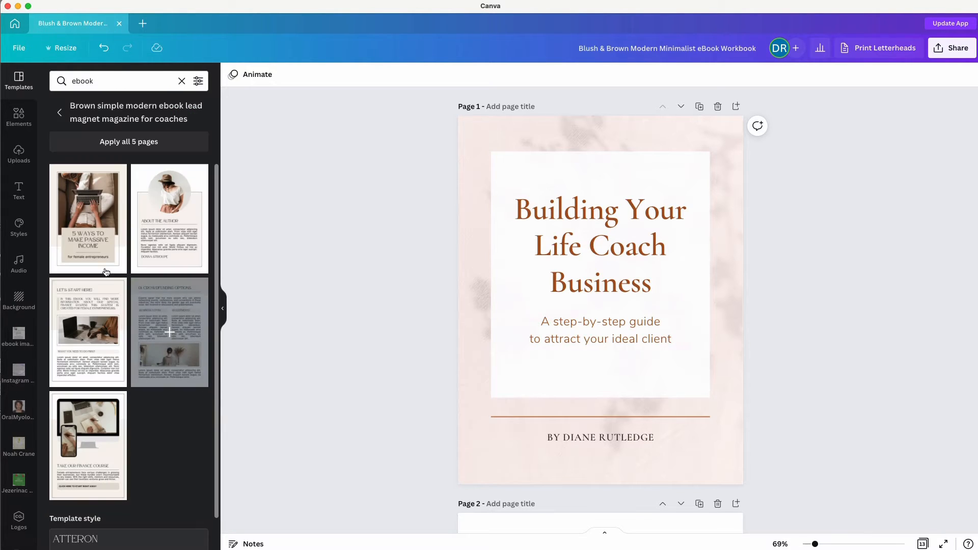
{"action": "left_click", "coordinate": [87, 220]}
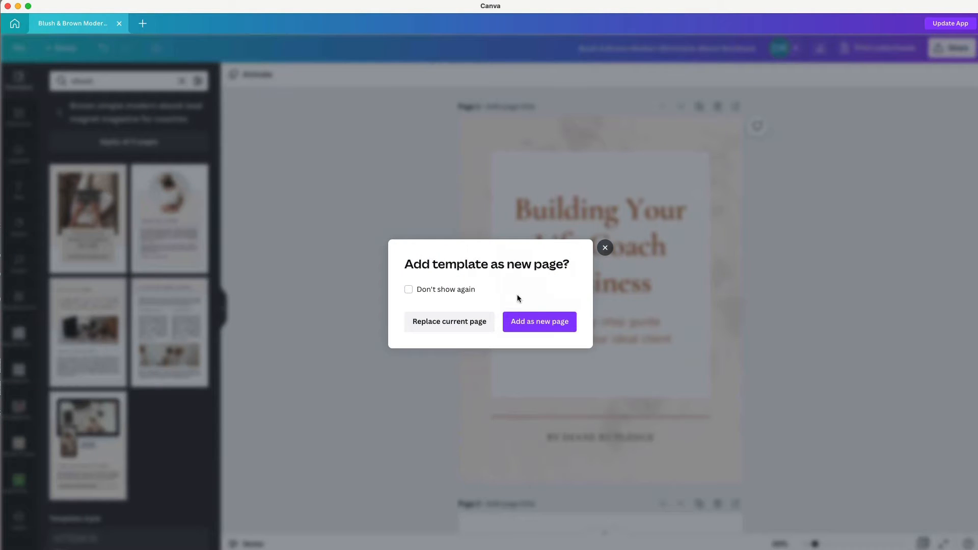
{"action": "left_click", "coordinate": [446, 323]}
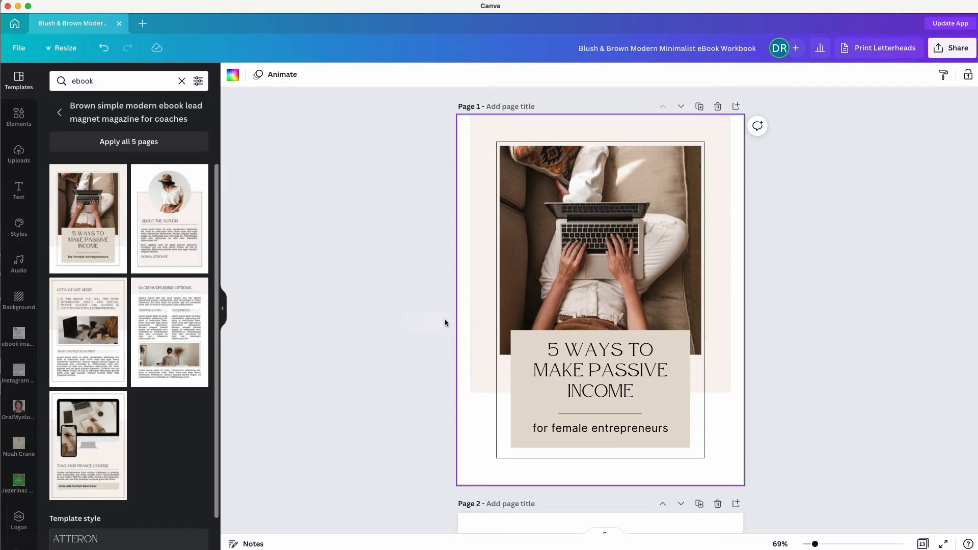
{"action": "key", "text": "super+z"}
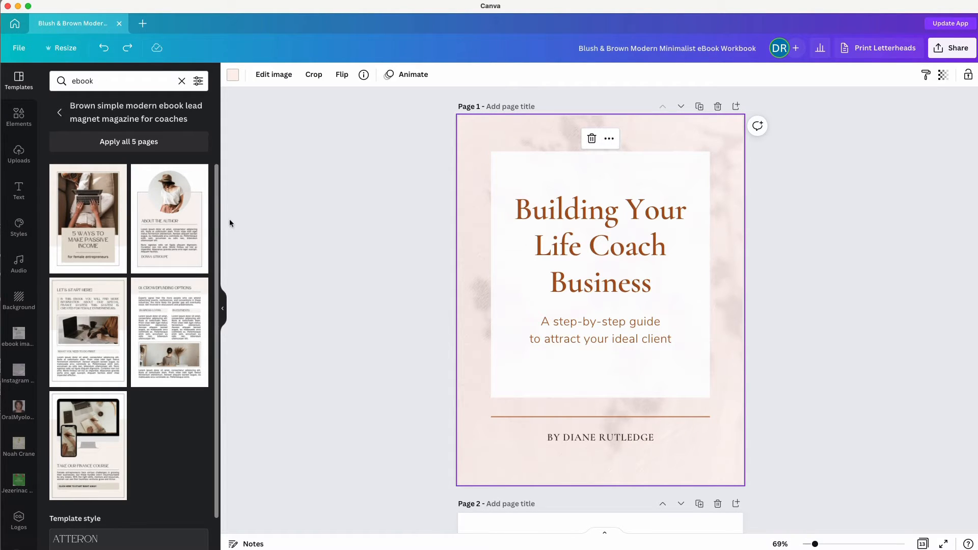
{"action": "left_click", "coordinate": [61, 114]}
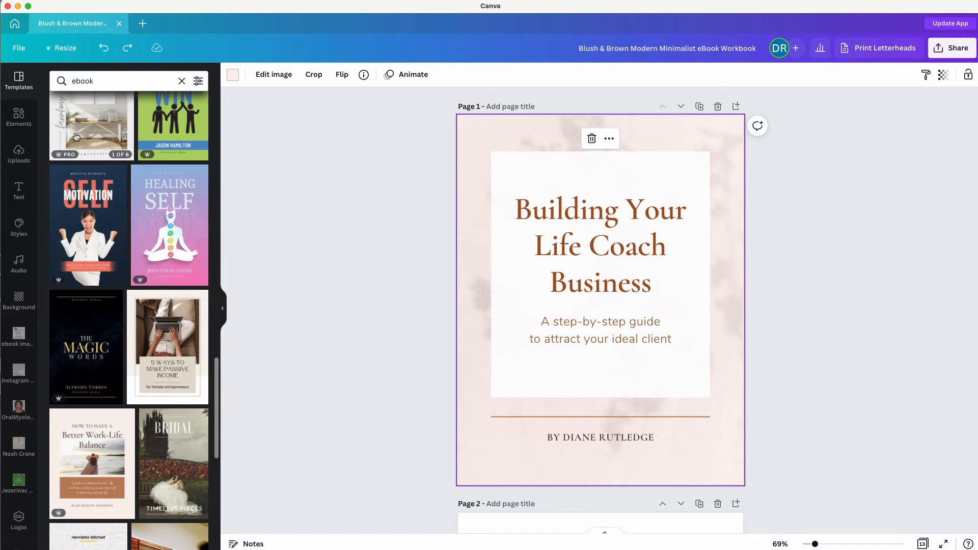
{"action": "left_click", "coordinate": [393, 155]}
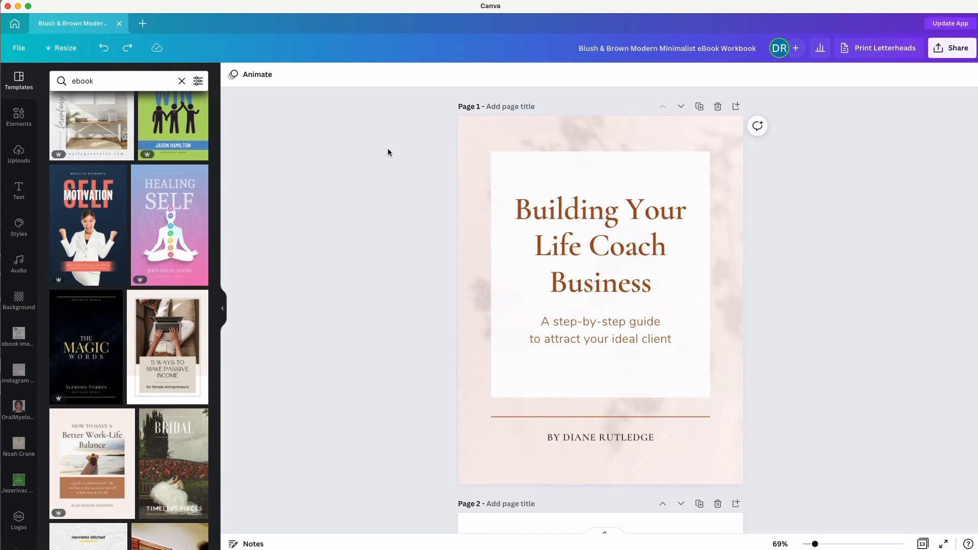
{"action": "left_click", "coordinate": [182, 81]}
Search Elements for 'business woman' photos, filtered to Free results only.
{"action": "left_click", "coordinate": [19, 117]}
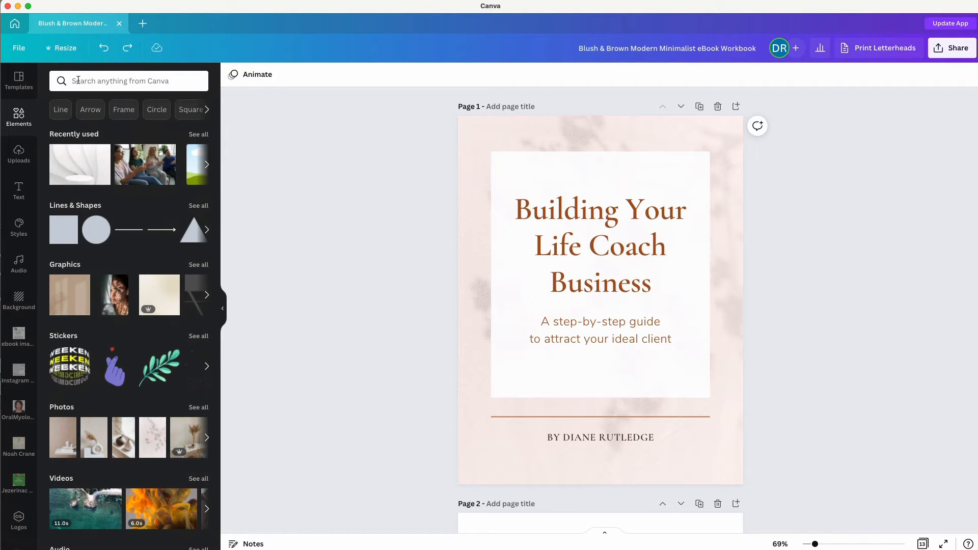
{"action": "left_click", "coordinate": [78, 81]}
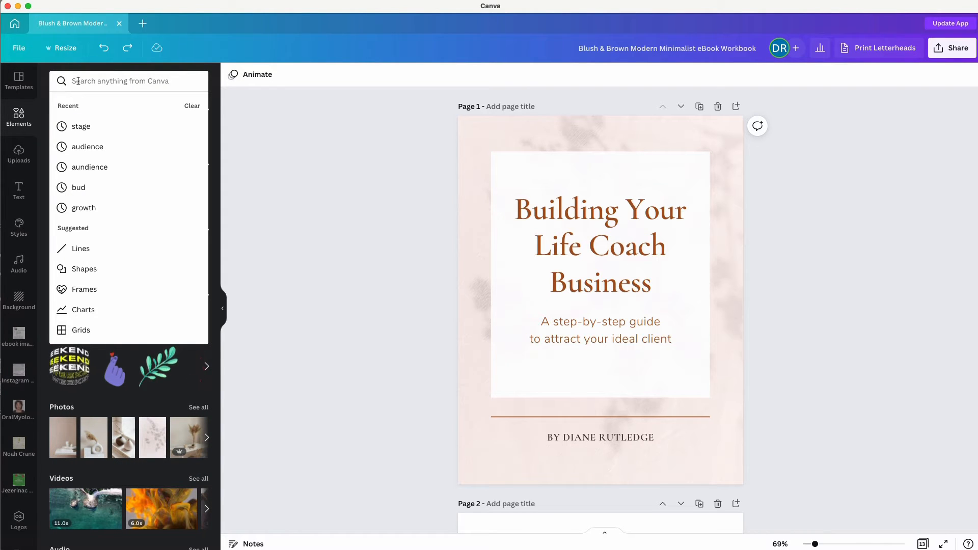
{"action": "type", "text": "wo"}
{"action": "key", "text": "BackSpace"}
{"action": "key", "text": "BackSpace"}
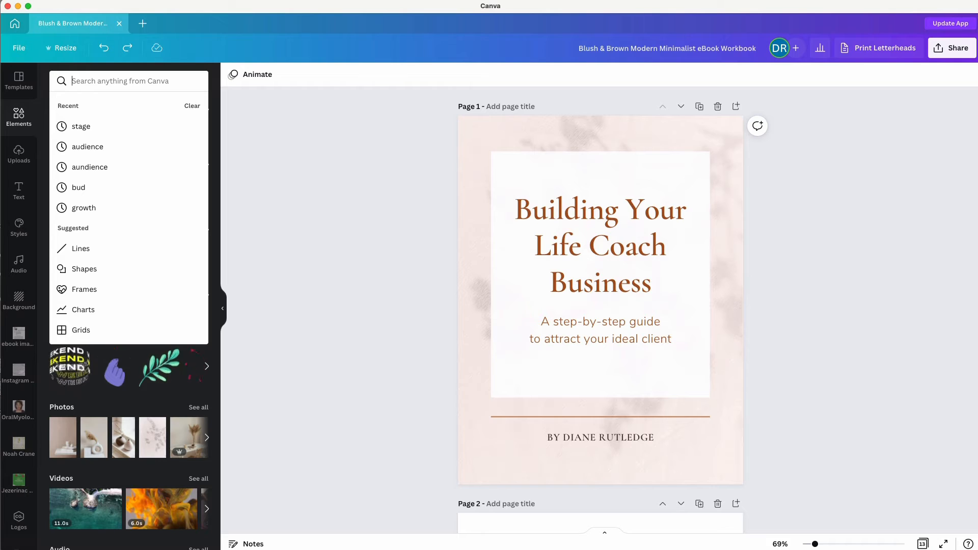
{"action": "type", "text": "business woma"}
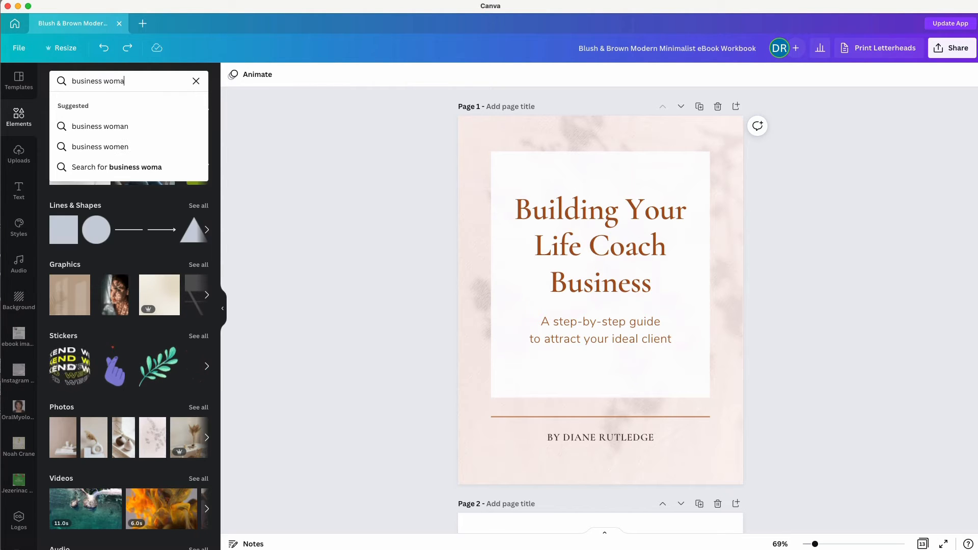
{"action": "type", "text": "n"}
{"action": "key", "text": "Return"}
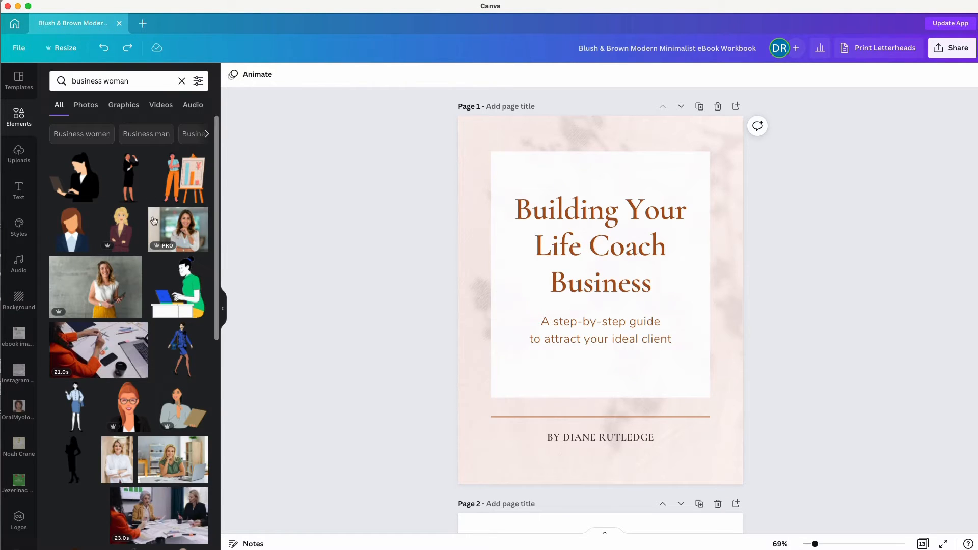
{"action": "left_click", "coordinate": [86, 106]}
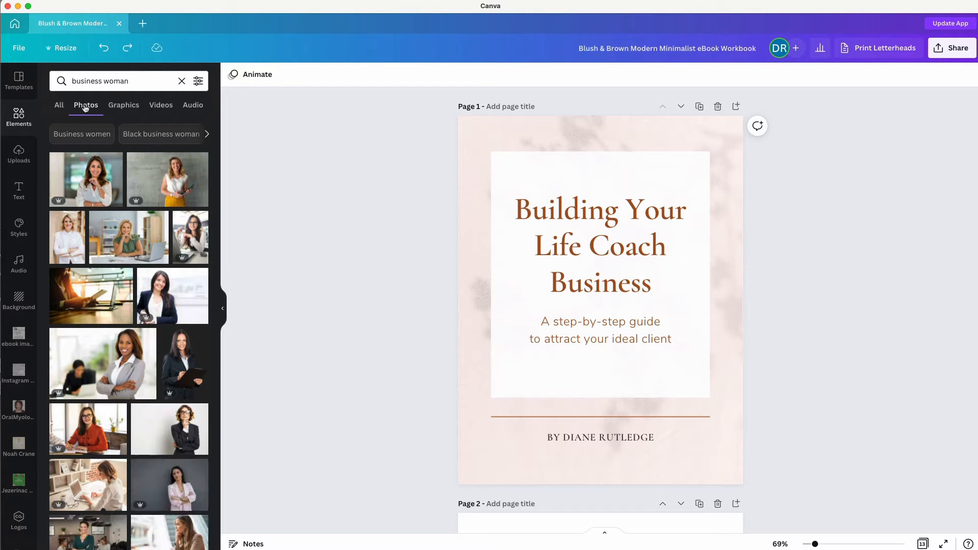
{"action": "left_click", "coordinate": [199, 81]}
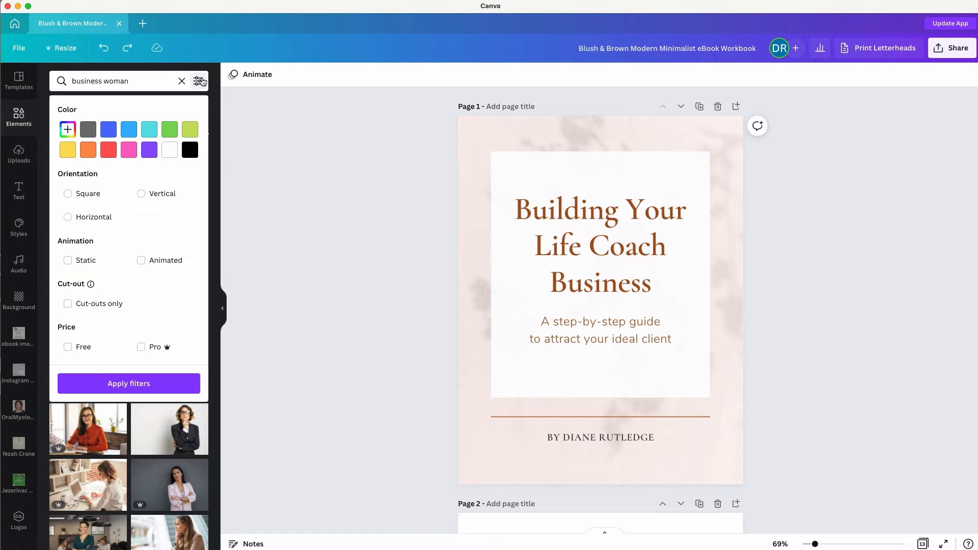
{"action": "left_click", "coordinate": [75, 347]}
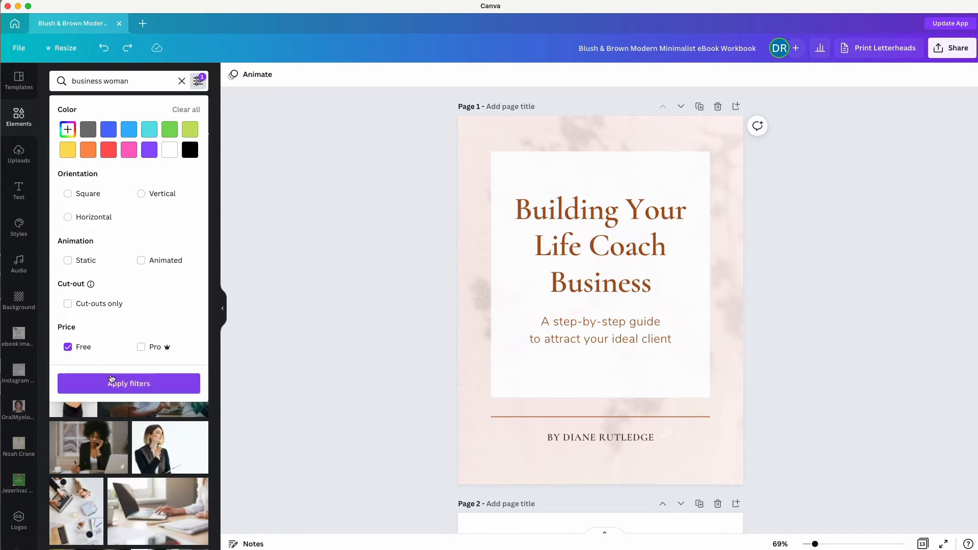
{"action": "left_click", "coordinate": [112, 382]}
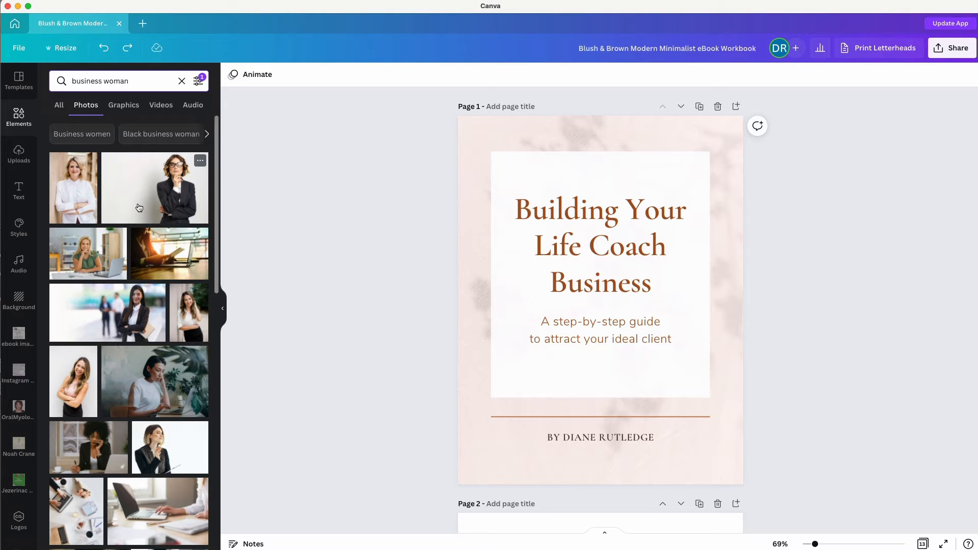
Place the woman-at-desk photo on page 1 and delete the white box covering it.
{"action": "scroll", "coordinate": [140, 374], "scroll_direction": "down", "scroll_amount": 10}
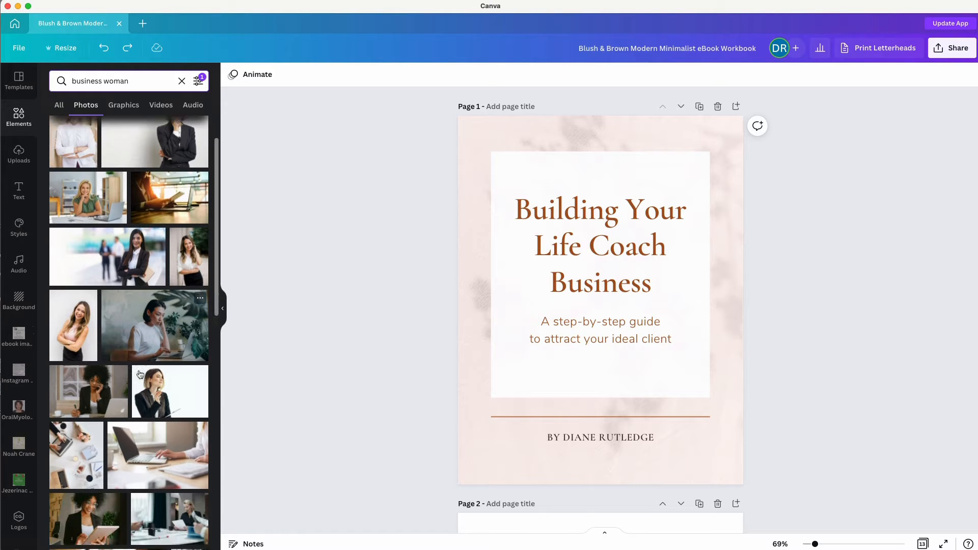
{"action": "scroll", "coordinate": [140, 375], "scroll_direction": "down", "scroll_amount": 5}
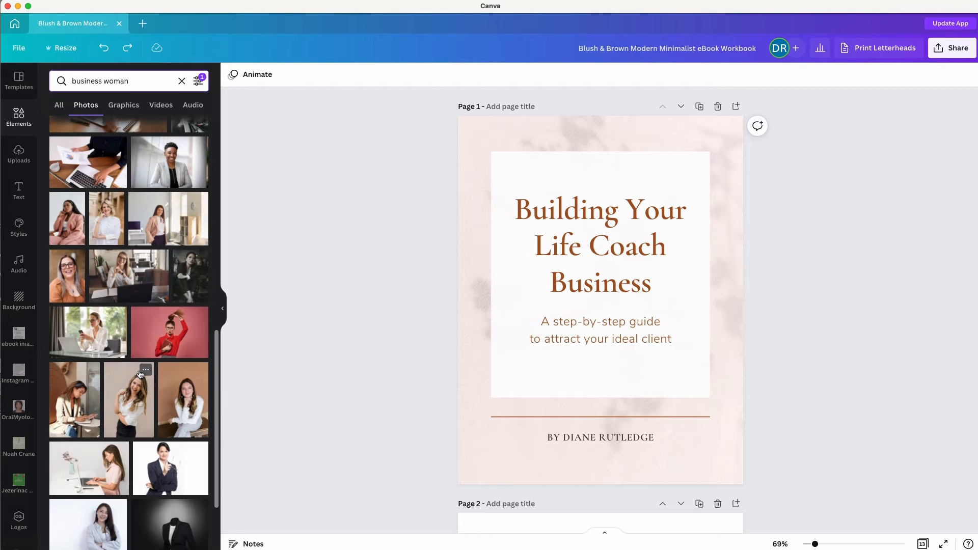
{"action": "scroll", "coordinate": [140, 375], "scroll_direction": "down", "scroll_amount": 4}
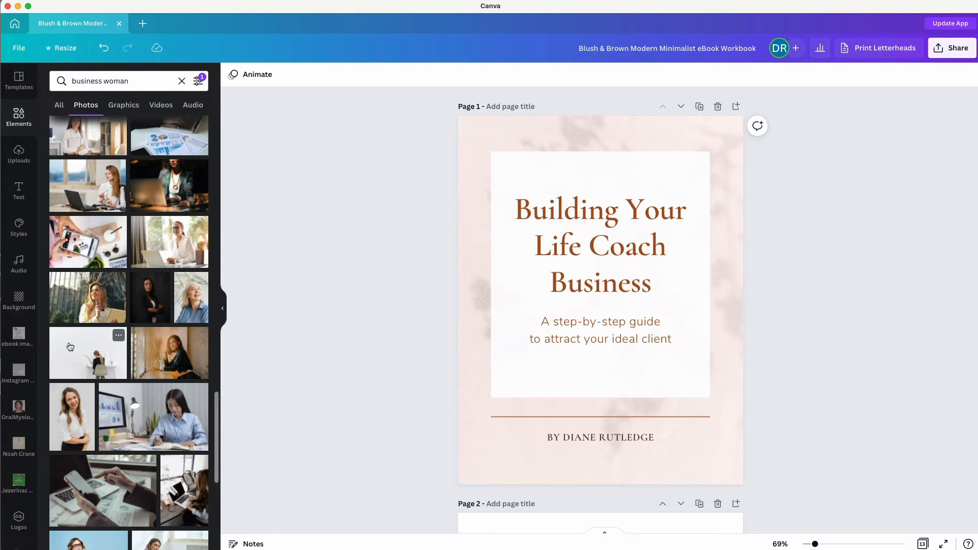
{"action": "left_click_drag", "start_coordinate": [71, 347], "coordinate": [468, 221]}
{"action": "left_click", "coordinate": [515, 170]}
{"action": "key", "text": "Delete"}
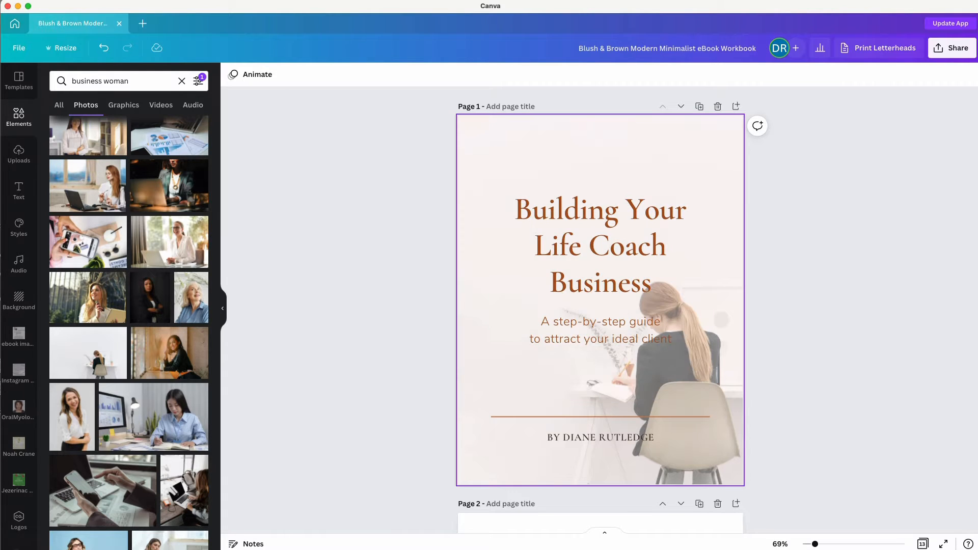
Move the cover title higher and bring the subtitle up beneath it.
{"action": "left_click", "coordinate": [580, 298]}
{"action": "left_click_drag", "start_coordinate": [580, 298], "coordinate": [579, 268]}
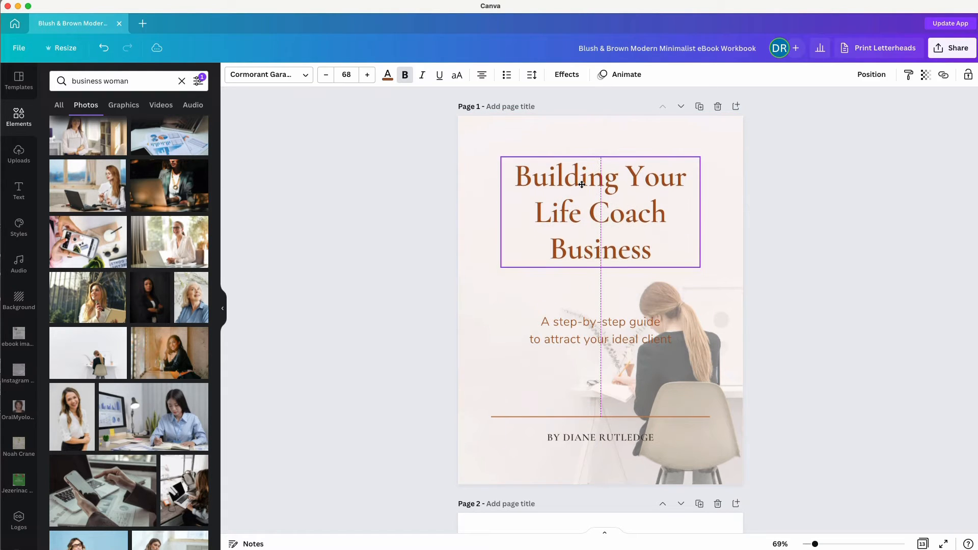
{"action": "left_click_drag", "start_coordinate": [576, 338], "coordinate": [576, 285]}
{"action": "left_click_drag", "start_coordinate": [594, 230], "coordinate": [589, 219]}
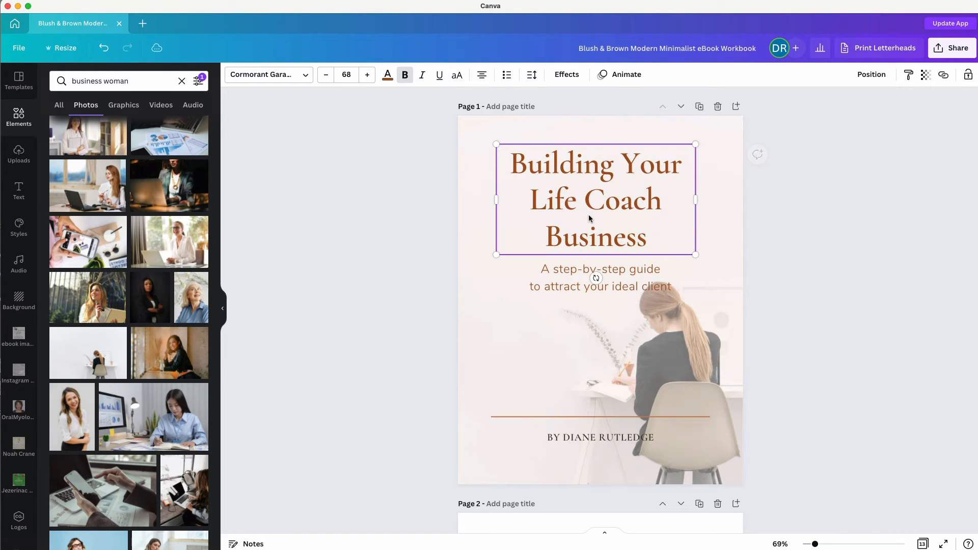
Tighten the title's line spacing to 1.01 with wider letter spacing, then snug the subtitle below.
{"action": "left_click", "coordinate": [532, 82]}
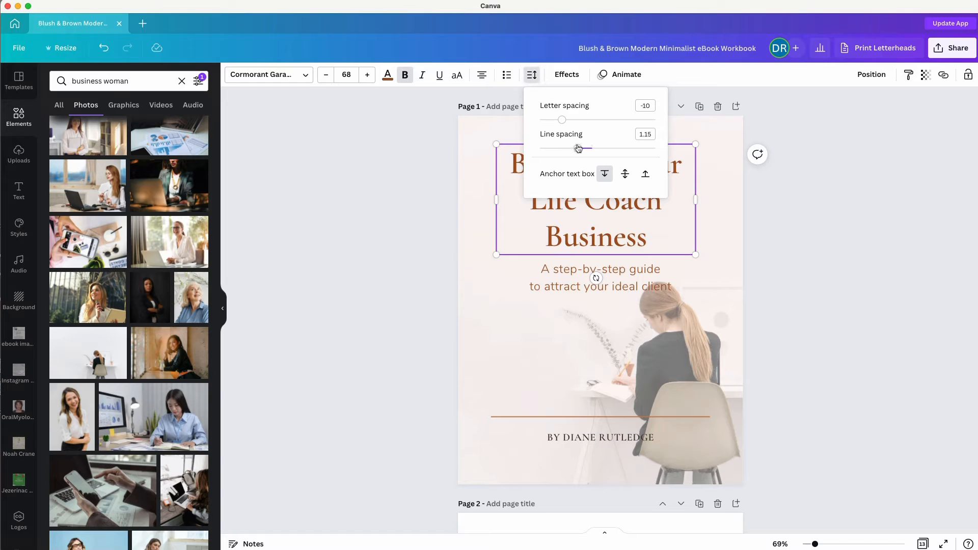
{"action": "left_click_drag", "start_coordinate": [578, 148], "coordinate": [569, 121]}
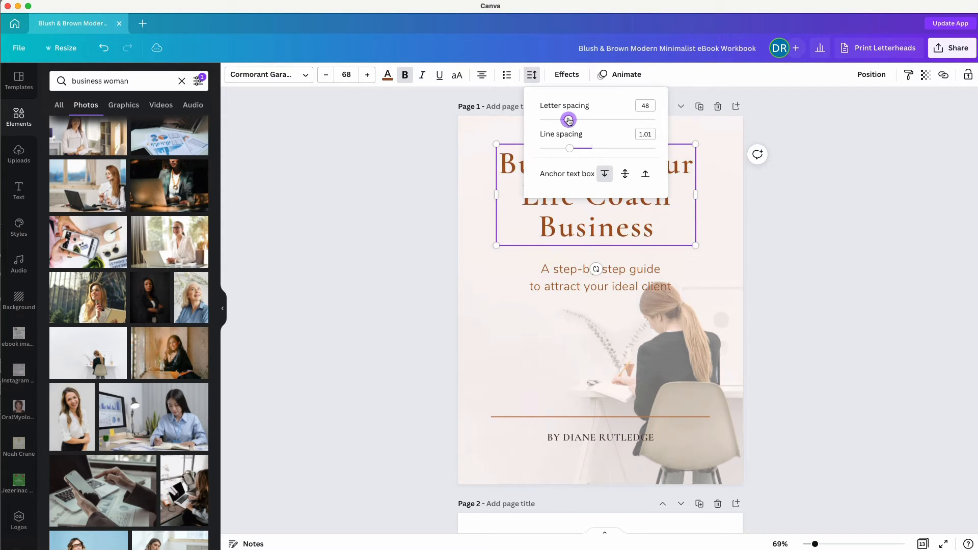
{"action": "left_click", "coordinate": [430, 262]}
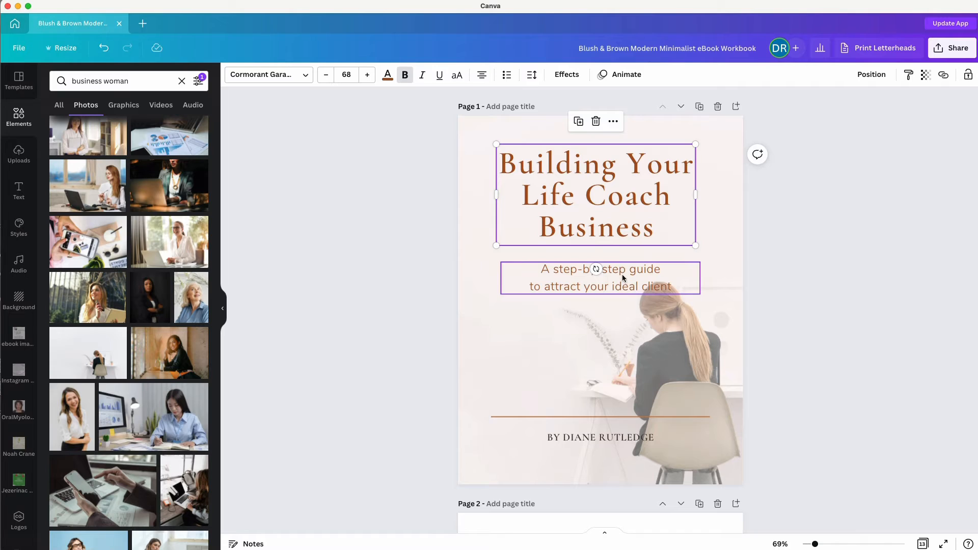
{"action": "left_click_drag", "start_coordinate": [616, 277], "coordinate": [614, 266]}
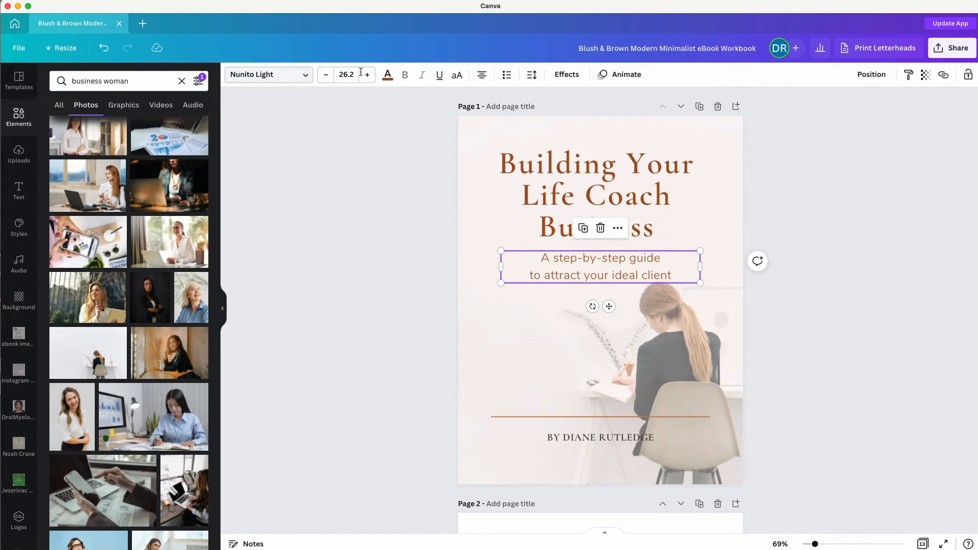
Make the subtitle a muted document brown, left-aligned, narrowed, and placed above the divider.
{"action": "left_click", "coordinate": [388, 76]}
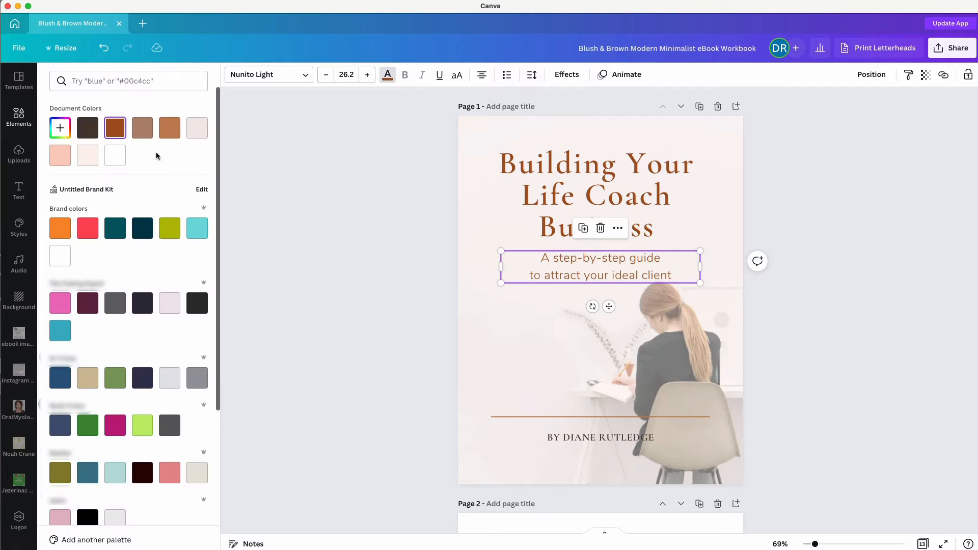
{"action": "left_click", "coordinate": [97, 129]}
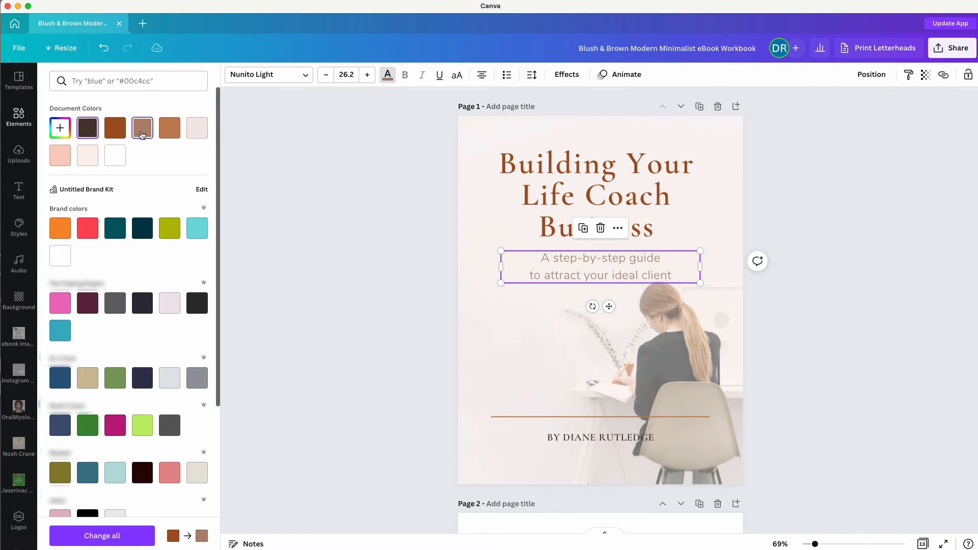
{"action": "left_click", "coordinate": [481, 76]}
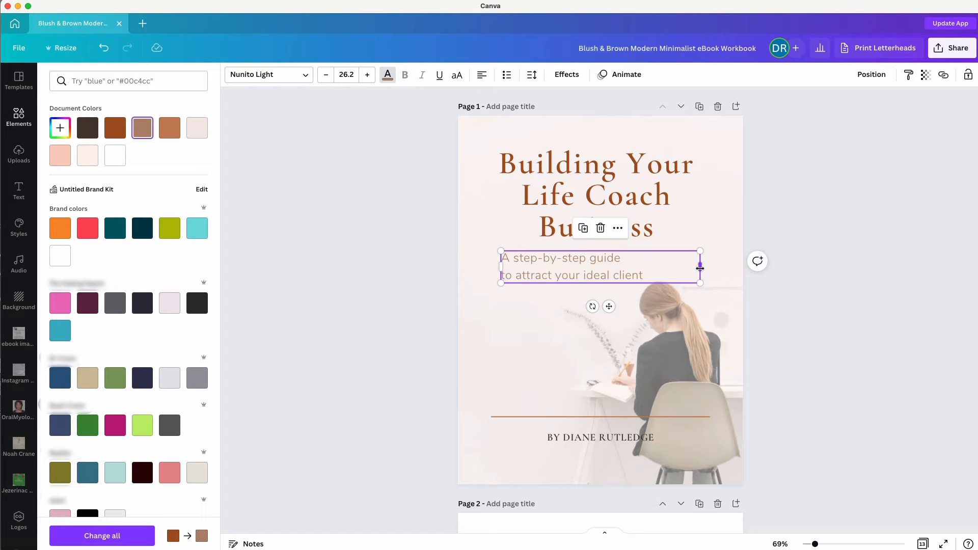
{"action": "left_click_drag", "start_coordinate": [700, 268], "coordinate": [583, 280]}
{"action": "left_click", "coordinate": [402, 331]}
{"action": "left_click_drag", "start_coordinate": [513, 313], "coordinate": [502, 398]}
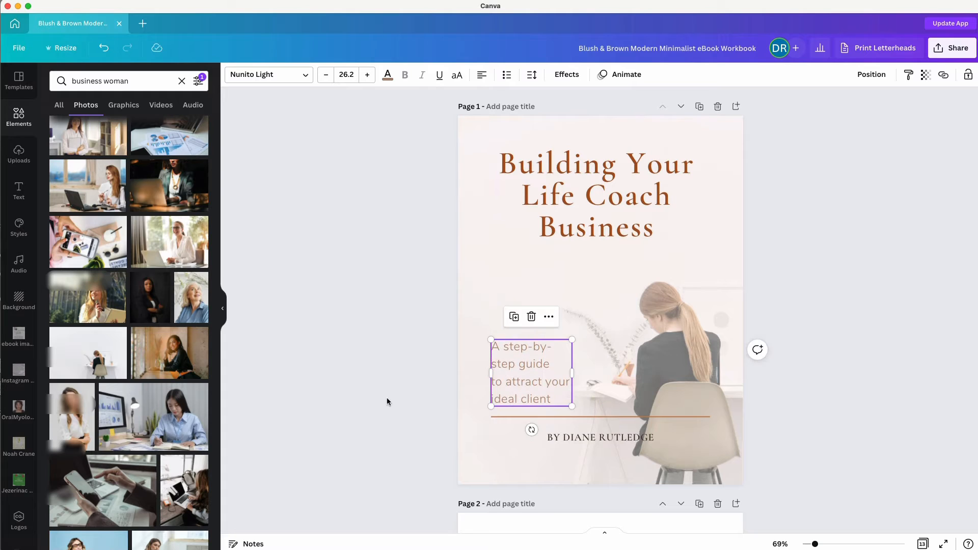
Left-align the author byline and reduce its font size to 19.
{"action": "left_click", "coordinate": [579, 428]}
{"action": "left_click", "coordinate": [598, 434]}
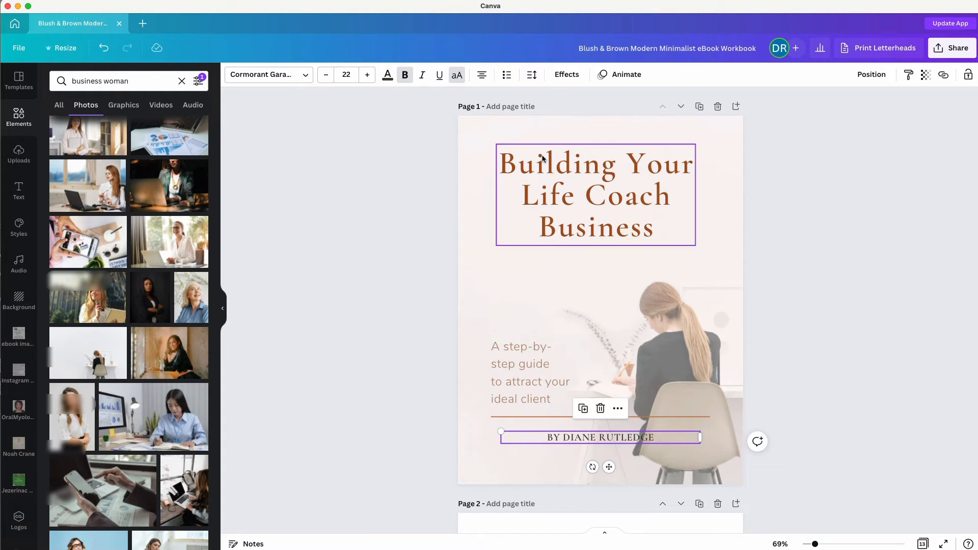
{"action": "left_click", "coordinate": [482, 75]}
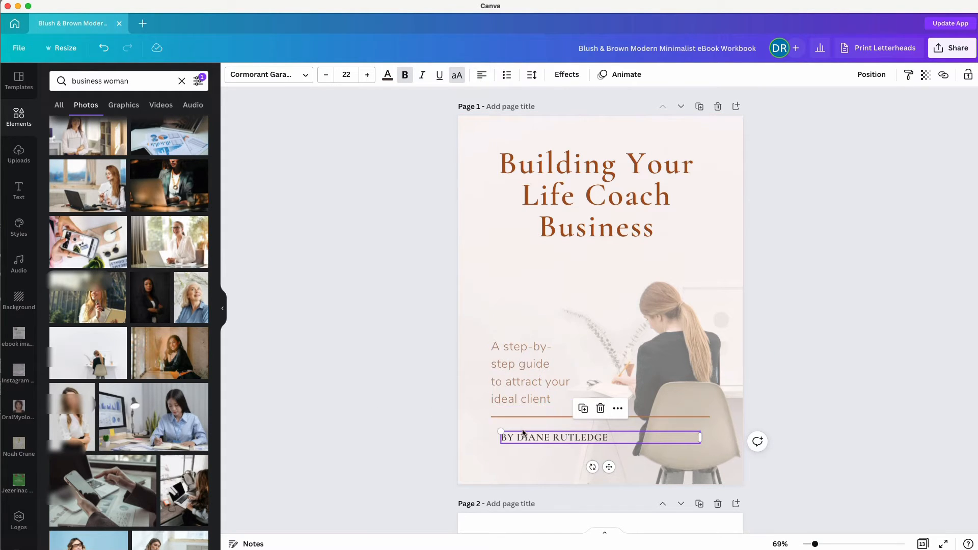
{"action": "left_click", "coordinate": [325, 76]}
{"action": "left_click", "coordinate": [326, 75]}
{"action": "left_click", "coordinate": [325, 75]}
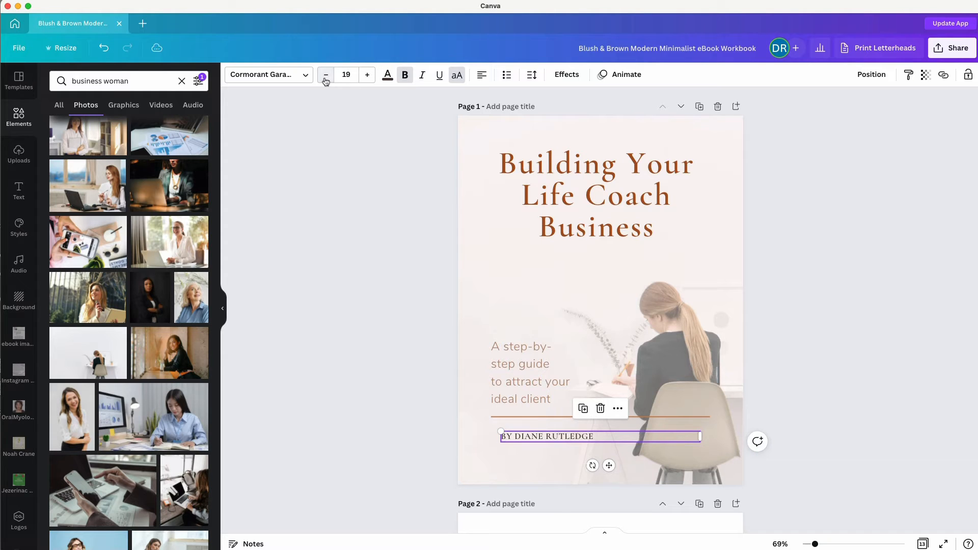
{"action": "left_click", "coordinate": [472, 421]}
Line up the byline's left edge with the subtitle.
{"action": "left_click", "coordinate": [513, 434]}
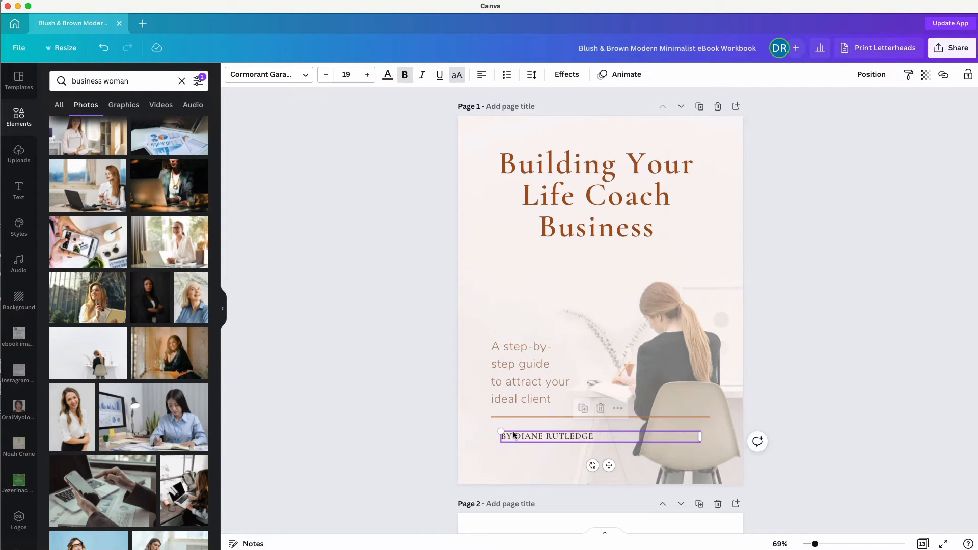
{"action": "left_click_drag", "start_coordinate": [511, 432], "coordinate": [501, 428]}
{"action": "left_click", "coordinate": [379, 422]}
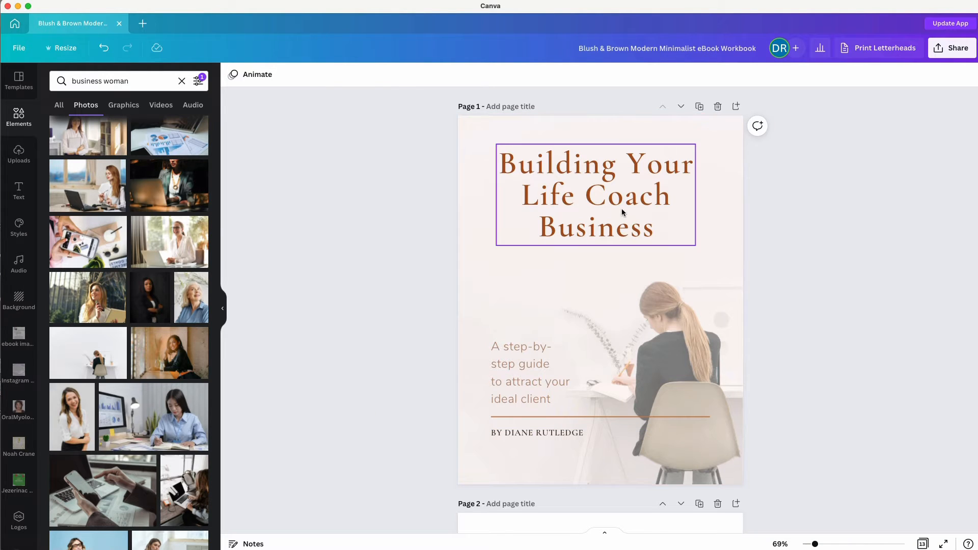
Lower the cover title slightly and centre it on the page.
{"action": "left_click_drag", "start_coordinate": [623, 211], "coordinate": [629, 220]}
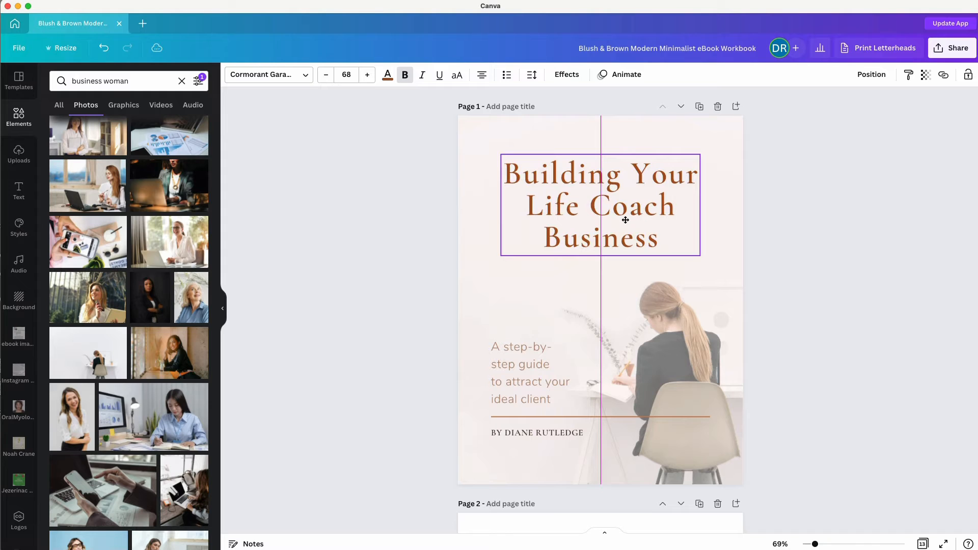
{"action": "mouse_move", "coordinate": [626, 220]}
{"action": "left_mouse_down"}
{"action": "mouse_move", "coordinate": [606, 221]}
{"action": "mouse_move", "coordinate": [642, 213]}
{"action": "mouse_move", "coordinate": [644, 232]}
{"action": "mouse_move", "coordinate": [628, 234]}
{"action": "left_mouse_up"}
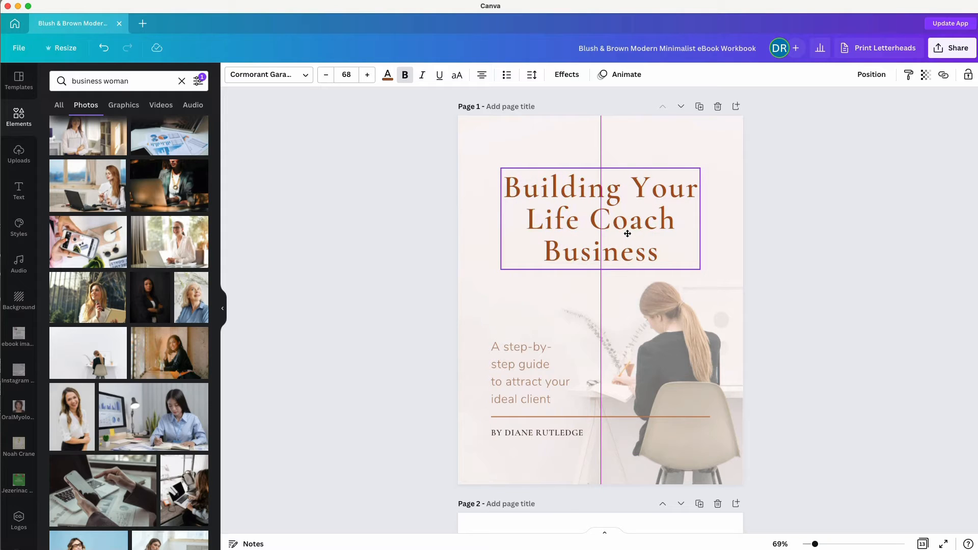
{"action": "left_click_drag", "start_coordinate": [628, 233], "coordinate": [628, 228]}
{"action": "left_click", "coordinate": [384, 302]}
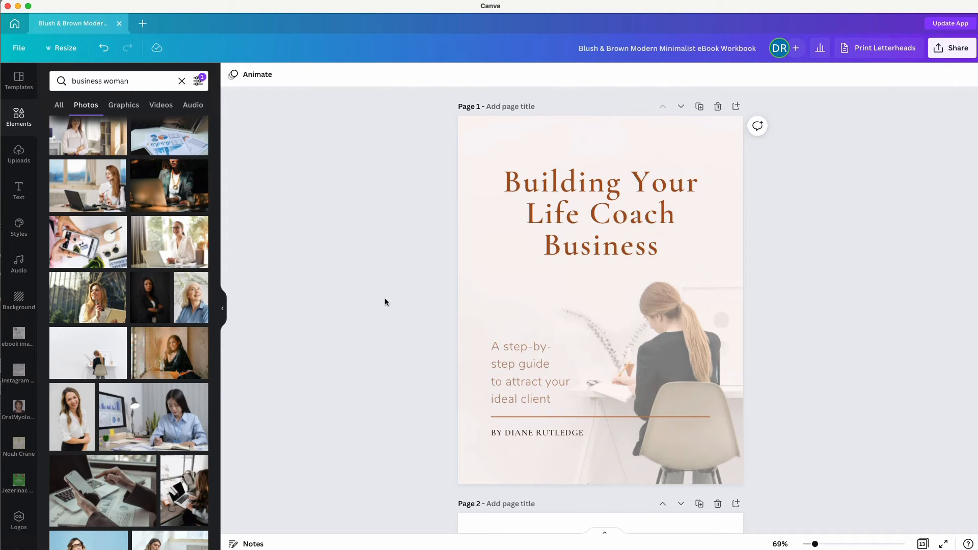
Replace Page 2's laptop header image with the smiling woman-in-black photo.
{"action": "scroll", "coordinate": [385, 302], "scroll_direction": "down", "scroll_amount": 5}
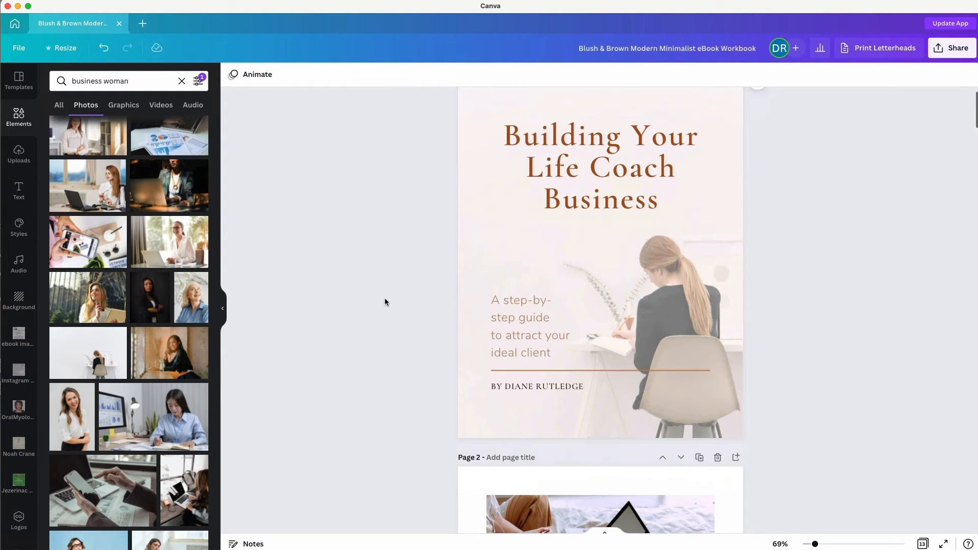
{"action": "scroll", "coordinate": [385, 302], "scroll_direction": "down", "scroll_amount": 2}
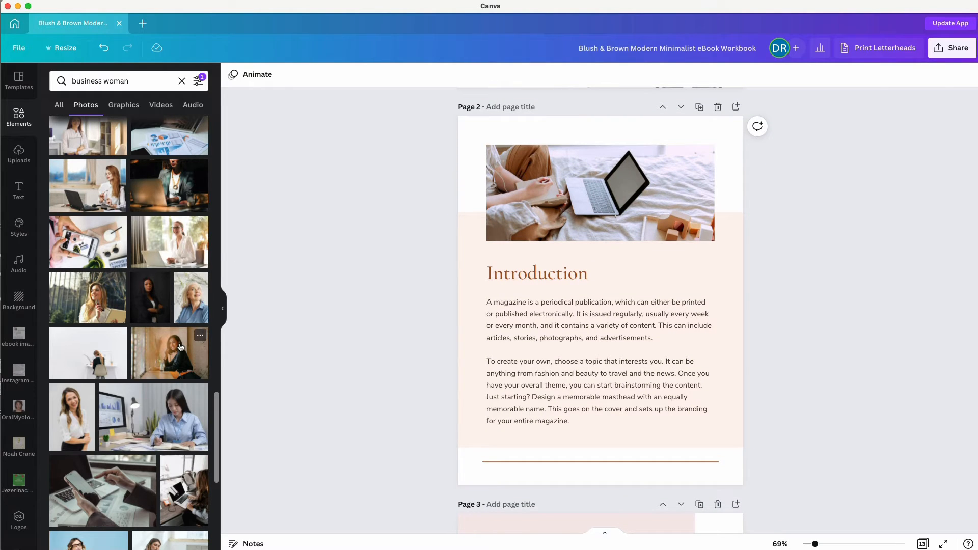
{"action": "left_click_drag", "start_coordinate": [180, 347], "coordinate": [522, 149]}
{"action": "scroll", "coordinate": [394, 274], "scroll_direction": "down", "scroll_amount": 5}
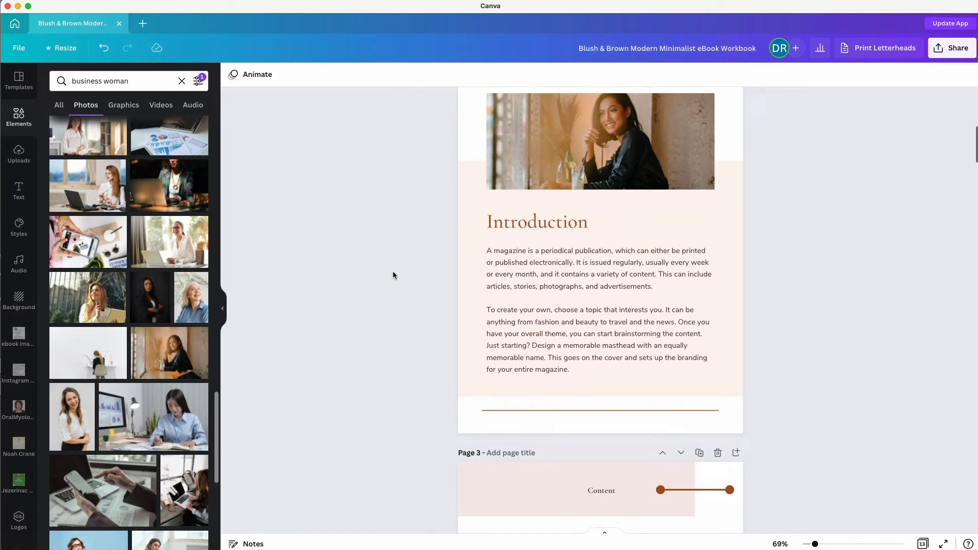
{"action": "left_click", "coordinate": [492, 262]}
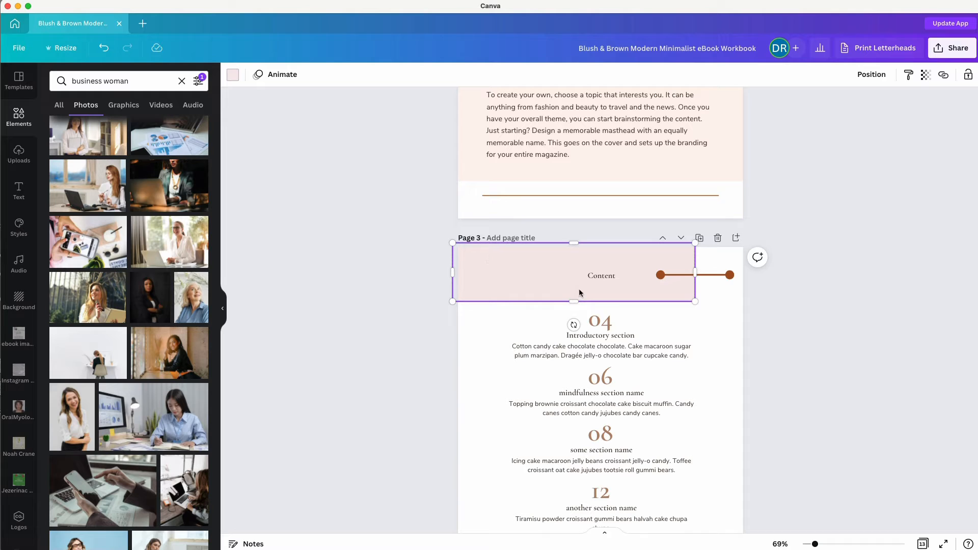
Change the Page 4 heading from 'Social Media Branding' to 'Life Coaching'.
{"action": "scroll", "coordinate": [384, 417], "scroll_direction": "down", "scroll_amount": 10}
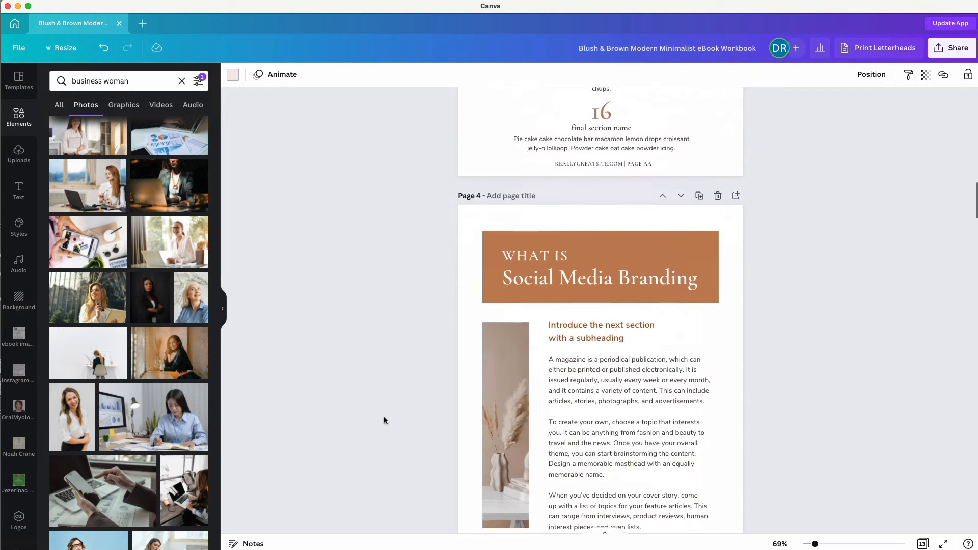
{"action": "double_click", "coordinate": [520, 207]}
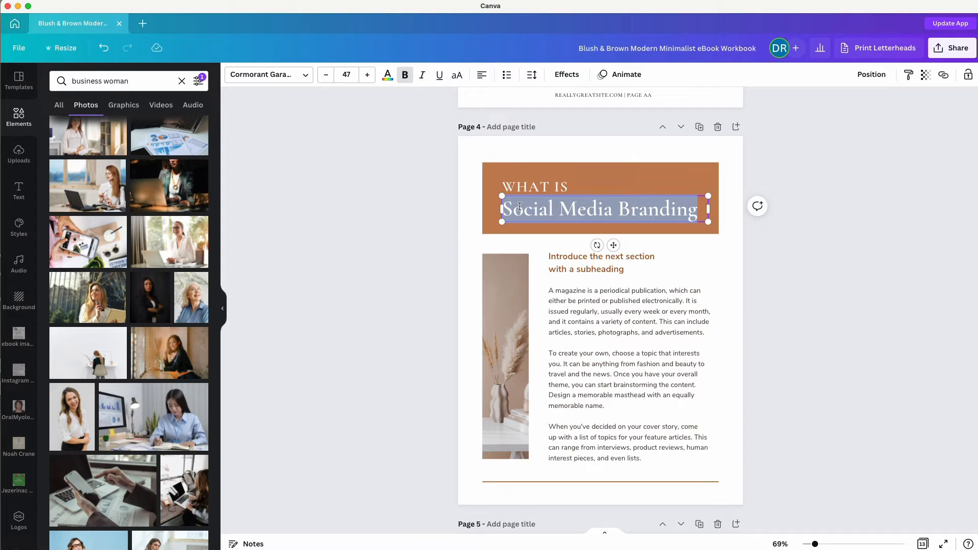
{"action": "type", "text": "Life C"}
{"action": "type", "text": "oaching"}
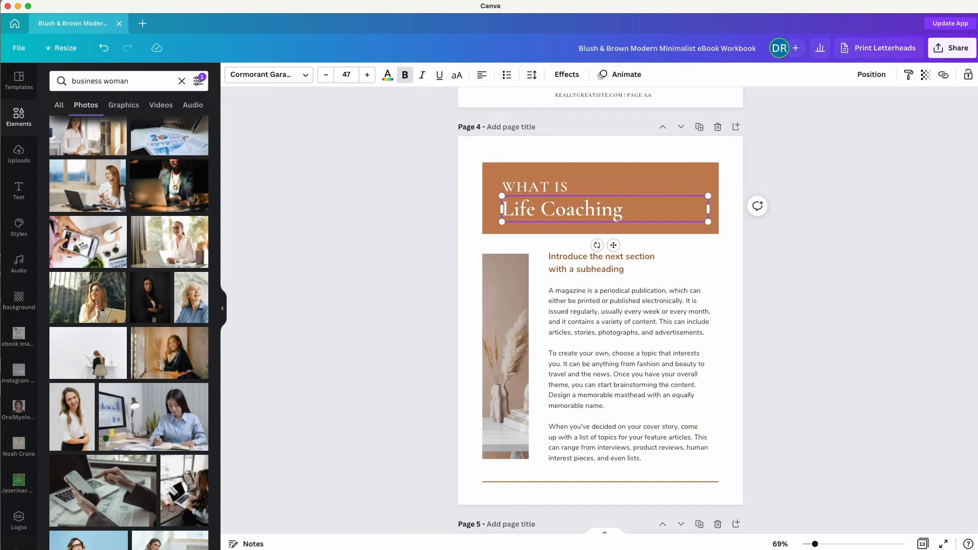
{"action": "left_click", "coordinate": [404, 258]}
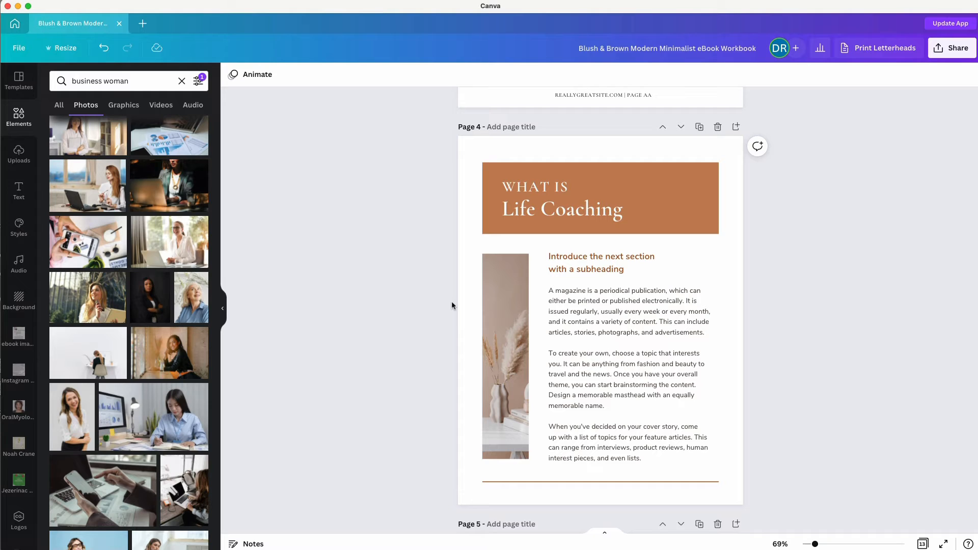
Fill Page 4's tall image frame with a photo of a smiling woman in a white shirt.
{"action": "left_click", "coordinate": [588, 320]}
{"action": "double_click", "coordinate": [589, 317]}
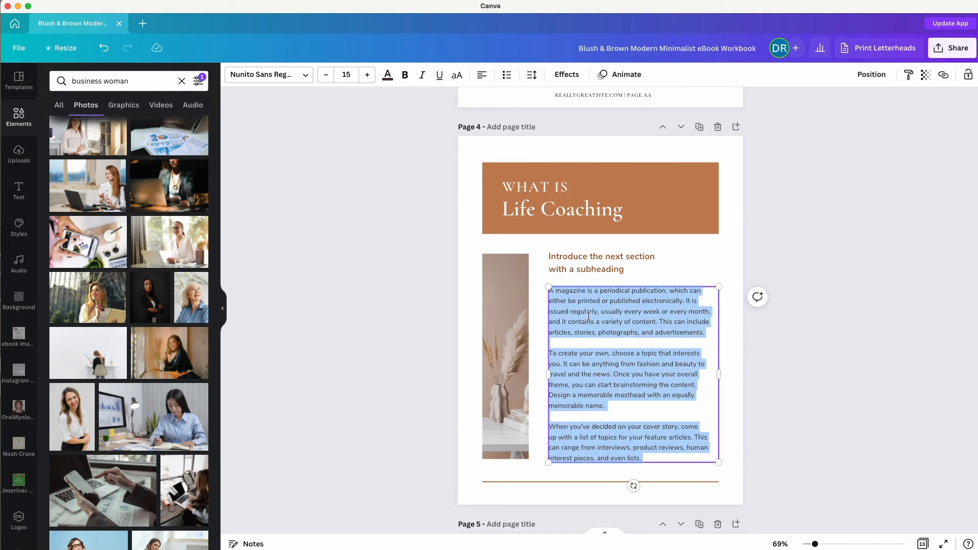
{"action": "left_click", "coordinate": [349, 338]}
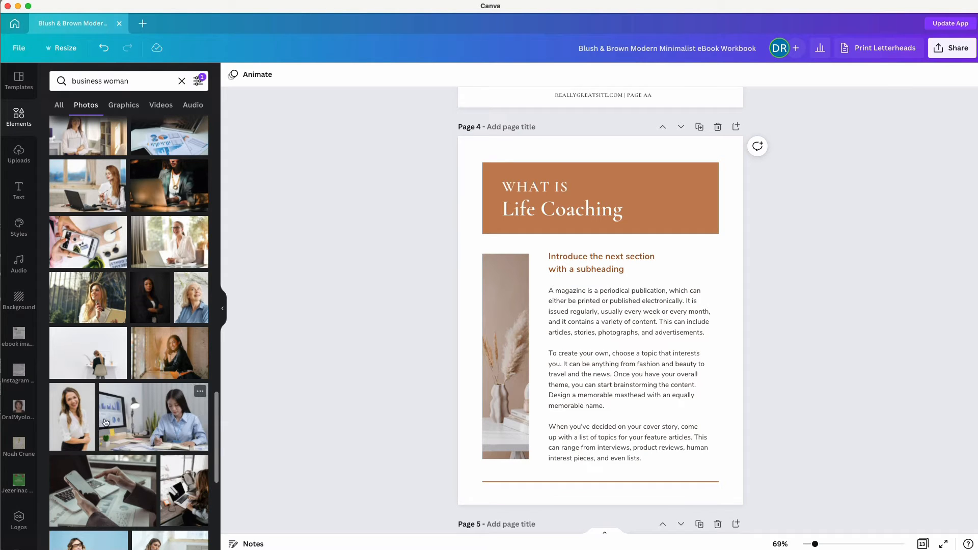
{"action": "left_click_drag", "start_coordinate": [69, 414], "coordinate": [488, 374]}
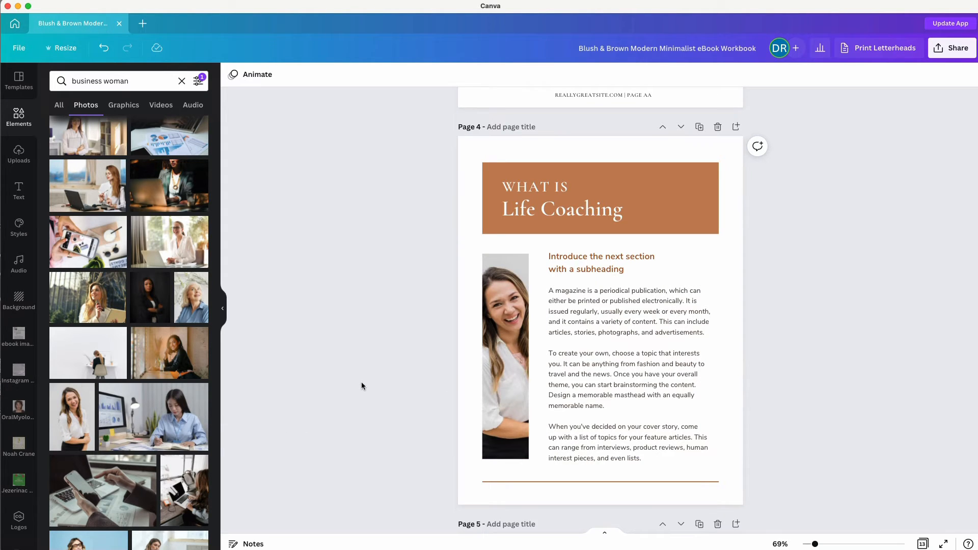
{"action": "left_click", "coordinate": [496, 344]}
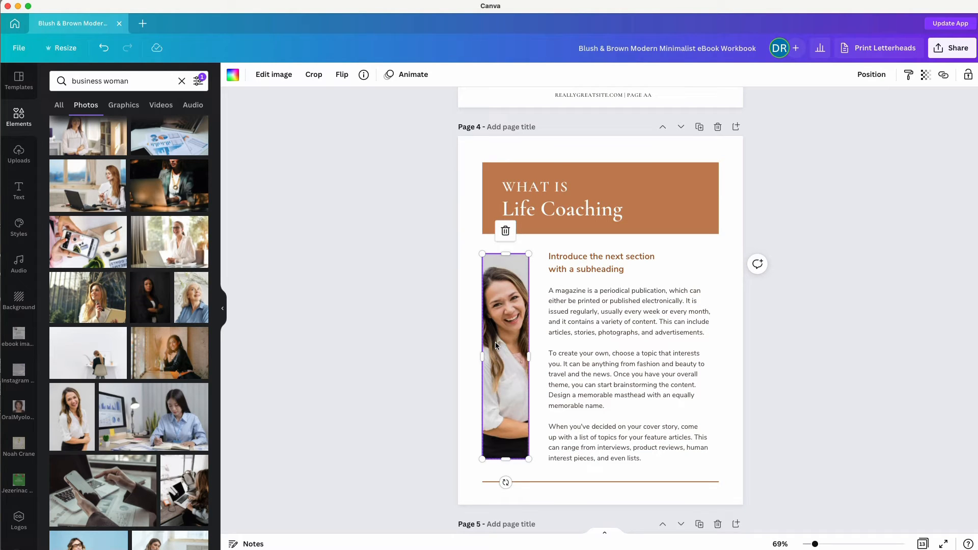
{"action": "key", "text": "Delete"}
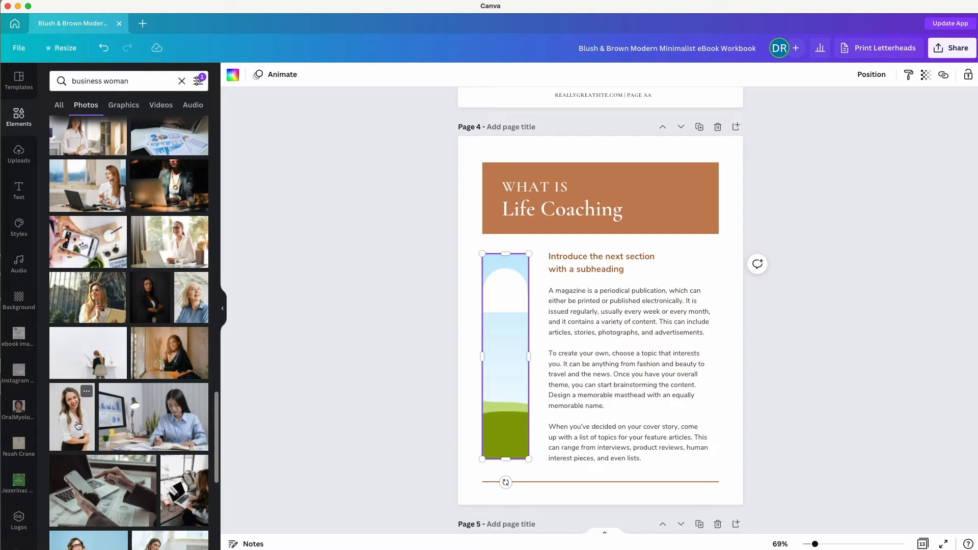
{"action": "left_click_drag", "start_coordinate": [76, 423], "coordinate": [503, 330]}
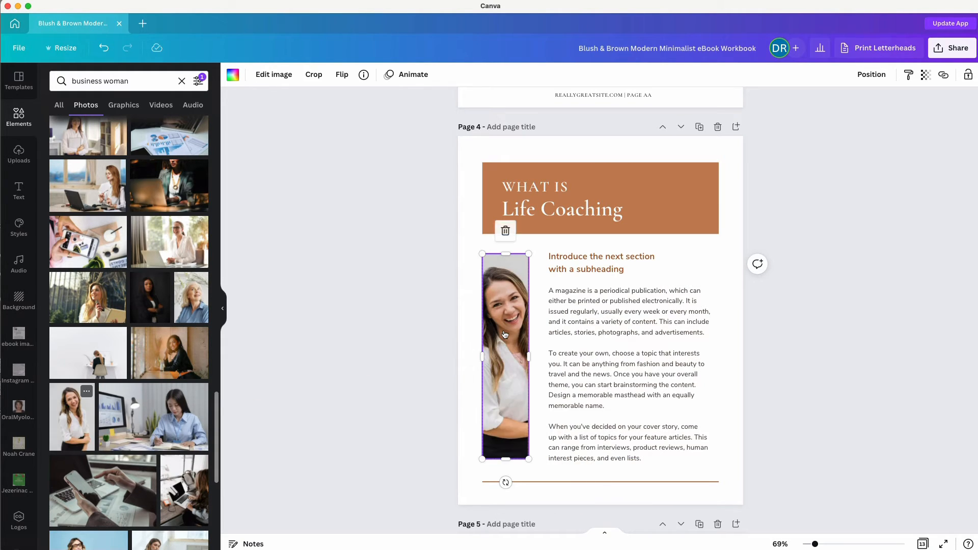
{"action": "left_click", "coordinate": [357, 328]}
{"action": "scroll", "coordinate": [357, 332], "scroll_direction": "down", "scroll_amount": 5}
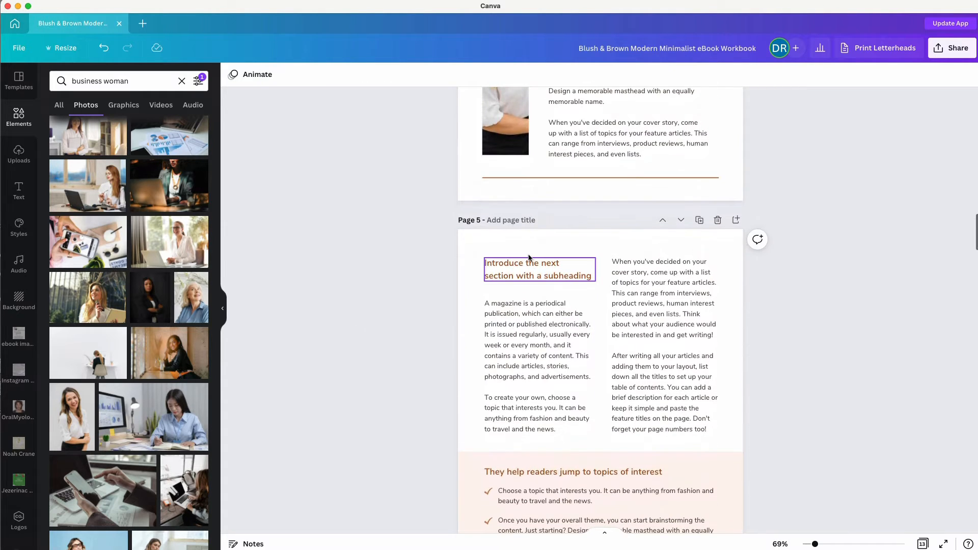
{"action": "scroll", "coordinate": [413, 308], "scroll_direction": "up", "scroll_amount": 10}
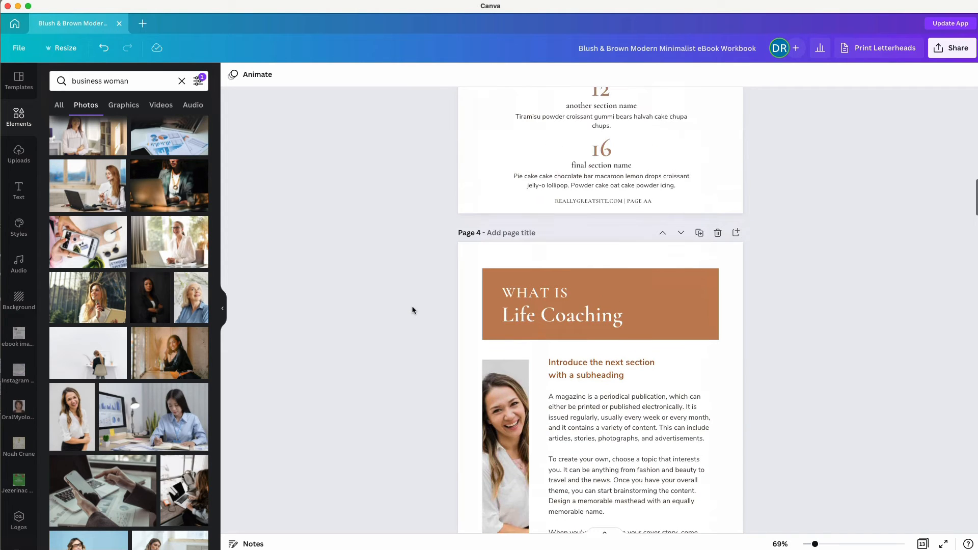
Change the 'WHAT IS' kicker above Life Coaching to 'SECTION 1'.
{"action": "double_click", "coordinate": [517, 289]}
{"action": "type", "text": "SECTION "}
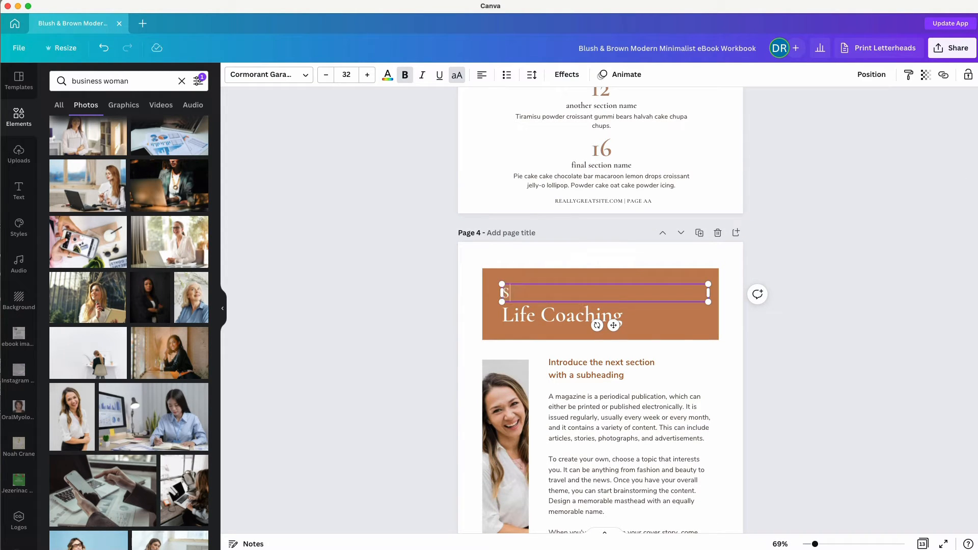
{"action": "type", "text": "1"}
{"action": "left_click", "coordinate": [413, 264]}
{"action": "scroll", "coordinate": [414, 263], "scroll_direction": "up", "scroll_amount": 3}
{"action": "scroll", "coordinate": [413, 263], "scroll_direction": "up", "scroll_amount": 2}
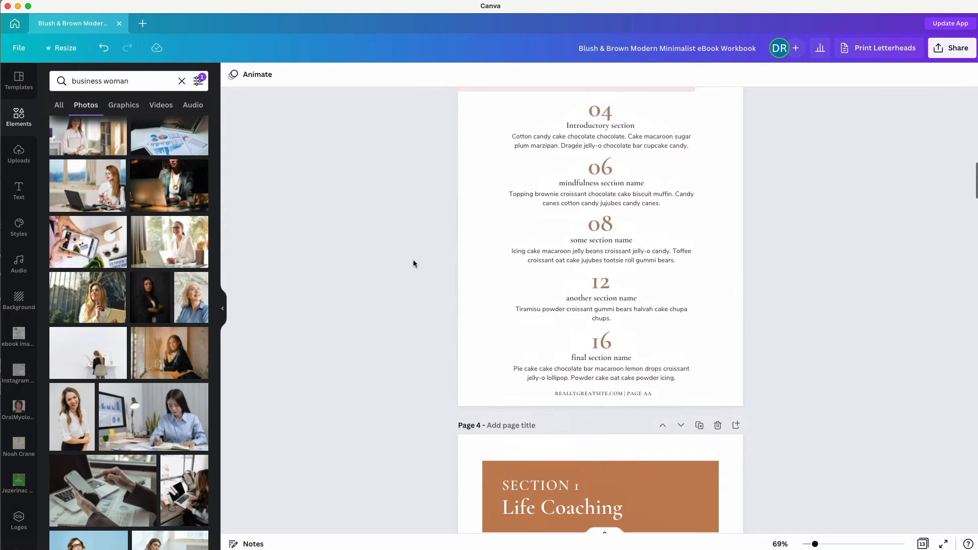
{"action": "left_click", "coordinate": [575, 126]}
{"action": "double_click", "coordinate": [575, 126]}
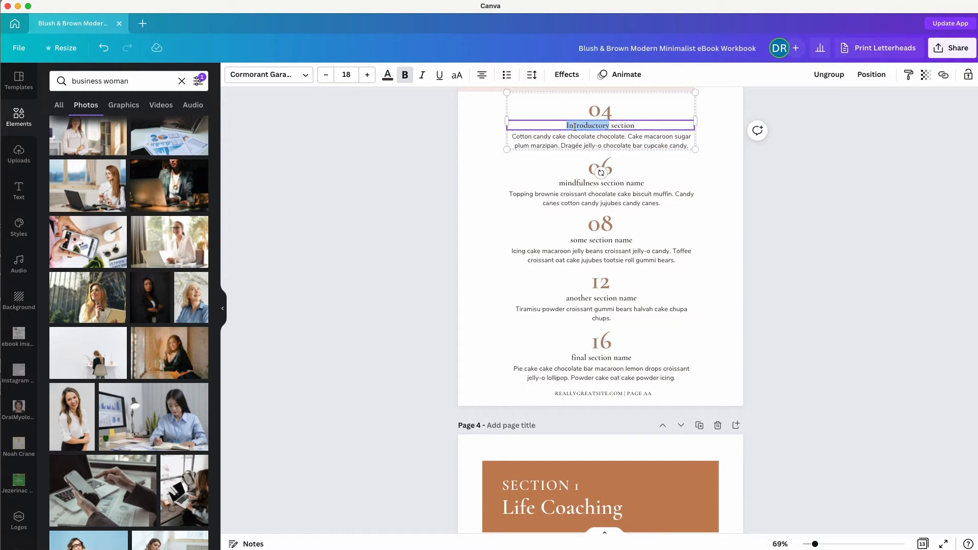
{"action": "triple_click", "coordinate": [575, 127]}
{"action": "type", "text": "Life"}
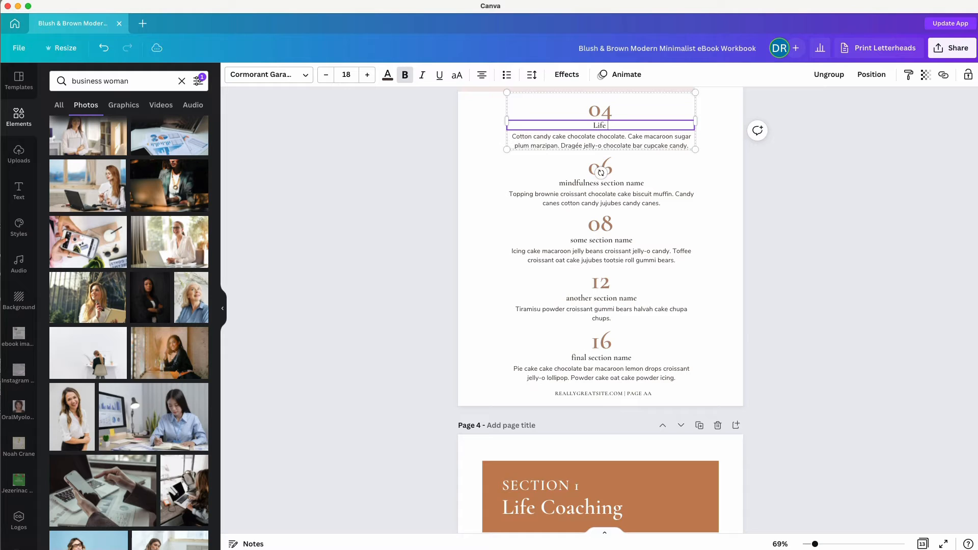
{"action": "type", "text": " Coaching"}
{"action": "triple_click", "coordinate": [560, 141]}
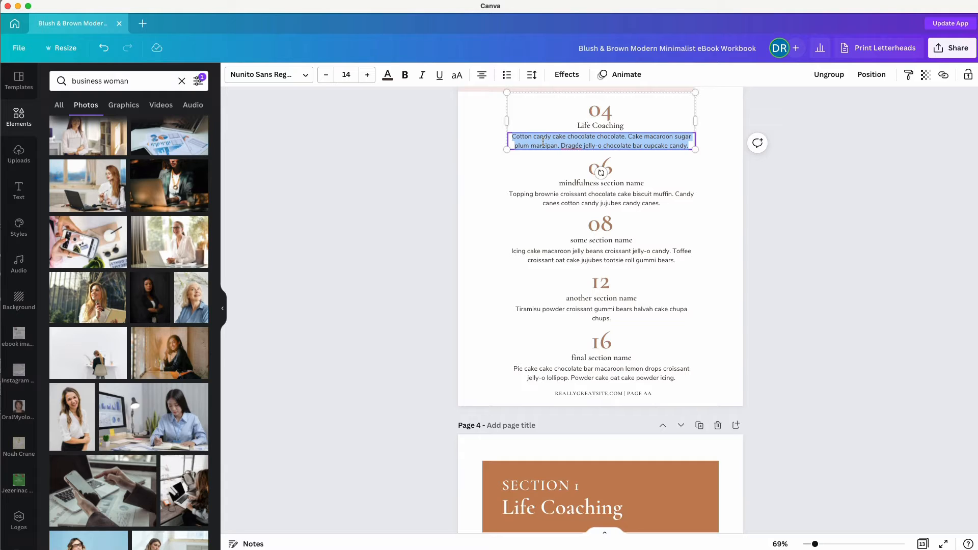
{"action": "key", "text": "BackSpace"}
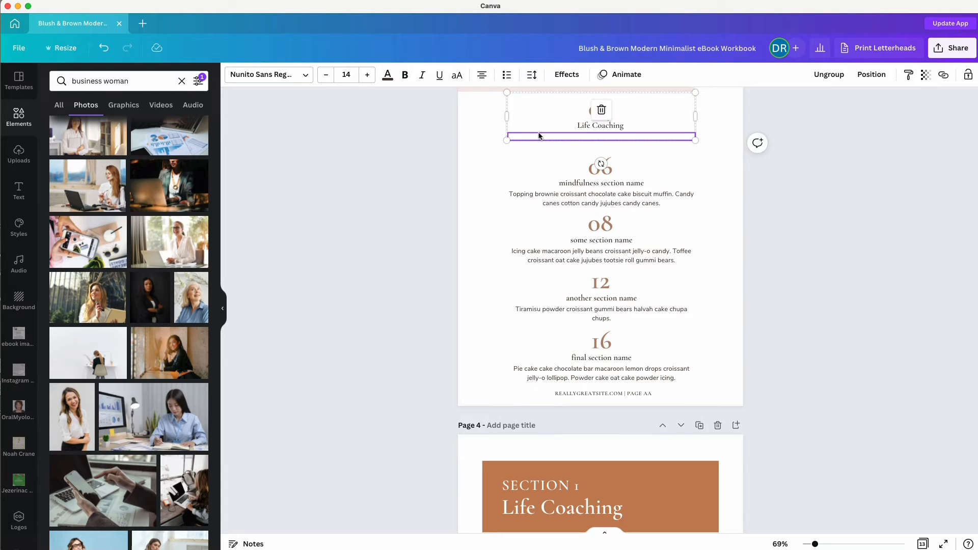
{"action": "key", "text": "Escape"}
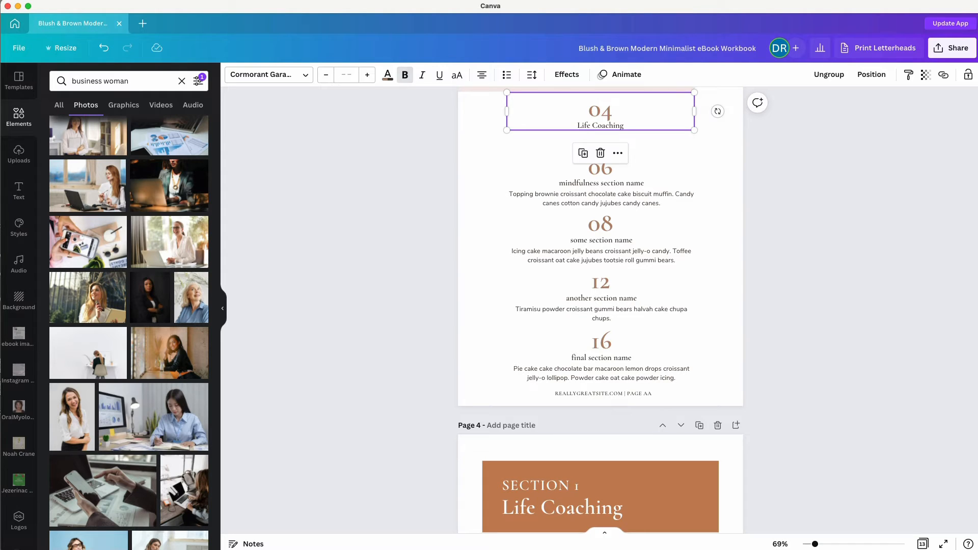
{"action": "key", "text": "super+z"}
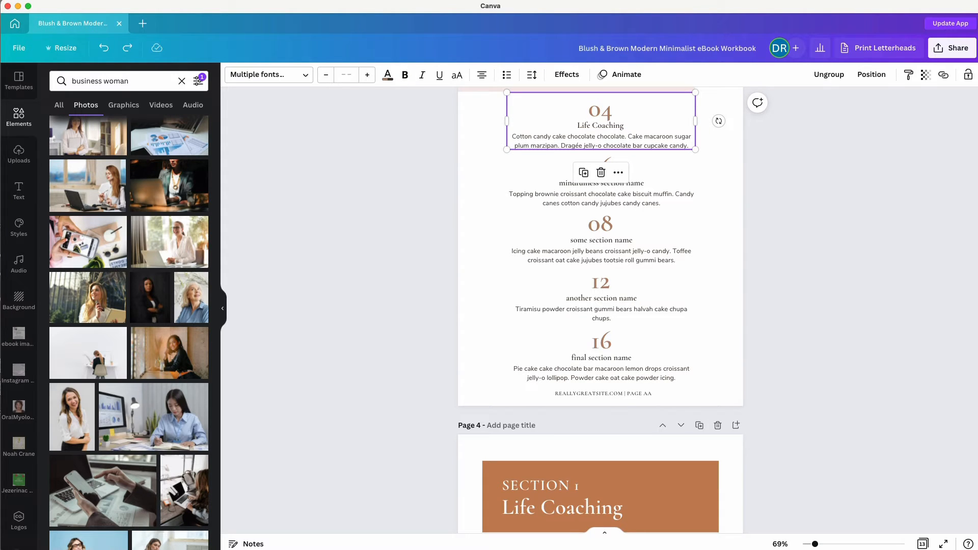
{"action": "left_click", "coordinate": [568, 141]}
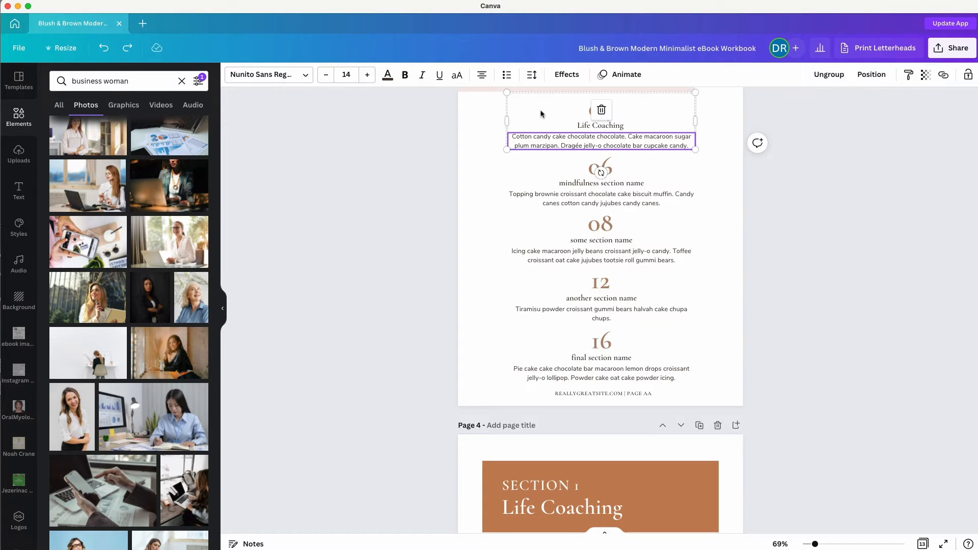
{"action": "left_click", "coordinate": [402, 153]}
{"action": "mouse_move", "coordinate": [588, 126]}
{"action": "left_mouse_down"}
{"action": "mouse_move", "coordinate": [541, 125]}
{"action": "mouse_move", "coordinate": [582, 127]}
{"action": "left_mouse_up"}
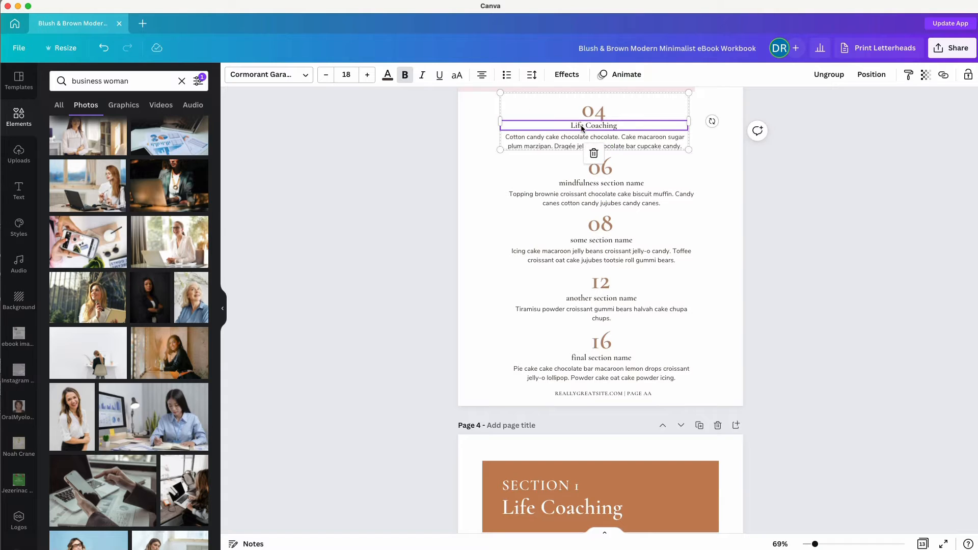
{"action": "key", "text": "super+z"}
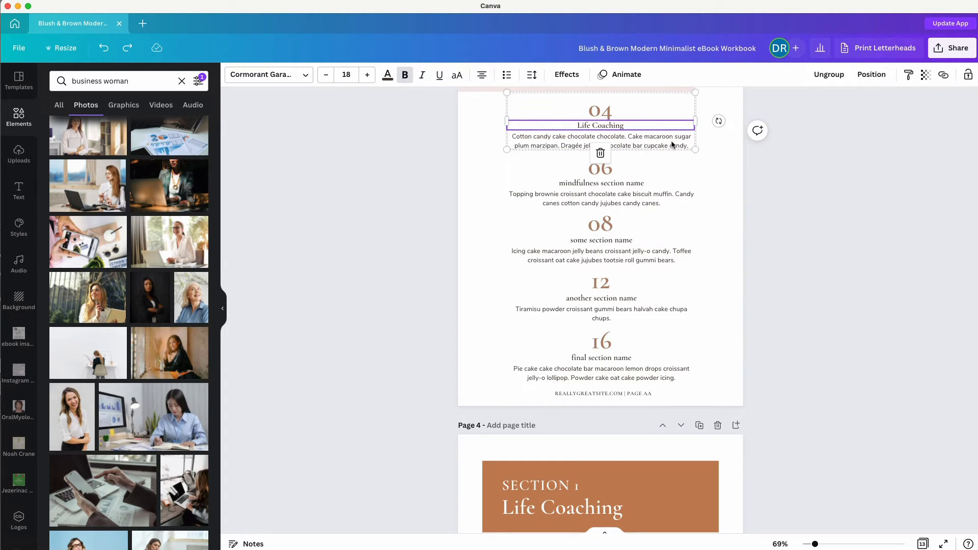
{"action": "left_click", "coordinate": [610, 306]}
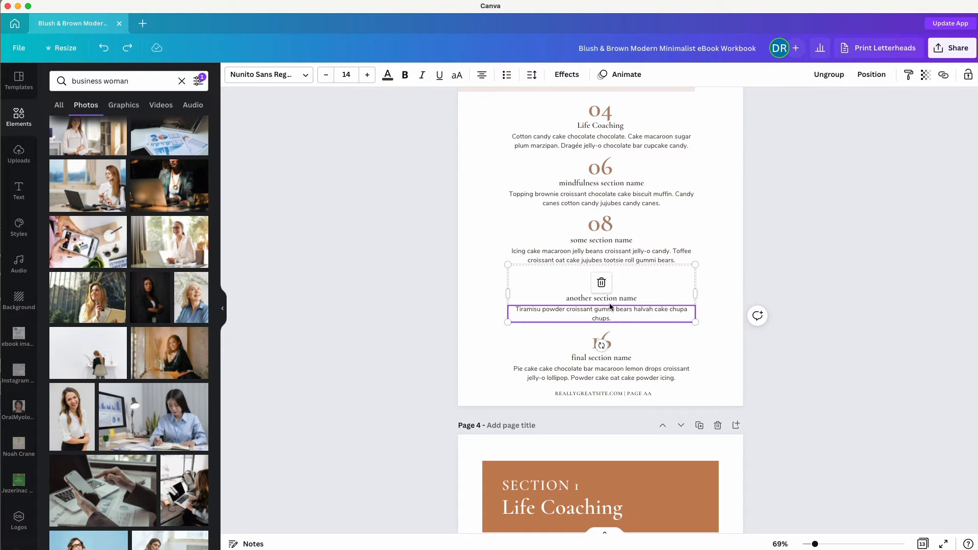
Delete the 12 and 16 entries from the contents page.
{"action": "key", "text": "Delete"}
{"action": "key", "text": "Delete"}
{"action": "left_click", "coordinate": [613, 346]}
{"action": "key", "text": "Delete"}
{"action": "key", "text": "Delete"}
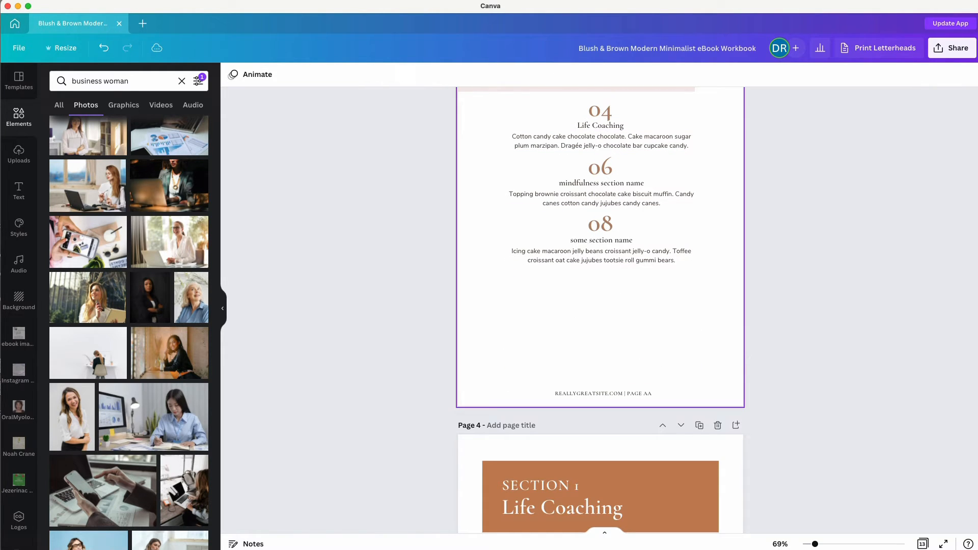
Spread the 04, 06 and 08 entries further down the page and select all three.
{"action": "left_click", "coordinate": [601, 249]}
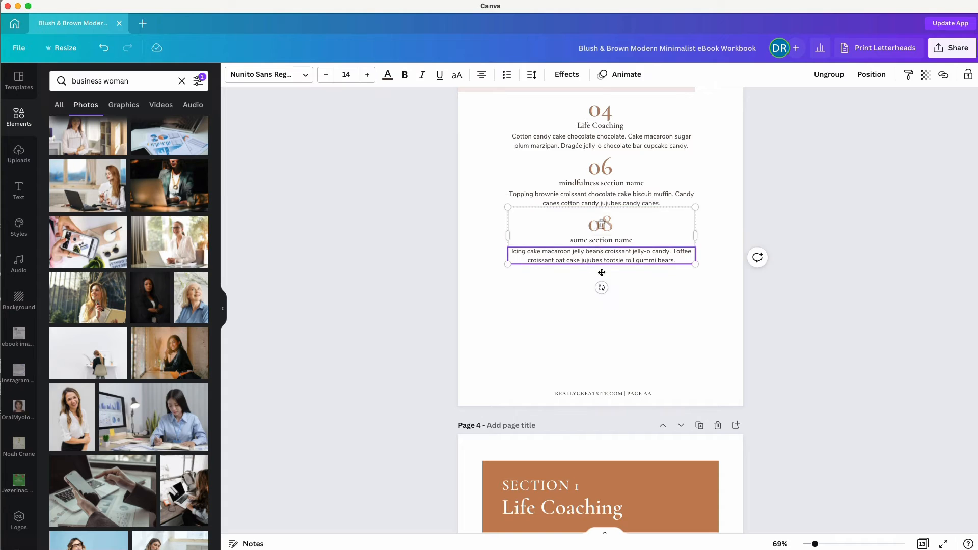
{"action": "left_click_drag", "start_coordinate": [601, 248], "coordinate": [601, 327]}
{"action": "left_click", "coordinate": [611, 193]}
{"action": "left_click_drag", "start_coordinate": [610, 194], "coordinate": [611, 245]}
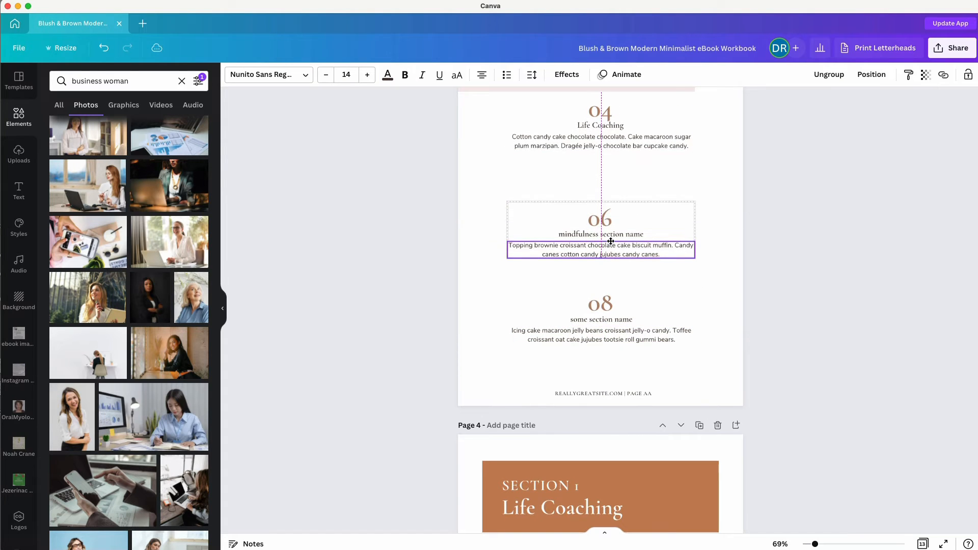
{"action": "left_click_drag", "start_coordinate": [610, 126], "coordinate": [607, 166]}
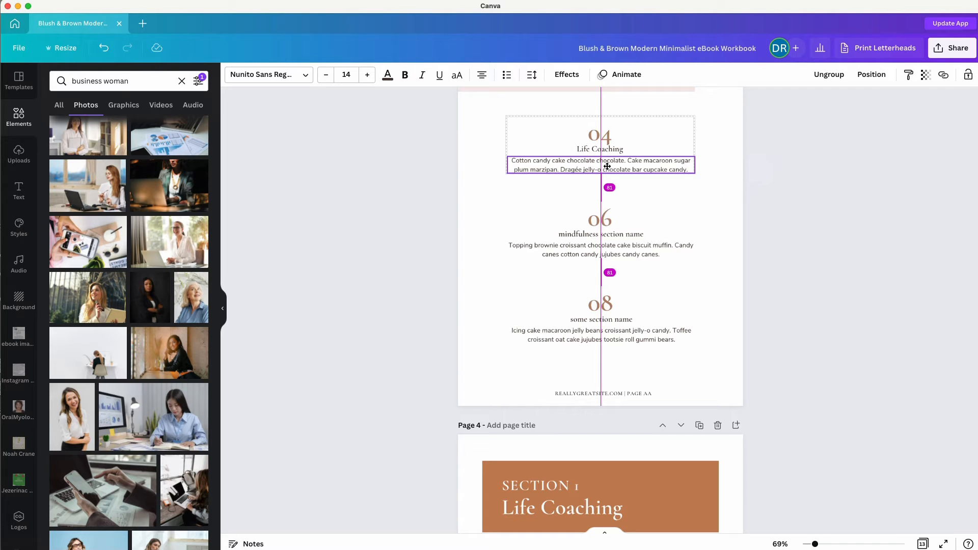
{"action": "left_click_drag", "start_coordinate": [607, 167], "coordinate": [608, 167]}
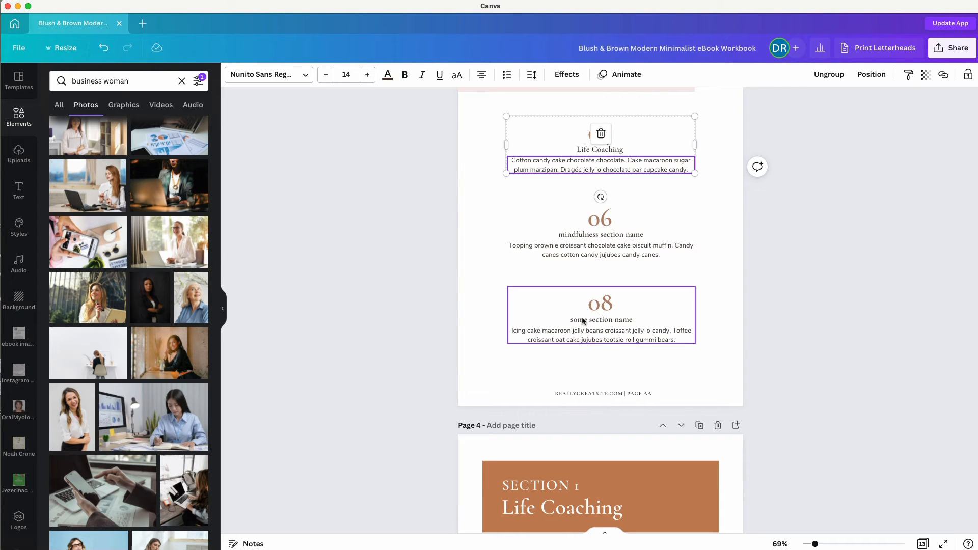
{"action": "left_click_drag", "start_coordinate": [583, 321], "coordinate": [585, 302]}
{"action": "left_click", "coordinate": [390, 279]}
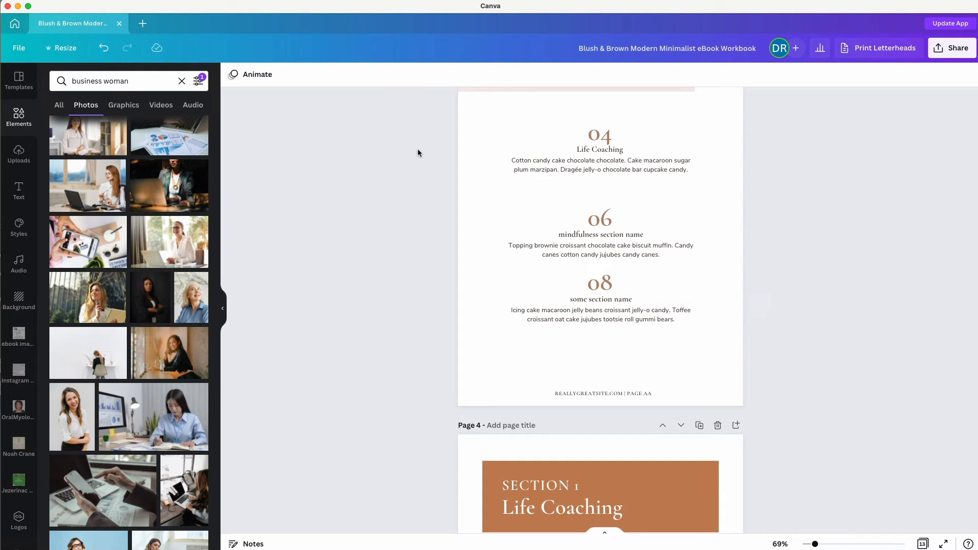
{"action": "left_click_drag", "start_coordinate": [418, 149], "coordinate": [703, 308]}
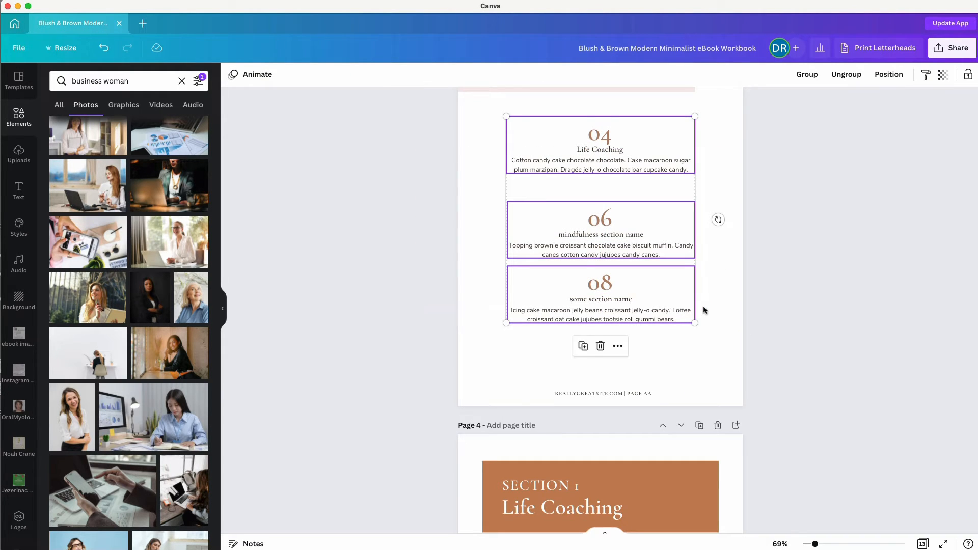
Centre the three contents entries and space them evenly vertically.
{"action": "left_click", "coordinate": [884, 77]}
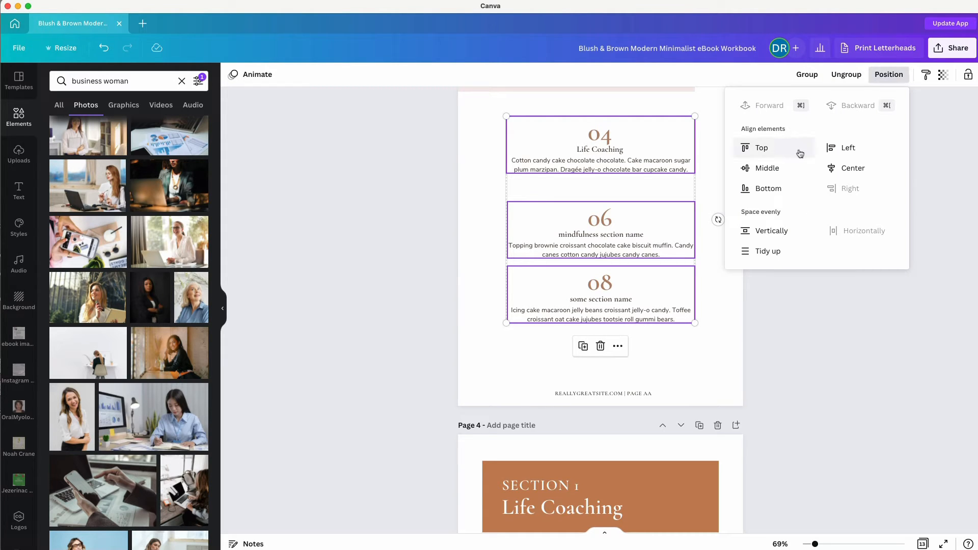
{"action": "left_click", "coordinate": [832, 173]}
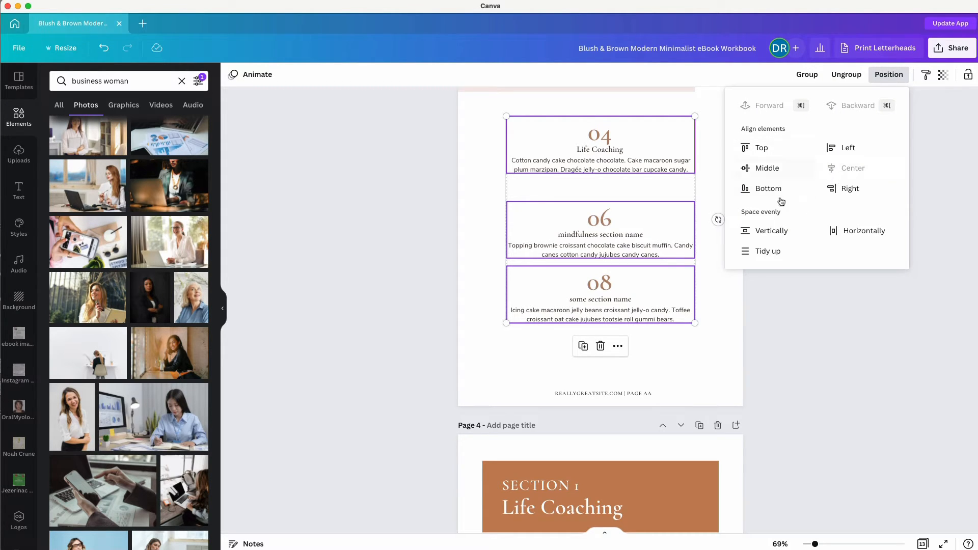
{"action": "left_click", "coordinate": [759, 235]}
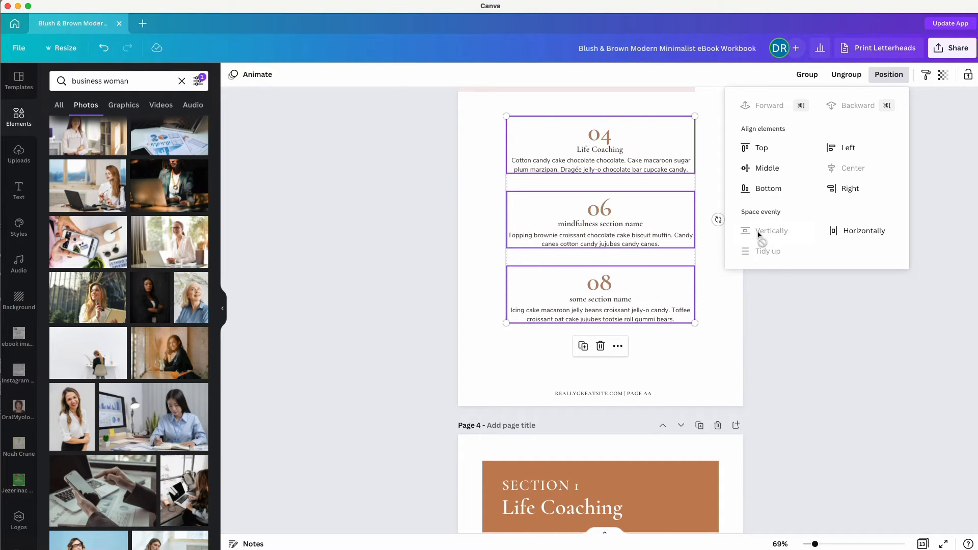
{"action": "left_click", "coordinate": [361, 289]}
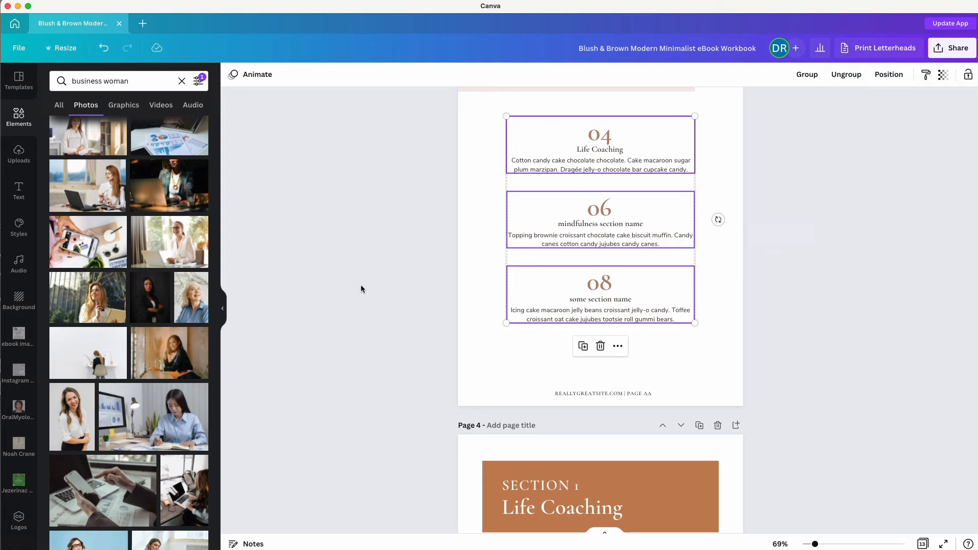
{"action": "left_click", "coordinate": [361, 289]}
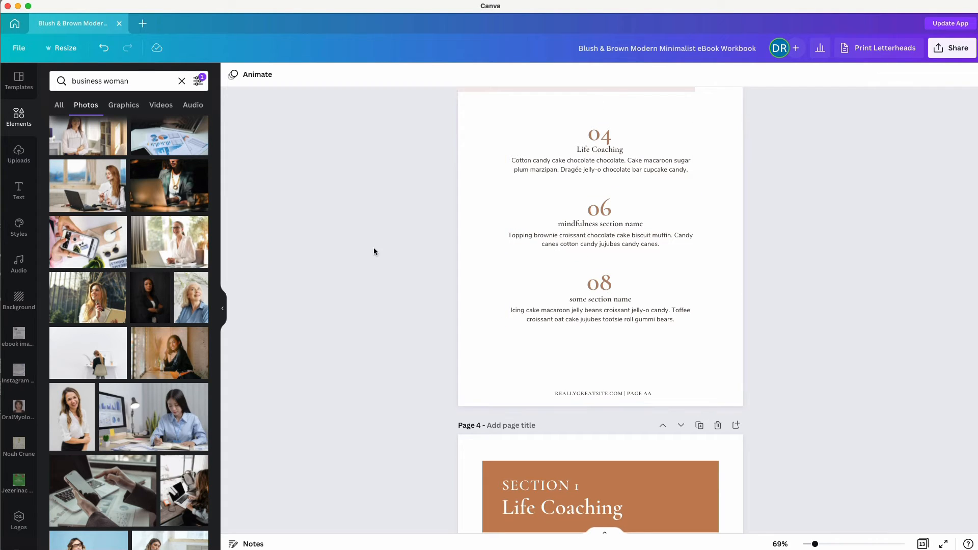
Shift the 04, 06 and 08 entries slightly lower on the contents page.
{"action": "left_click_drag", "start_coordinate": [448, 132], "coordinate": [659, 321]}
{"action": "scroll", "coordinate": [660, 321], "scroll_direction": "up", "scroll_amount": 3}
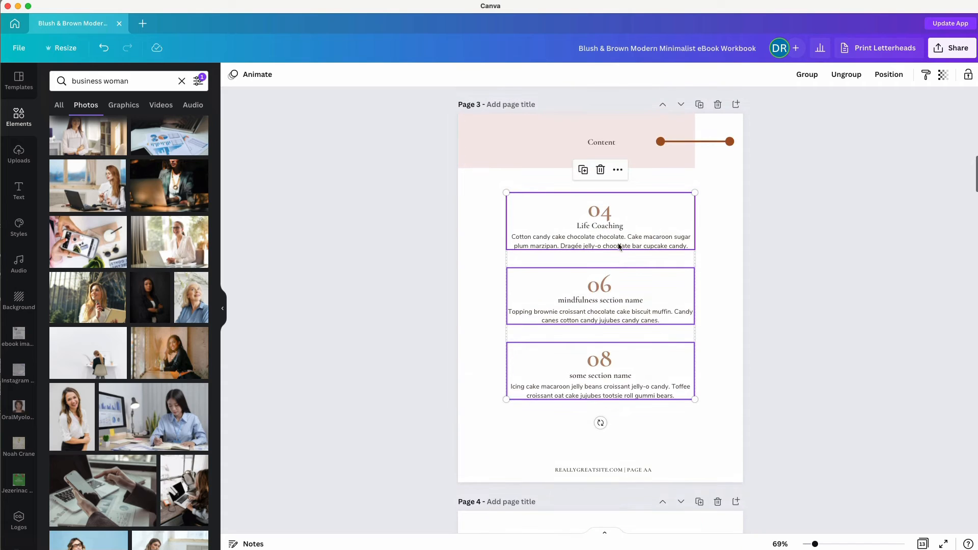
{"action": "left_click_drag", "start_coordinate": [608, 227], "coordinate": [608, 240]}
{"action": "left_click", "coordinate": [399, 309]}
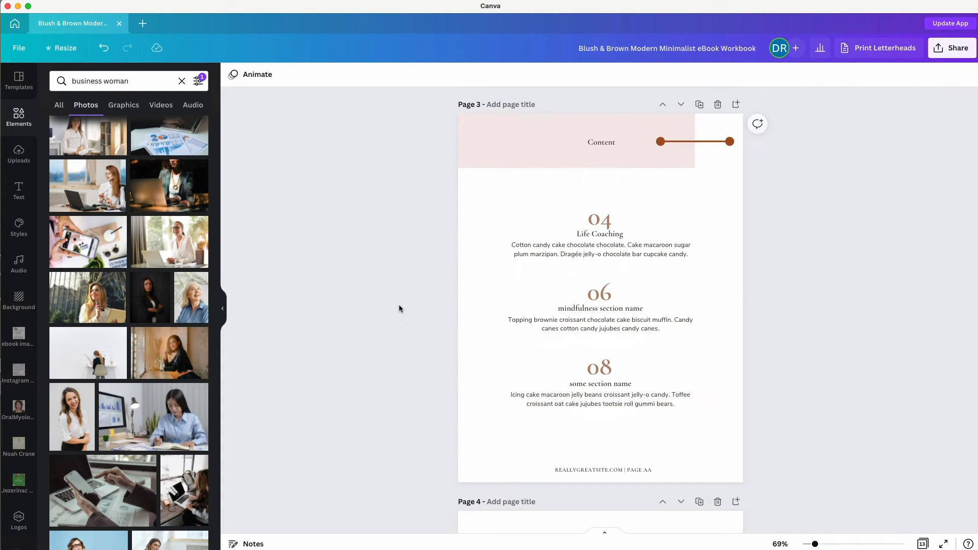
{"action": "scroll", "coordinate": [400, 309], "scroll_direction": "down", "scroll_amount": 10}
{"action": "scroll", "coordinate": [400, 309], "scroll_direction": "down", "scroll_amount": 10}
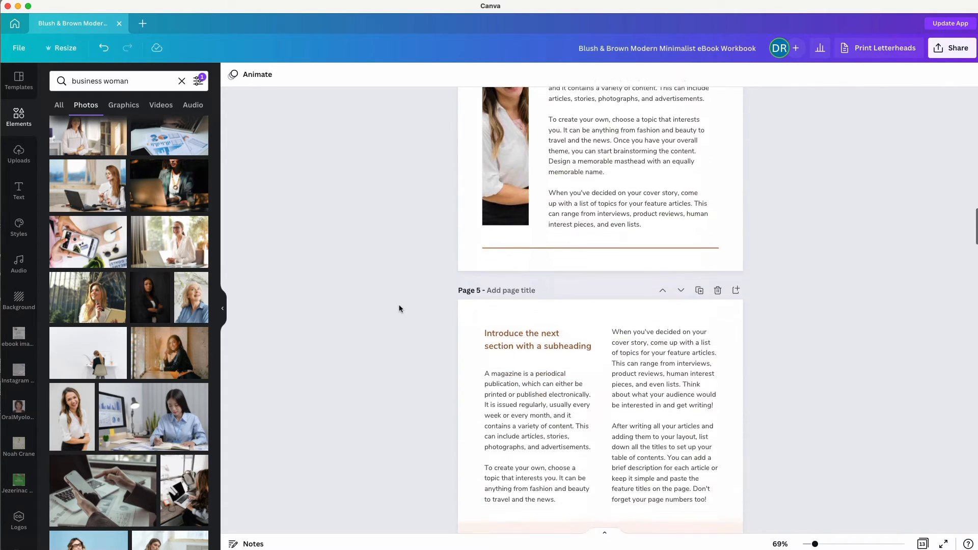
{"action": "left_click", "coordinate": [530, 223]}
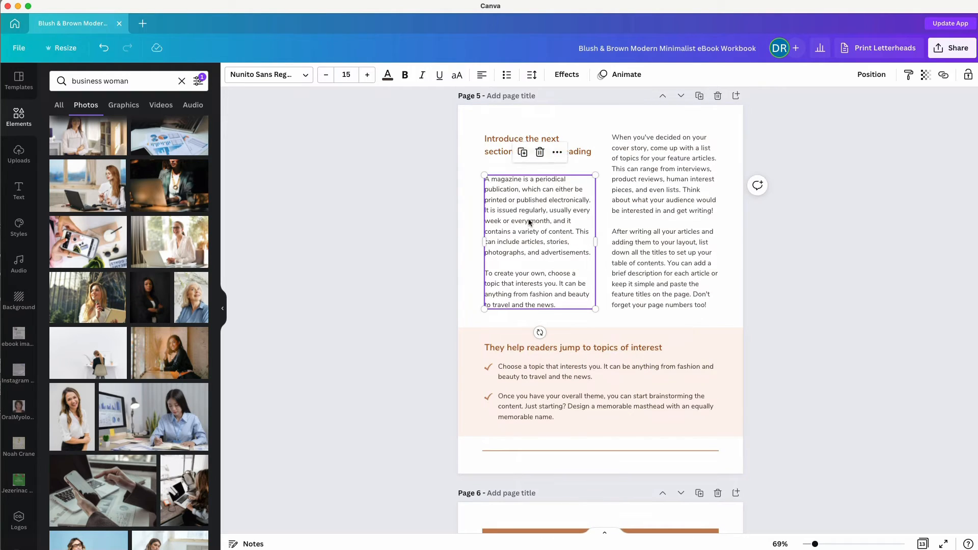
{"action": "left_click", "coordinate": [529, 220]}
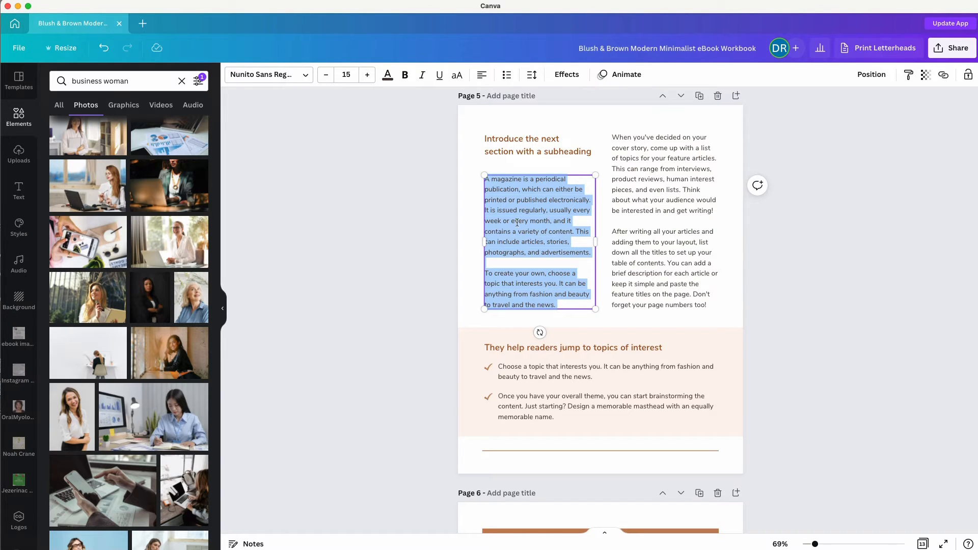
{"action": "left_click", "coordinate": [677, 206]}
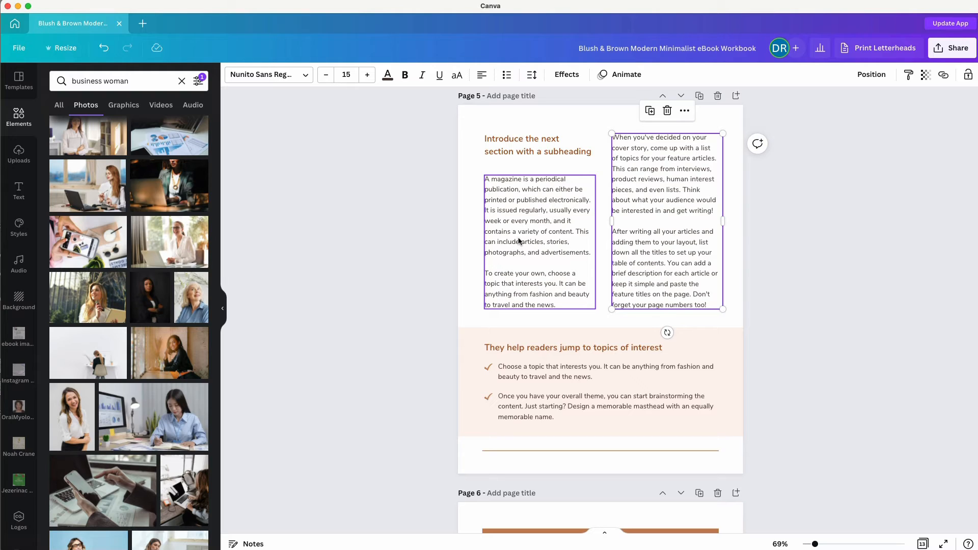
{"action": "scroll", "coordinate": [413, 282], "scroll_direction": "down", "scroll_amount": 5}
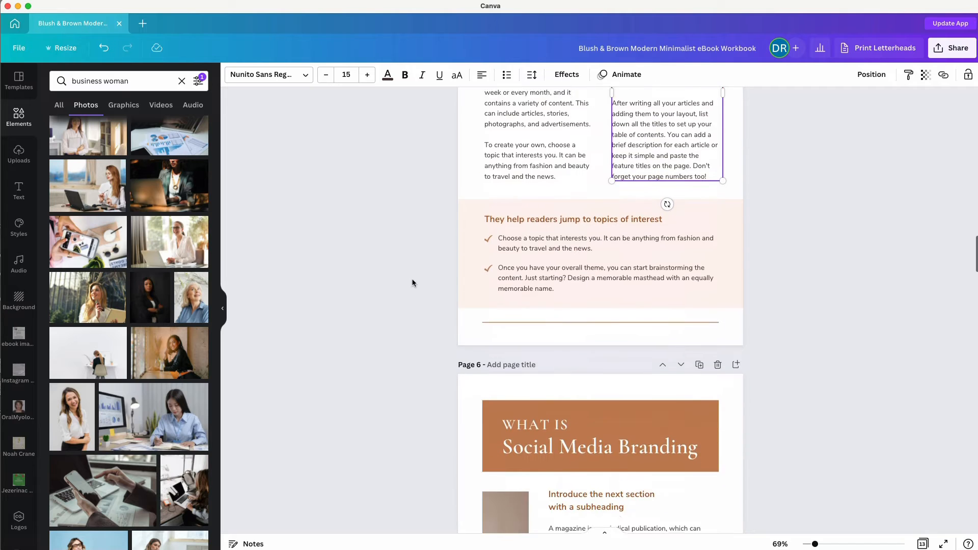
Replace Page 6's dried-grass vase image with a business-woman stock photo.
{"action": "scroll", "coordinate": [413, 283], "scroll_direction": "down", "scroll_amount": 5}
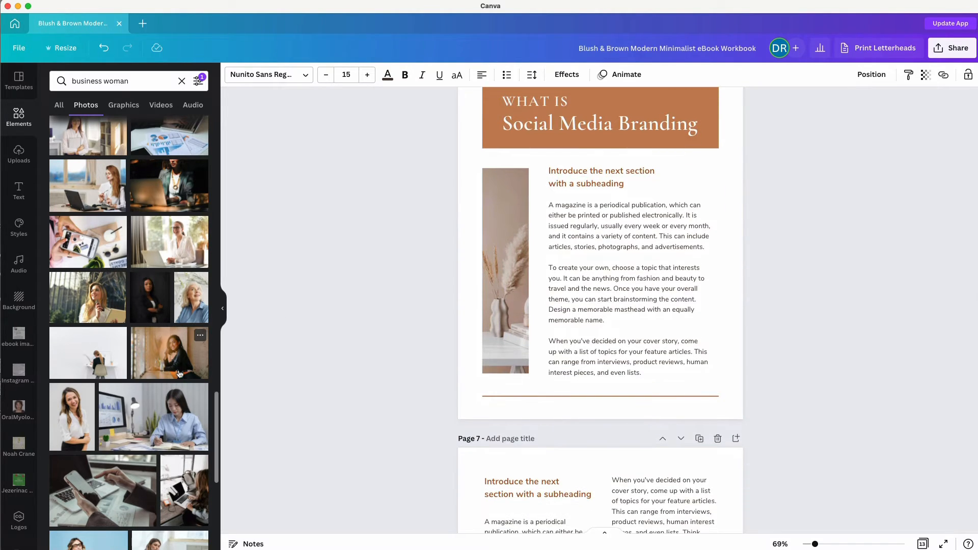
{"action": "scroll", "coordinate": [179, 369], "scroll_direction": "down", "scroll_amount": 4}
{"action": "scroll", "coordinate": [179, 369], "scroll_direction": "down", "scroll_amount": 3}
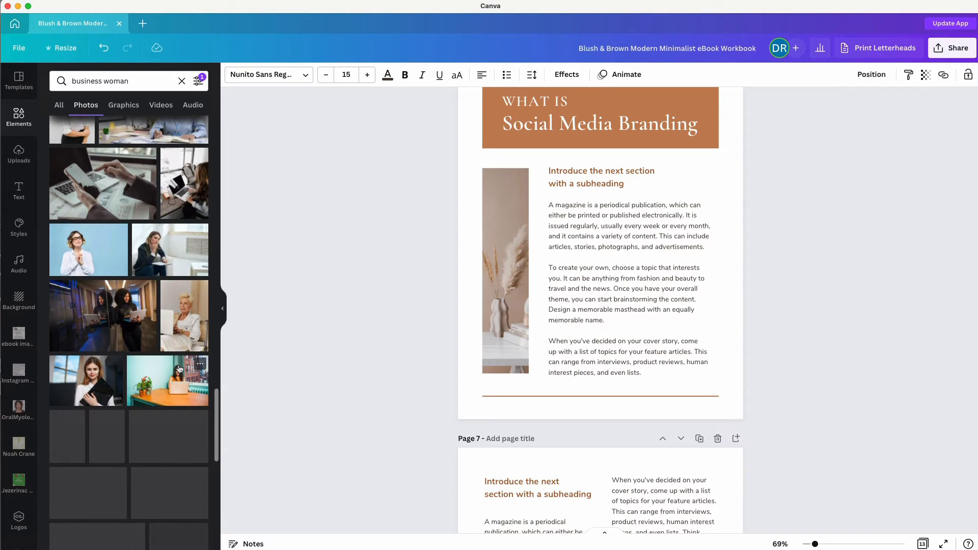
{"action": "scroll", "coordinate": [178, 363], "scroll_direction": "down", "scroll_amount": 2}
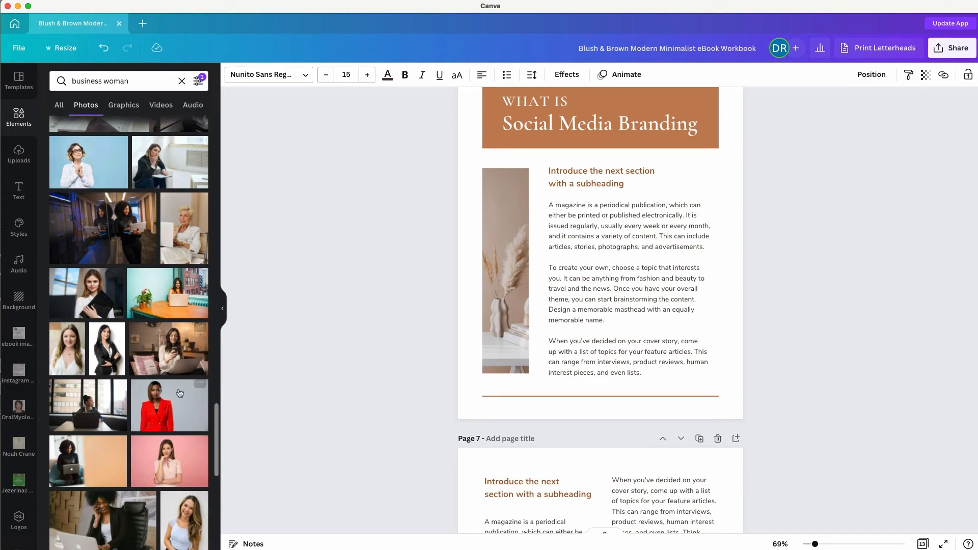
{"action": "left_click_drag", "start_coordinate": [97, 417], "coordinate": [500, 284]}
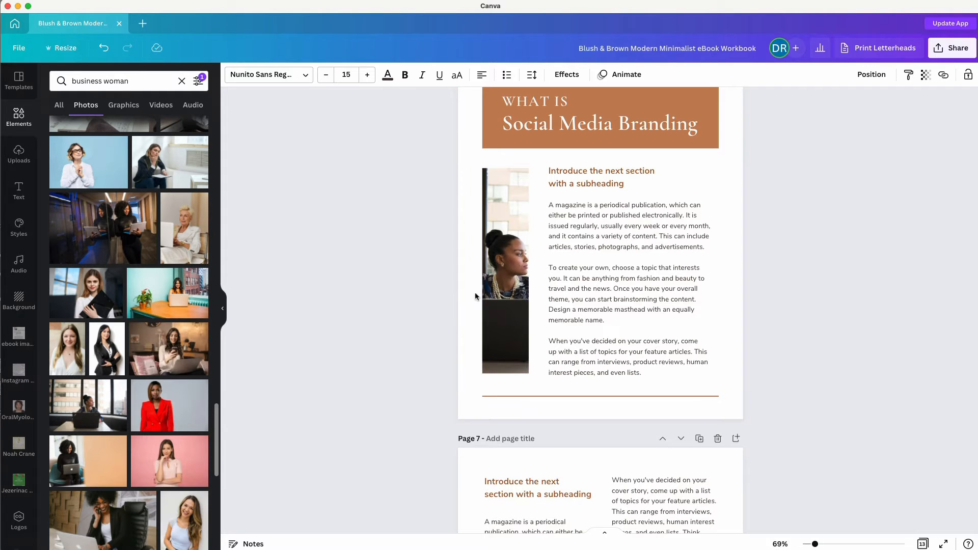
{"action": "left_click", "coordinate": [501, 287]}
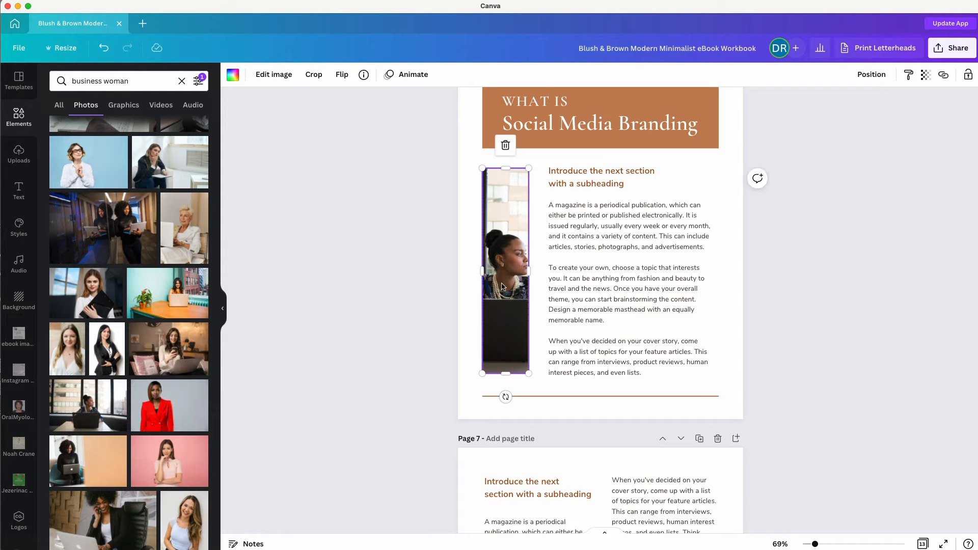
{"action": "left_click", "coordinate": [275, 79]}
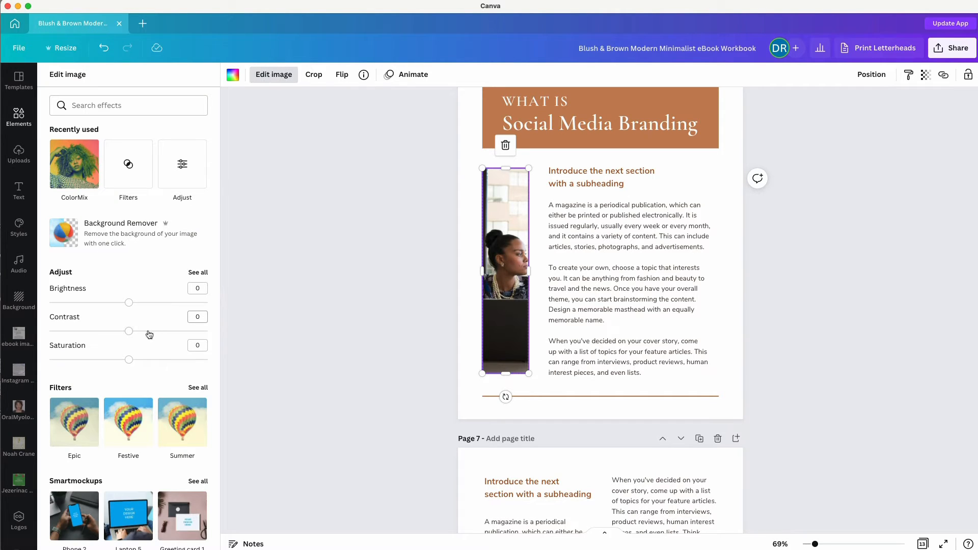
{"action": "mouse_move", "coordinate": [130, 303]}
{"action": "left_mouse_down"}
{"action": "mouse_move", "coordinate": [149, 302]}
{"action": "mouse_move", "coordinate": [131, 303]}
{"action": "left_mouse_up"}
{"action": "left_click_drag", "start_coordinate": [129, 359], "coordinate": [103, 359]}
{"action": "left_click", "coordinate": [133, 432]}
{"action": "left_click", "coordinate": [168, 429]}
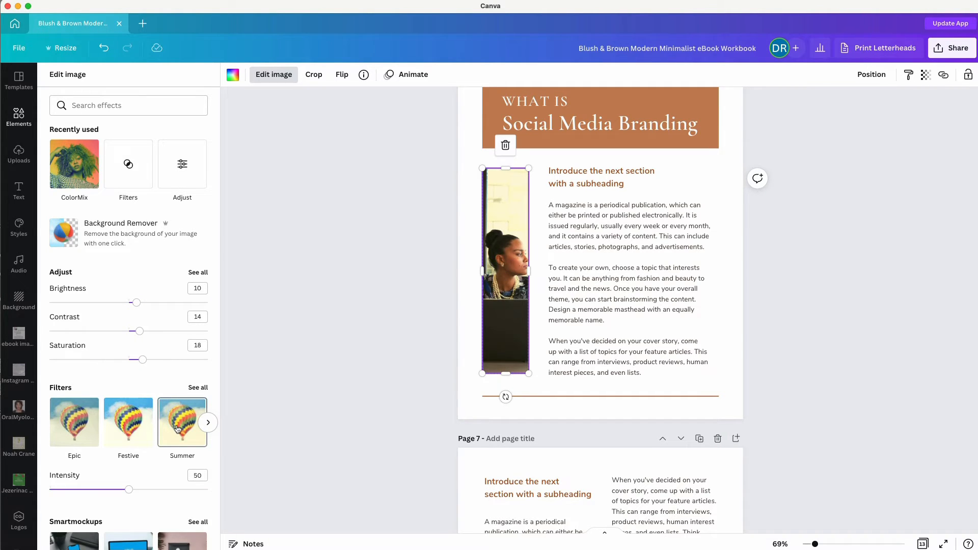
{"action": "left_click", "coordinate": [206, 386]}
{"action": "left_click", "coordinate": [180, 276]}
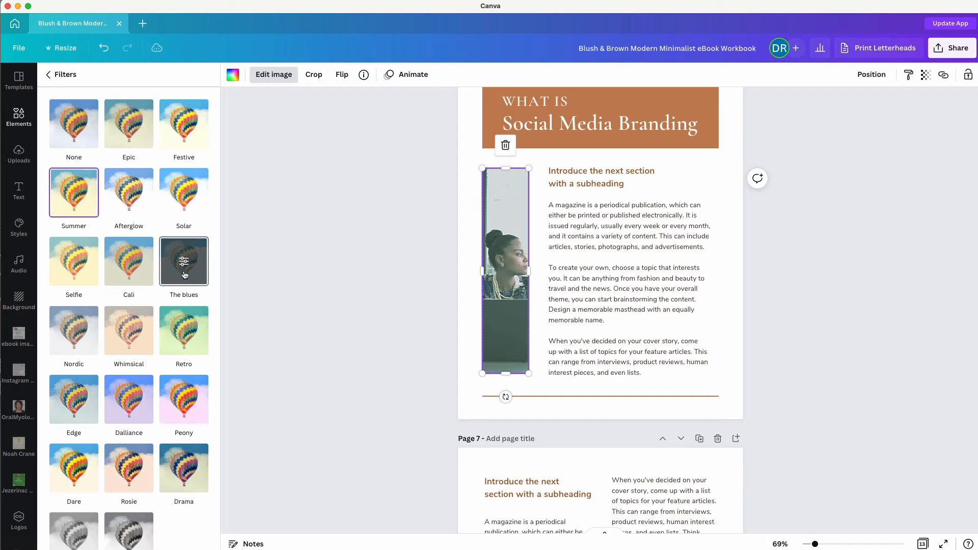
{"action": "left_click", "coordinate": [83, 128]}
{"action": "left_click", "coordinate": [61, 80]}
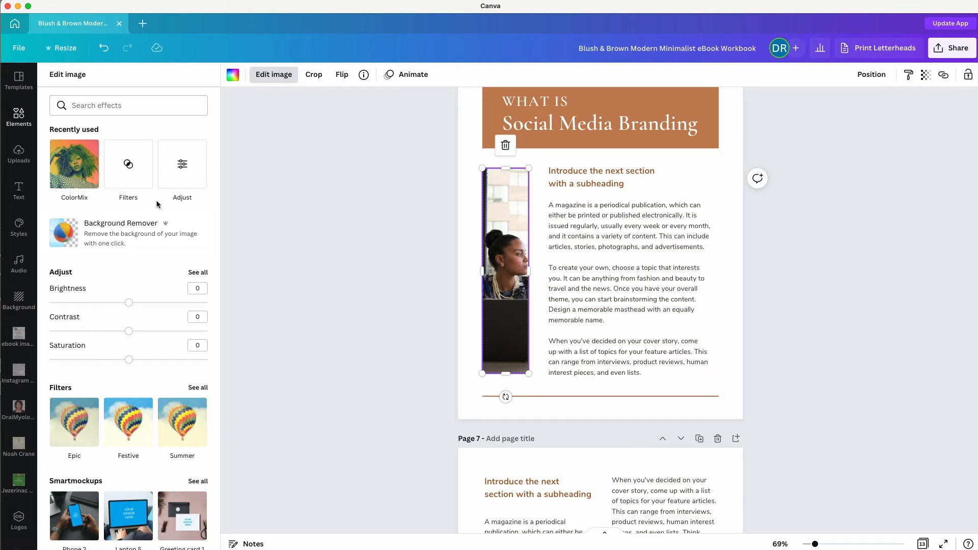
{"action": "left_click", "coordinate": [182, 164]}
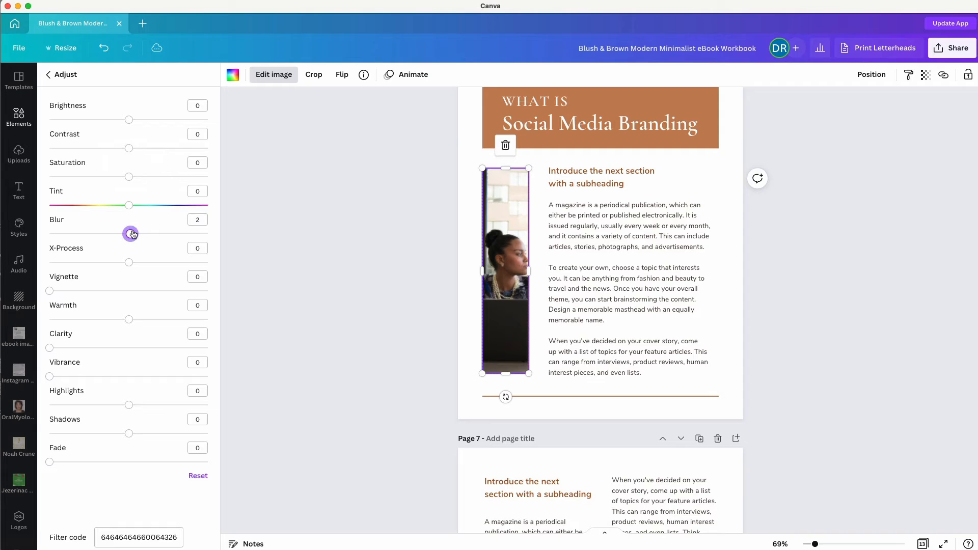
{"action": "left_click_drag", "start_coordinate": [132, 234], "coordinate": [137, 234]}
{"action": "mouse_move", "coordinate": [51, 292]}
{"action": "left_mouse_down"}
{"action": "mouse_move", "coordinate": [149, 293]}
{"action": "mouse_move", "coordinate": [43, 294]}
{"action": "left_mouse_up"}
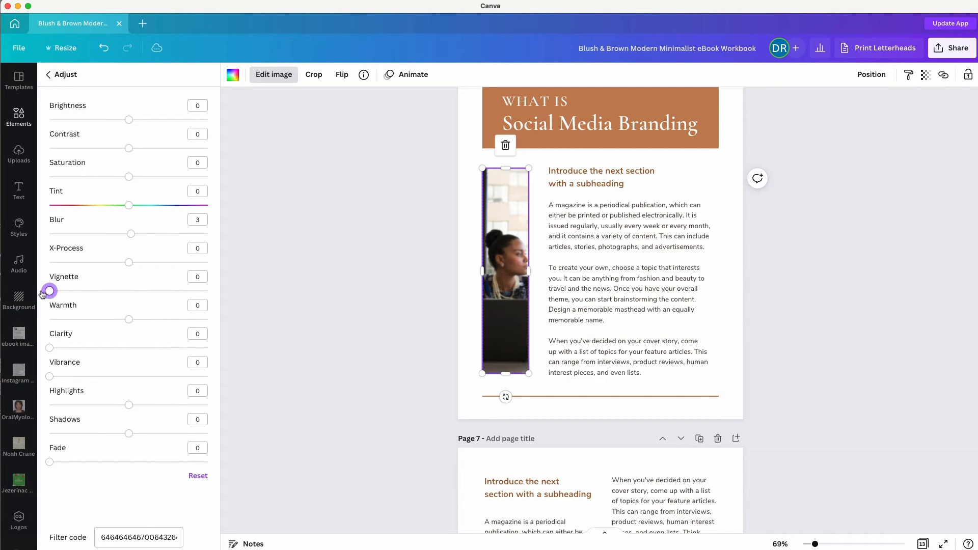
{"action": "left_click_drag", "start_coordinate": [127, 319], "coordinate": [164, 320]}
{"action": "left_click", "coordinate": [50, 75]}
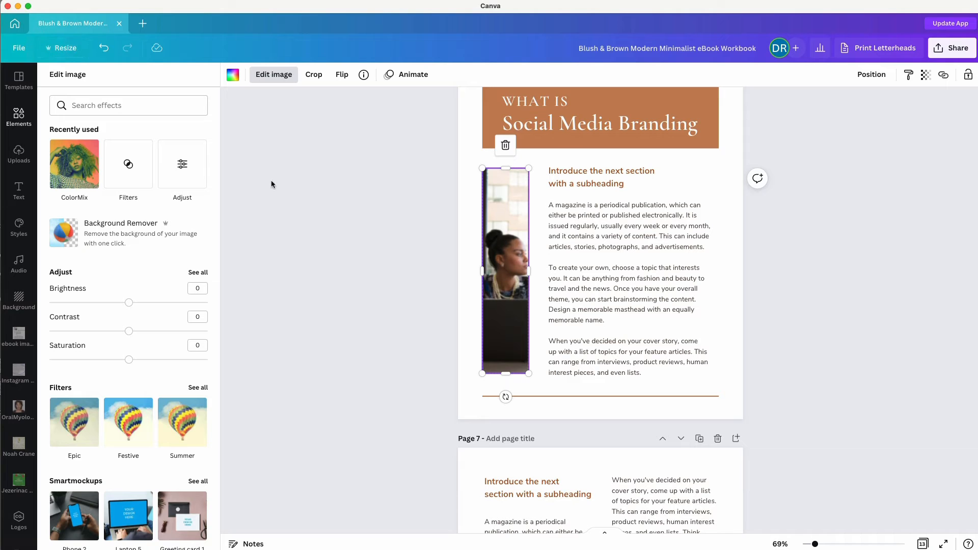
{"action": "key", "text": "Escape"}
Drop the cream-coat woman photo into the tall frame and reframe it around her face.
{"action": "scroll", "coordinate": [324, 253], "scroll_direction": "down", "scroll_amount": 3}
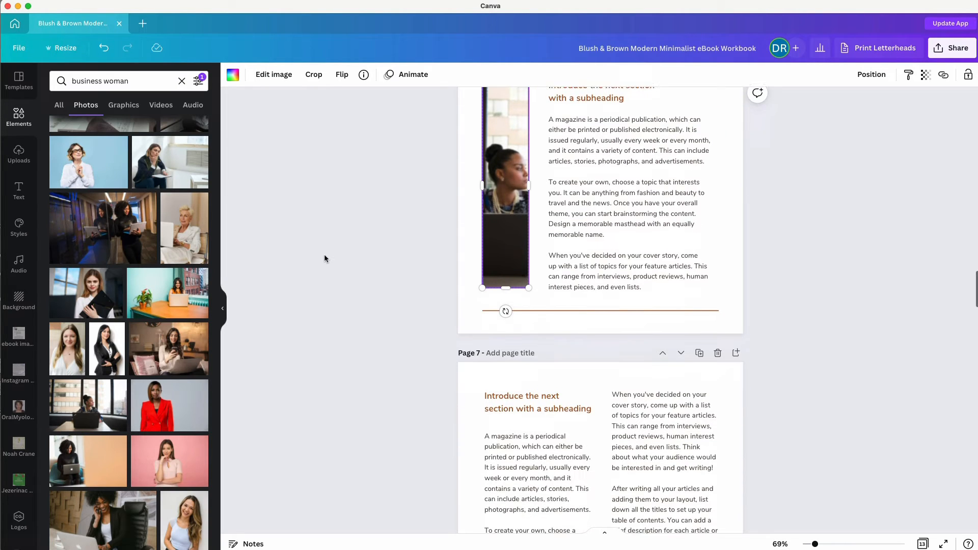
{"action": "scroll", "coordinate": [143, 377], "scroll_direction": "down", "scroll_amount": 2}
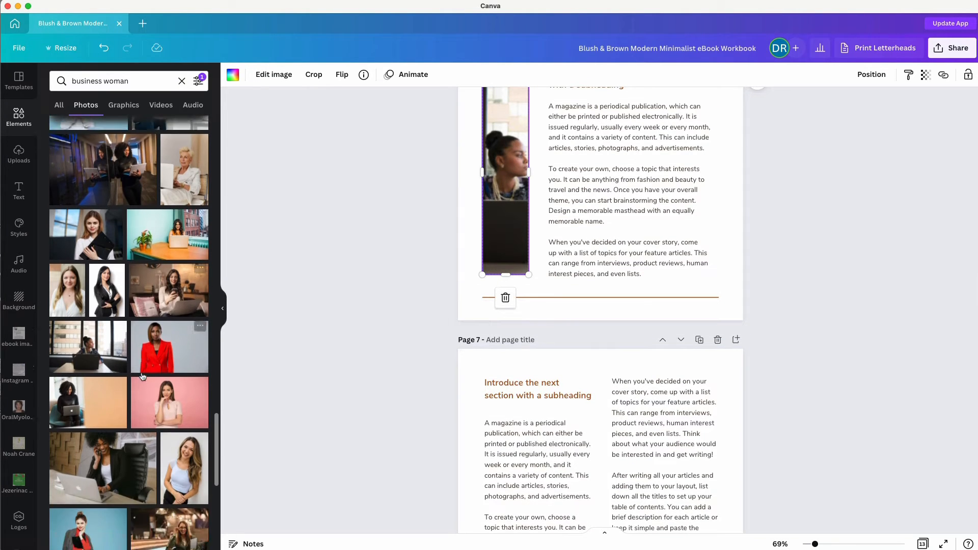
{"action": "scroll", "coordinate": [143, 377], "scroll_direction": "down", "scroll_amount": 5}
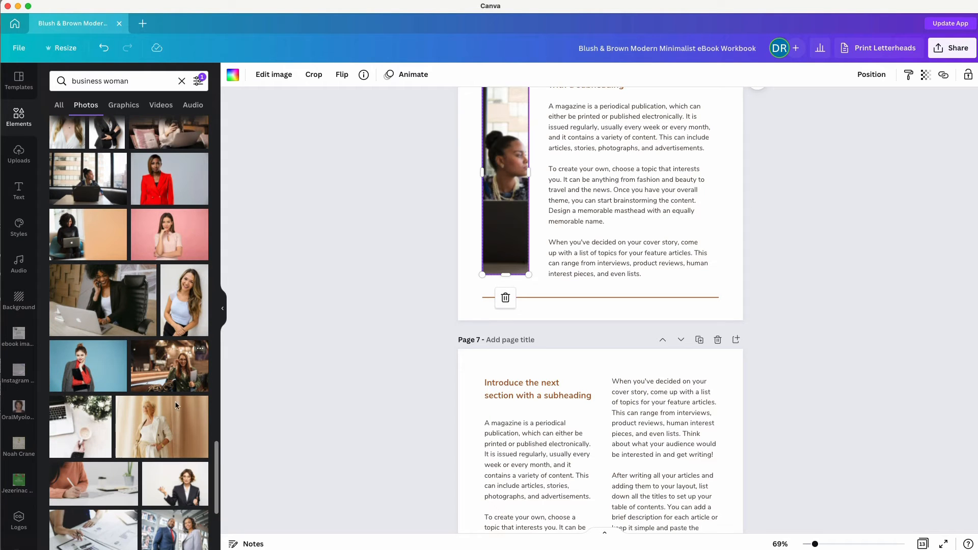
{"action": "left_click_drag", "start_coordinate": [159, 424], "coordinate": [490, 182]}
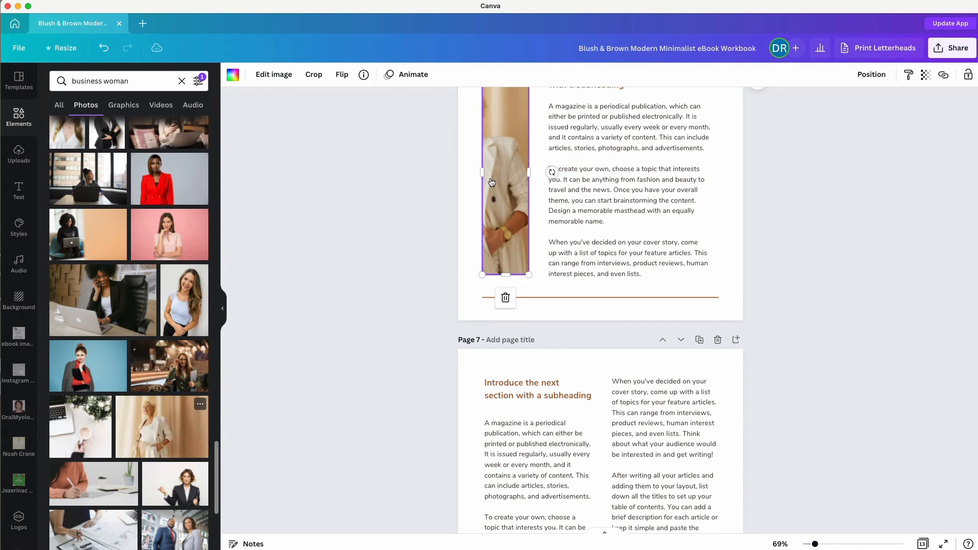
{"action": "scroll", "coordinate": [392, 224], "scroll_direction": "up", "scroll_amount": 3}
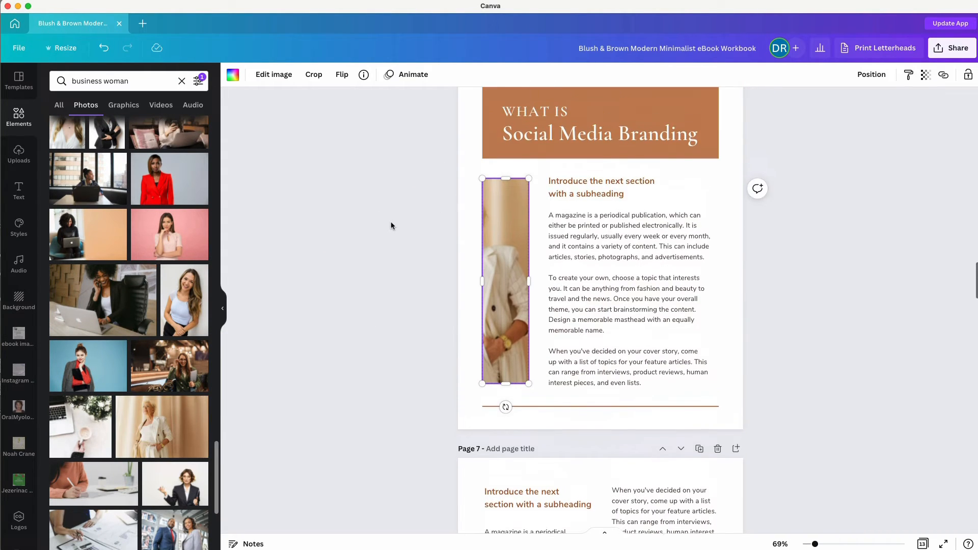
{"action": "double_click", "coordinate": [508, 287]}
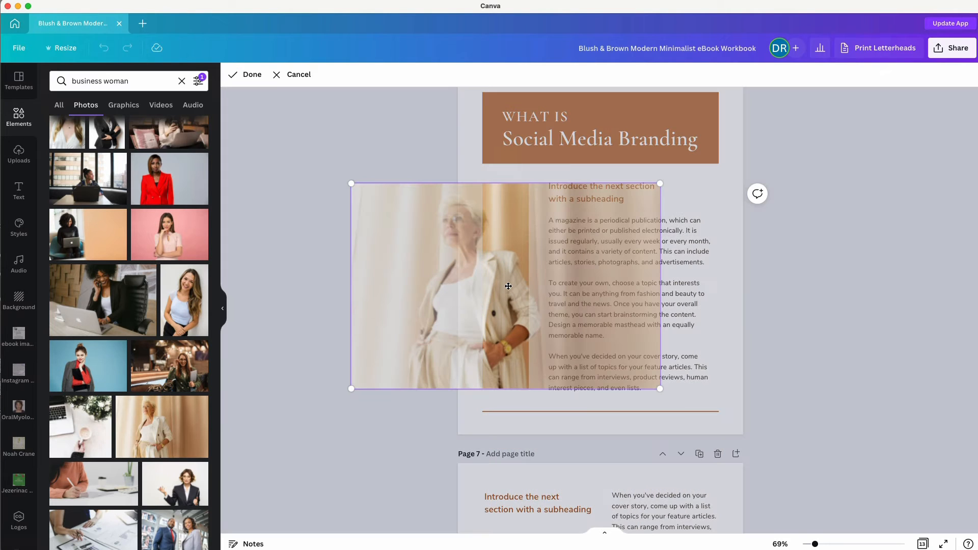
{"action": "left_click_drag", "start_coordinate": [513, 286], "coordinate": [553, 286]}
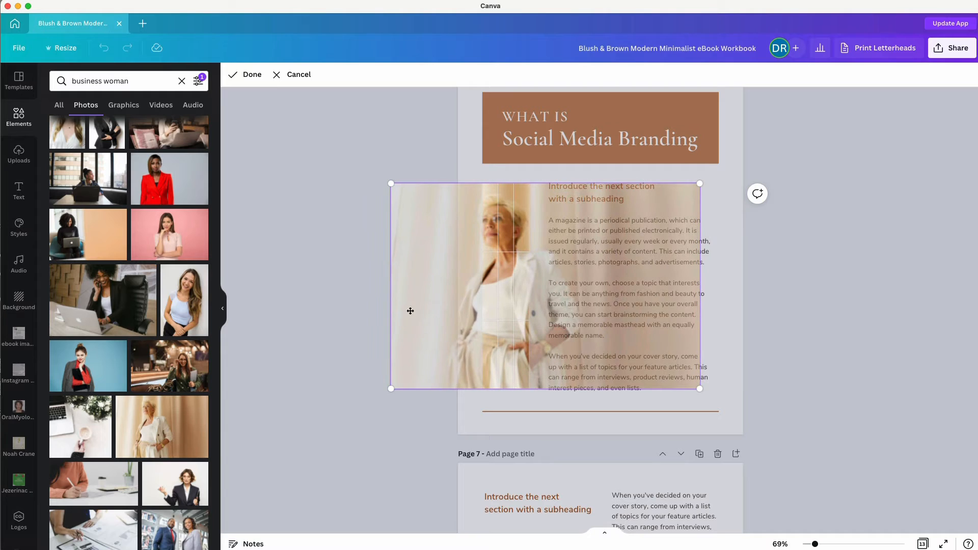
{"action": "left_click", "coordinate": [350, 320]}
Widen the photo frame slightly to the right.
{"action": "left_click", "coordinate": [350, 320]}
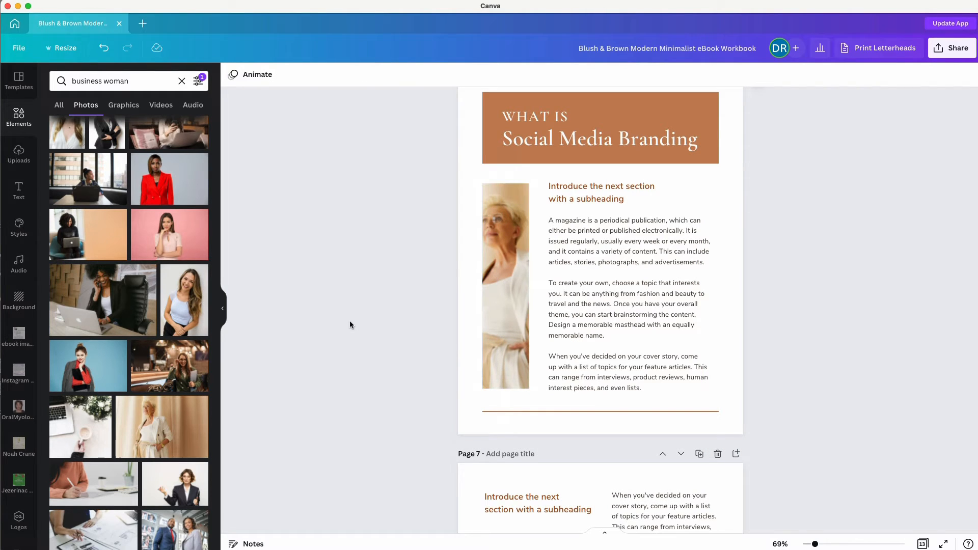
{"action": "left_click", "coordinate": [502, 278]}
{"action": "left_click_drag", "start_coordinate": [529, 286], "coordinate": [538, 285]}
{"action": "left_click", "coordinate": [381, 302]}
{"action": "scroll", "coordinate": [381, 303], "scroll_direction": "down", "scroll_amount": 2}
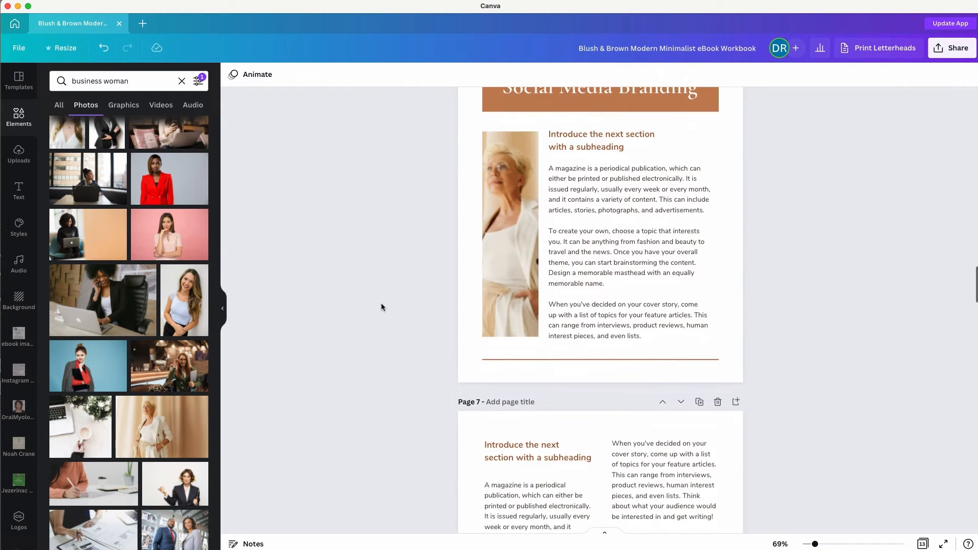
Search graphics for 'check' and add the pink checkbox with orange tick.
{"action": "scroll", "coordinate": [381, 303], "scroll_direction": "down", "scroll_amount": 10}
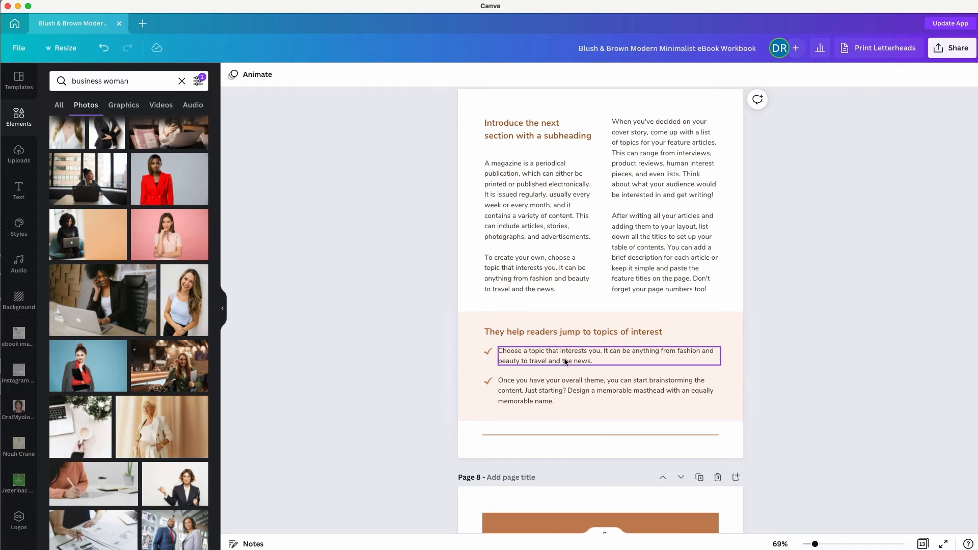
{"action": "scroll", "coordinate": [381, 392], "scroll_direction": "down", "scroll_amount": 2}
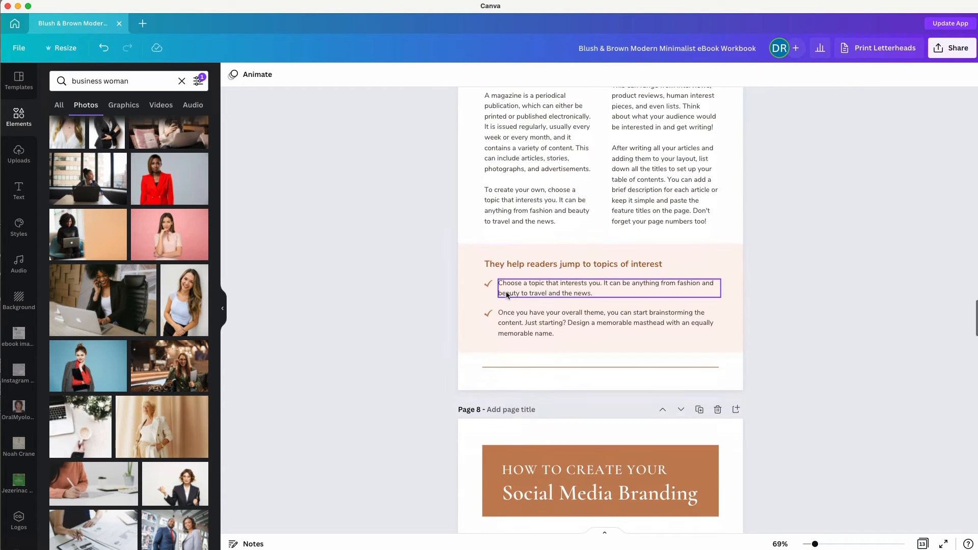
{"action": "left_click", "coordinate": [488, 312]}
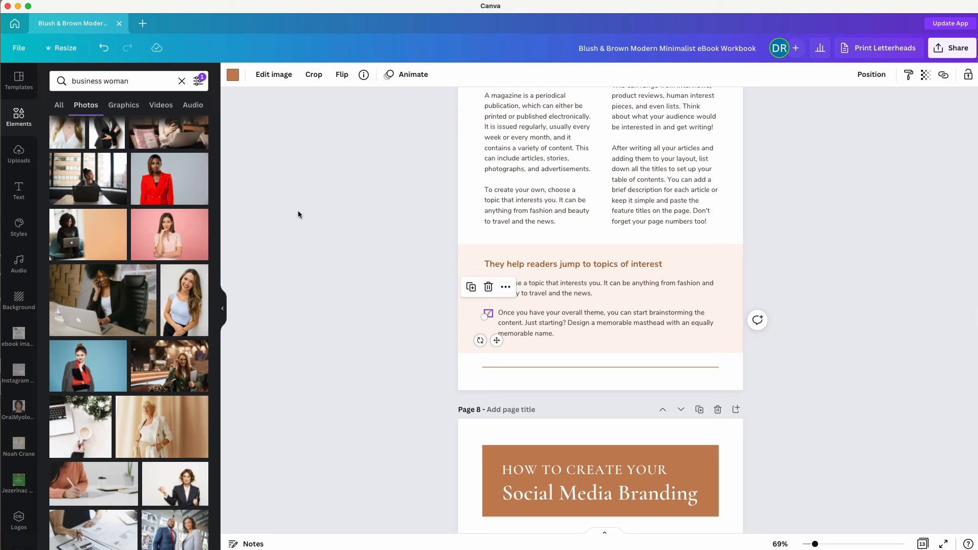
{"action": "left_click", "coordinate": [18, 117]}
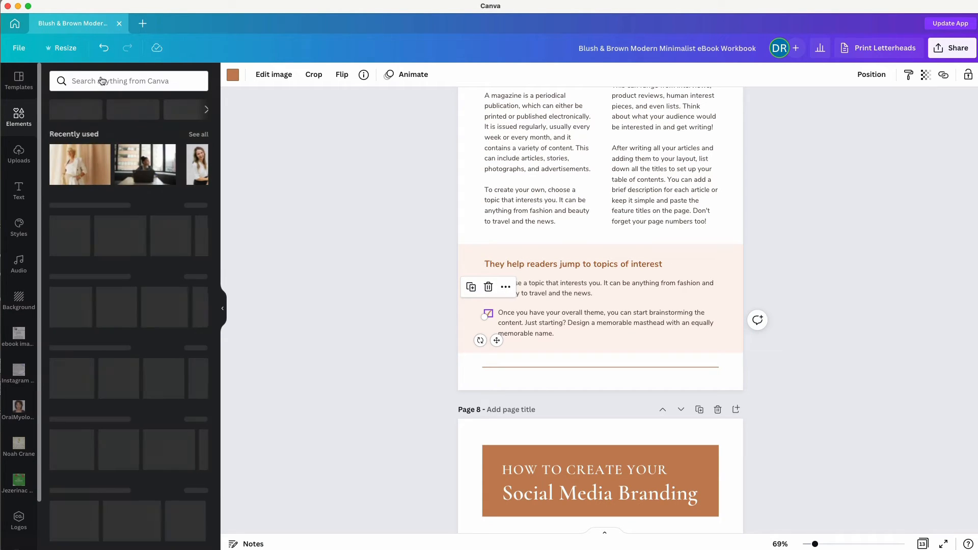
{"action": "left_click", "coordinate": [99, 80]}
{"action": "type", "text": "check"}
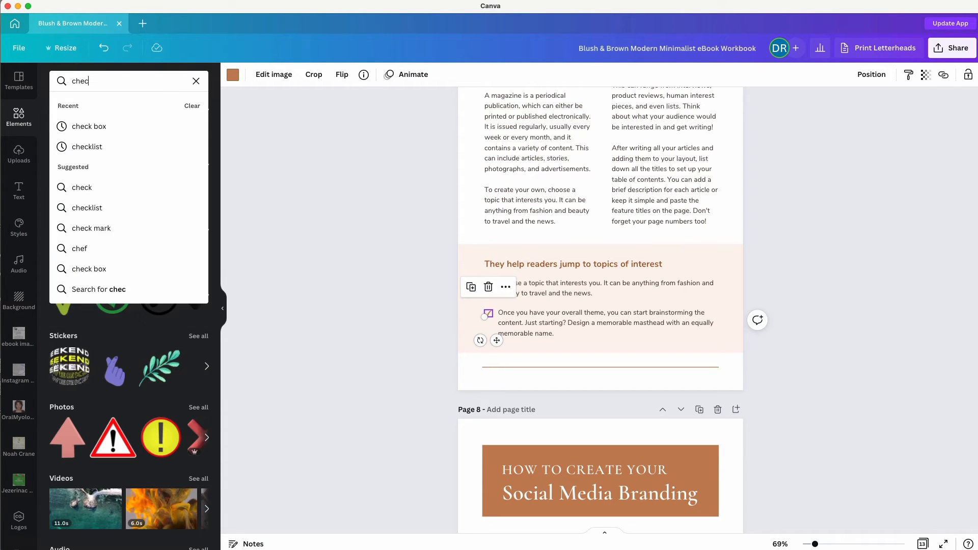
{"action": "left_click", "coordinate": [92, 126]}
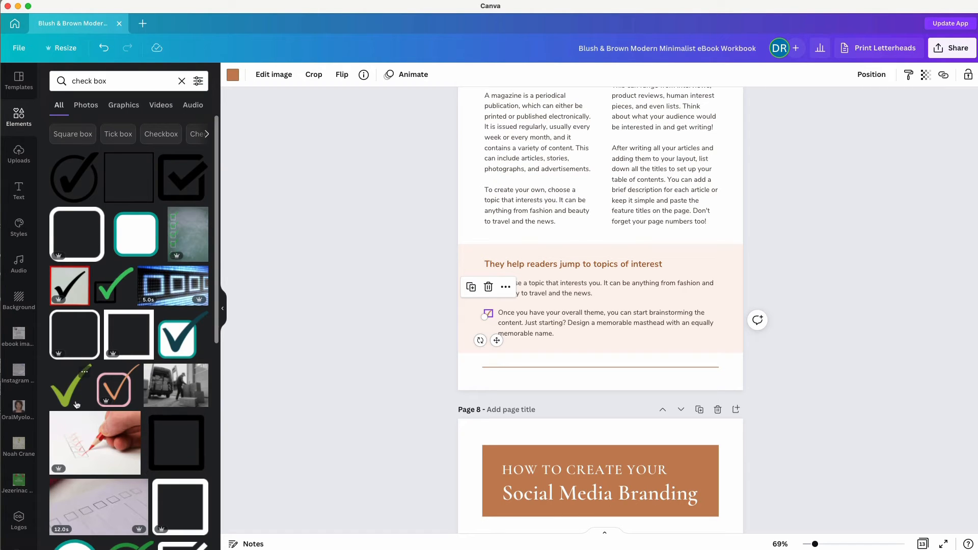
{"action": "left_click", "coordinate": [113, 389]}
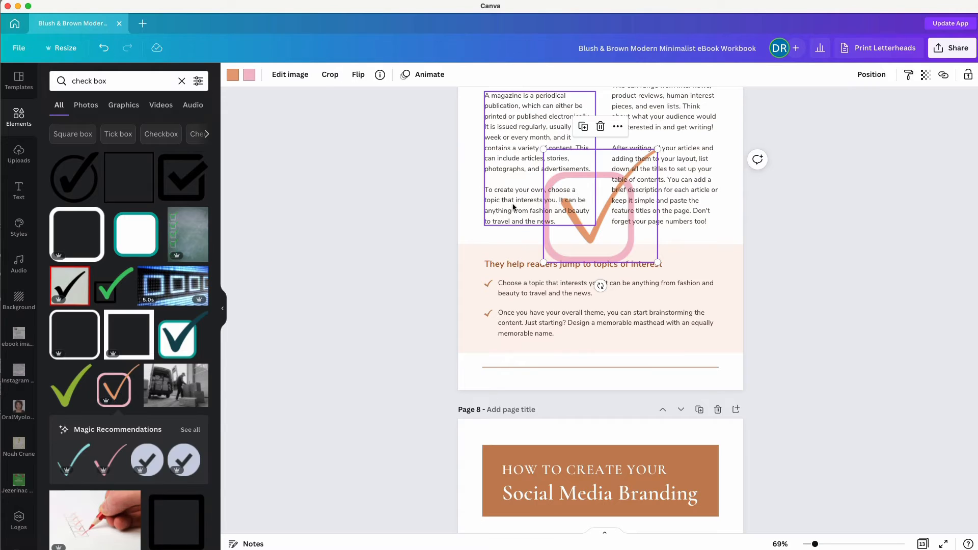
Recolour the checkbox outline brown with an orange tick and shrink it to bullet size.
{"action": "left_click", "coordinate": [249, 75]}
{"action": "left_click", "coordinate": [141, 128]}
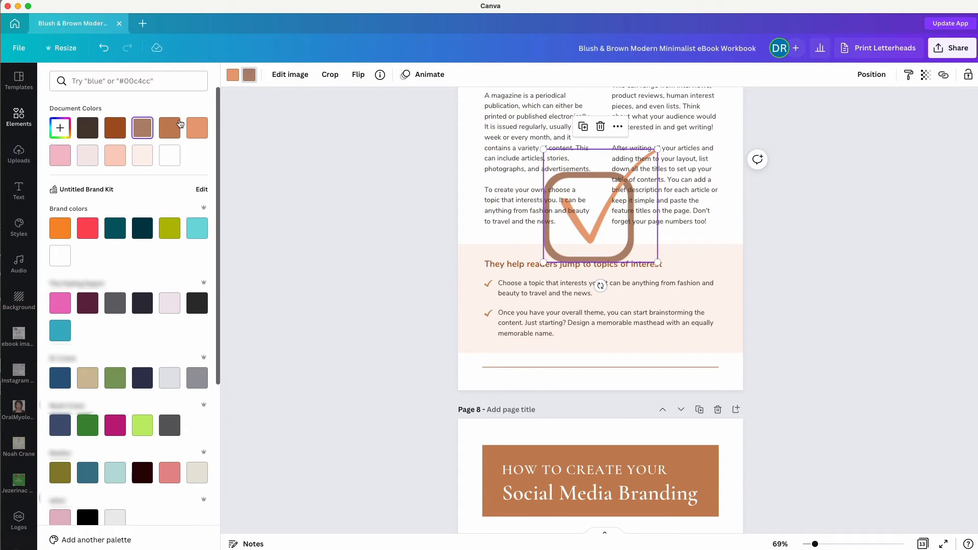
{"action": "left_click", "coordinate": [234, 76]}
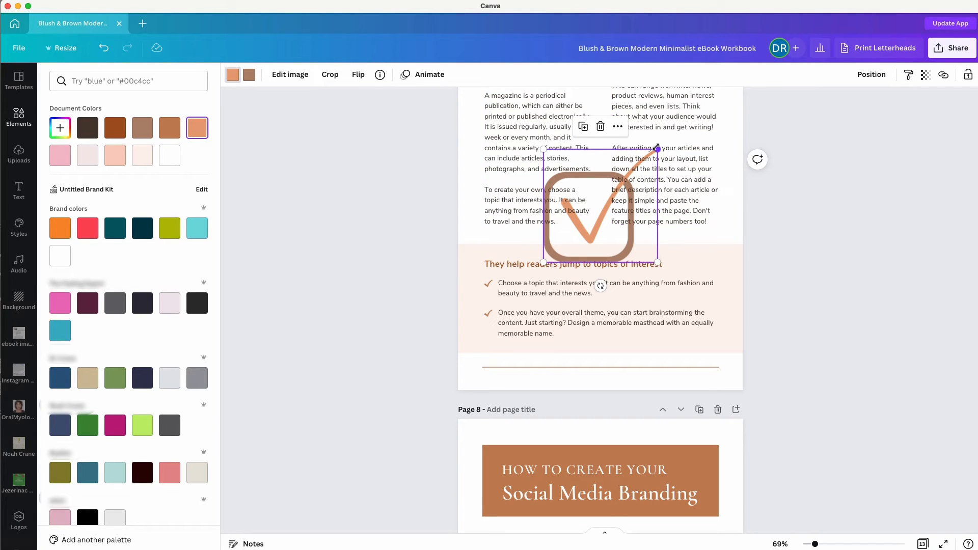
{"action": "left_click_drag", "start_coordinate": [657, 148], "coordinate": [461, 268]}
Delete both bullets' old ticks and place the checkbox beside the first bullet.
{"action": "left_click", "coordinate": [487, 282]}
{"action": "key", "text": "Delete"}
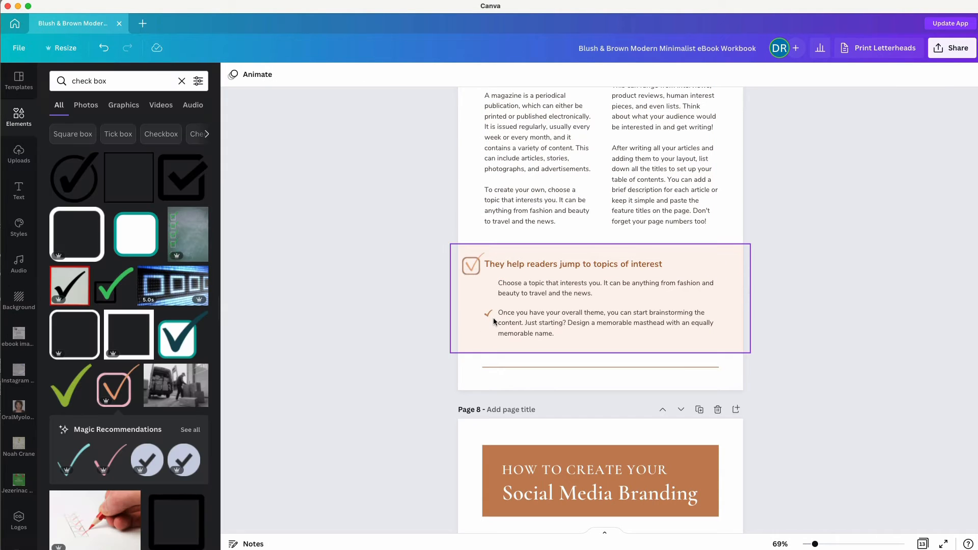
{"action": "left_click", "coordinate": [488, 314]}
{"action": "key", "text": "Delete"}
{"action": "left_click_drag", "start_coordinate": [472, 273], "coordinate": [484, 315]}
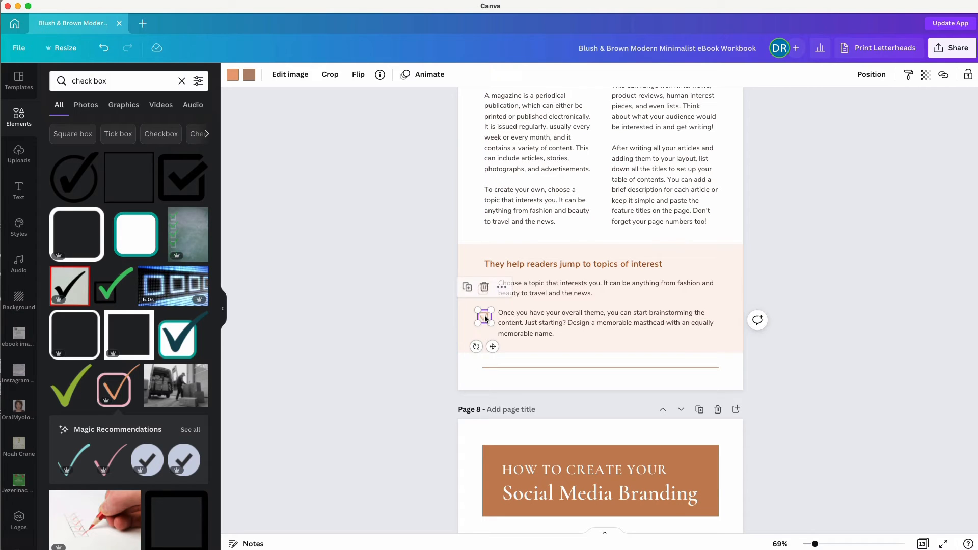
{"action": "left_click", "coordinate": [415, 314]}
{"action": "scroll", "coordinate": [415, 314], "scroll_direction": "down", "scroll_amount": 5}
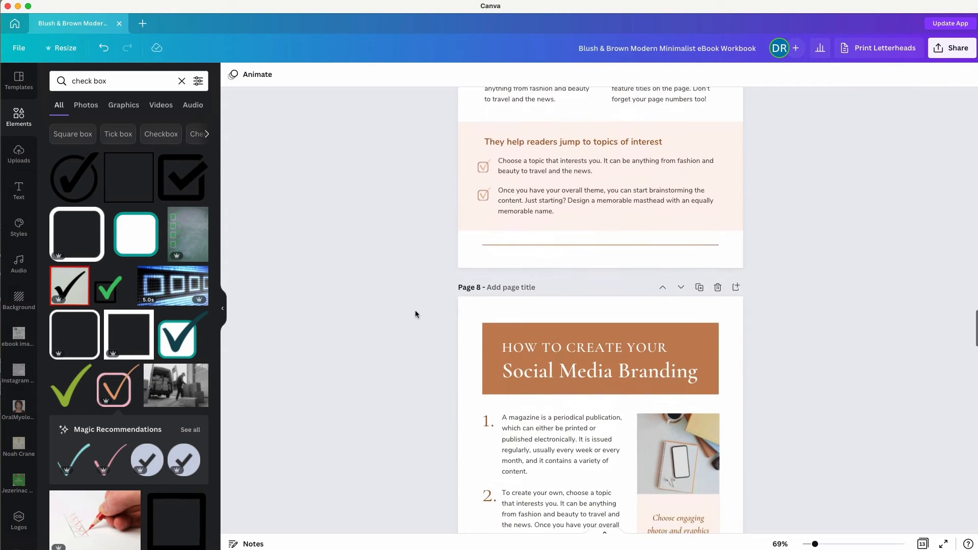
{"action": "scroll", "coordinate": [415, 314], "scroll_direction": "down", "scroll_amount": 5}
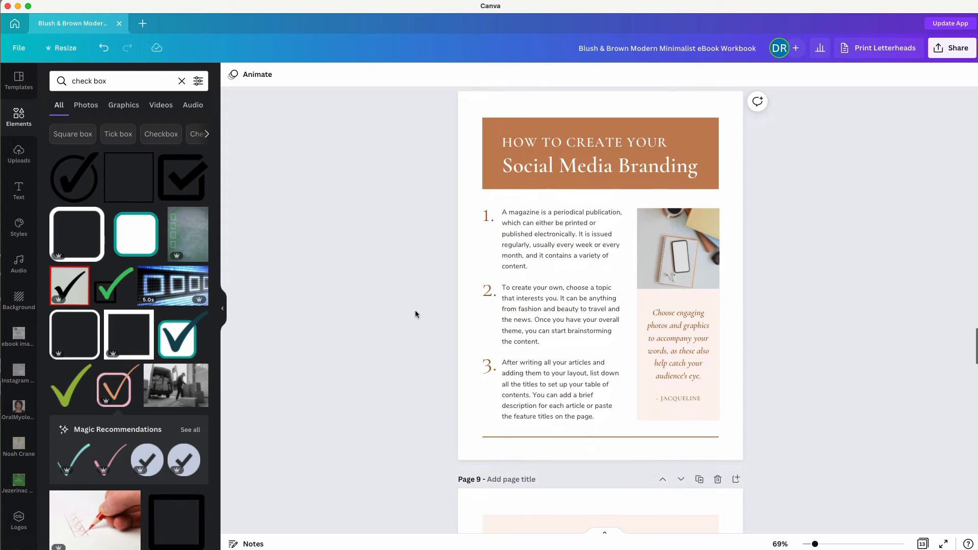
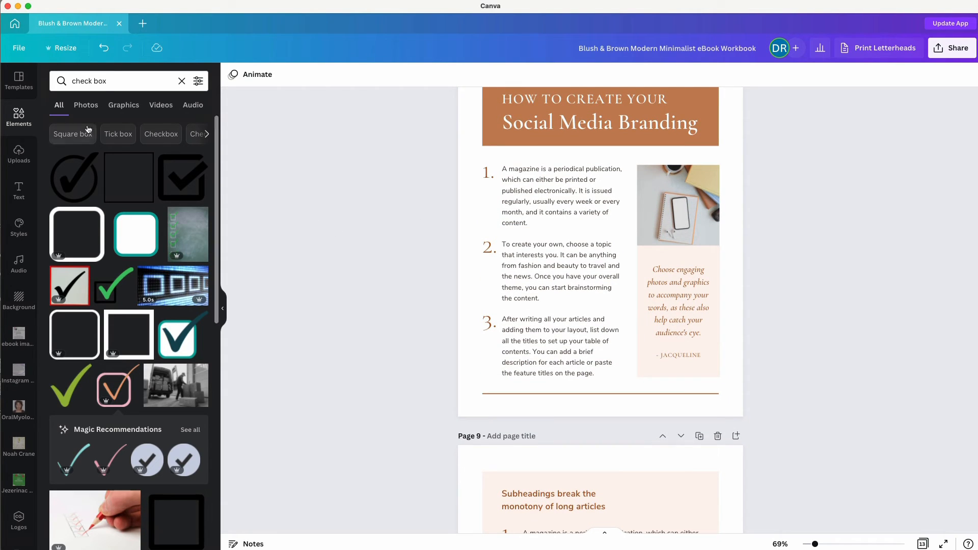
Search photos for 'notebook' and put the laptop-on-desk photo into page 8's side frame.
{"action": "triple_click", "coordinate": [87, 80]}
{"action": "key", "text": "BackSpace"}
{"action": "type", "text": "not"}
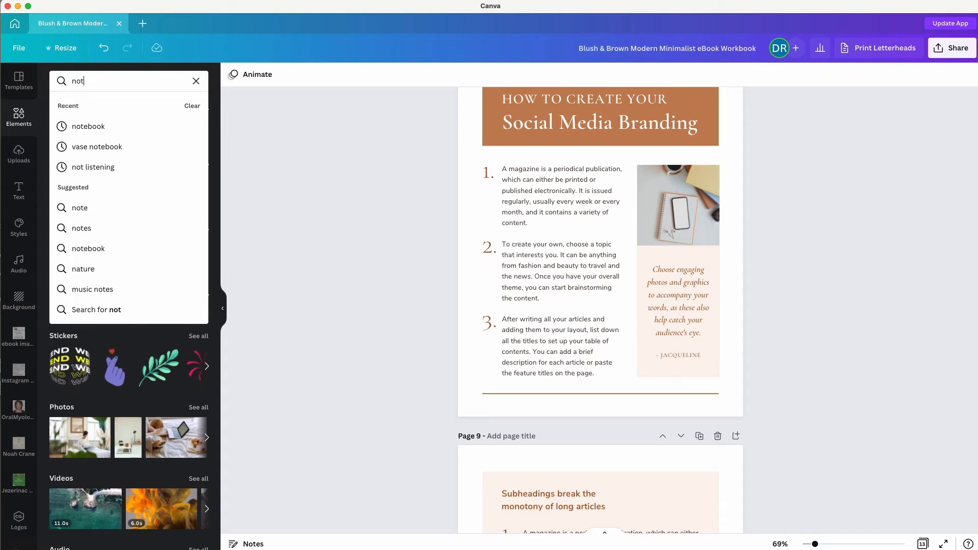
{"action": "type", "text": "ebook"}
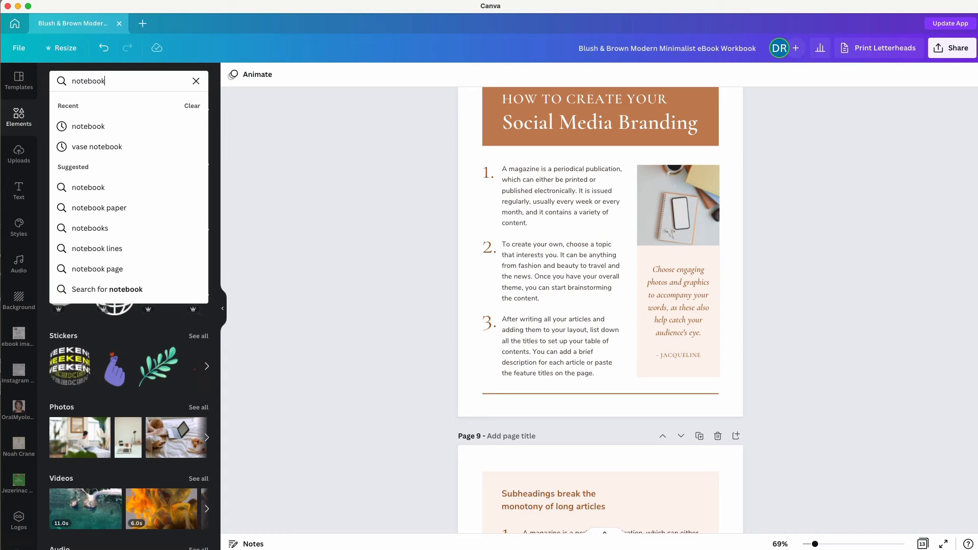
{"action": "left_click", "coordinate": [95, 127]}
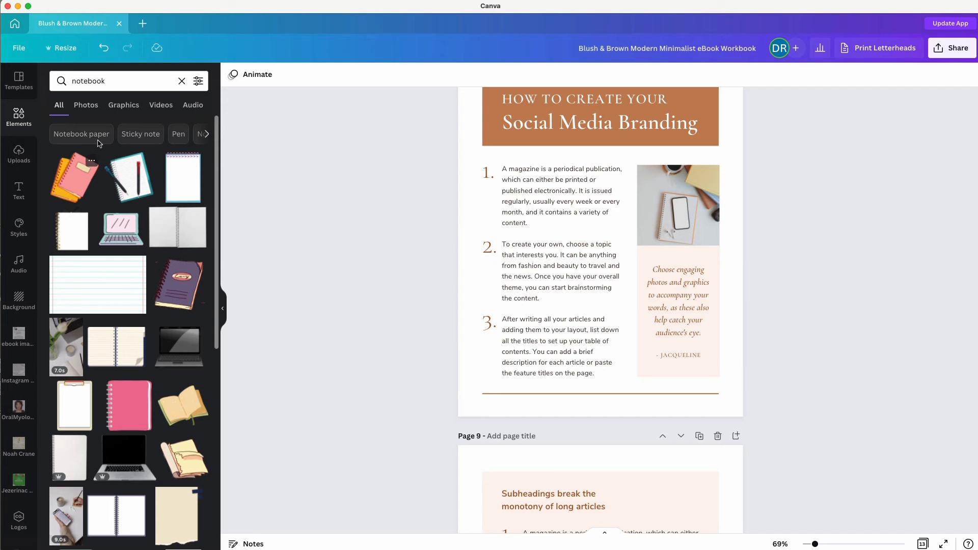
{"action": "left_click", "coordinate": [85, 105]}
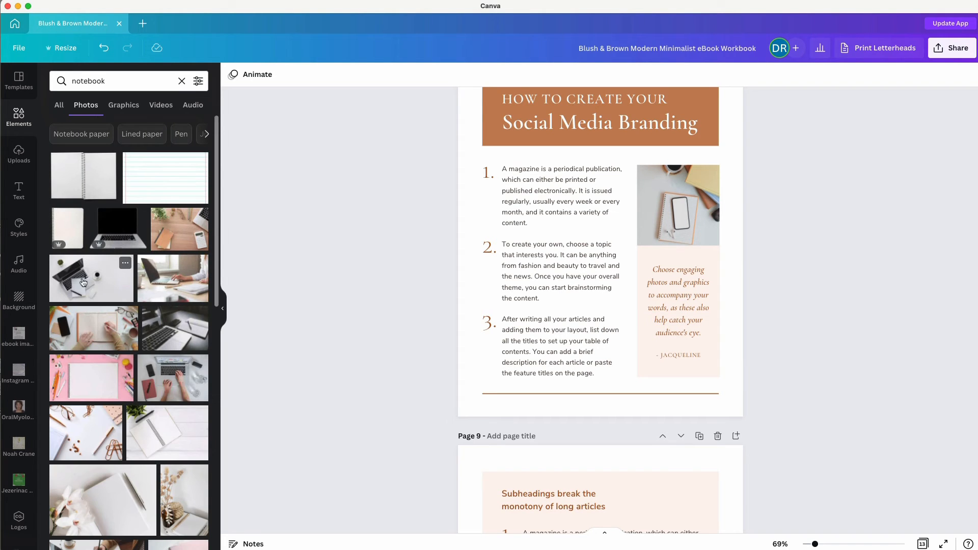
{"action": "left_click_drag", "start_coordinate": [83, 283], "coordinate": [660, 184]}
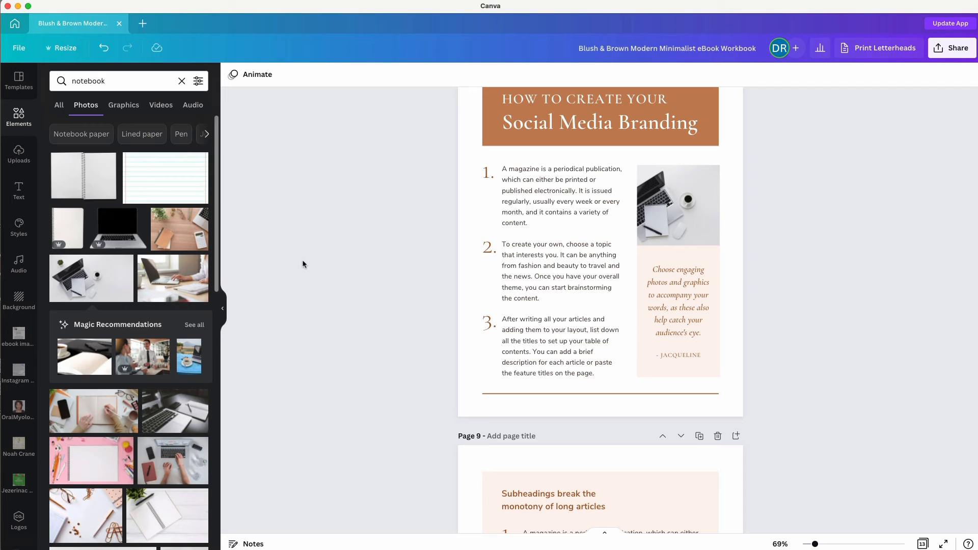
Fill page 10's frames with a hands-typing-on-laptop photo and an open notebook photo.
{"action": "scroll", "coordinate": [311, 277], "scroll_direction": "down", "scroll_amount": 5}
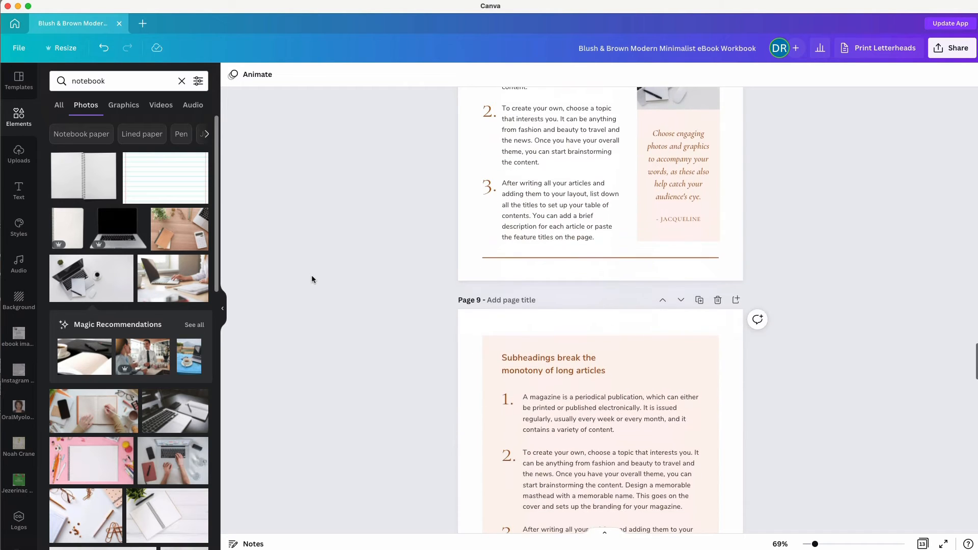
{"action": "scroll", "coordinate": [311, 275], "scroll_direction": "down", "scroll_amount": 20}
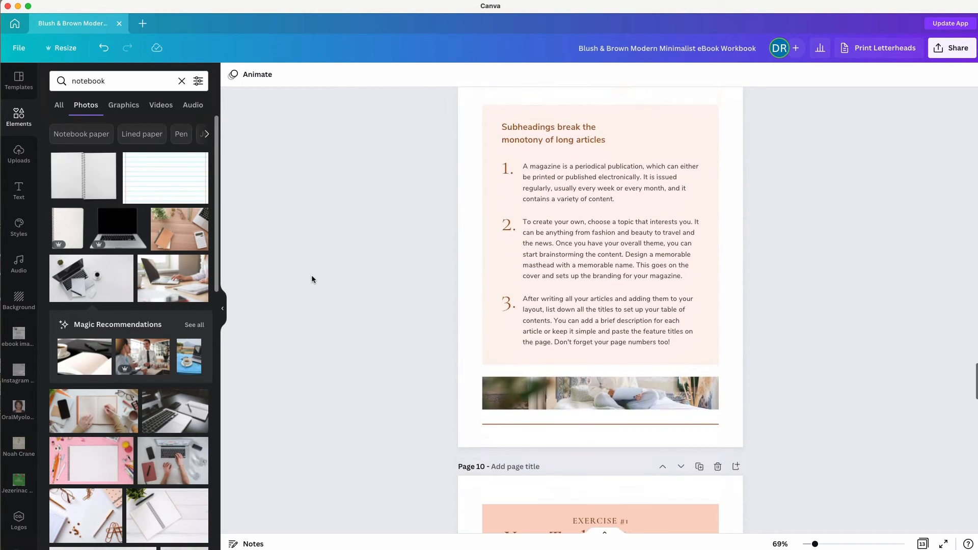
{"action": "scroll", "coordinate": [312, 279], "scroll_direction": "down", "scroll_amount": 11}
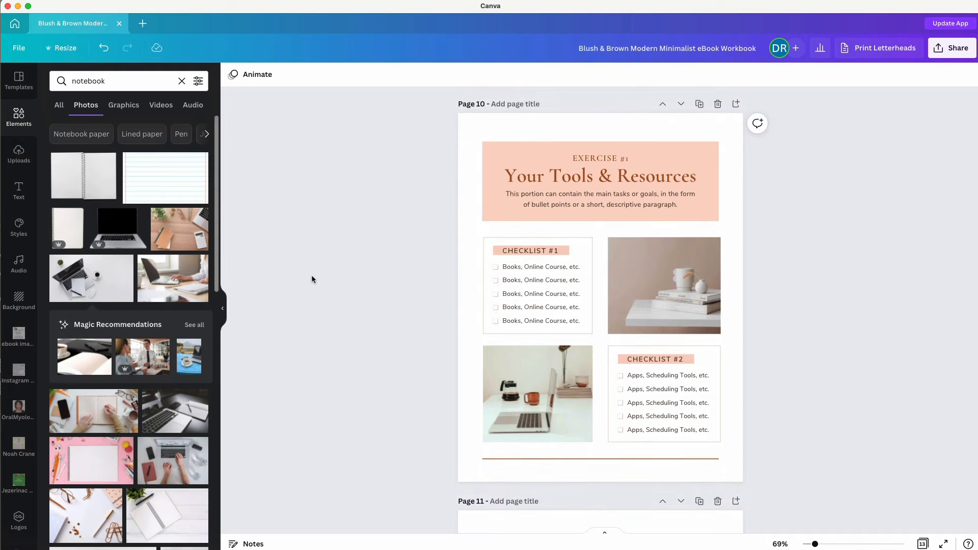
{"action": "scroll", "coordinate": [312, 279], "scroll_direction": "down", "scroll_amount": 1}
{"action": "scroll", "coordinate": [312, 279], "scroll_direction": "up", "scroll_amount": 4}
{"action": "scroll", "coordinate": [312, 279], "scroll_direction": "down", "scroll_amount": 1}
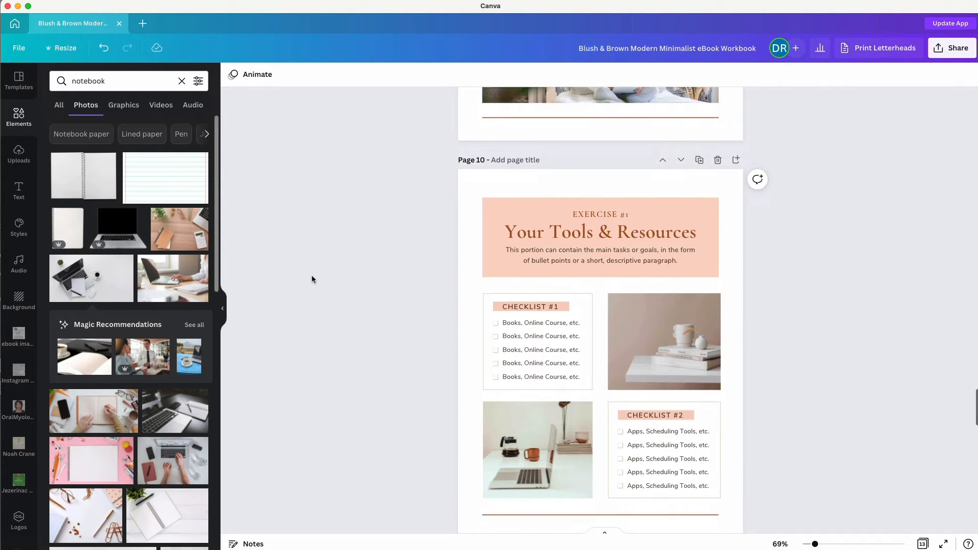
{"action": "scroll", "coordinate": [312, 279], "scroll_direction": "down", "scroll_amount": 10}
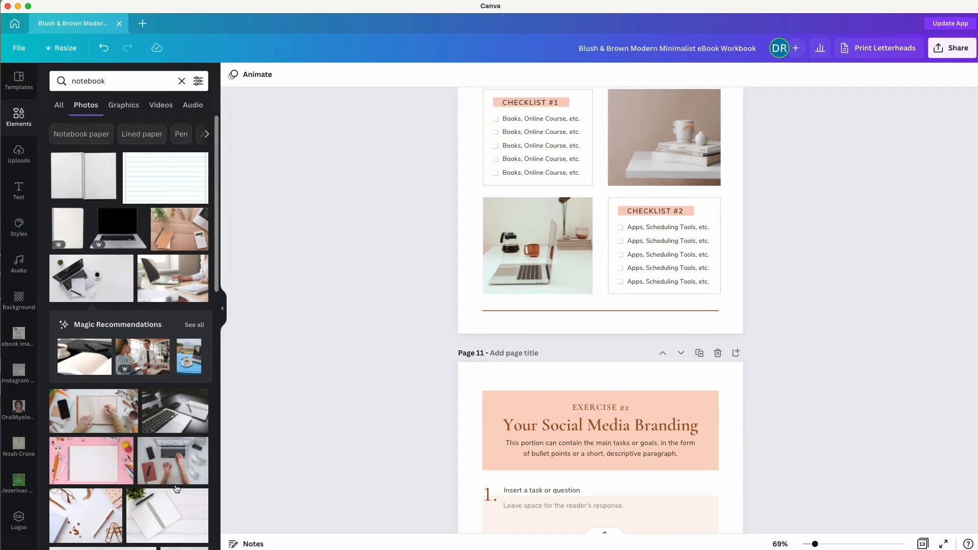
{"action": "left_click_drag", "start_coordinate": [173, 468], "coordinate": [540, 244]}
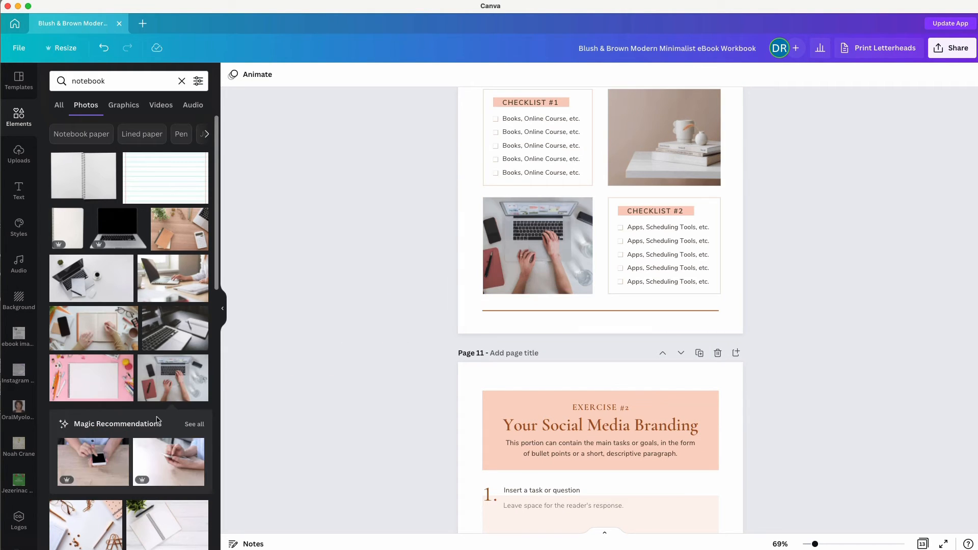
{"action": "left_click_drag", "start_coordinate": [194, 512], "coordinate": [635, 143]}
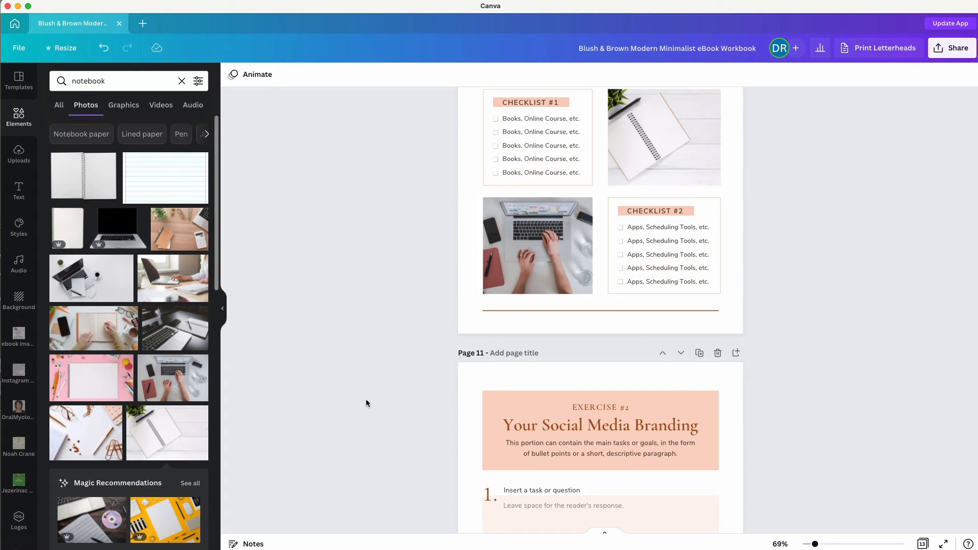
{"action": "scroll", "coordinate": [365, 403], "scroll_direction": "down", "scroll_amount": 5}
Replace page 11's 'Your Social Media Branding' heading with 'For your first client call'.
{"action": "left_click", "coordinate": [584, 175]}
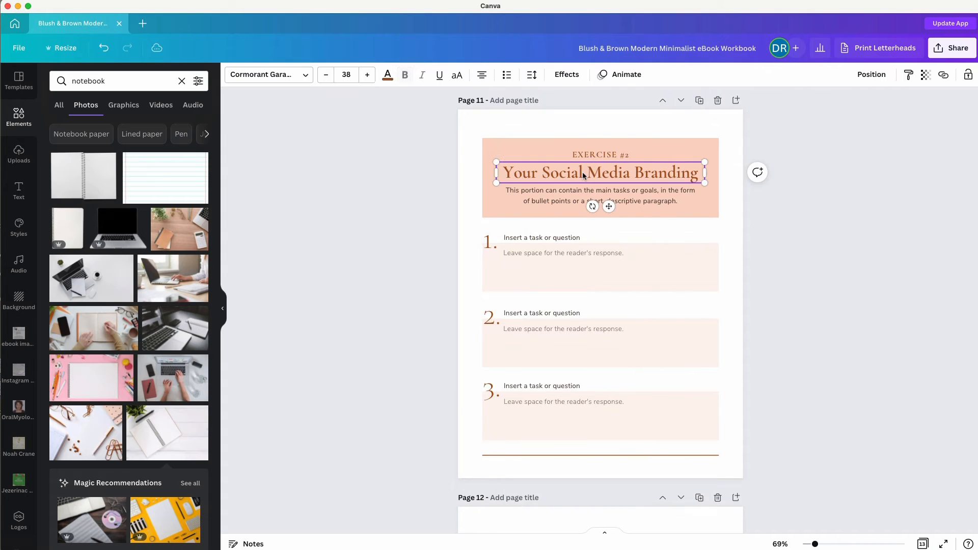
{"action": "double_click", "coordinate": [583, 175]}
{"action": "type", "text": "For"}
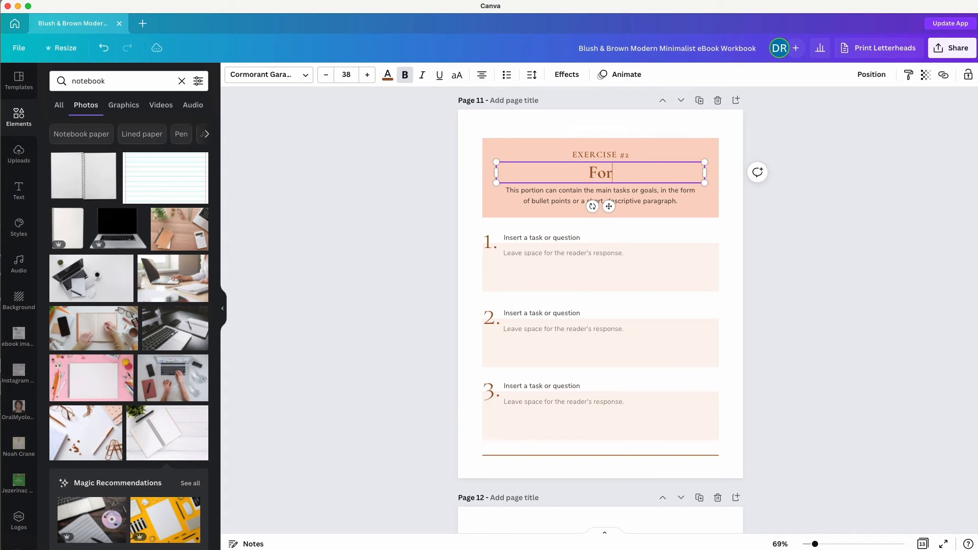
{"action": "type", "text": " your first "}
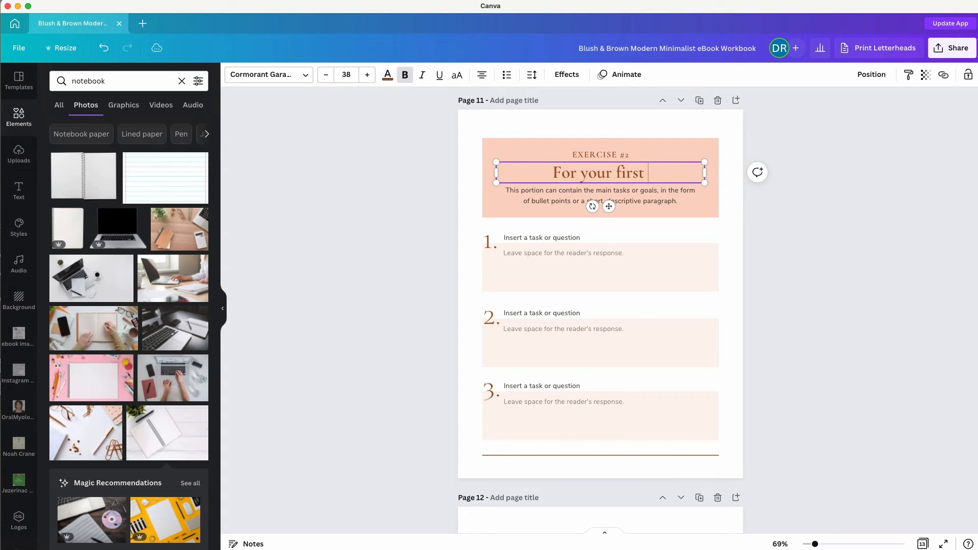
{"action": "type", "text": "client call"}
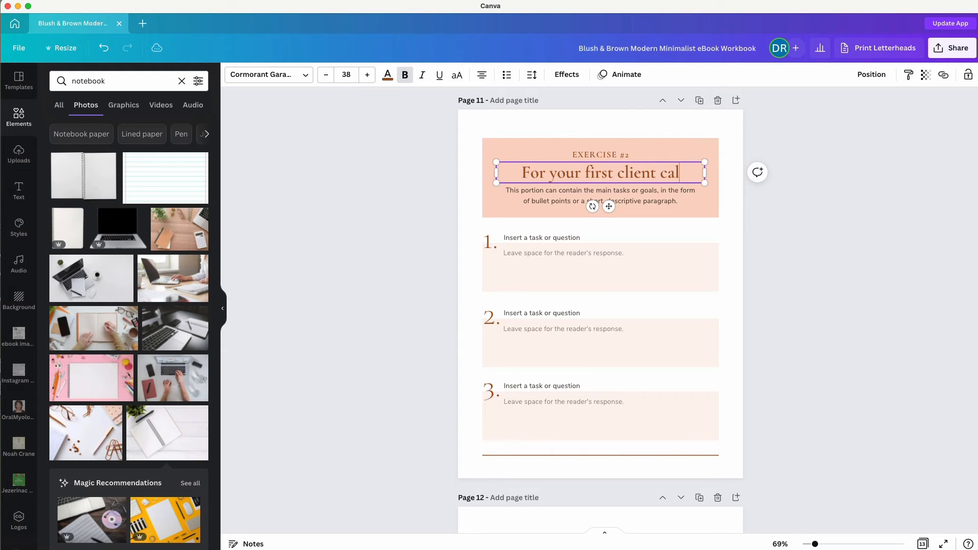
{"action": "left_click", "coordinate": [364, 371]}
{"action": "scroll", "coordinate": [364, 371], "scroll_direction": "down", "scroll_amount": 3}
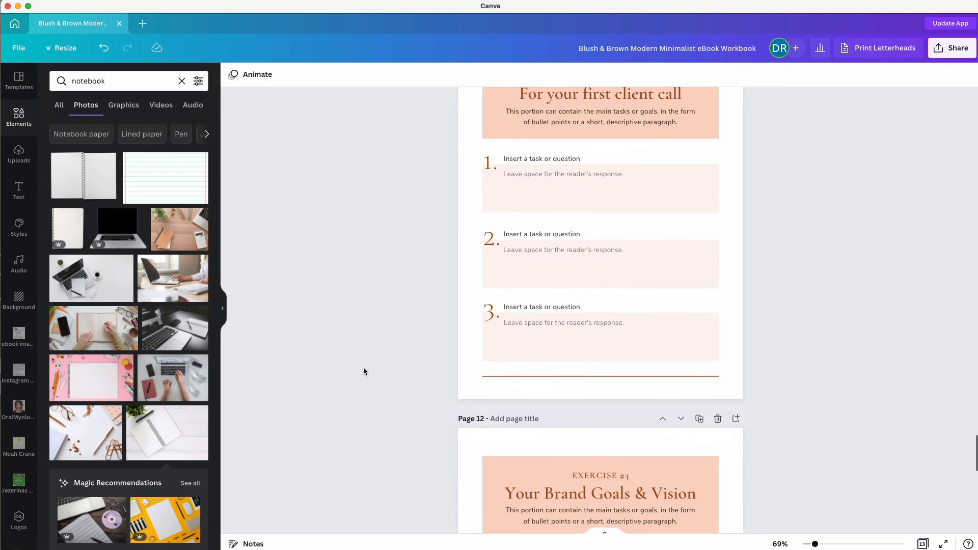
{"action": "scroll", "coordinate": [363, 369], "scroll_direction": "up", "scroll_amount": 2}
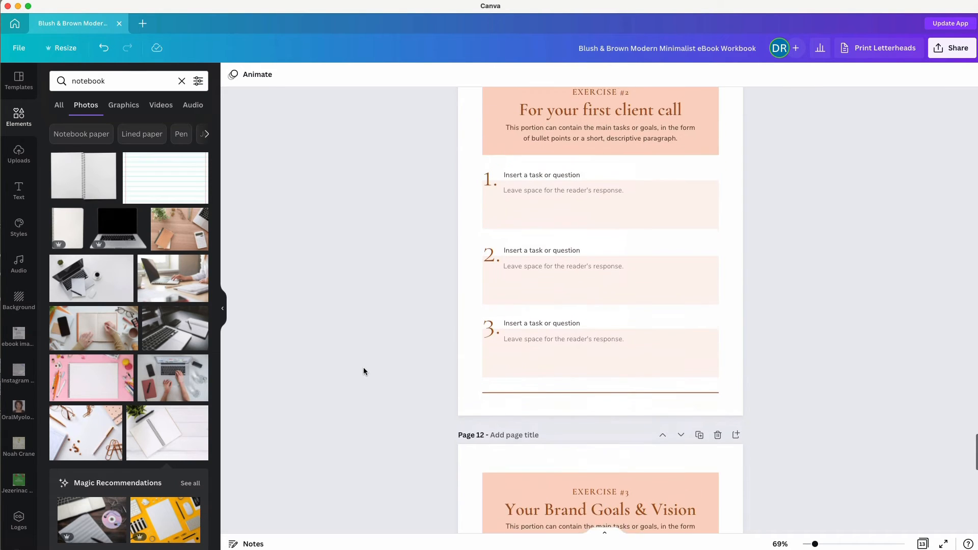
{"action": "scroll", "coordinate": [364, 371], "scroll_direction": "down", "scroll_amount": 5}
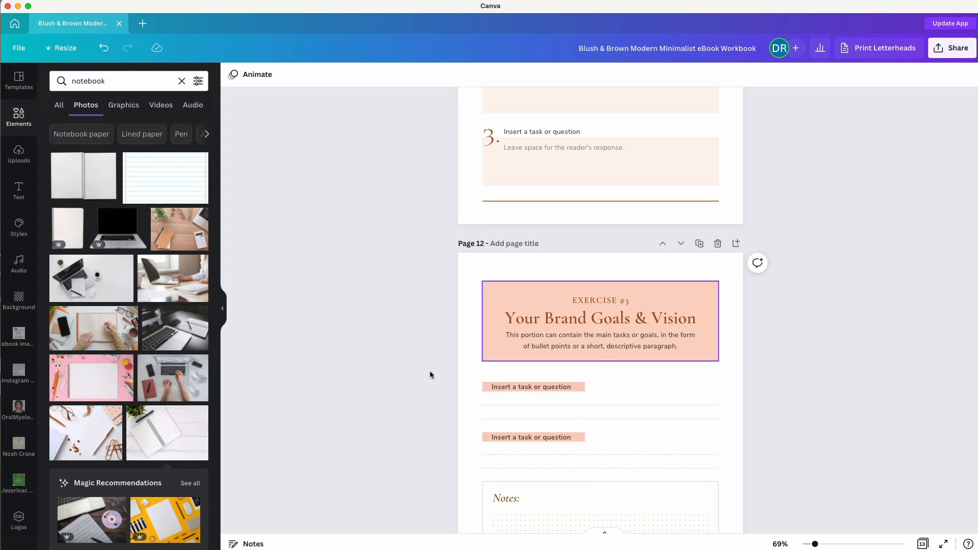
{"action": "scroll", "coordinate": [406, 399], "scroll_direction": "down", "scroll_amount": 4}
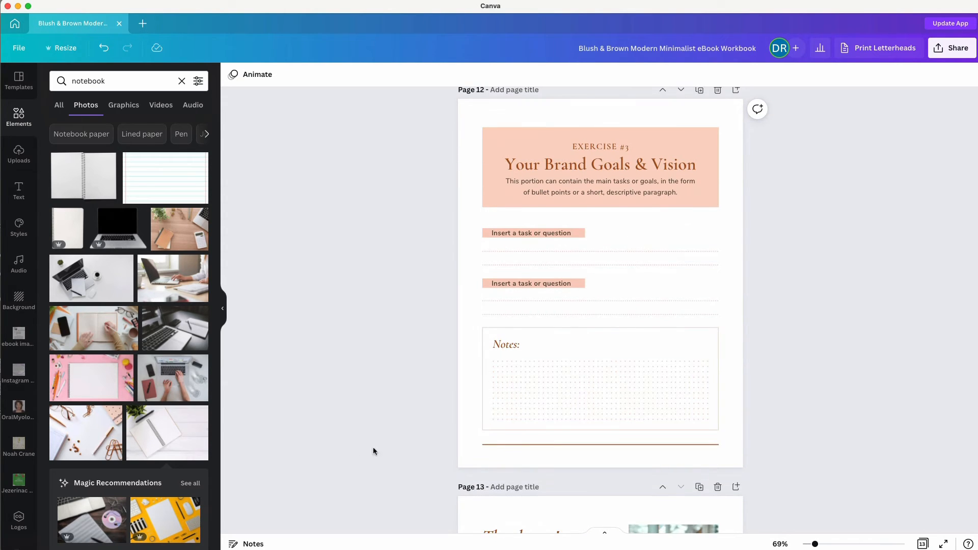
{"action": "scroll", "coordinate": [349, 448], "scroll_direction": "down", "scroll_amount": 4}
{"action": "scroll", "coordinate": [347, 446], "scroll_direction": "down", "scroll_amount": 2}
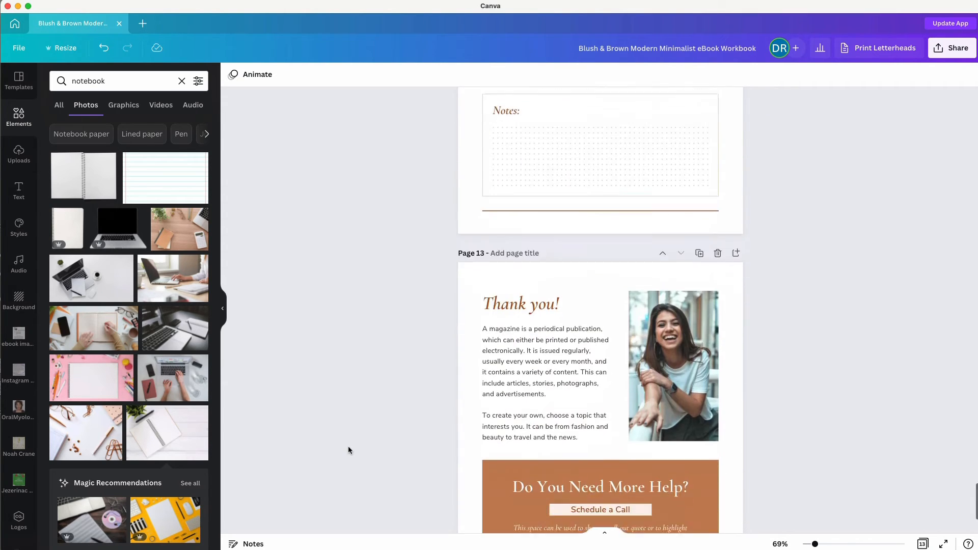
{"action": "scroll", "coordinate": [348, 446], "scroll_direction": "up", "scroll_amount": 8}
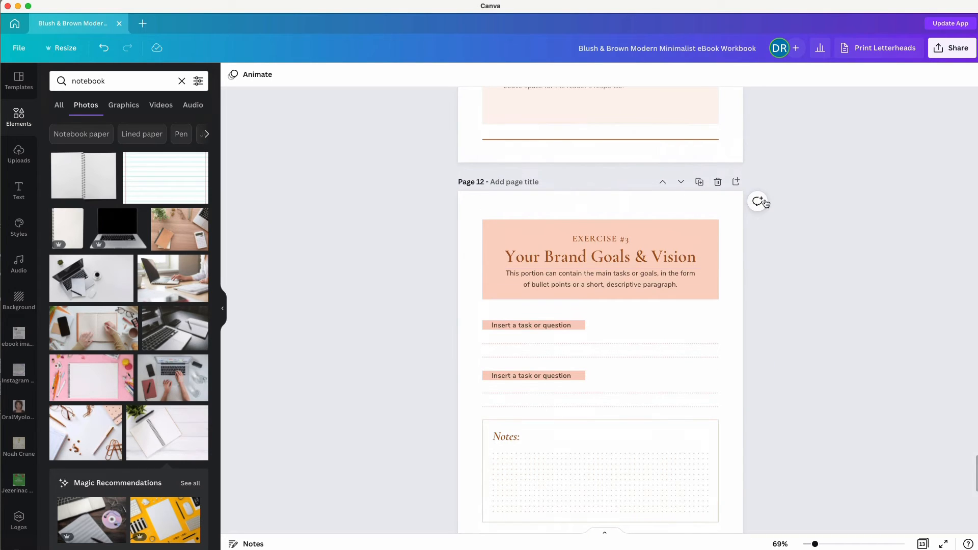
Add a new blank page after page 12.
{"action": "left_click", "coordinate": [736, 182]}
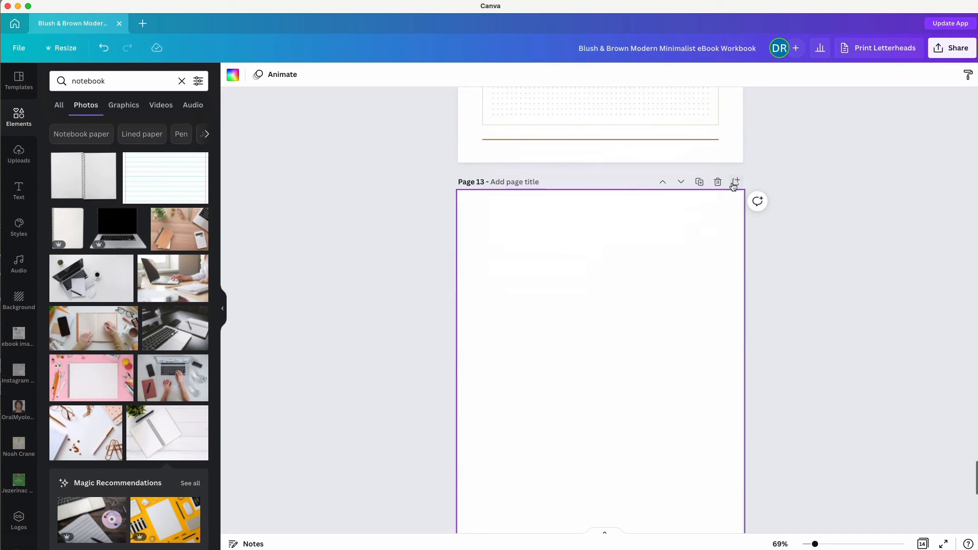
{"action": "left_click", "coordinate": [393, 281]}
{"action": "scroll", "coordinate": [366, 280], "scroll_direction": "up", "scroll_amount": 5}
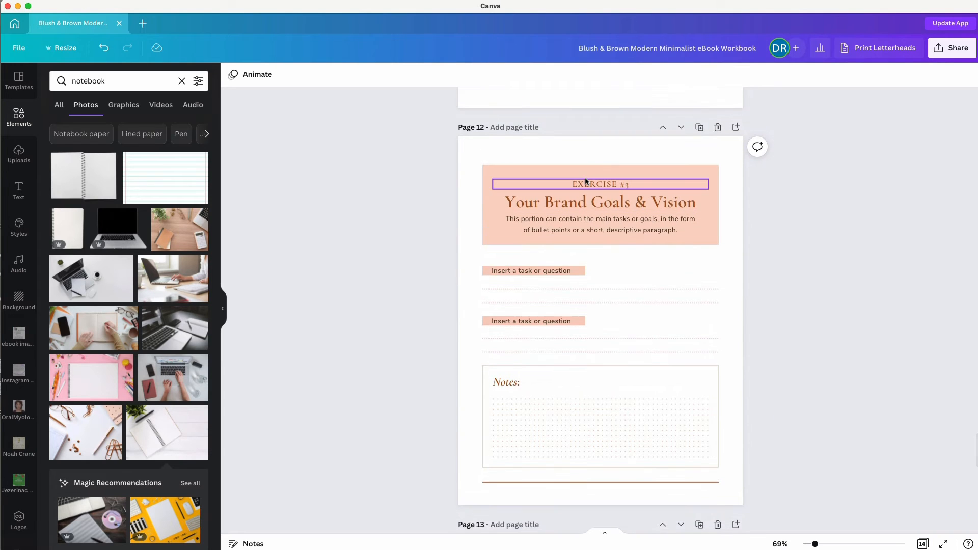
Copy page 12's EXERCISE #3 label, heading and bottom divider onto blank page 13.
{"action": "left_click", "coordinate": [585, 183]}
{"action": "left_click", "coordinate": [576, 203], "text": "shift"}
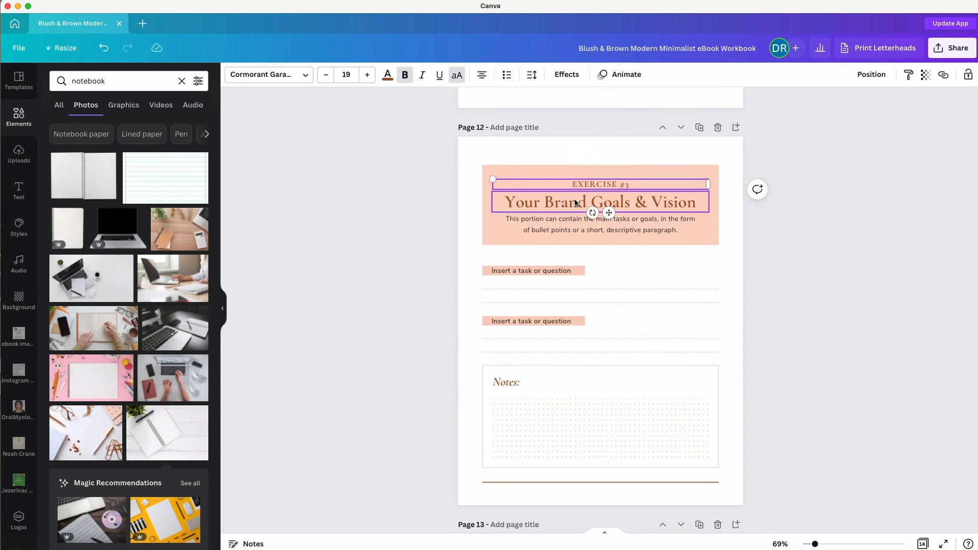
{"action": "left_click", "coordinate": [531, 483], "text": "shift"}
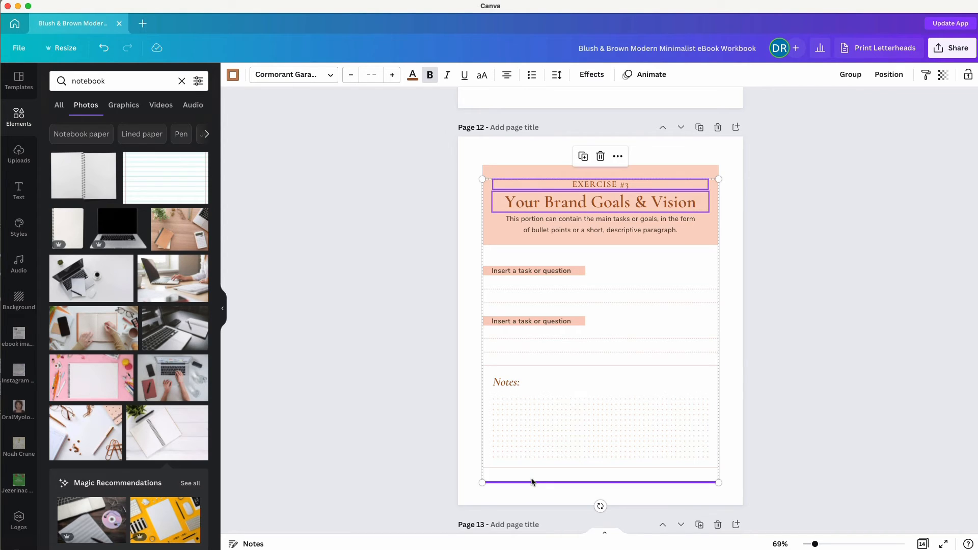
{"action": "scroll", "coordinate": [419, 472], "scroll_direction": "down", "scroll_amount": 8}
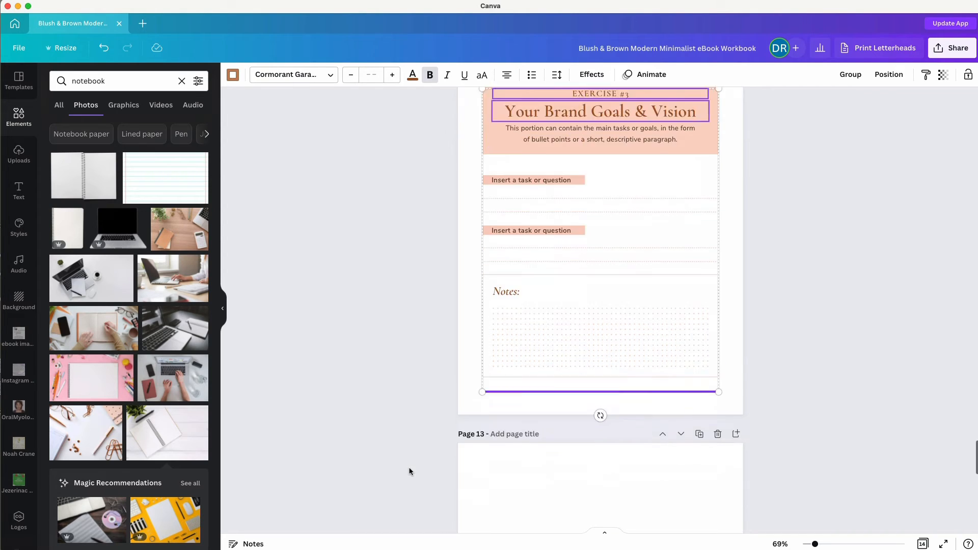
{"action": "left_click", "coordinate": [540, 379]}
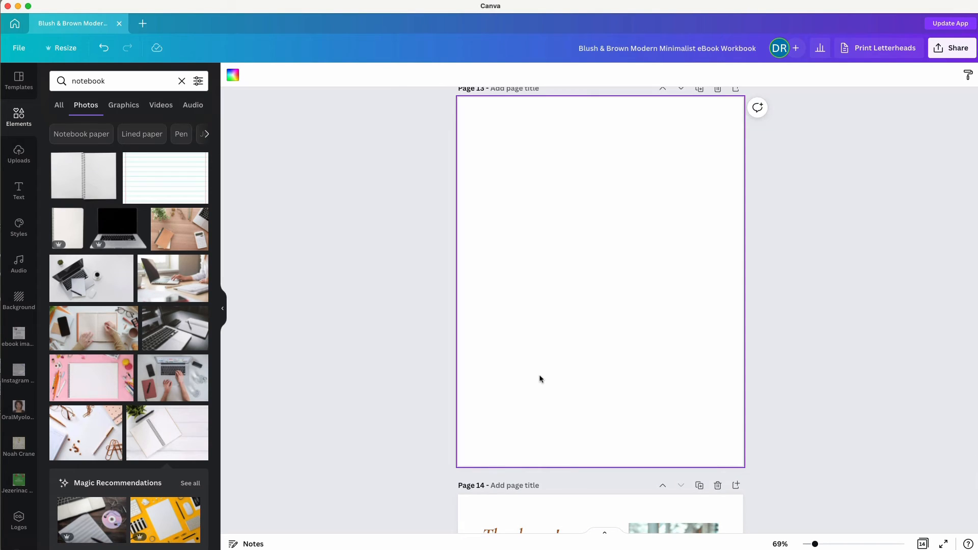
{"action": "key", "text": "super+v"}
{"action": "left_click", "coordinate": [444, 335]}
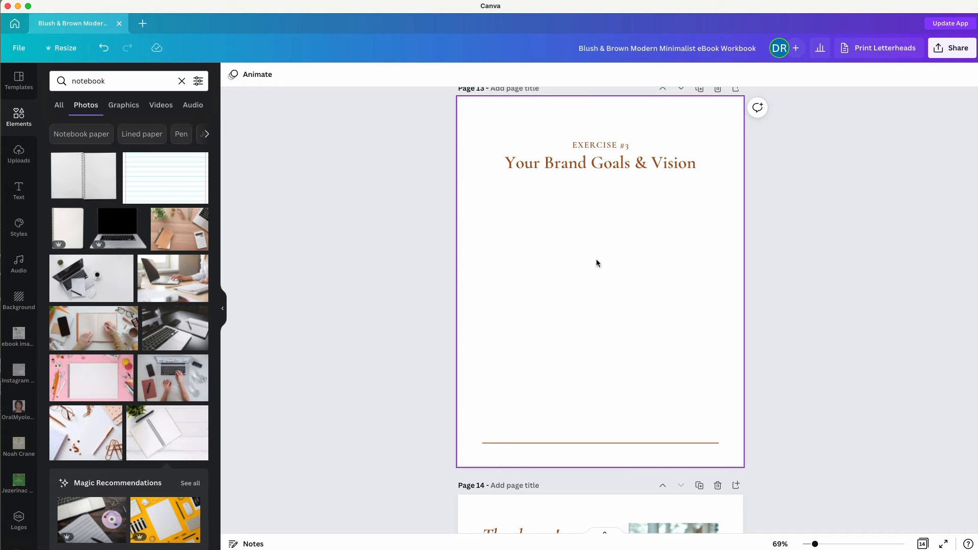
Change the pasted page 13 heading to 'Notes'.
{"action": "double_click", "coordinate": [583, 161]}
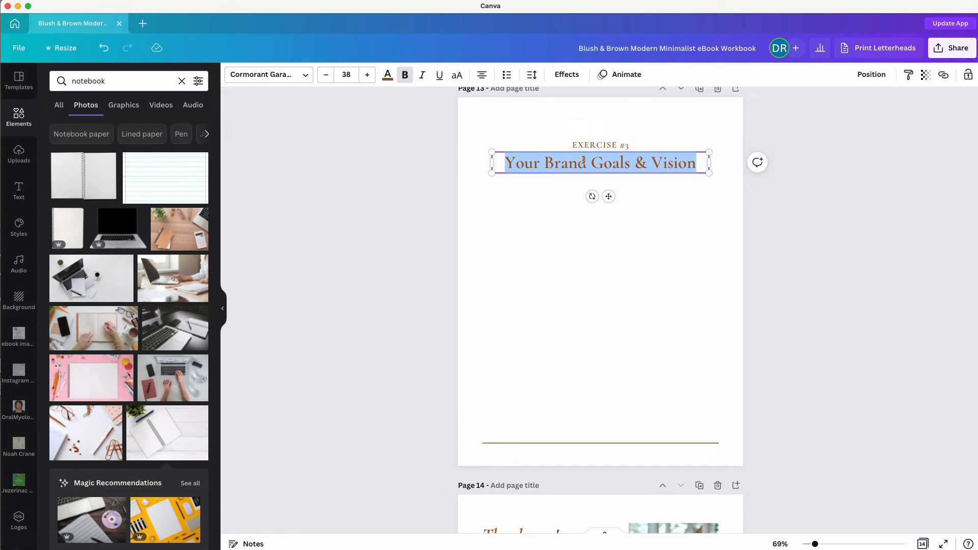
{"action": "type", "text": "Notes"}
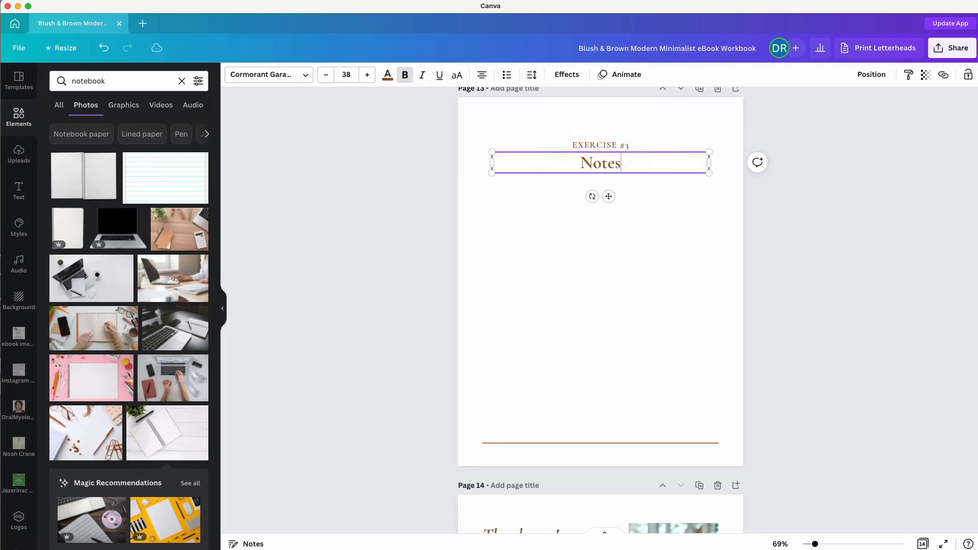
{"action": "left_click", "coordinate": [426, 188]}
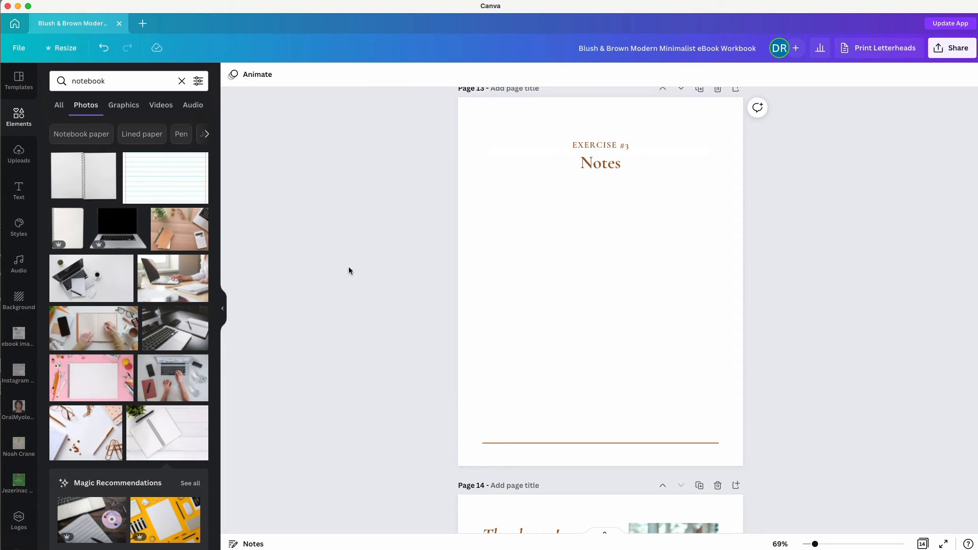
Add a margin-to-margin grey line of weight 2 just under the Notes heading.
{"action": "key", "text": "l"}
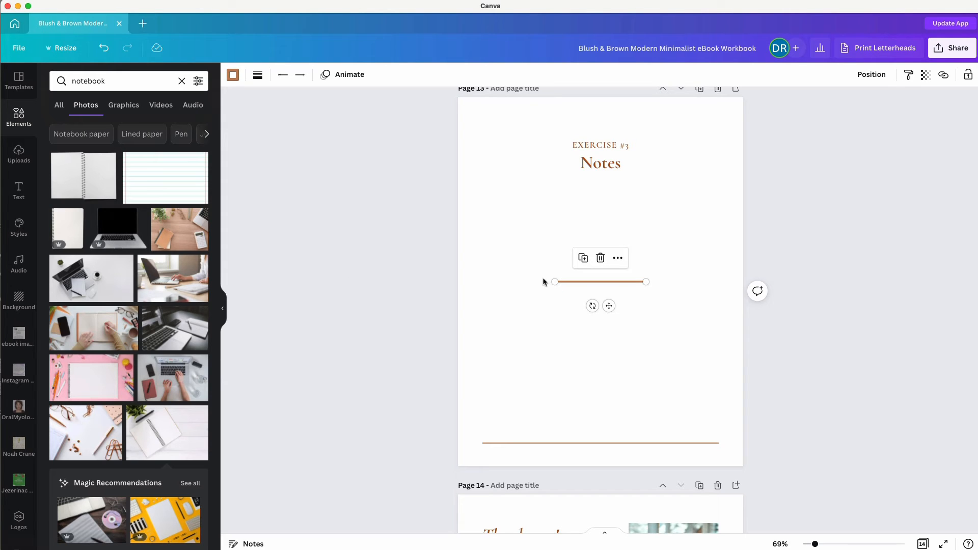
{"action": "left_click_drag", "start_coordinate": [555, 281], "coordinate": [483, 282]}
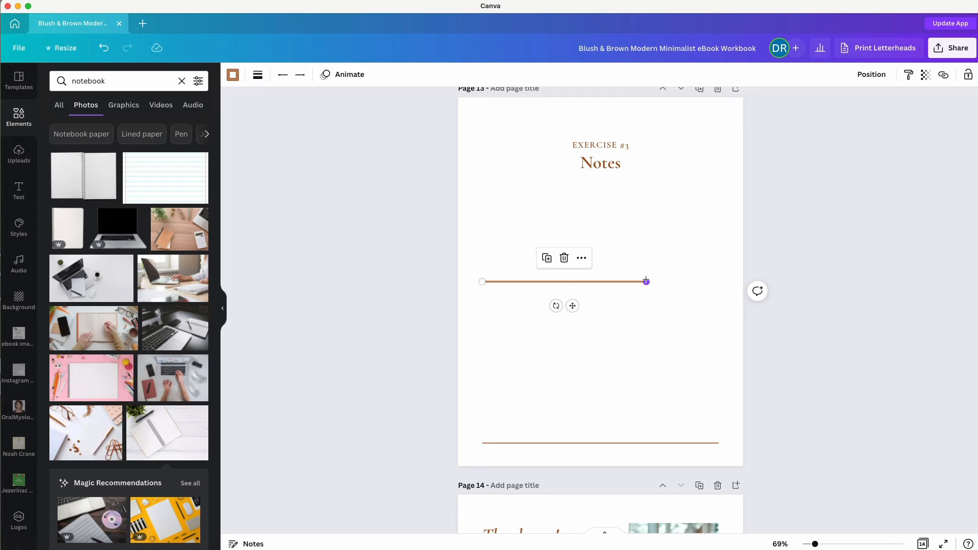
{"action": "left_click_drag", "start_coordinate": [646, 282], "coordinate": [718, 281]}
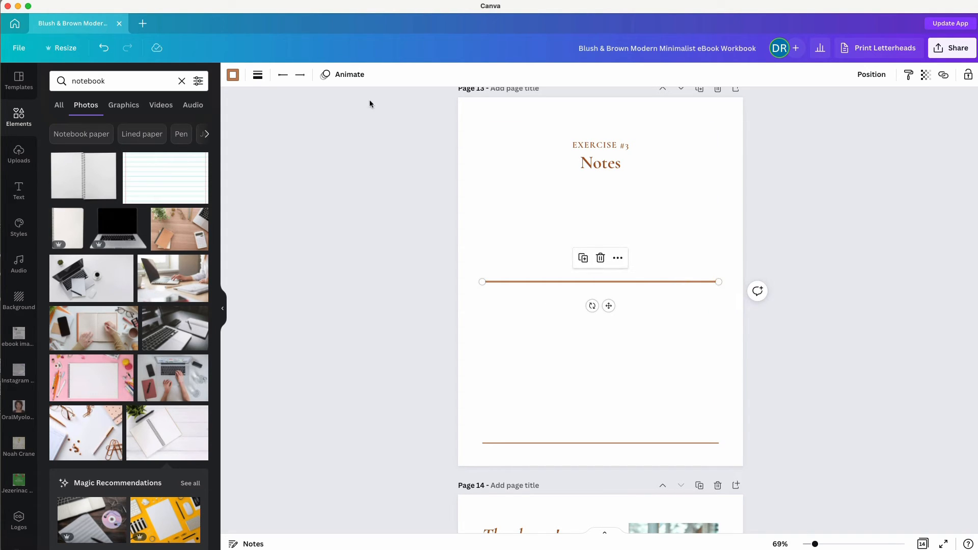
{"action": "left_click", "coordinate": [234, 76]}
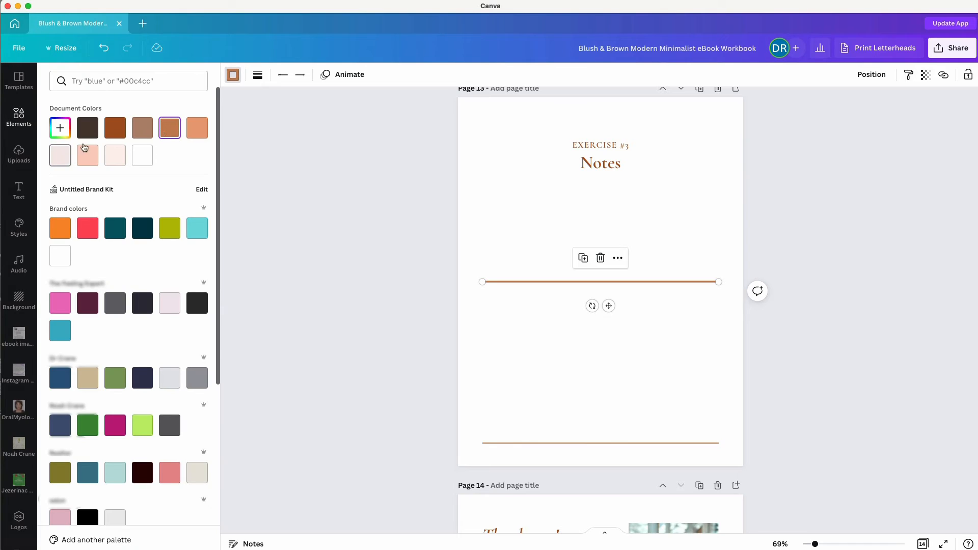
{"action": "left_click", "coordinate": [196, 371]}
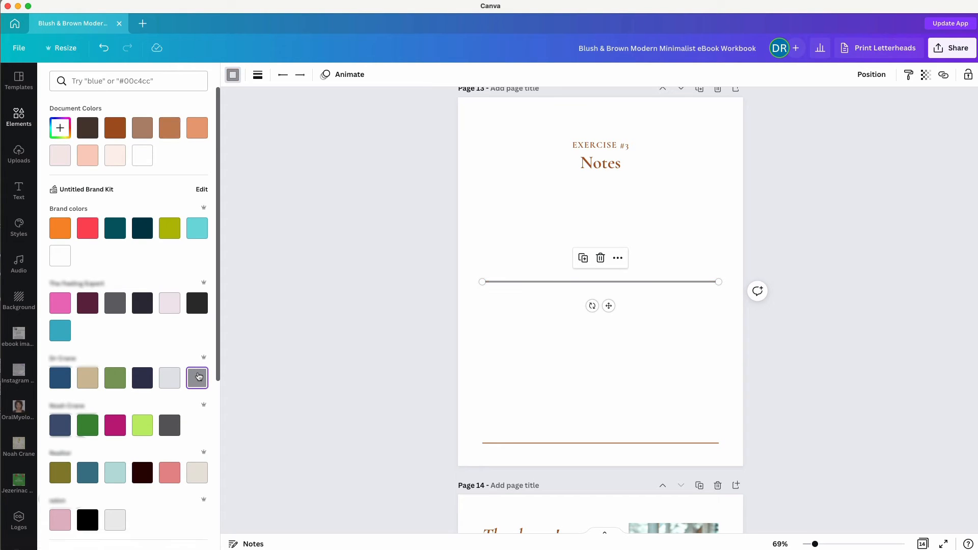
{"action": "left_click", "coordinate": [258, 75]}
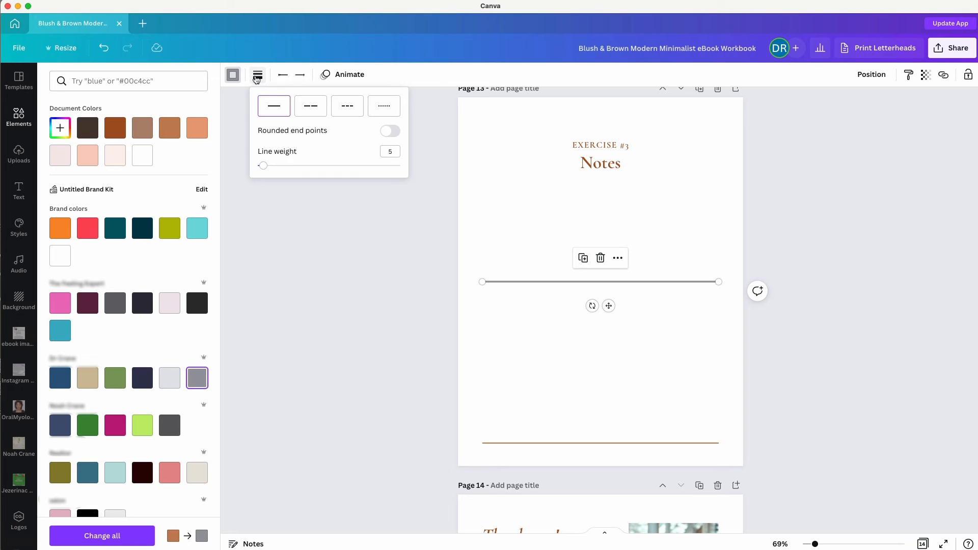
{"action": "left_click", "coordinate": [393, 152]}
{"action": "key", "text": "Return"}
{"action": "left_click", "coordinate": [411, 280]}
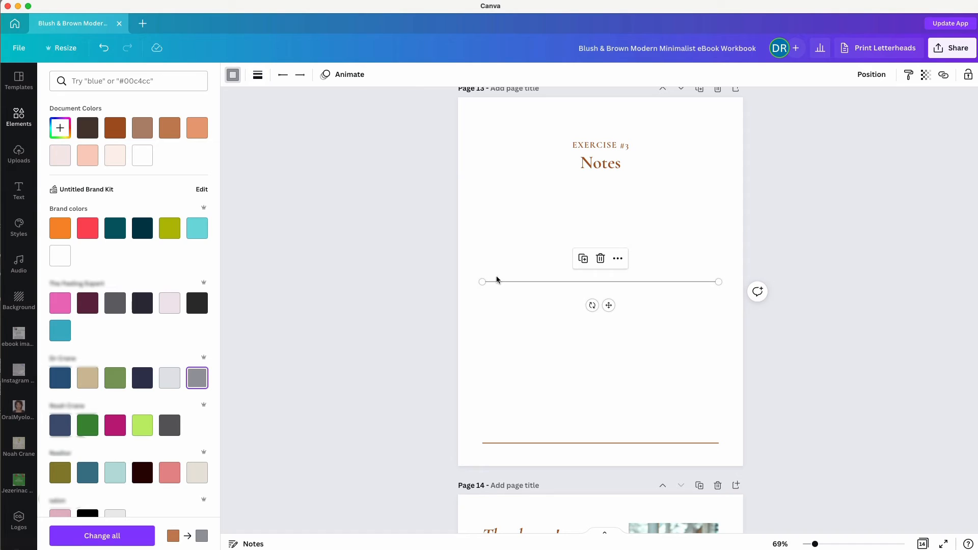
{"action": "left_click_drag", "start_coordinate": [506, 282], "coordinate": [506, 190]}
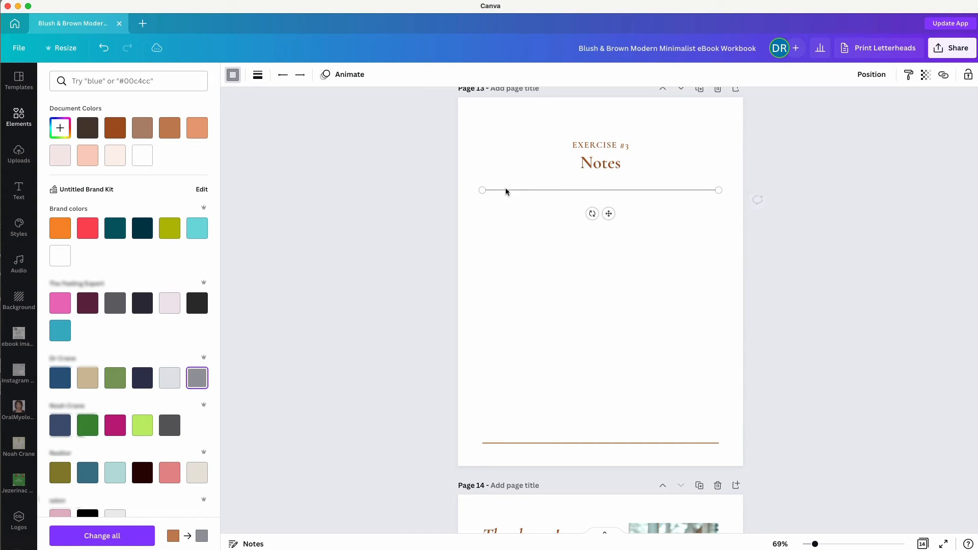
Keep the original grey and set the line's transparency to 45.
{"action": "left_click", "coordinate": [164, 383]}
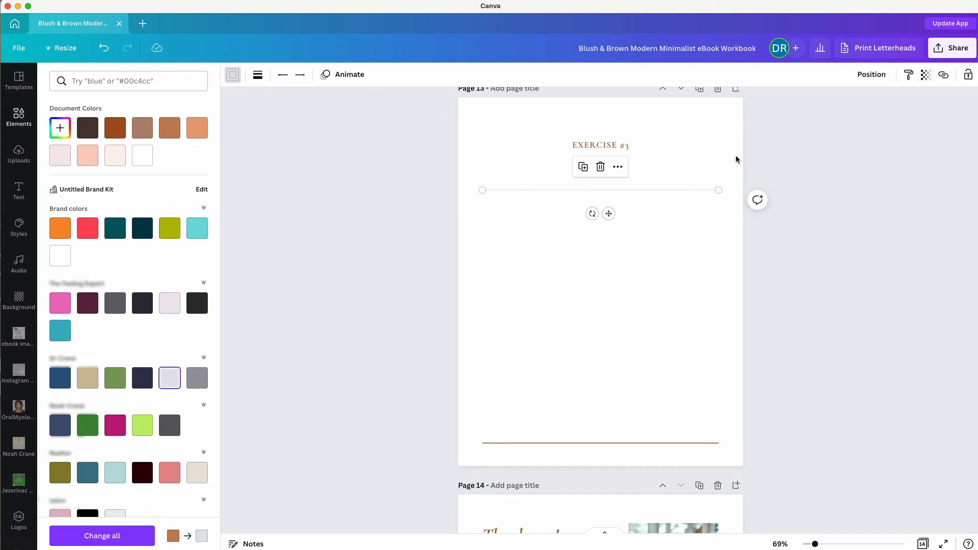
{"action": "key", "text": "super+z"}
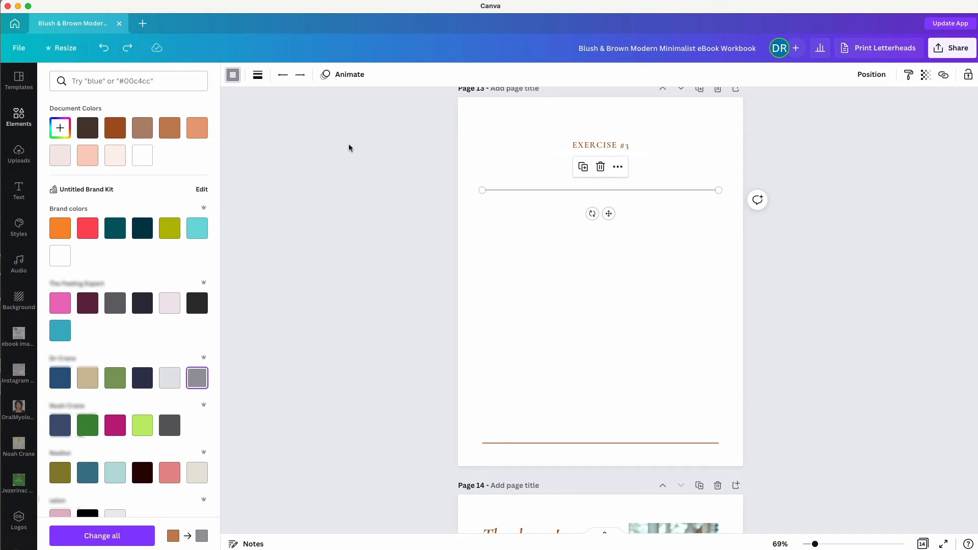
{"action": "left_click", "coordinate": [925, 75]}
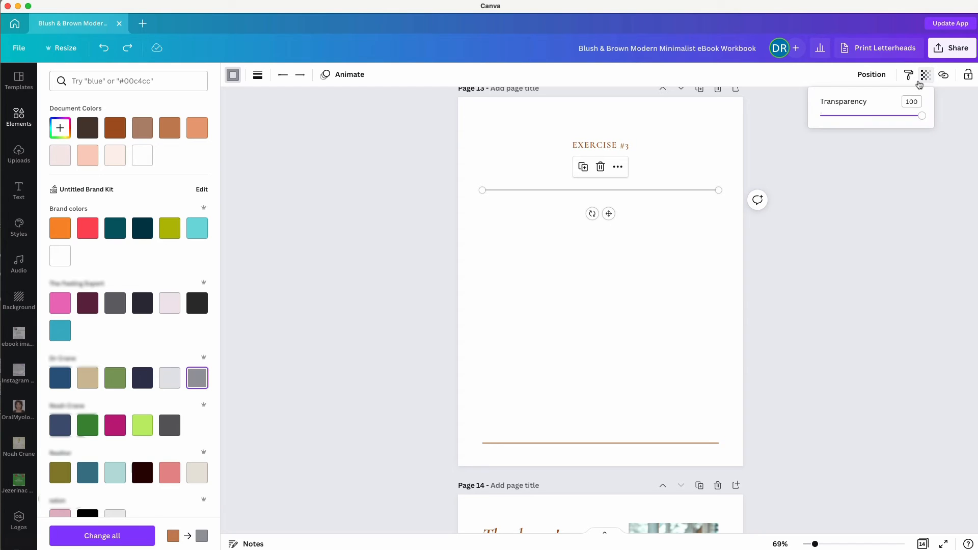
{"action": "left_click", "coordinate": [893, 117]}
{"action": "left_click", "coordinate": [866, 117]}
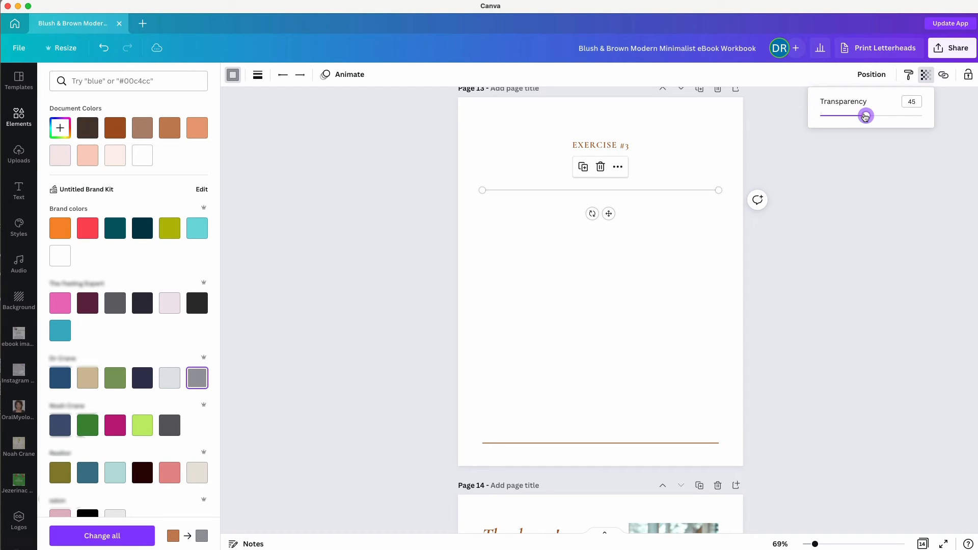
{"action": "left_click", "coordinate": [856, 193]}
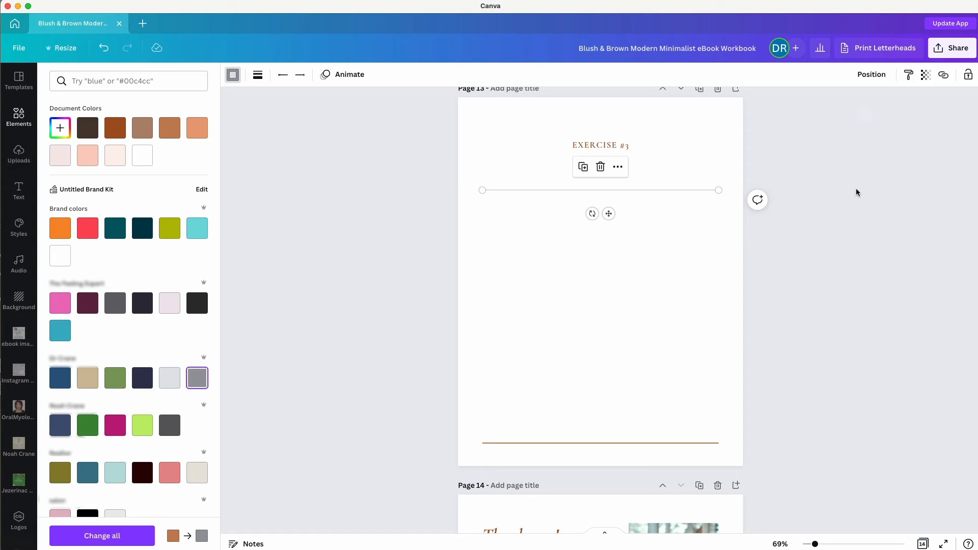
Duplicate the line, left-align the copies, and move the last one above the brown line.
{"action": "key", "text": "super+d"}
{"action": "key", "text": "super+d"}
{"action": "key", "text": "super+d"}
{"action": "key", "text": "super+d"}
{"action": "key", "text": "super+d"}
{"action": "key", "text": "super+d"}
{"action": "key", "text": "super+d"}
{"action": "key", "text": "super+d"}
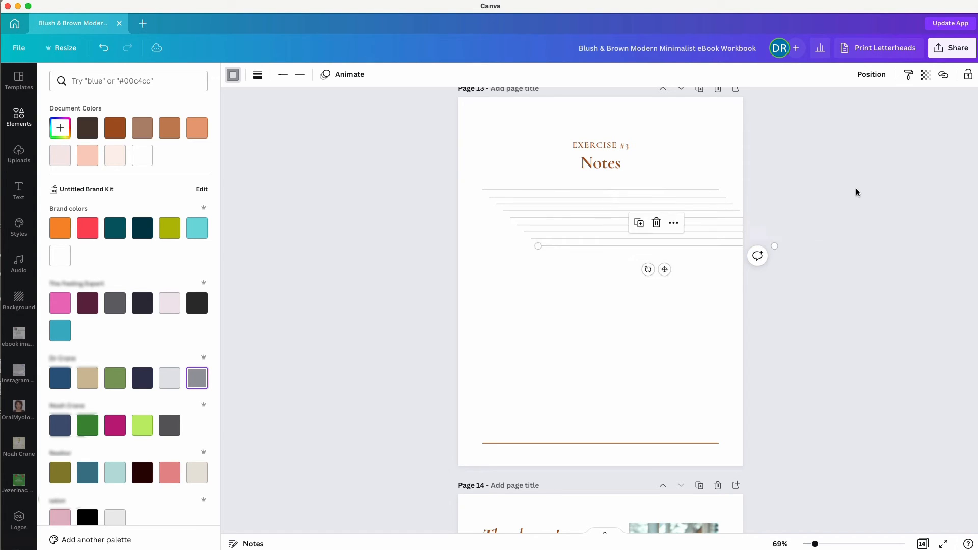
{"action": "key", "text": "super+d"}
{"action": "key", "text": "super+d"}
{"action": "key", "text": "super+d"}
{"action": "key", "text": "super+d"}
{"action": "key", "text": "super+d"}
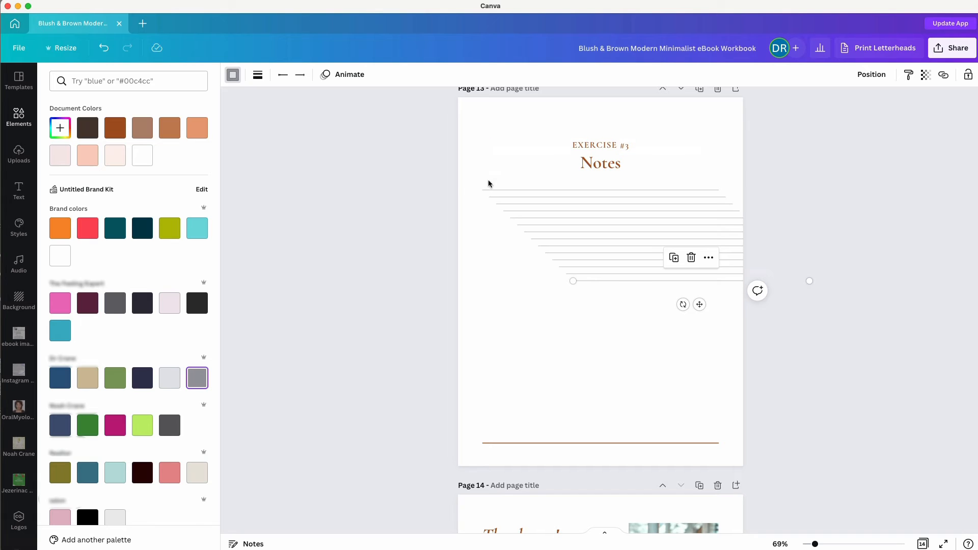
{"action": "left_click_drag", "start_coordinate": [437, 183], "coordinate": [638, 320]}
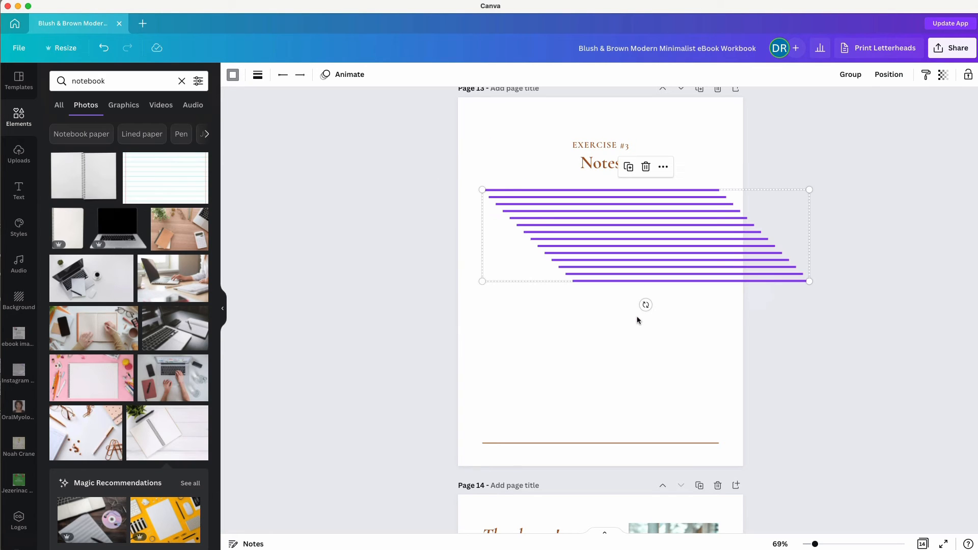
{"action": "left_click", "coordinate": [887, 75]}
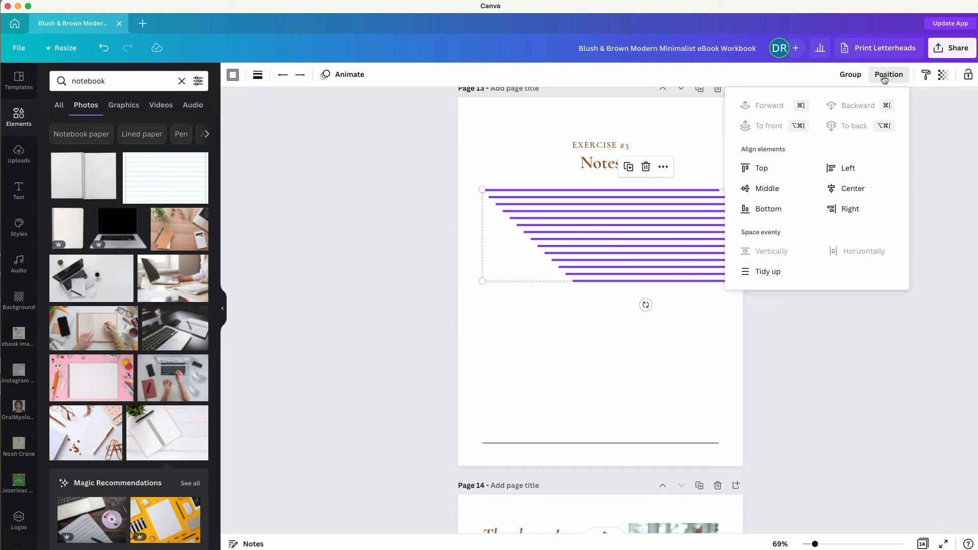
{"action": "left_click", "coordinate": [826, 169]}
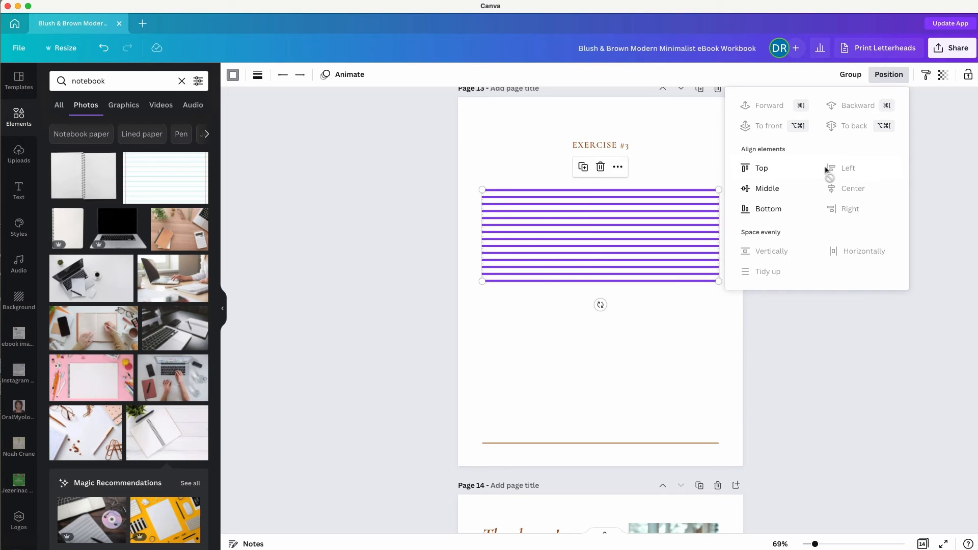
{"action": "left_click", "coordinate": [529, 320]}
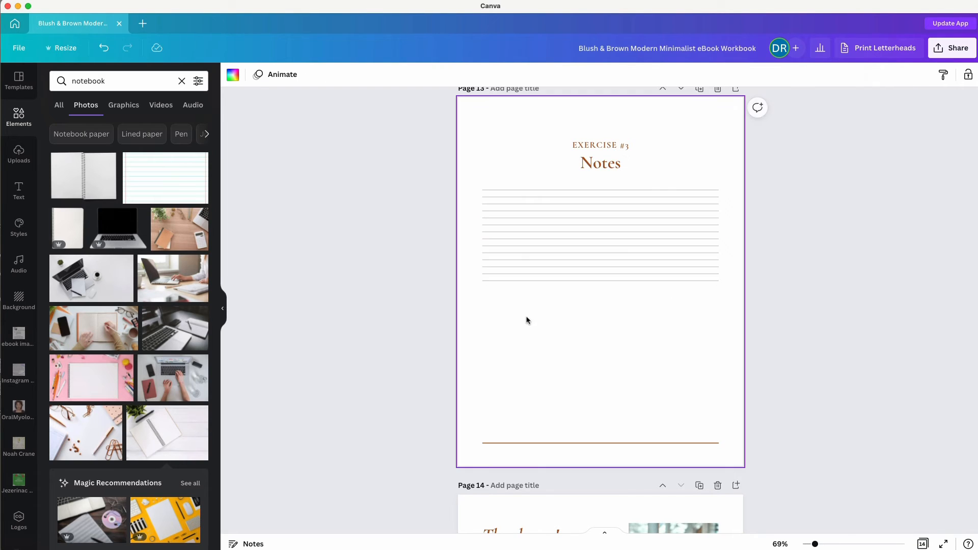
{"action": "left_click", "coordinate": [509, 283]}
{"action": "left_click_drag", "start_coordinate": [509, 284], "coordinate": [509, 425]}
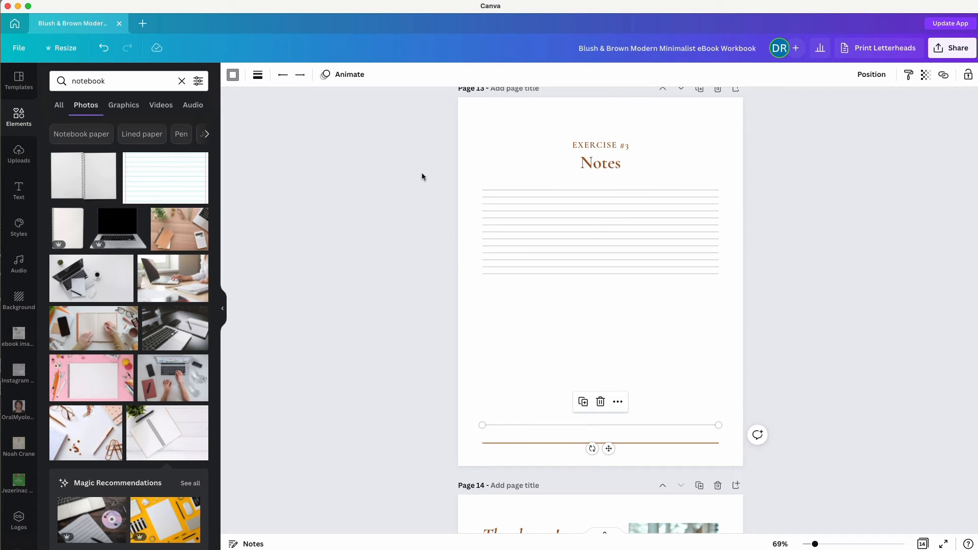
Space all the ruled lines evenly from top to bottom.
{"action": "left_click_drag", "start_coordinate": [422, 174], "coordinate": [559, 433]}
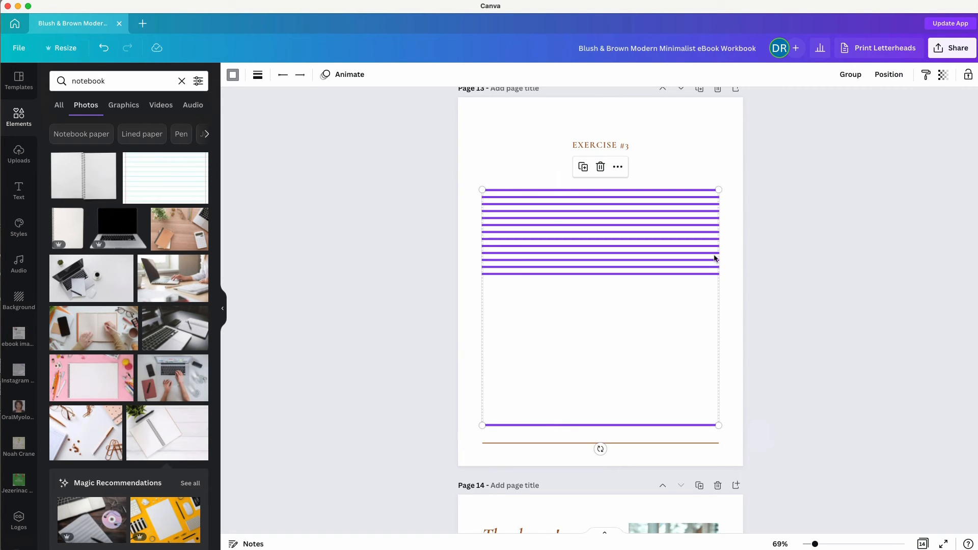
{"action": "left_click", "coordinate": [889, 74]}
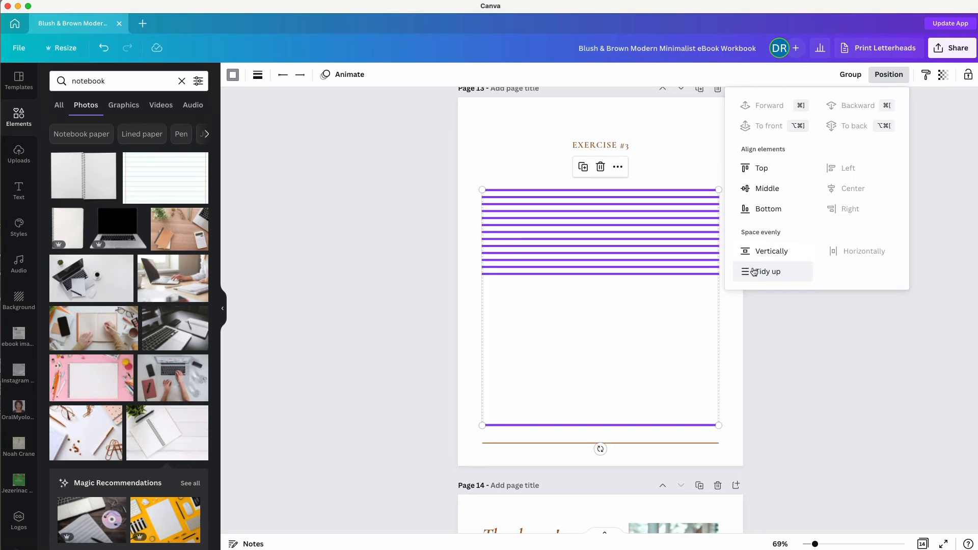
{"action": "left_click", "coordinate": [754, 247]}
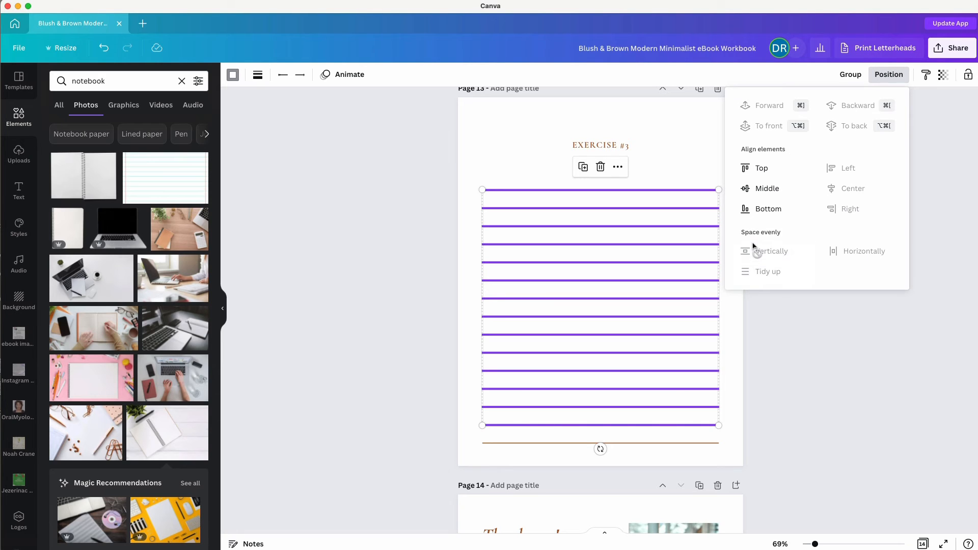
{"action": "key", "text": "Escape"}
{"action": "left_click", "coordinate": [403, 304]}
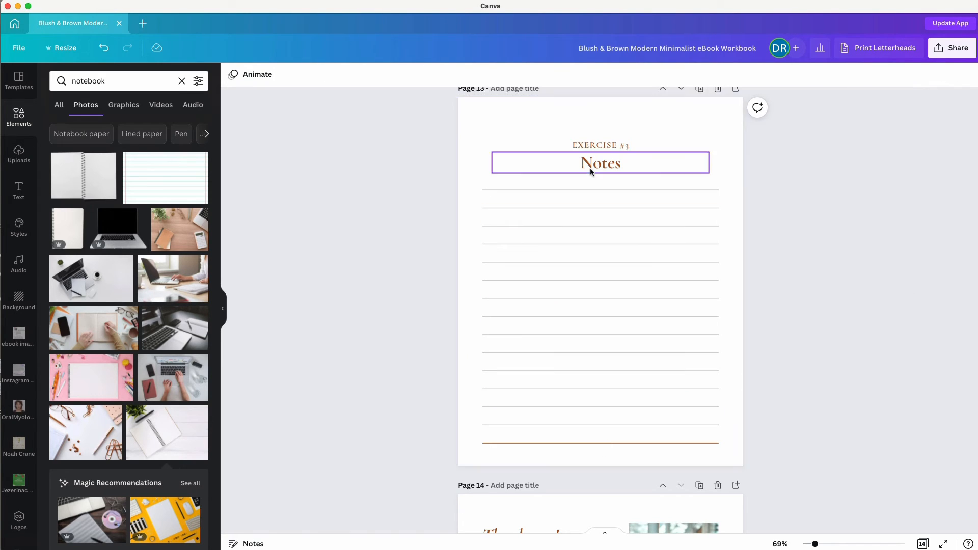
Make two duplicates of the Notes page.
{"action": "scroll", "coordinate": [699, 111], "scroll_direction": "up", "scroll_amount": 1}
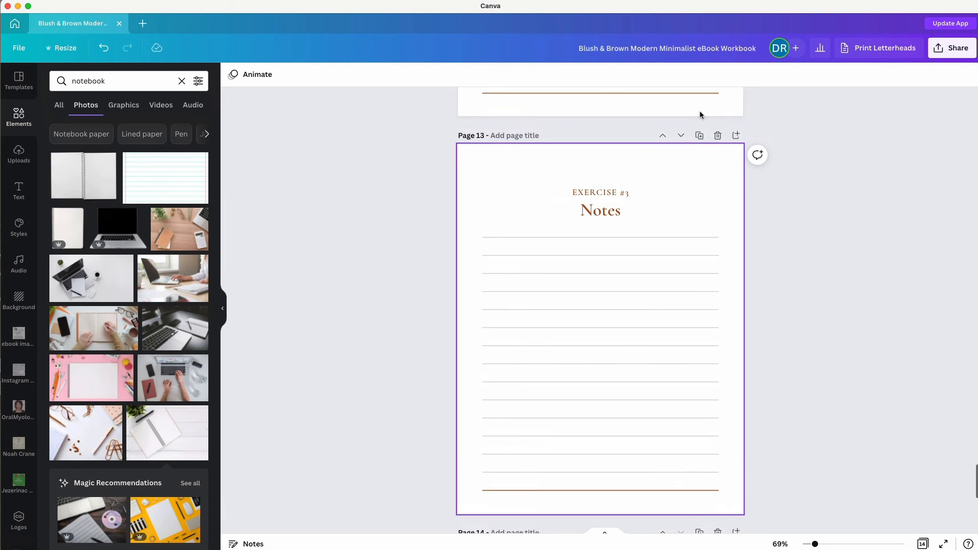
{"action": "left_click", "coordinate": [699, 135]}
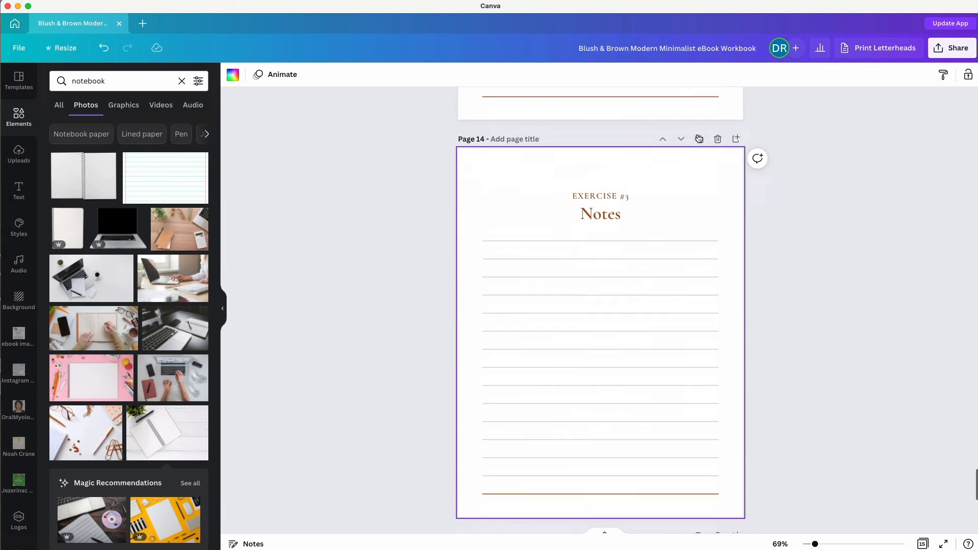
{"action": "left_click", "coordinate": [699, 136]}
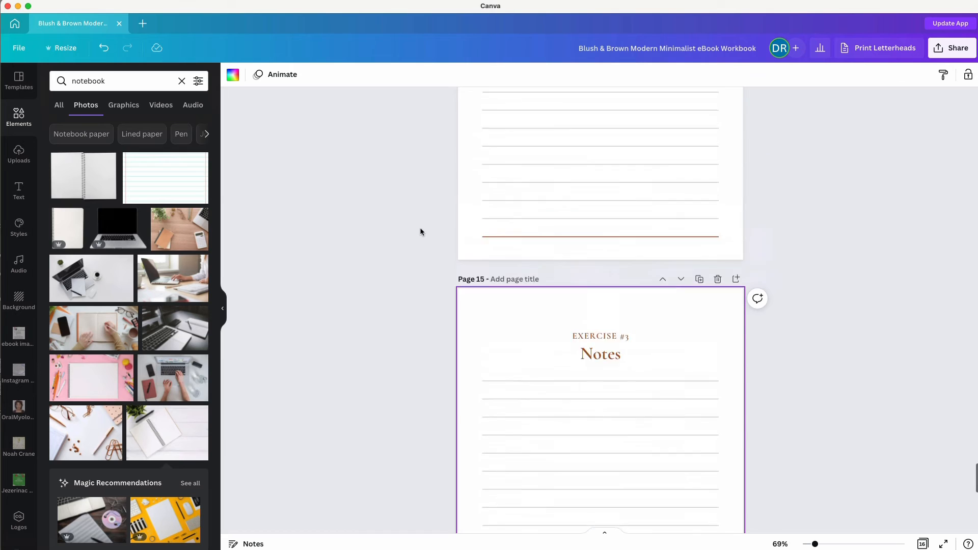
{"action": "scroll", "coordinate": [421, 232], "scroll_direction": "up", "scroll_amount": 20}
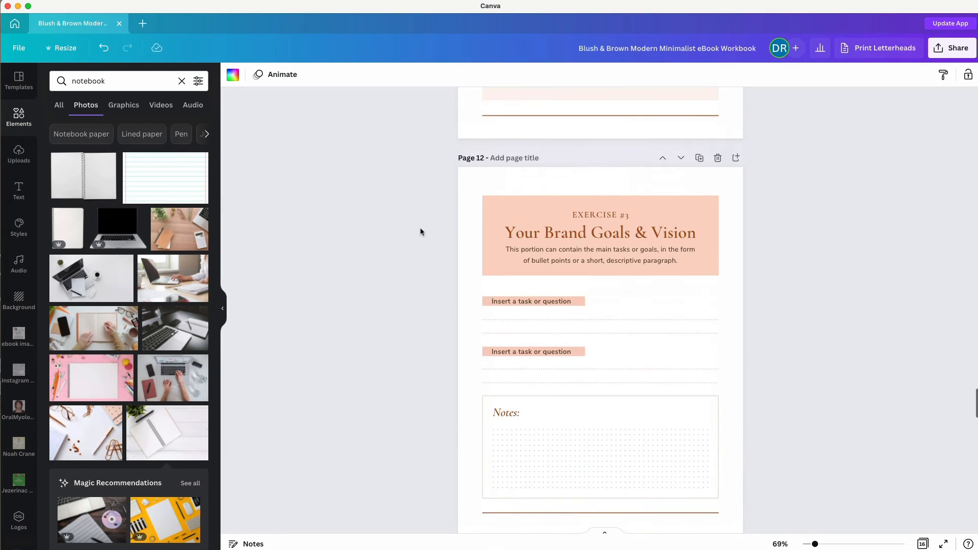
{"action": "scroll", "coordinate": [421, 232], "scroll_direction": "up", "scroll_amount": 15}
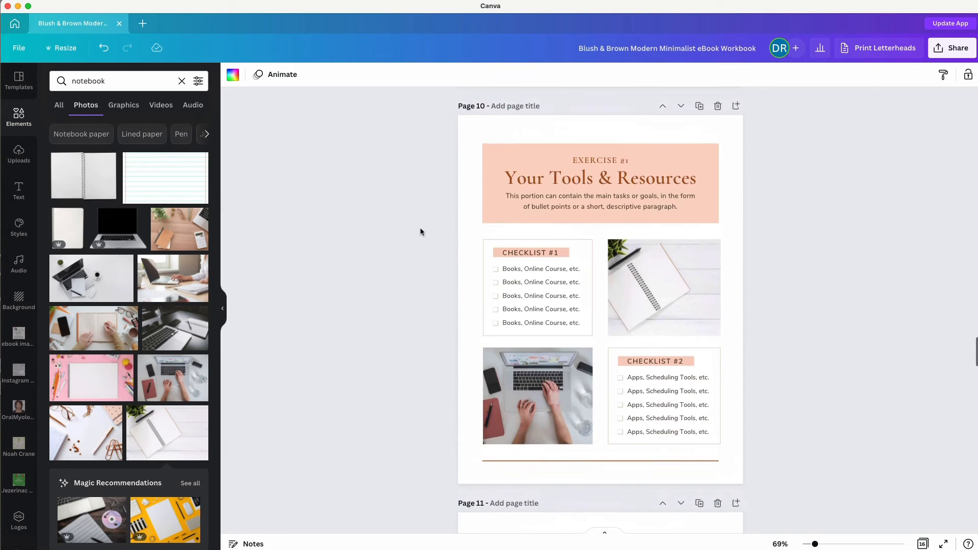
{"action": "scroll", "coordinate": [421, 232], "scroll_direction": "down", "scroll_amount": 15}
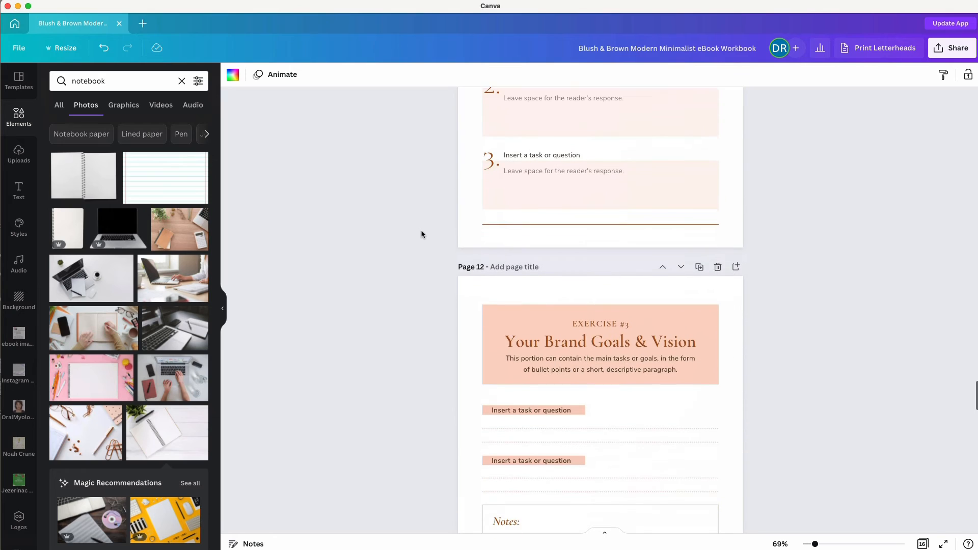
{"action": "scroll", "coordinate": [535, 322], "scroll_direction": "down", "scroll_amount": 10}
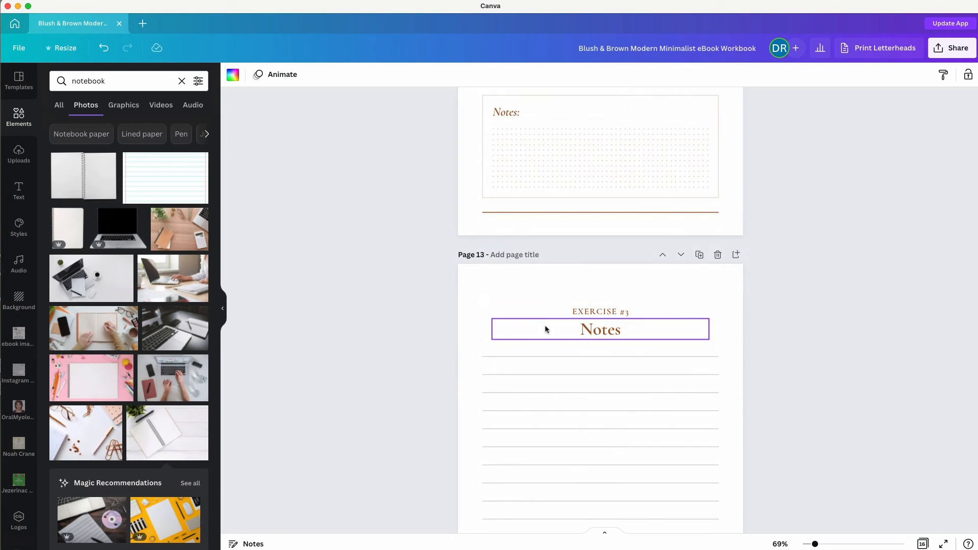
Renumber one Notes page's label to EXERCISE #2.
{"action": "left_click", "coordinate": [611, 312]}
{"action": "left_click", "coordinate": [634, 311]}
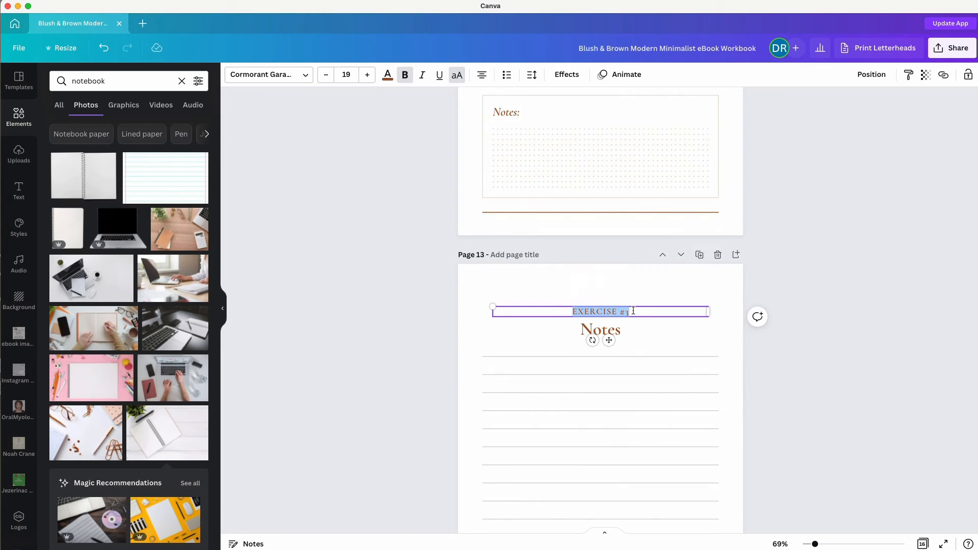
{"action": "left_click", "coordinate": [633, 310]}
{"action": "key", "text": "BackSpace"}
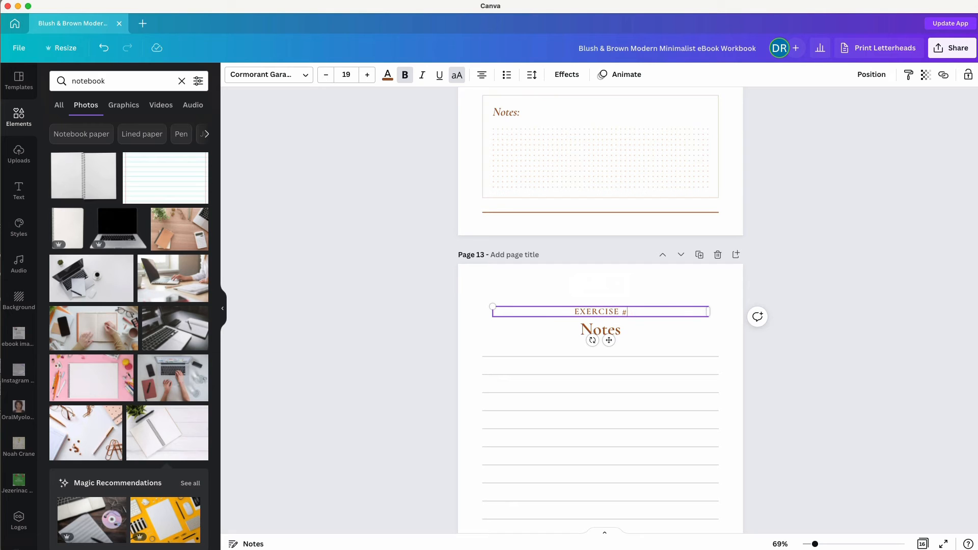
{"action": "type", "text": "2"}
{"action": "left_click", "coordinate": [378, 324]}
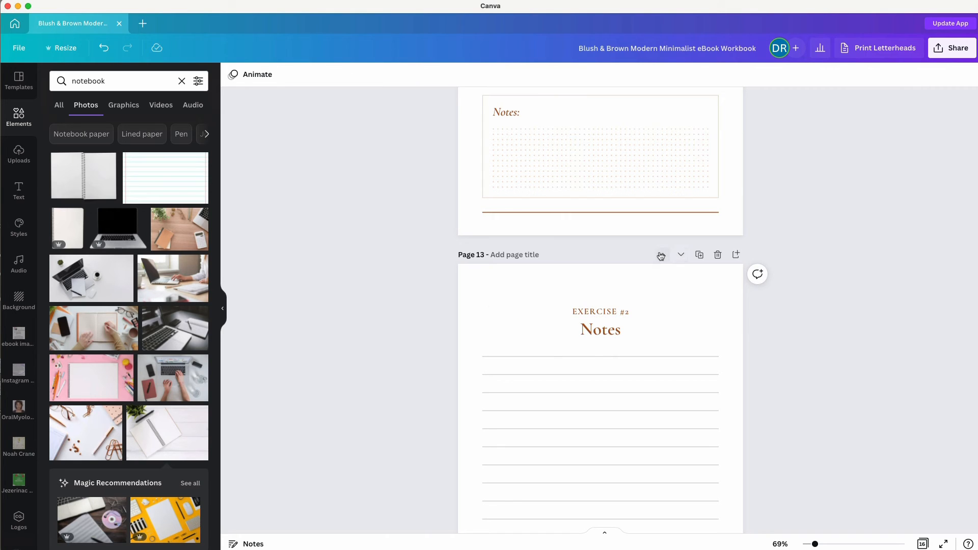
Move the EXERCISE #2 Notes page up to page 8 and show the page grid.
{"action": "left_click", "coordinate": [663, 255]}
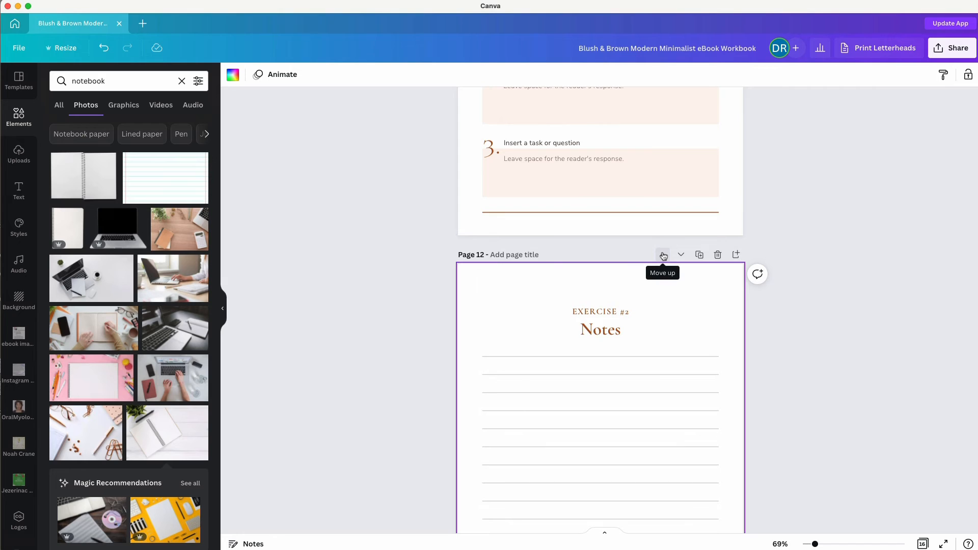
{"action": "left_click", "coordinate": [663, 254]}
{"action": "left_click", "coordinate": [663, 255]}
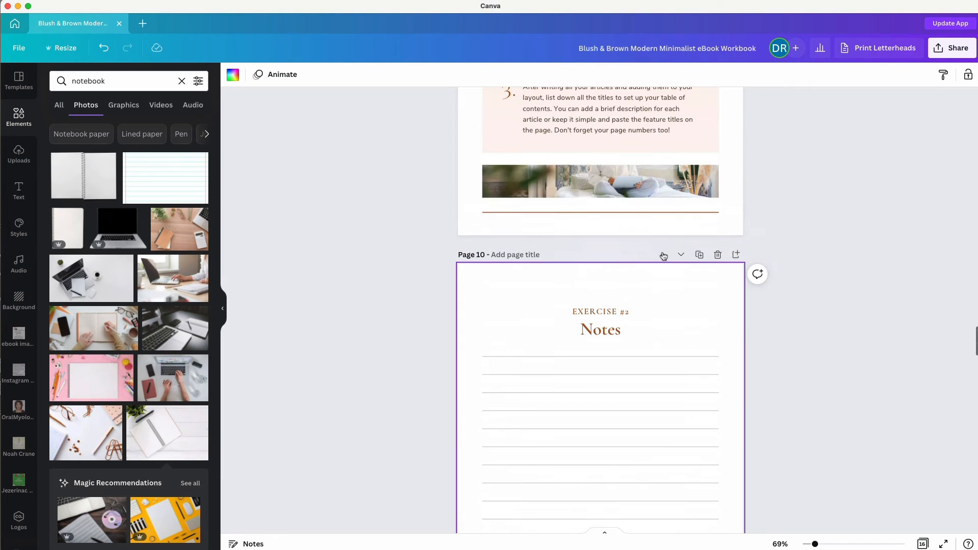
{"action": "scroll", "coordinate": [376, 268], "scroll_direction": "up", "scroll_amount": 2}
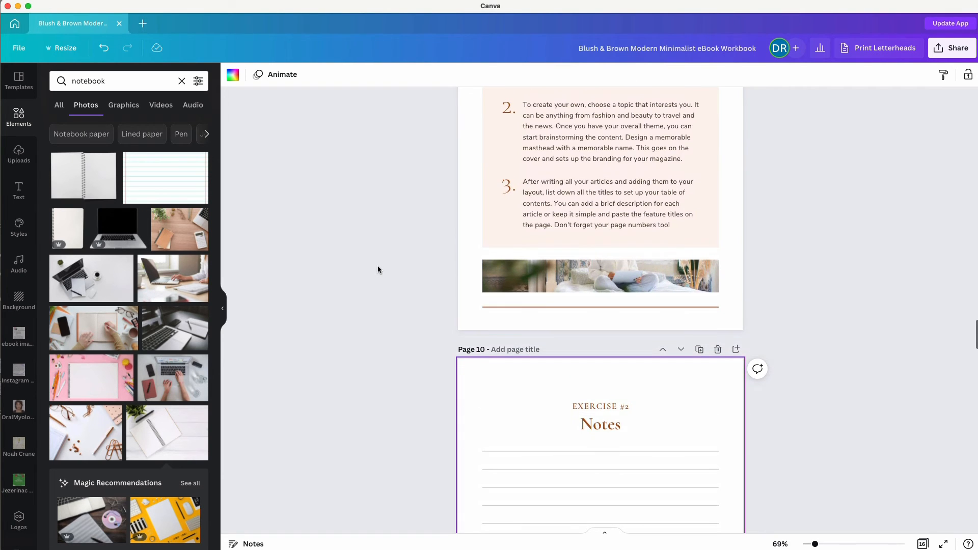
{"action": "left_click", "coordinate": [663, 351]}
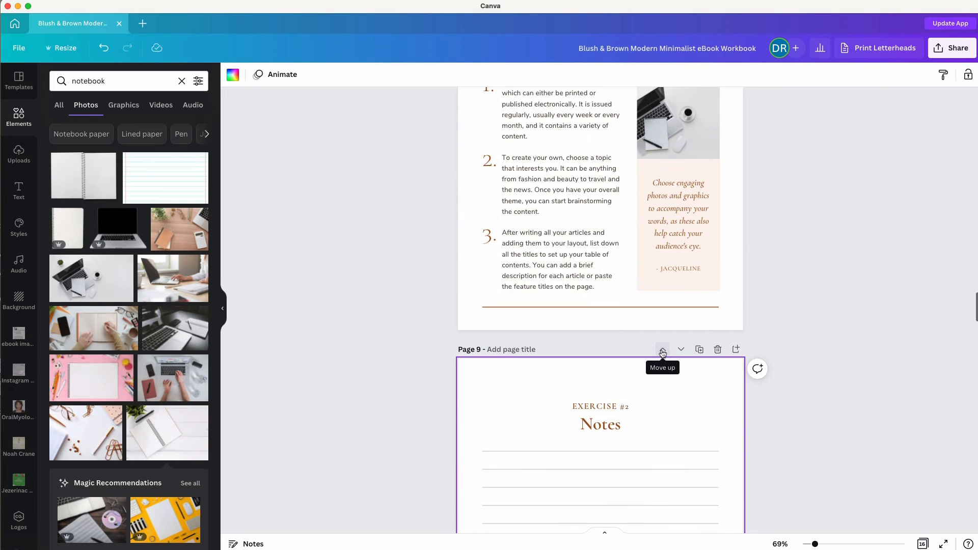
{"action": "left_click", "coordinate": [662, 350]}
{"action": "scroll", "coordinate": [354, 350], "scroll_direction": "down", "scroll_amount": 4}
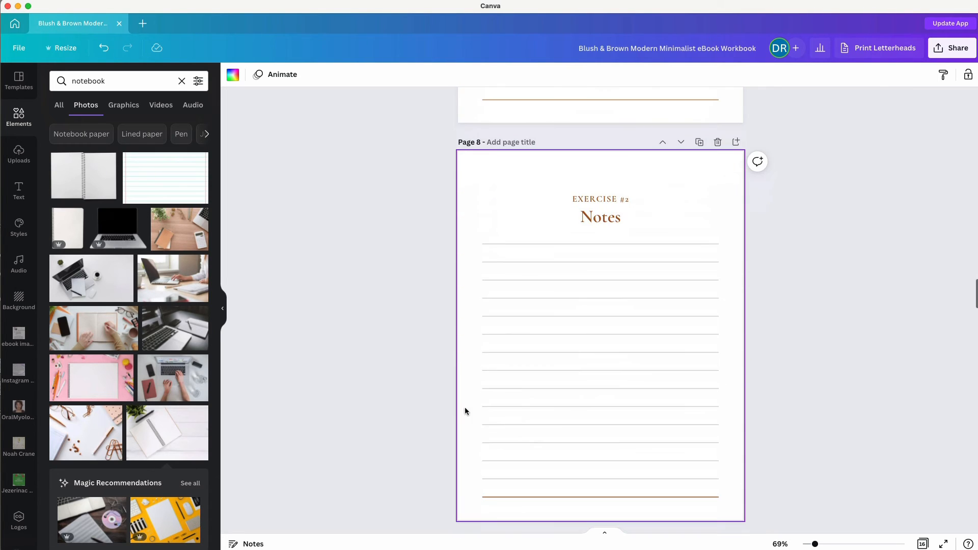
{"action": "left_click", "coordinate": [923, 544]}
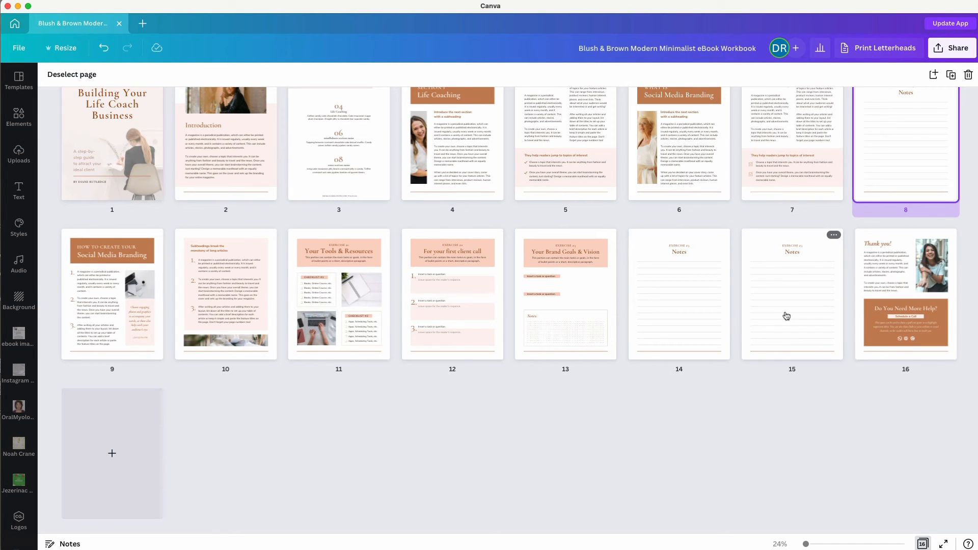
Move the page 15 Notes page between pages 5 and 6 and open it.
{"action": "left_click", "coordinate": [787, 316]}
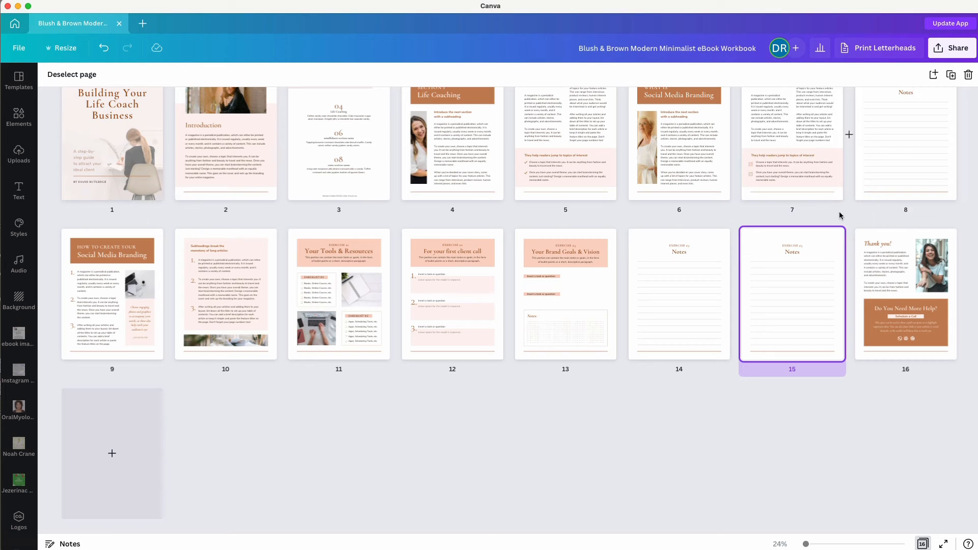
{"action": "left_click_drag", "start_coordinate": [781, 273], "coordinate": [606, 149]}
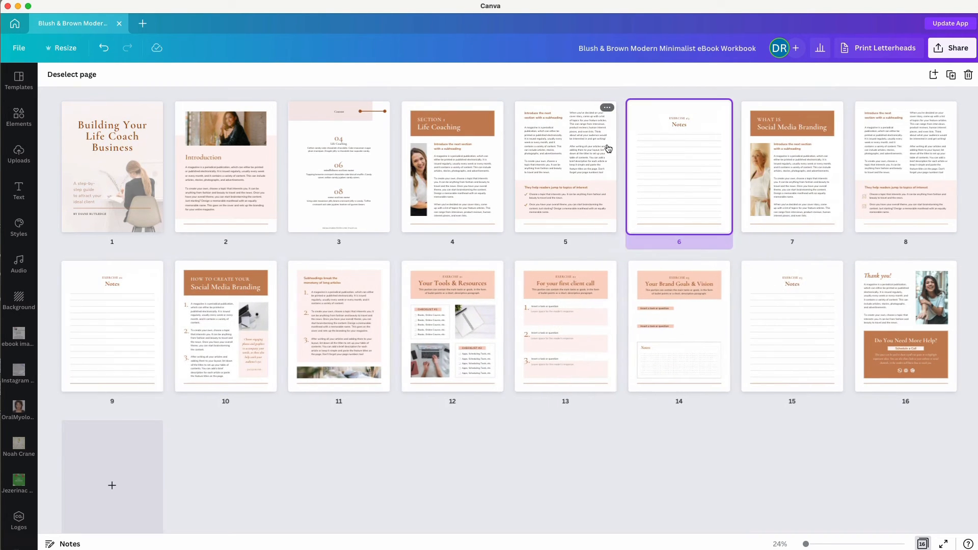
{"action": "double_click", "coordinate": [659, 140]}
Renumber page 6's label to EXERCISE #1, then open thank-you page 16.
{"action": "left_click", "coordinate": [633, 174]}
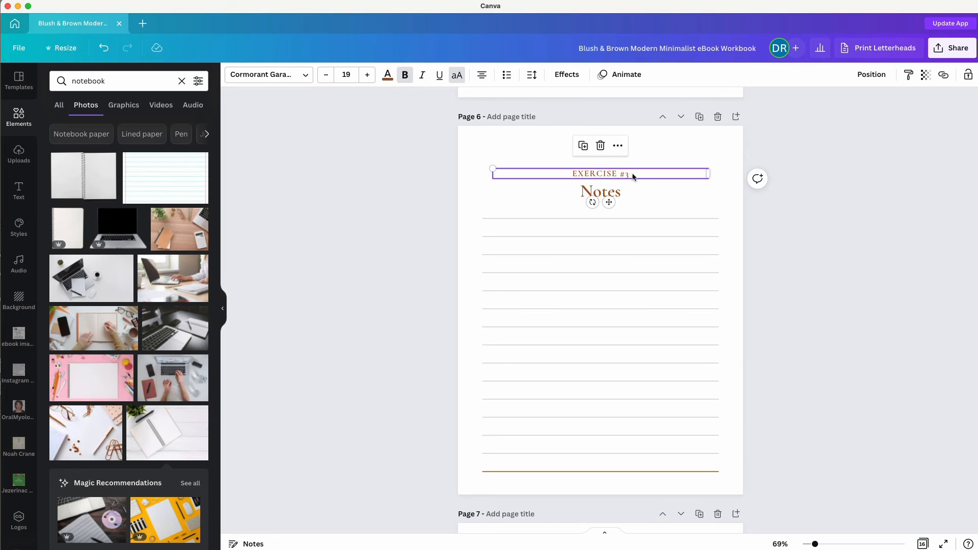
{"action": "left_click", "coordinate": [634, 175]}
{"action": "left_click", "coordinate": [633, 174]}
{"action": "key", "text": "BackSpace"}
{"action": "type", "text": "1"}
{"action": "left_click", "coordinate": [415, 227]}
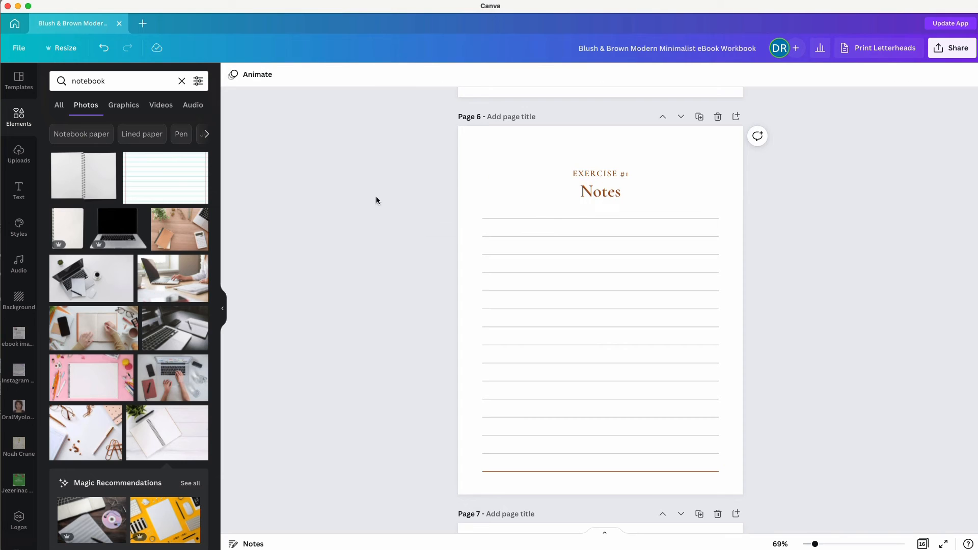
{"action": "left_click", "coordinate": [924, 544]}
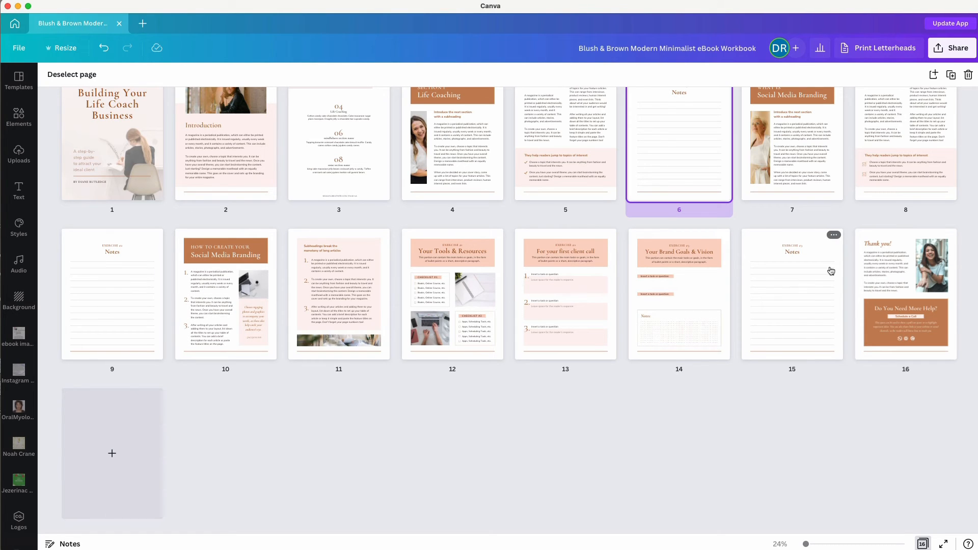
{"action": "double_click", "coordinate": [903, 271]}
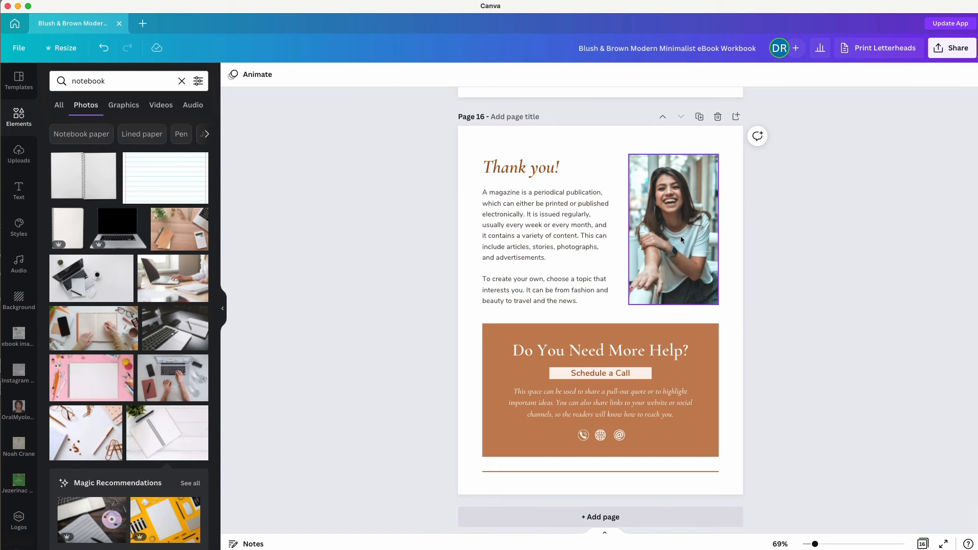
Put an uploaded portrait on page 16; retitle heading 'Coaches Academy', button 'Sign up today'.
{"action": "left_click", "coordinate": [15, 159]}
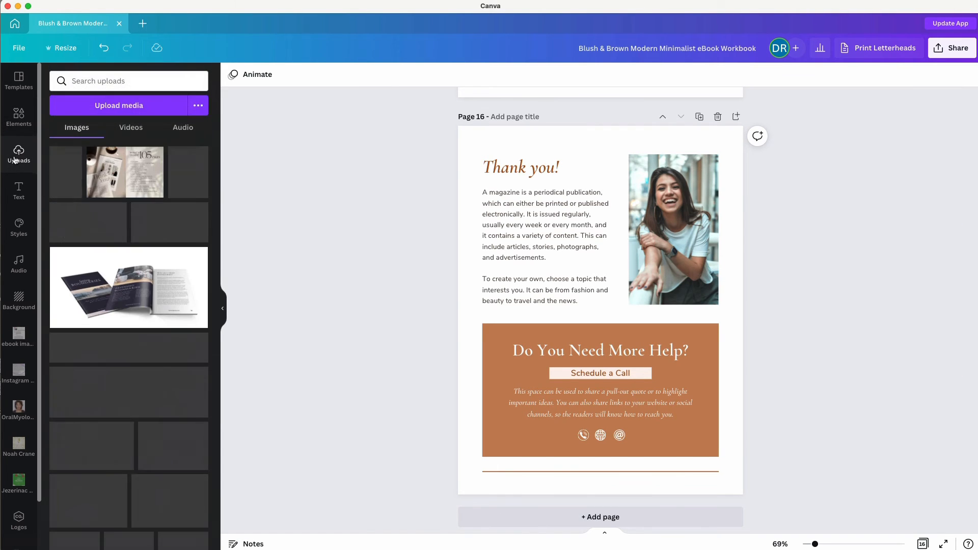
{"action": "left_click_drag", "start_coordinate": [65, 172], "coordinate": [680, 207]}
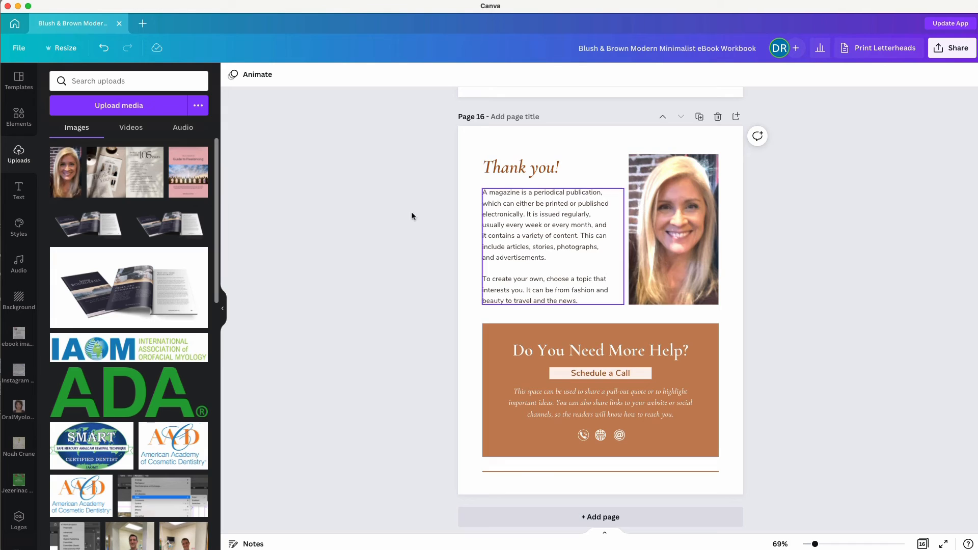
{"action": "double_click", "coordinate": [552, 351]}
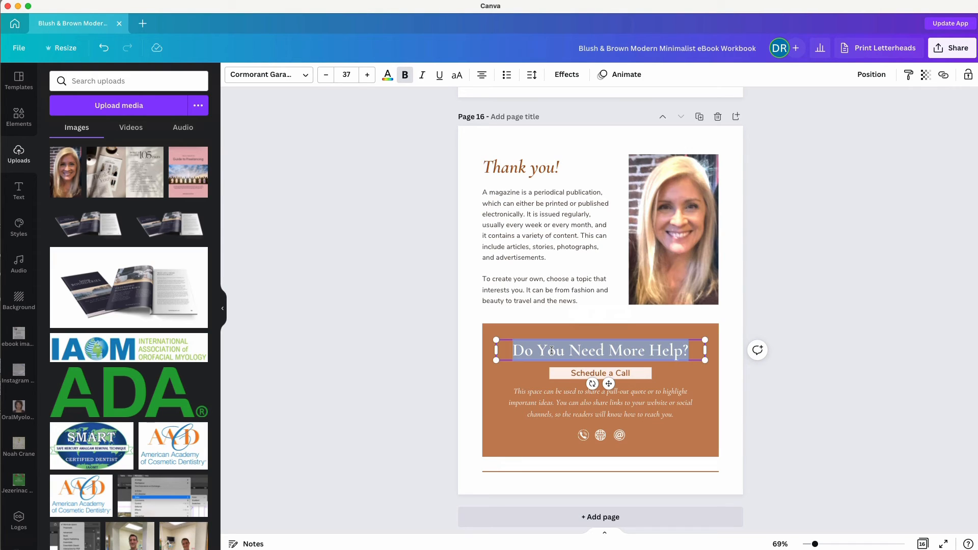
{"action": "type", "text": "Coa"}
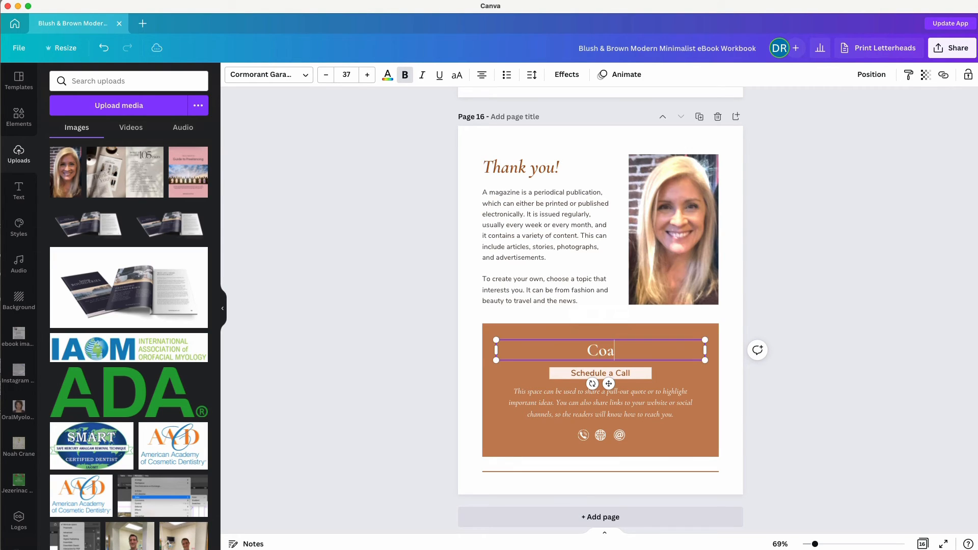
{"action": "type", "text": "ches Academy"}
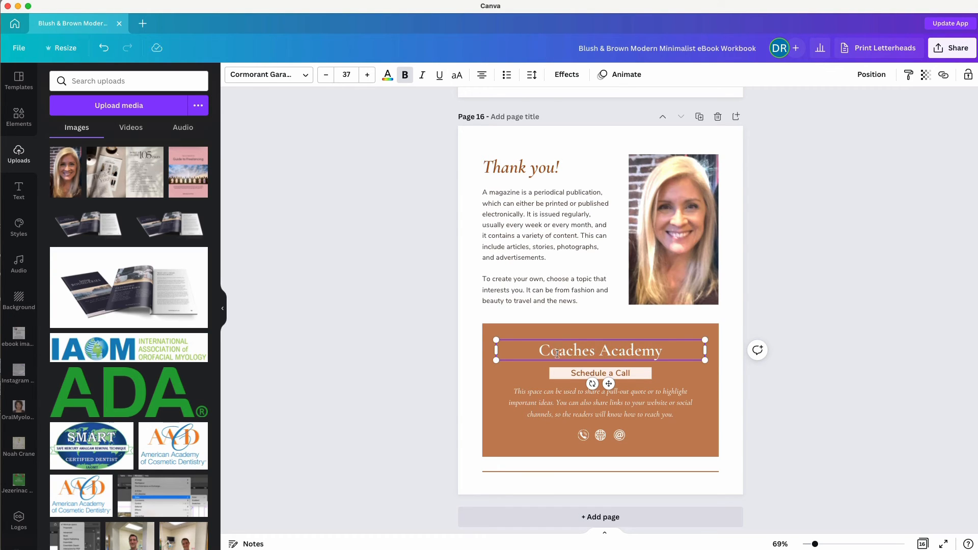
{"action": "double_click", "coordinate": [601, 373]}
{"action": "type", "text": "Sign"}
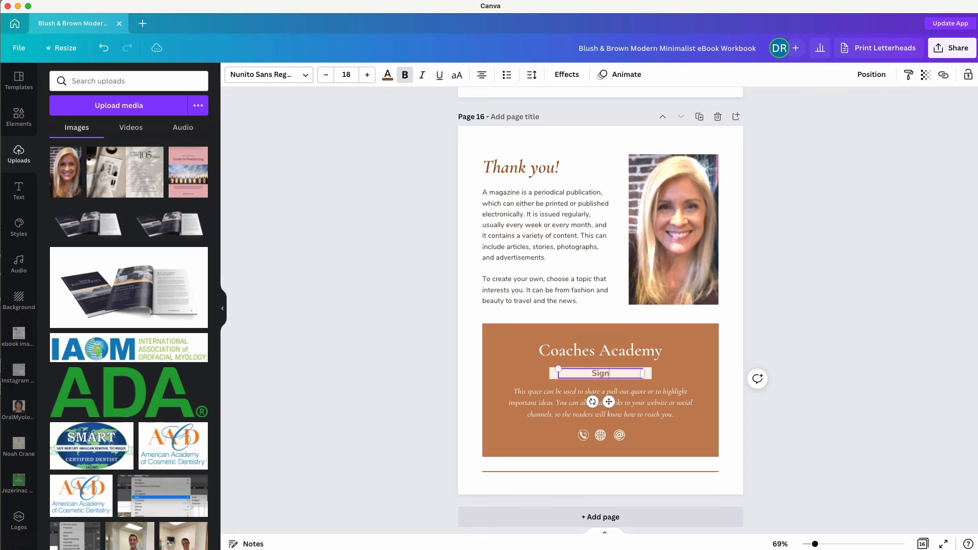
{"action": "type", "text": " up today"}
{"action": "left_click", "coordinate": [600, 435]}
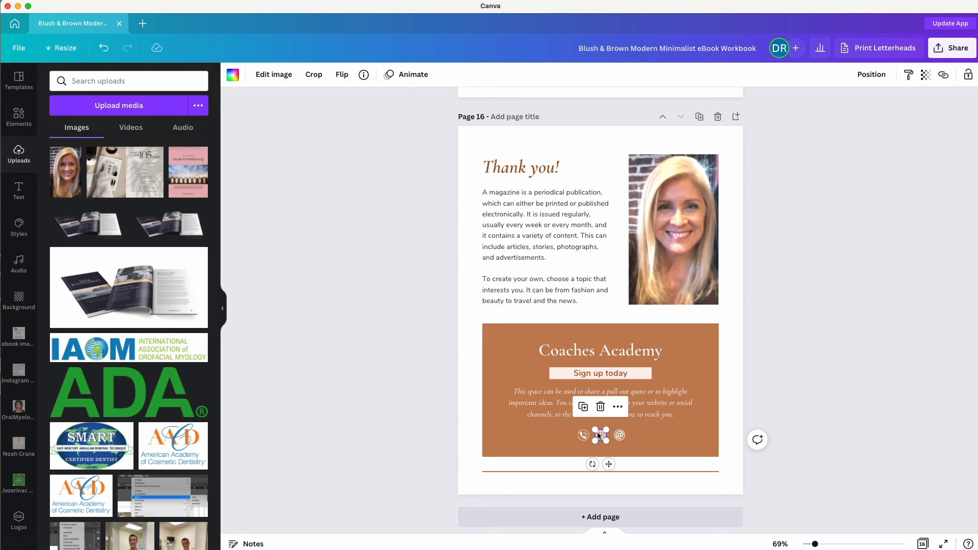
{"action": "left_click", "coordinate": [944, 74]}
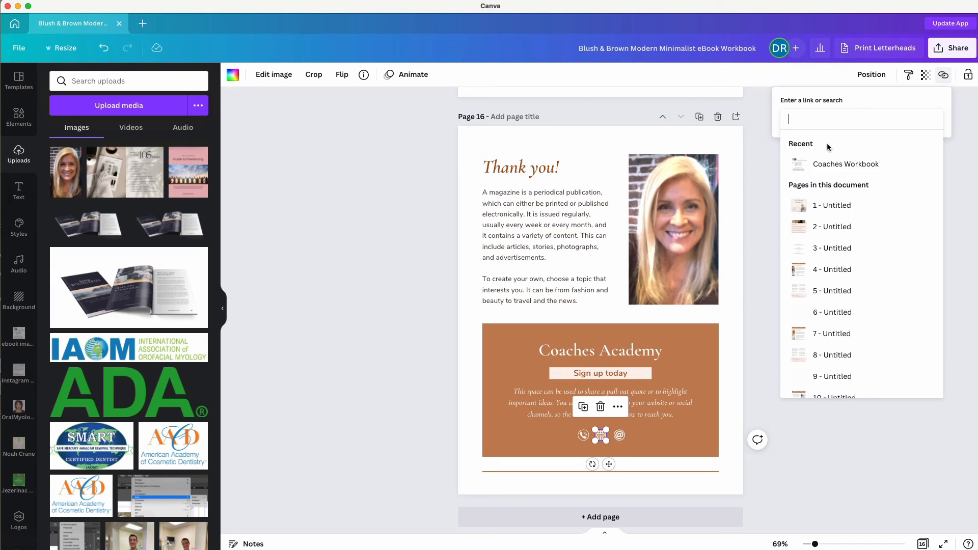
{"action": "type", "text": "www."}
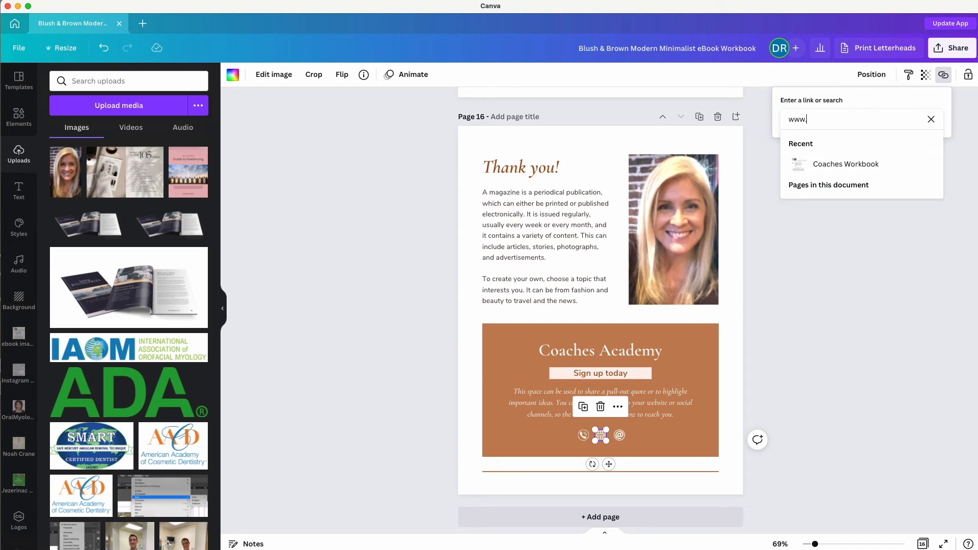
{"action": "type", "text": "brandtransform.com"}
{"action": "key", "text": "Return"}
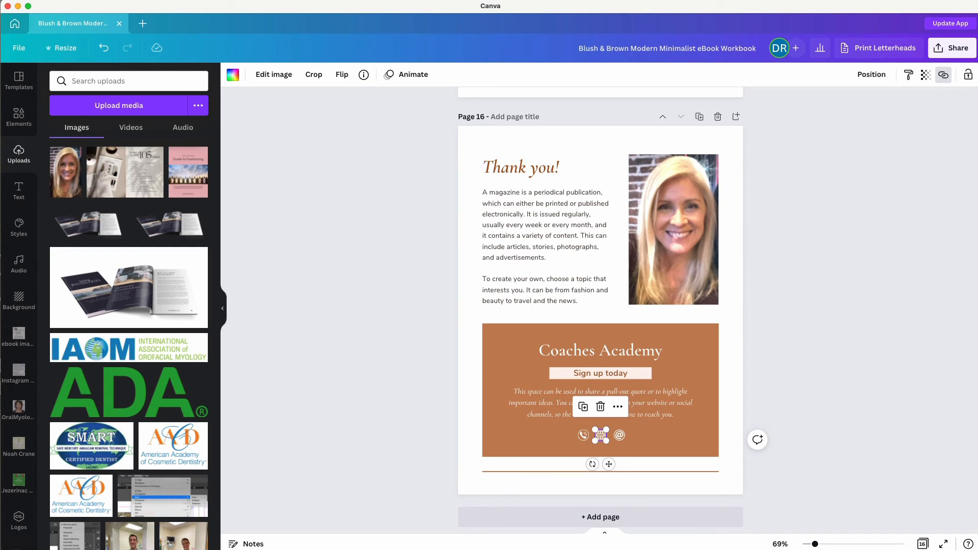
{"action": "left_click", "coordinate": [433, 431]}
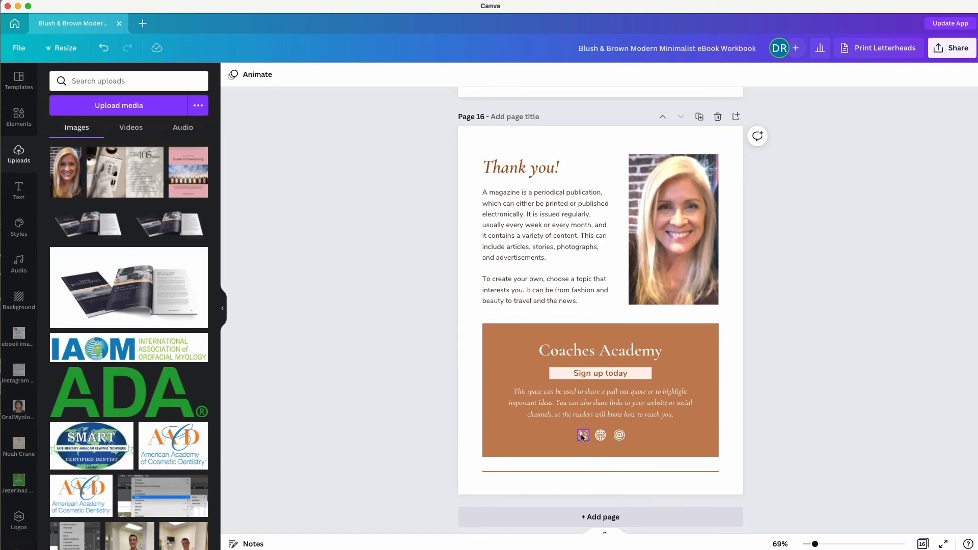
Shift the phone icon left and place a Coaches Academy copy on the icon row.
{"action": "left_click_drag", "start_coordinate": [583, 436], "coordinate": [513, 438]}
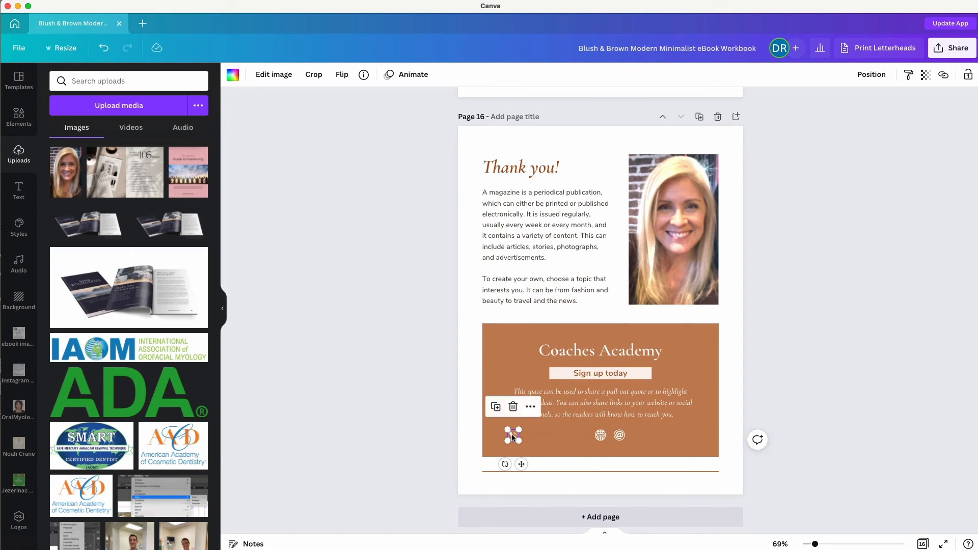
{"action": "left_click", "coordinate": [399, 416]}
{"action": "left_click", "coordinate": [541, 356]}
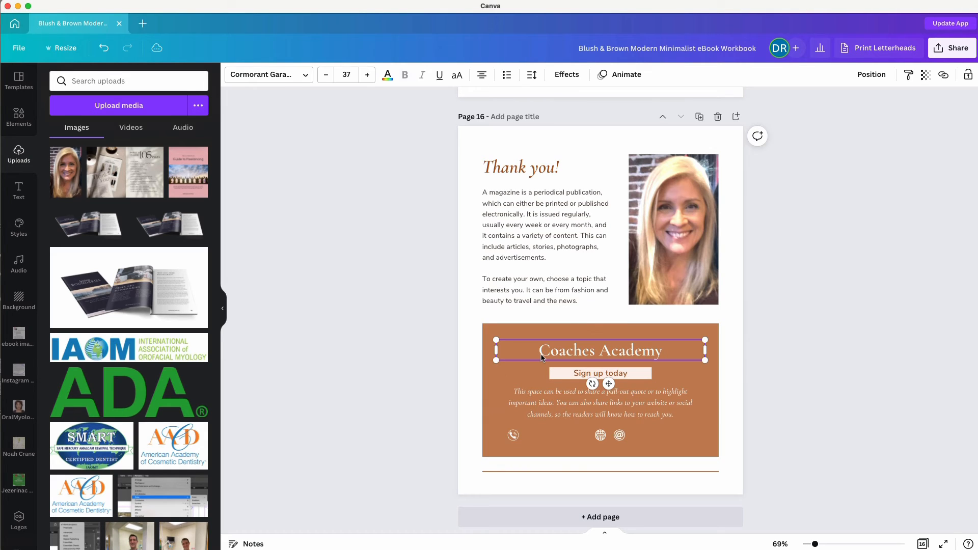
{"action": "key", "text": "super+d"}
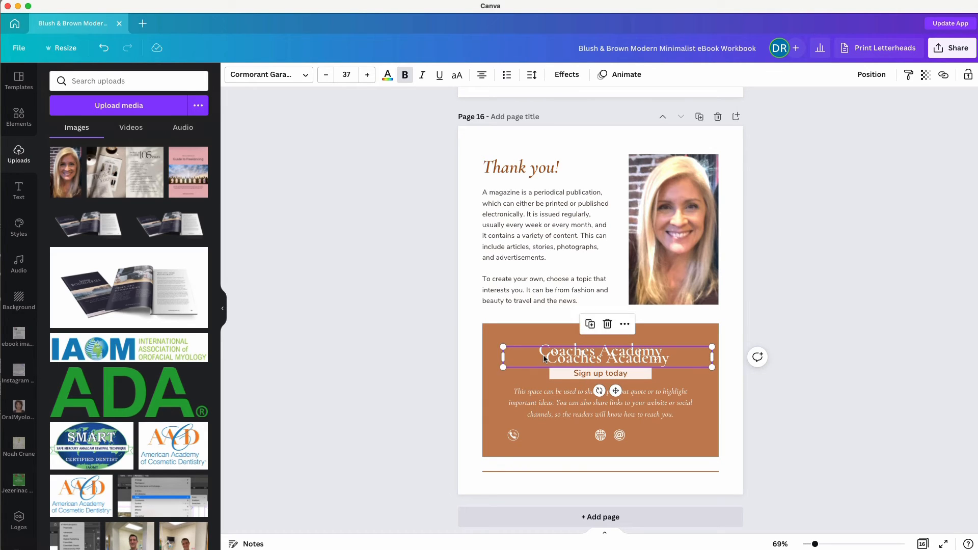
{"action": "left_click_drag", "start_coordinate": [544, 359], "coordinate": [535, 436]}
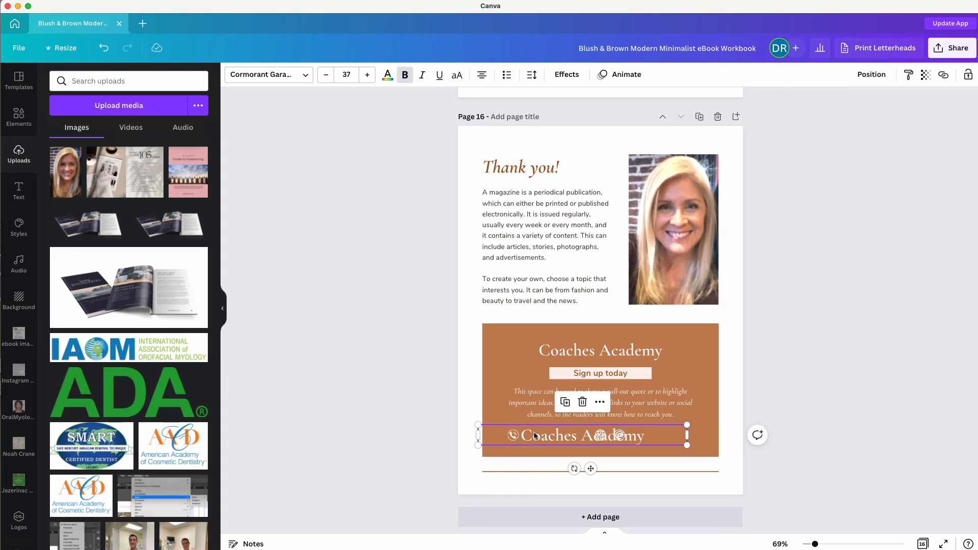
Turn the copy into a small, left-aligned placeholder phone number beside the phone icon.
{"action": "double_click", "coordinate": [534, 435]}
{"action": "type", "text": "888"}
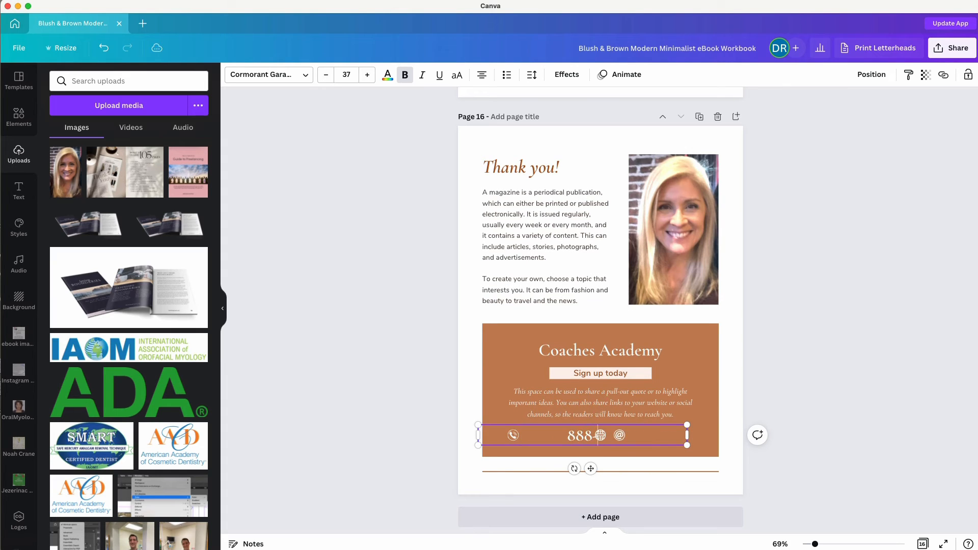
{"action": "type", "text": "-88888"}
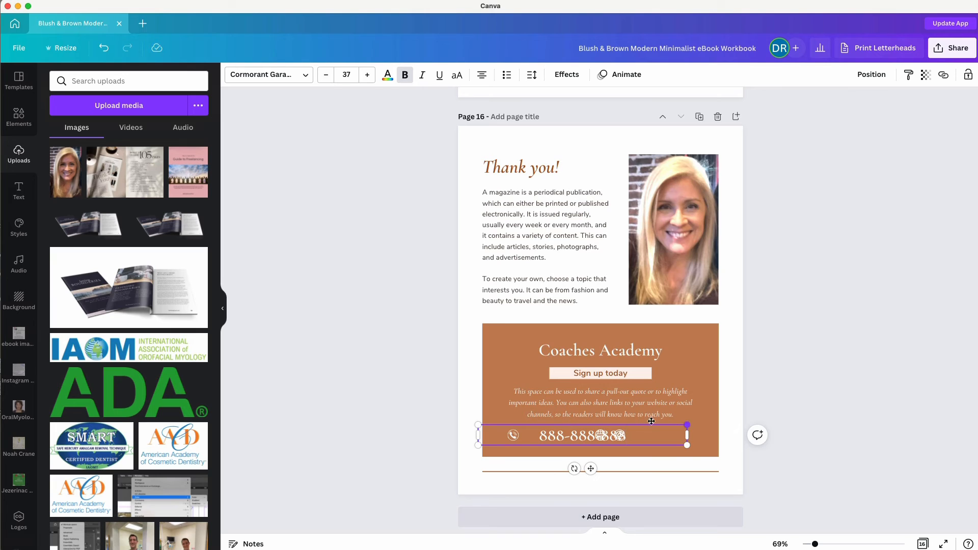
{"action": "left_click_drag", "start_coordinate": [688, 425], "coordinate": [584, 436]}
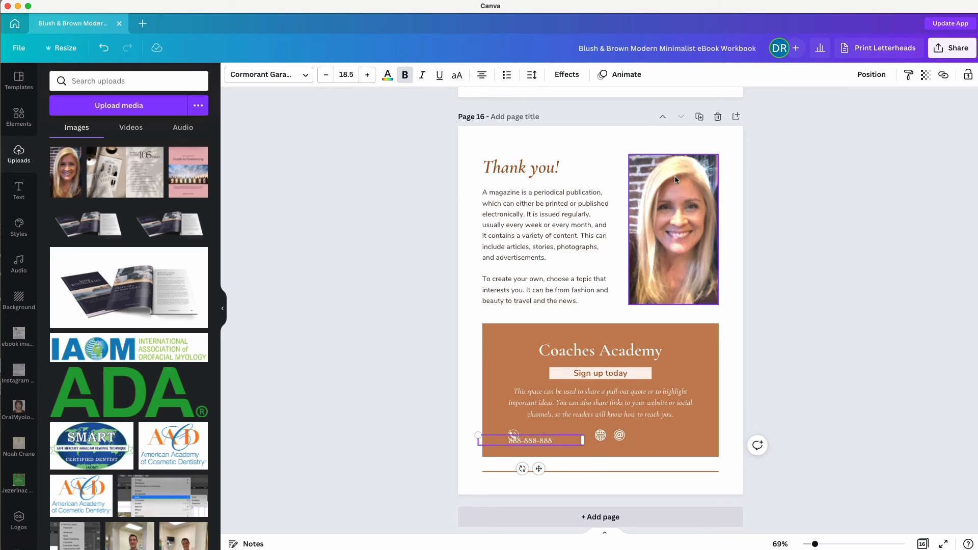
{"action": "left_click", "coordinate": [482, 75]}
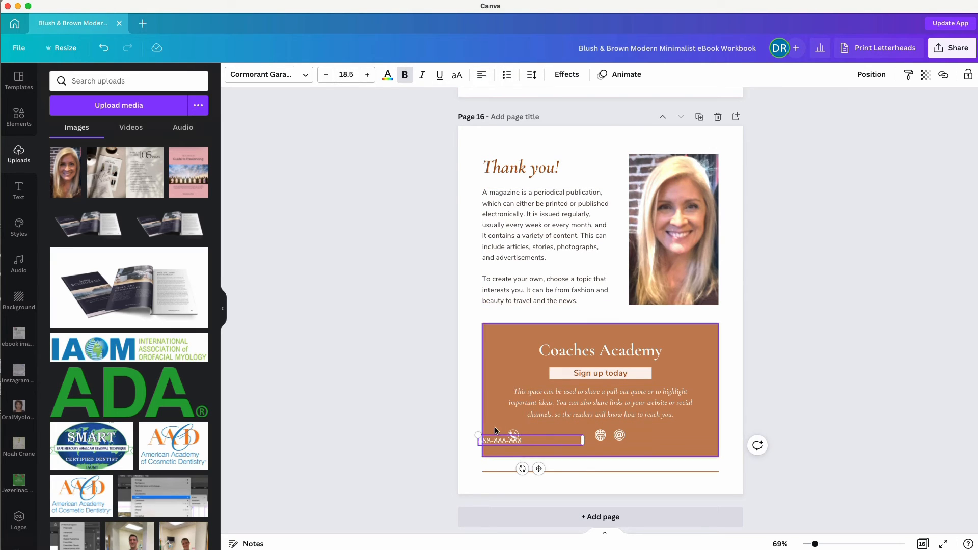
{"action": "left_click", "coordinate": [468, 457]}
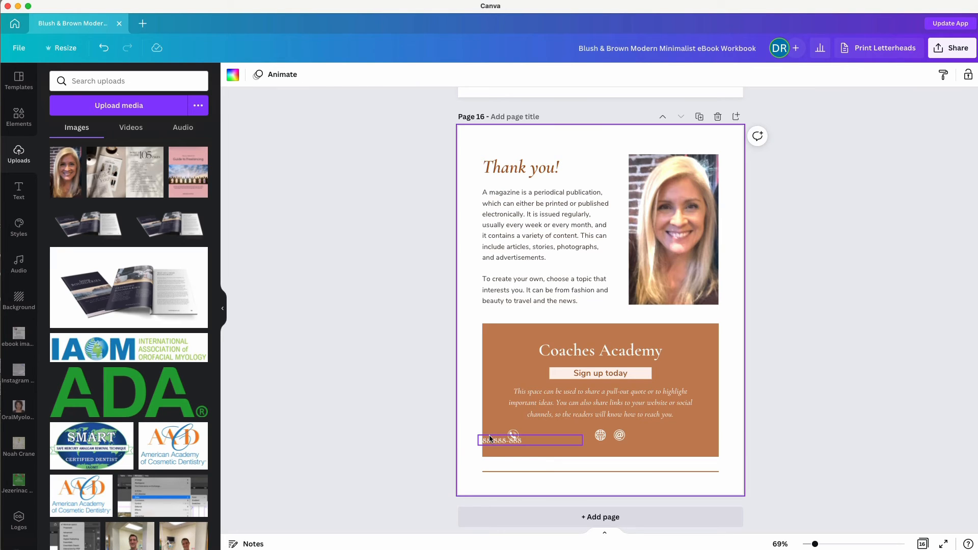
{"action": "left_click_drag", "start_coordinate": [485, 437], "coordinate": [531, 432]}
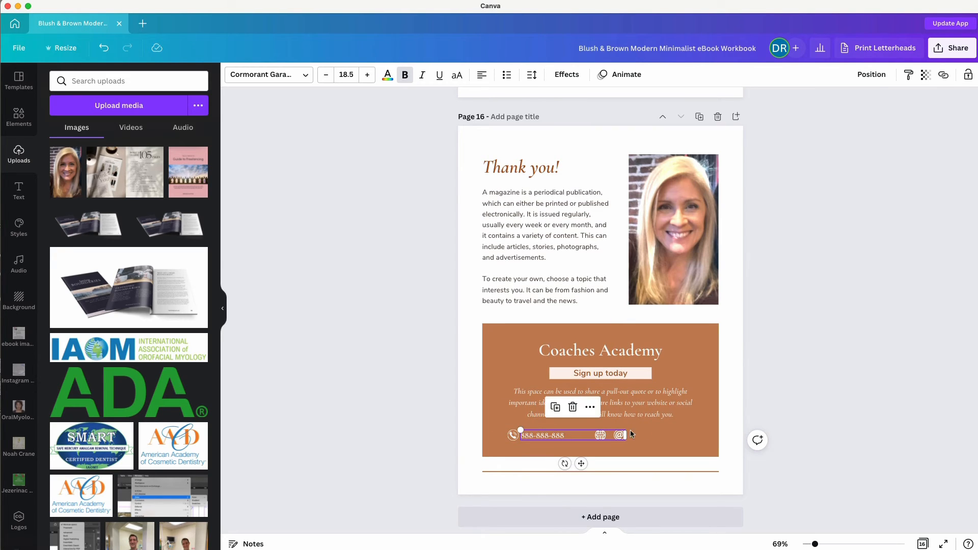
{"action": "left_click", "coordinate": [772, 402]}
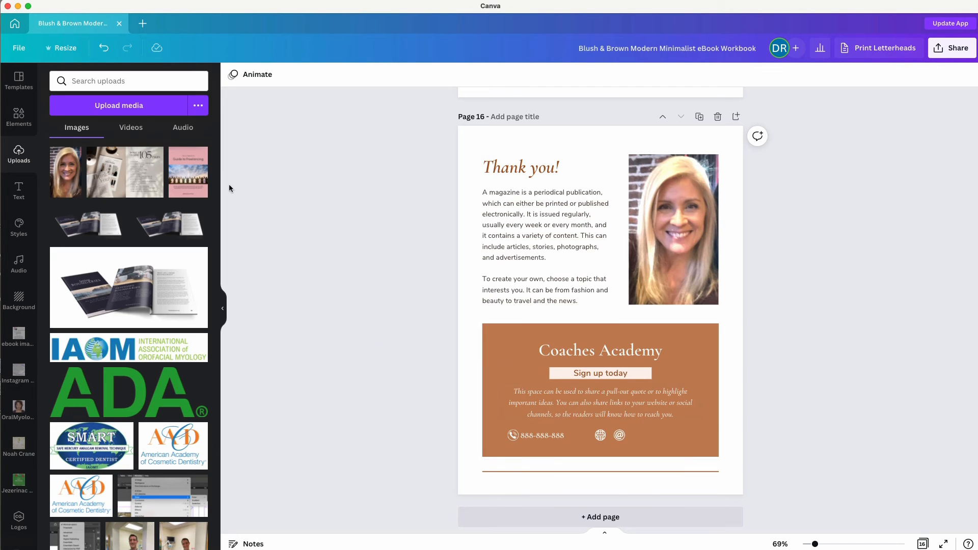
Search graphics for 'pinterest' and add a Pinterest logo to page 16.
{"action": "left_click", "coordinate": [23, 118]}
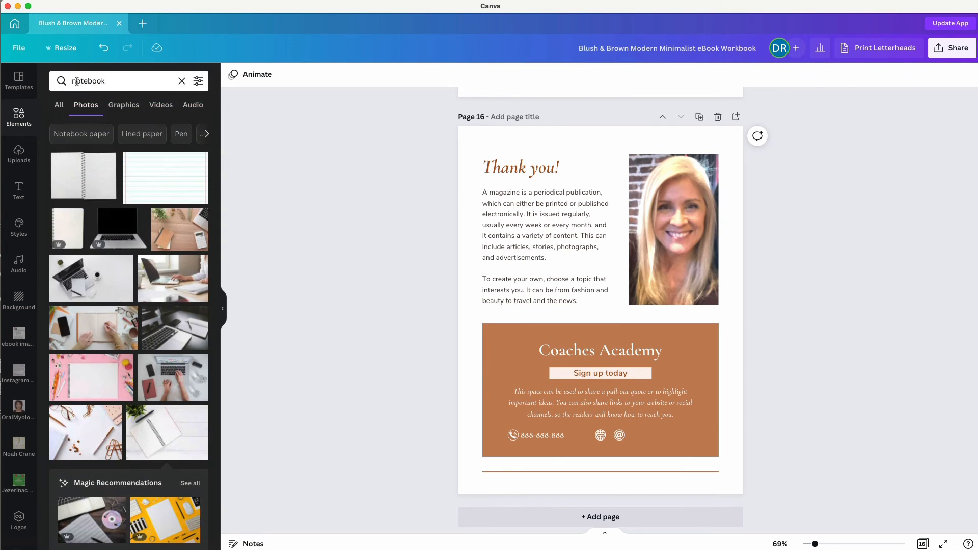
{"action": "left_click", "coordinate": [76, 81]}
{"action": "left_click_drag", "start_coordinate": [111, 81], "coordinate": [68, 81]}
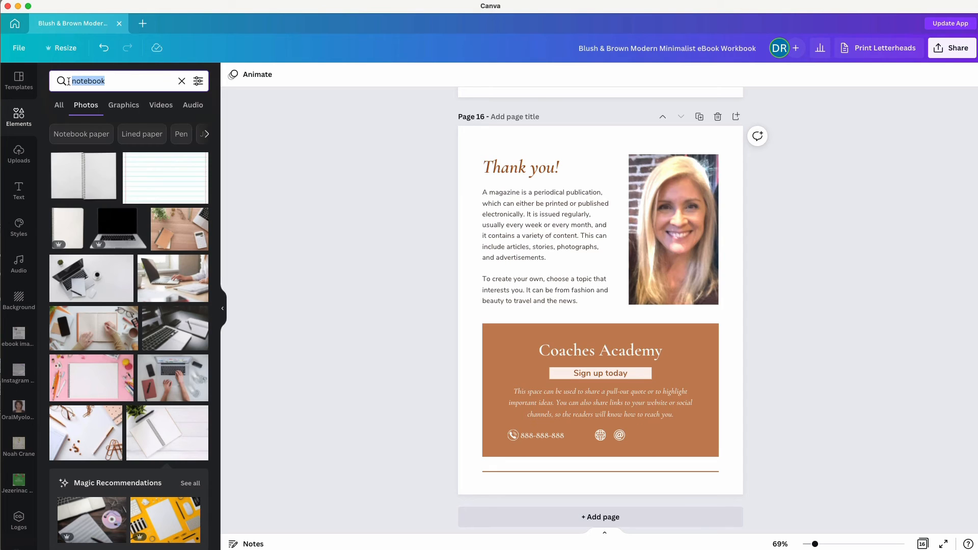
{"action": "type", "text": "pinter"}
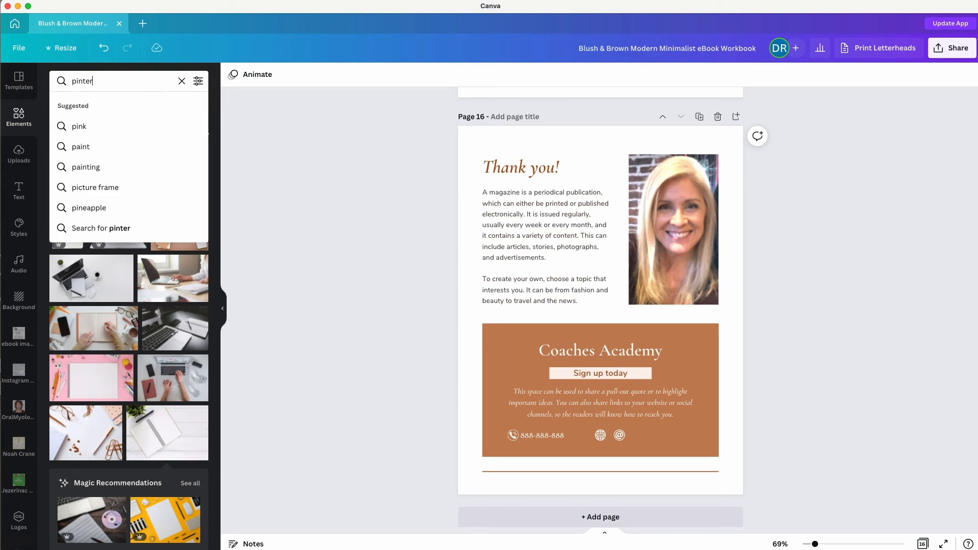
{"action": "type", "text": "est"}
{"action": "key", "text": "Return"}
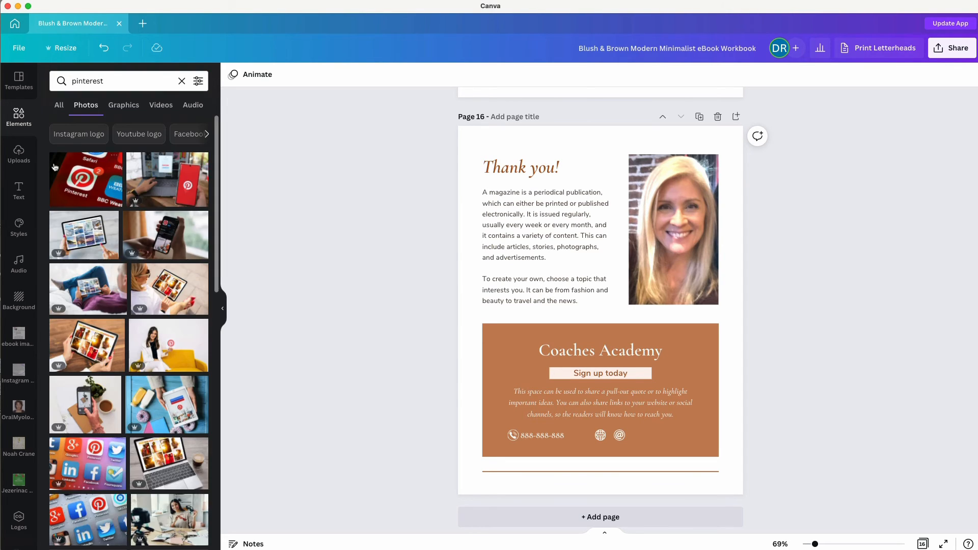
{"action": "left_click", "coordinate": [124, 105]}
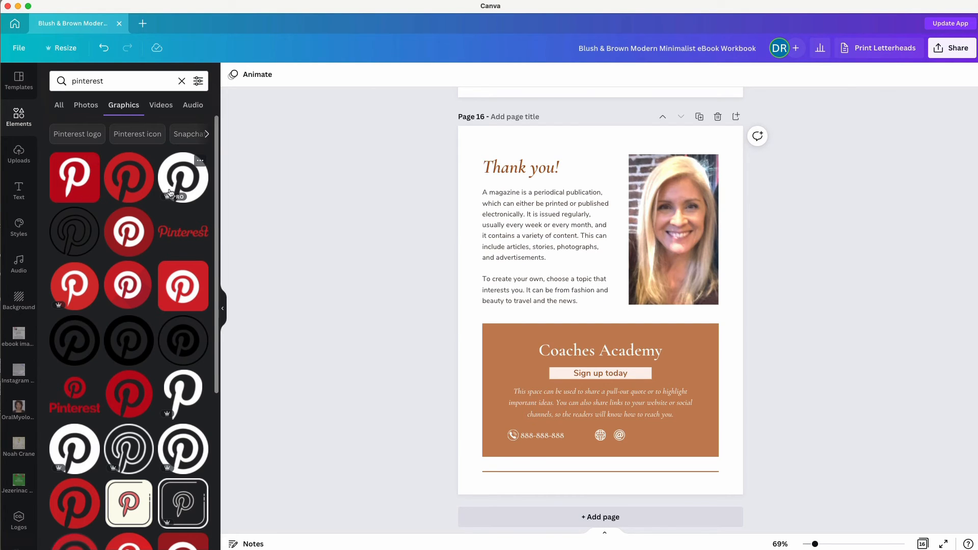
{"action": "left_click", "coordinate": [185, 184]}
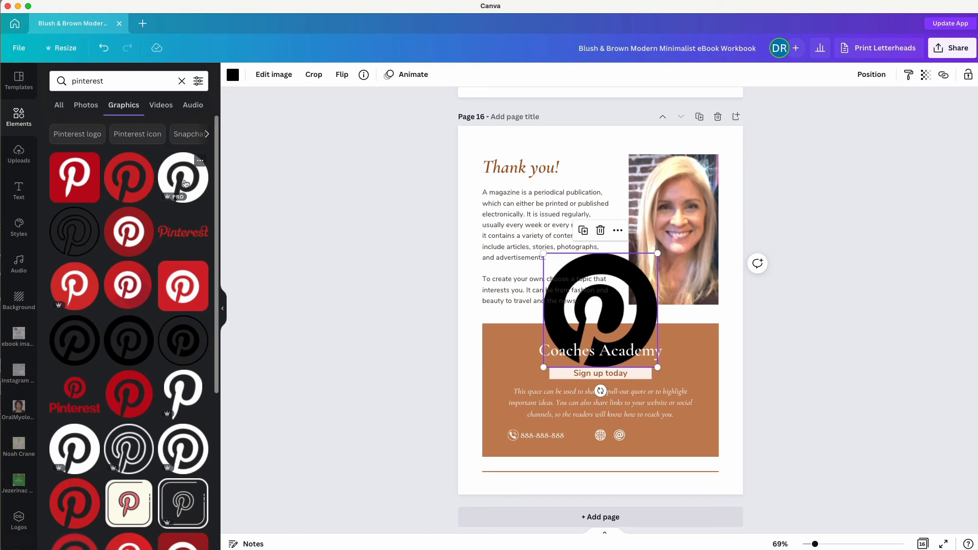
Colour the Pinterest logo pale pink and shrink it into the icon row.
{"action": "left_click", "coordinate": [232, 75]}
{"action": "left_click", "coordinate": [116, 155]}
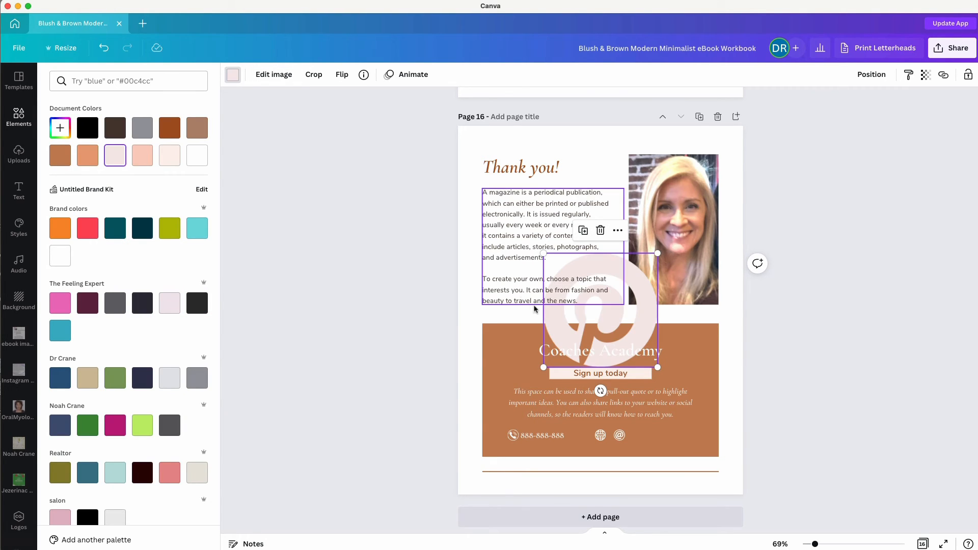
{"action": "left_click_drag", "start_coordinate": [657, 253], "coordinate": [657, 430]}
{"action": "left_click", "coordinate": [360, 347]}
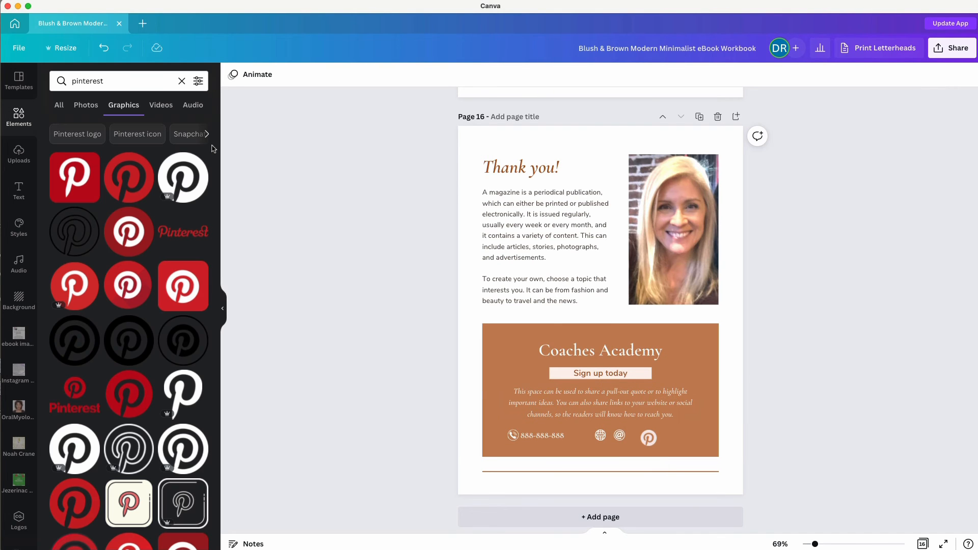
{"action": "left_click_drag", "start_coordinate": [111, 82], "coordinate": [62, 81]}
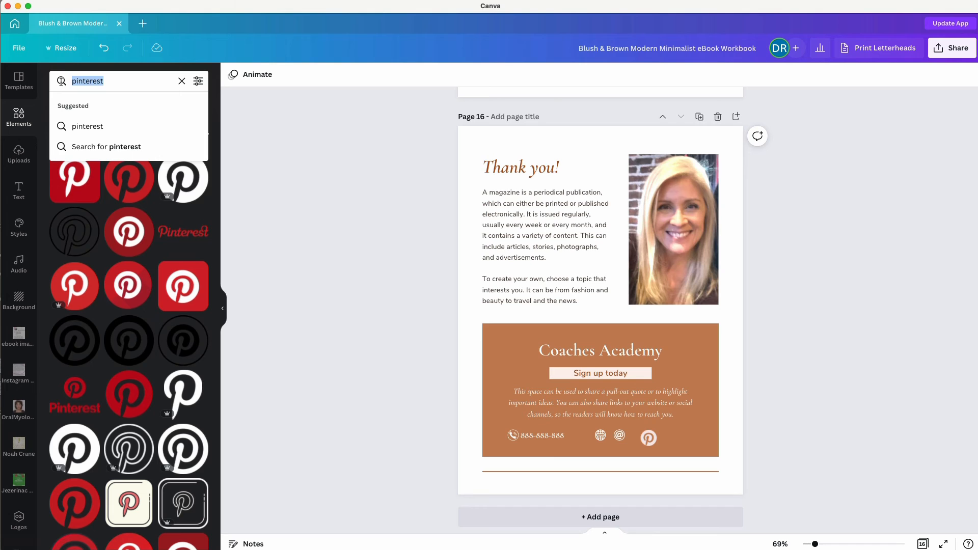
Add an Instagram graphic from an 'instagram' Elements search, recolour it pale pink and shrink it to match.
{"action": "type", "text": "inst"}
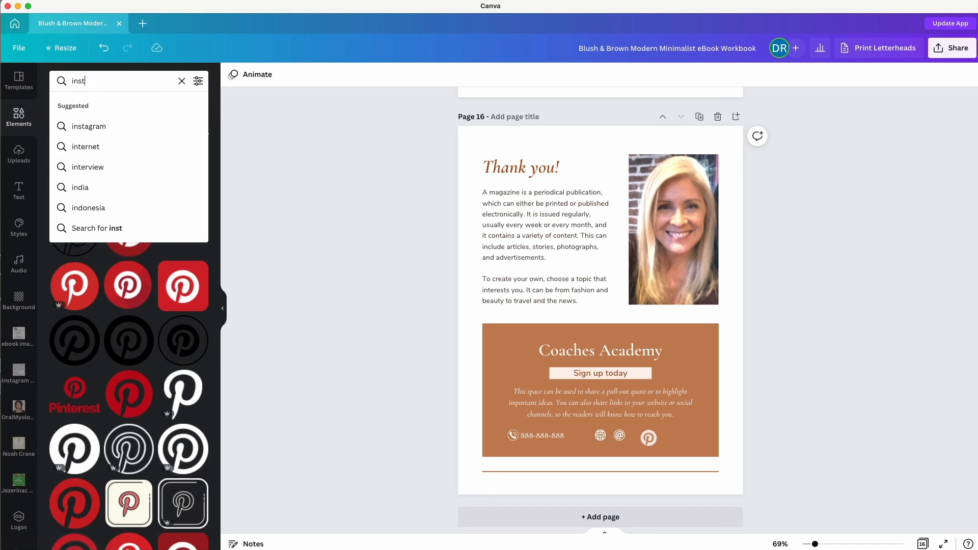
{"action": "type", "text": "agram"}
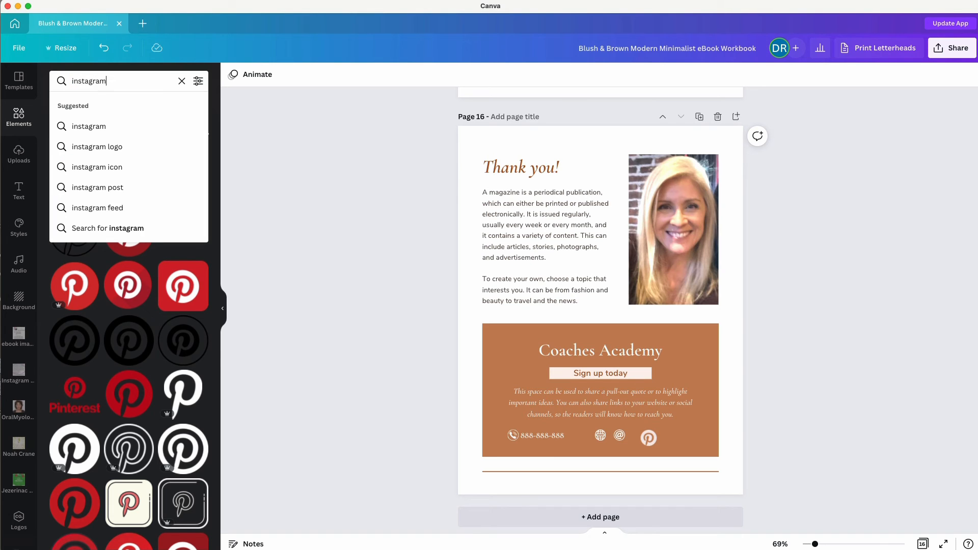
{"action": "key", "text": "Return"}
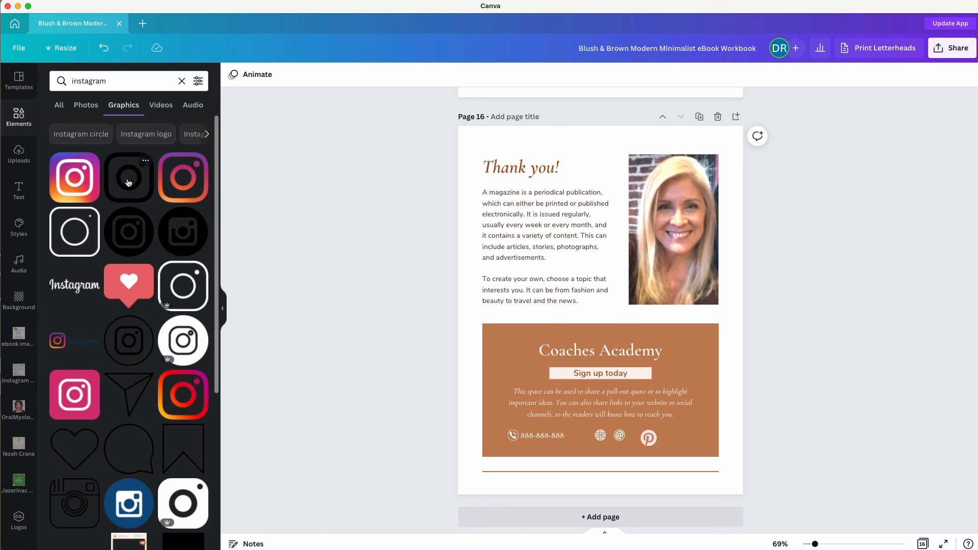
{"action": "left_click", "coordinate": [128, 182]}
{"action": "left_click", "coordinate": [232, 75]}
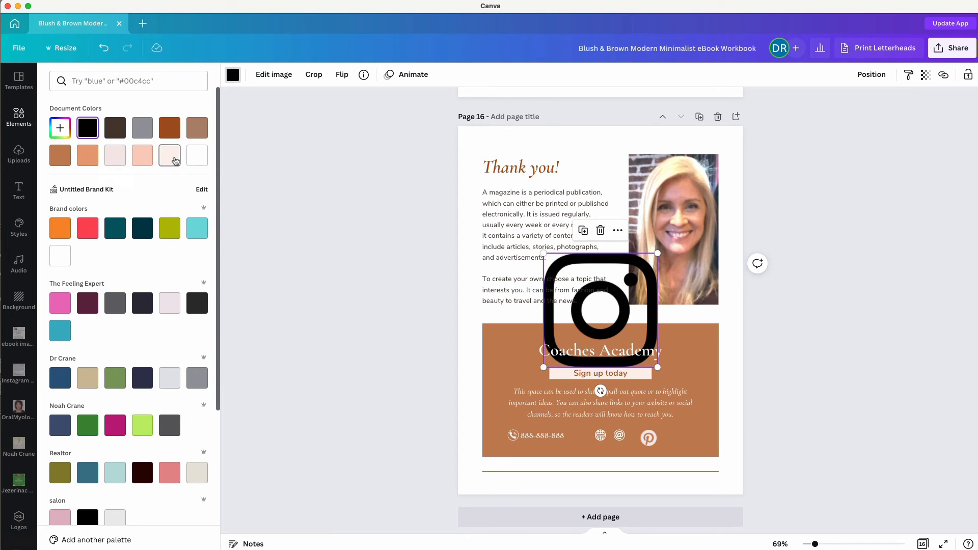
{"action": "left_click", "coordinate": [172, 157]}
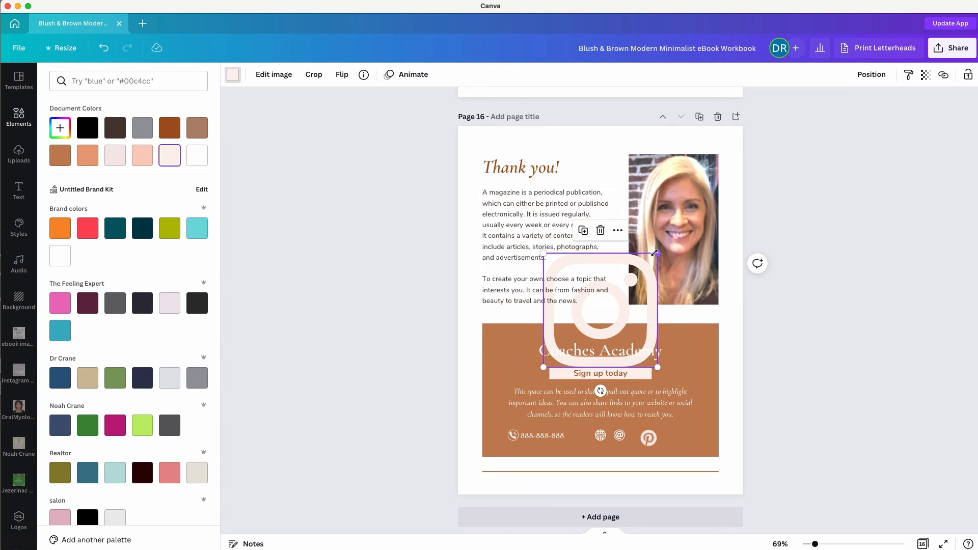
{"action": "left_click_drag", "start_coordinate": [656, 253], "coordinate": [677, 439]}
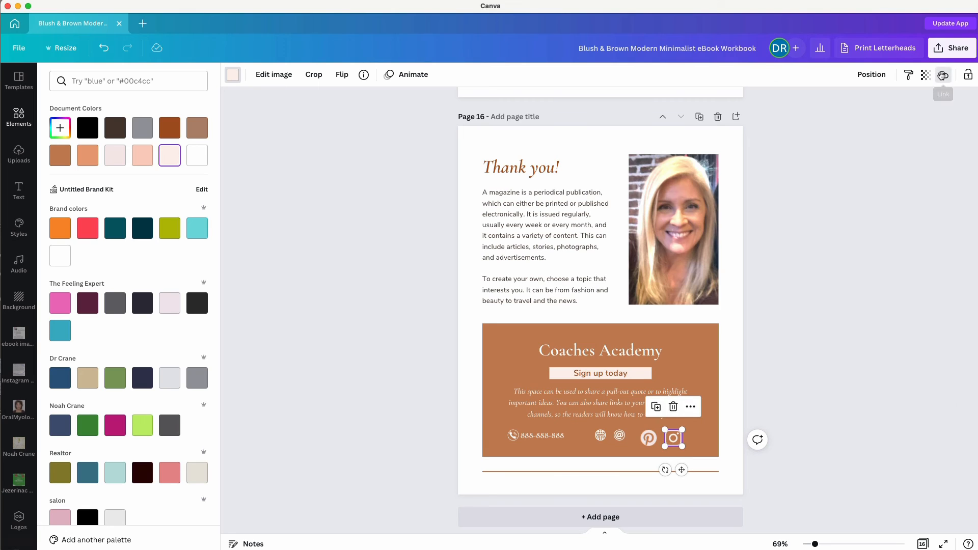
{"action": "left_click", "coordinate": [943, 75]}
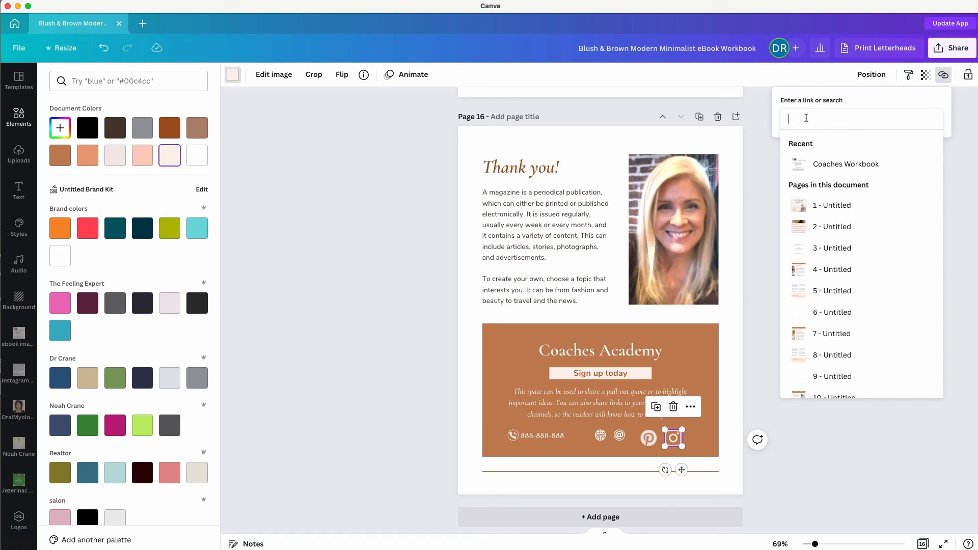
{"action": "type", "text": "www.brandtransform.com"}
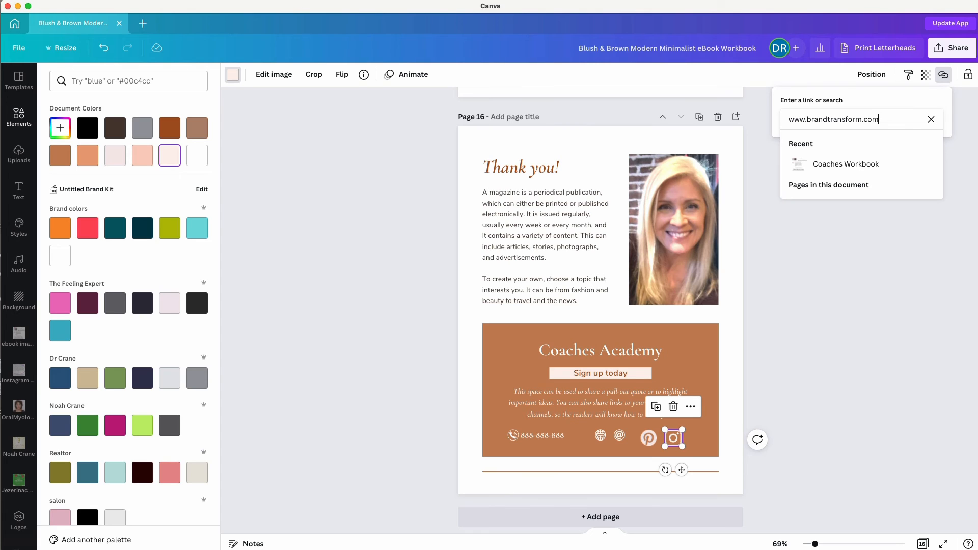
{"action": "key", "text": "Return"}
{"action": "key", "text": "Escape"}
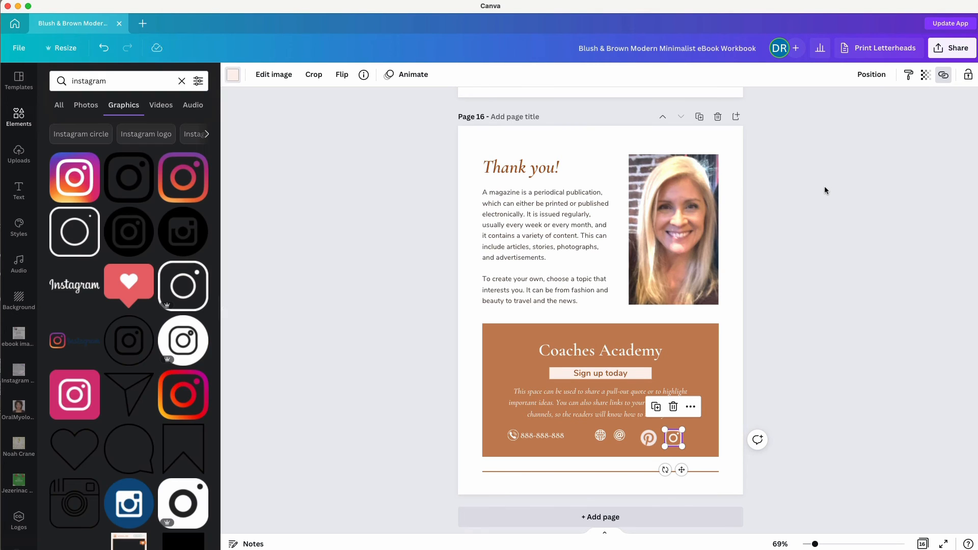
{"action": "key", "text": "Escape"}
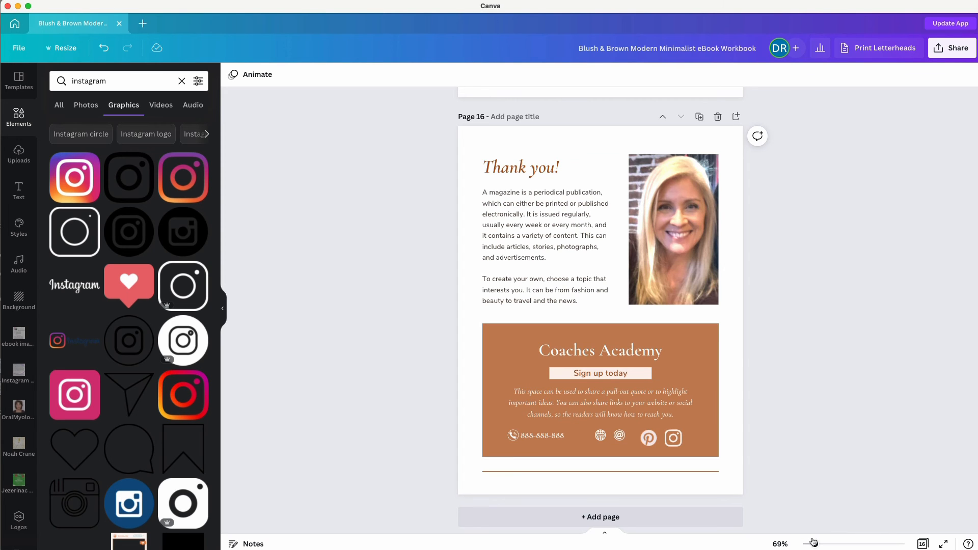
Zoom in on the contact row, line up the Instagram and Pinterest icons and raise the brown block.
{"action": "left_click_drag", "start_coordinate": [814, 543], "coordinate": [827, 543]}
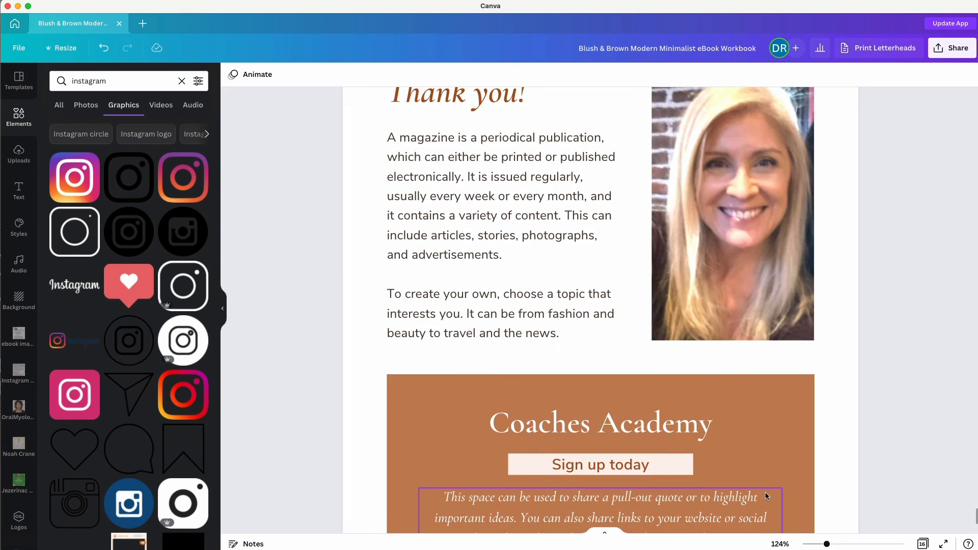
{"action": "scroll", "coordinate": [767, 497], "scroll_direction": "down", "scroll_amount": 6}
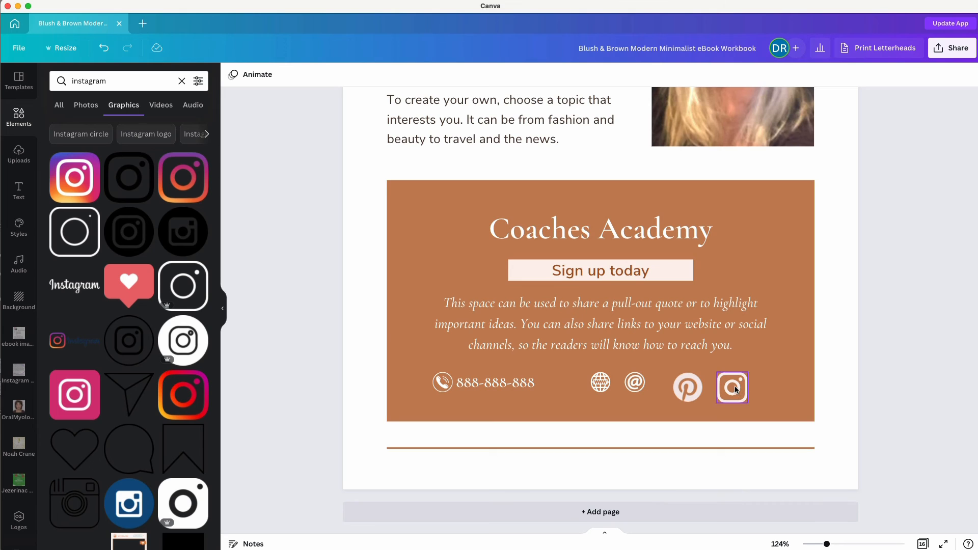
{"action": "left_click_drag", "start_coordinate": [826, 544], "coordinate": [832, 544]}
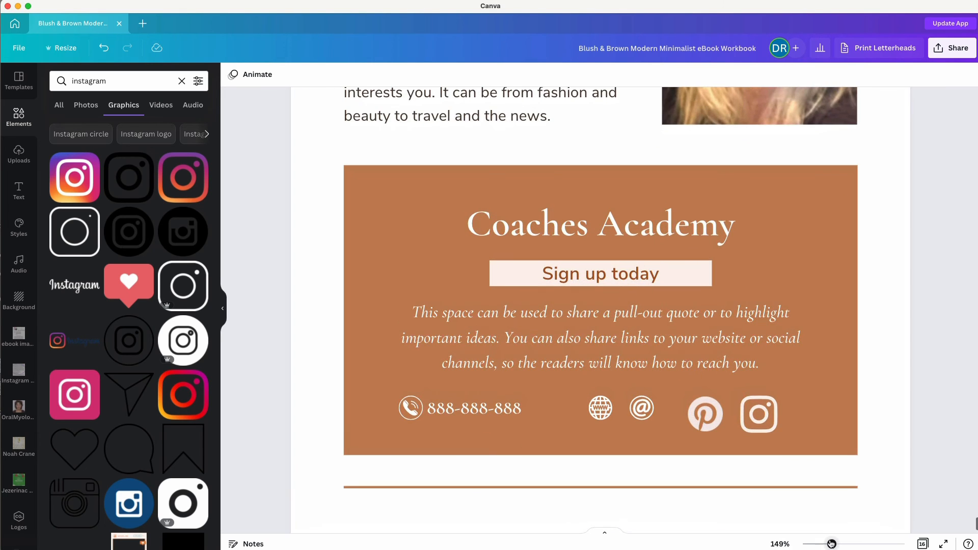
{"action": "left_click_drag", "start_coordinate": [766, 412], "coordinate": [783, 406]}
{"action": "left_click_drag", "start_coordinate": [701, 415], "coordinate": [726, 407]}
{"action": "left_click", "coordinate": [642, 408]}
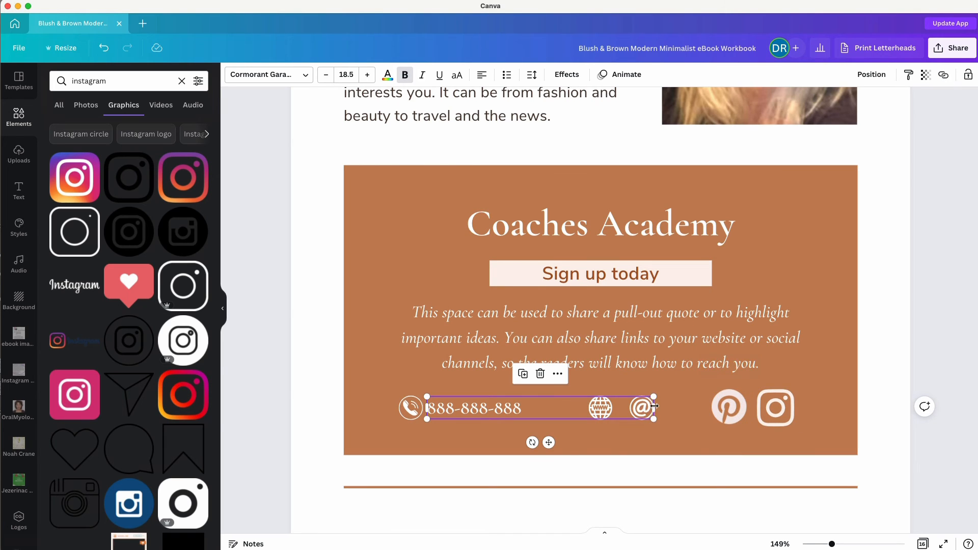
{"action": "left_click", "coordinate": [654, 406]}
{"action": "mouse_move", "coordinate": [654, 406]}
{"action": "left_mouse_down"}
{"action": "mouse_move", "coordinate": [557, 406]}
{"action": "mouse_move", "coordinate": [655, 402]}
{"action": "left_mouse_up"}
Narrow the phone-number text box and delete the @ and globe icons.
{"action": "left_click", "coordinate": [529, 408]}
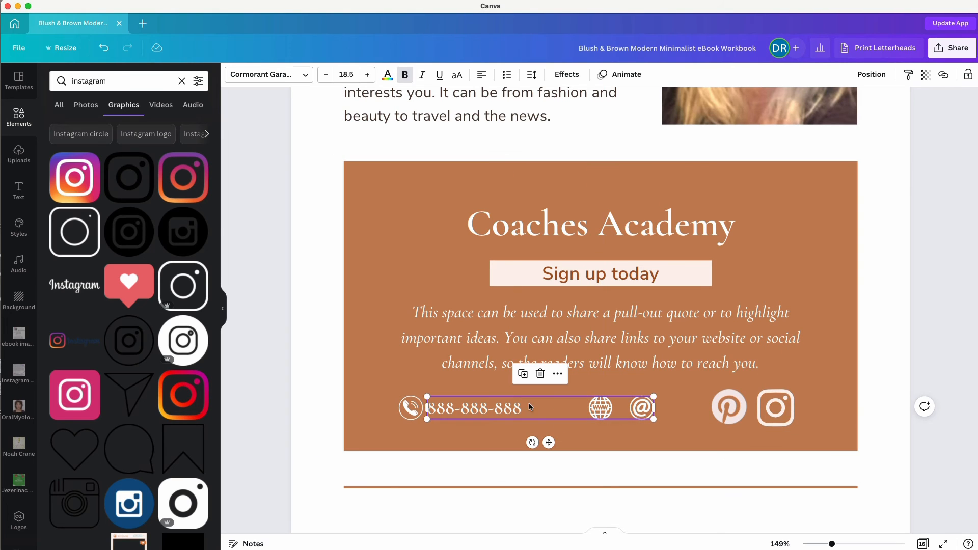
{"action": "left_click_drag", "start_coordinate": [654, 404], "coordinate": [535, 407]}
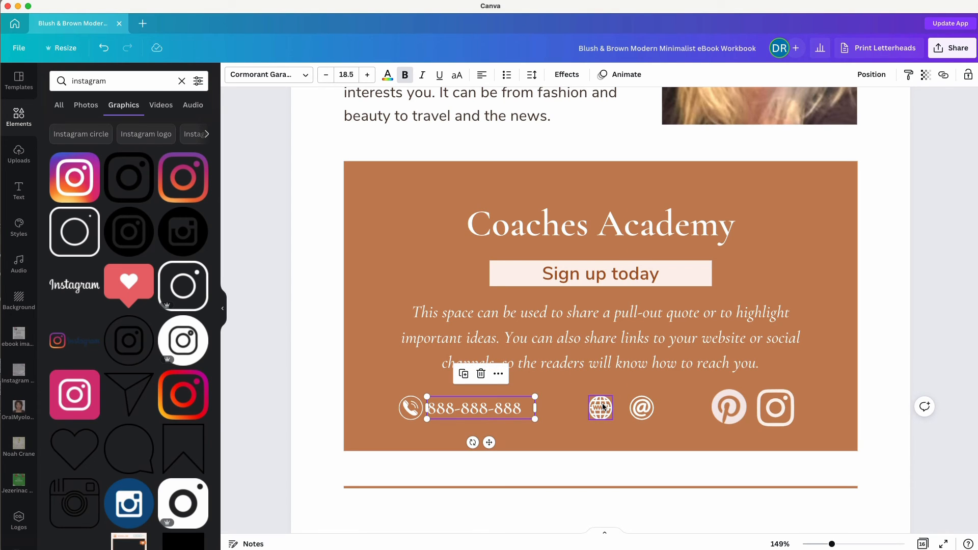
{"action": "left_click", "coordinate": [641, 408]}
{"action": "key", "text": "Delete"}
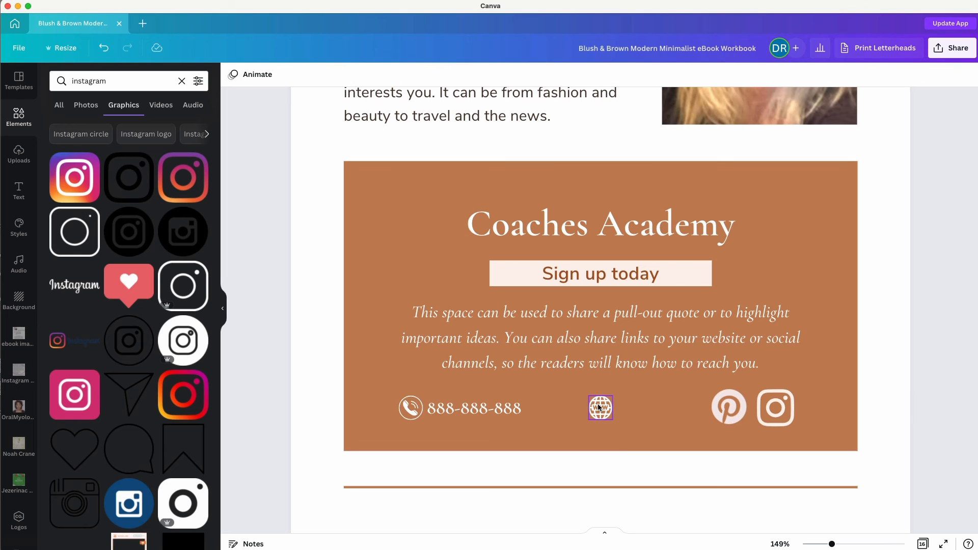
{"action": "left_click", "coordinate": [600, 408]}
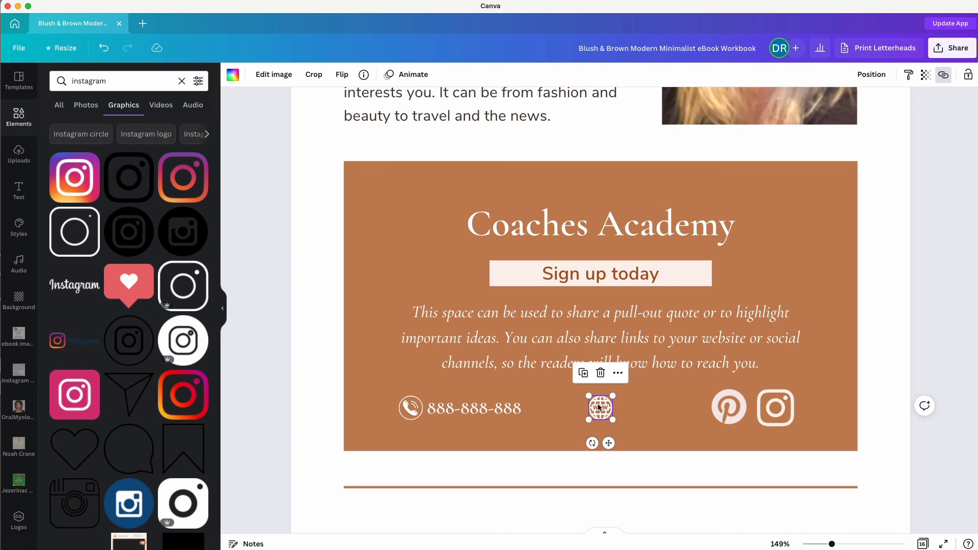
{"action": "key", "text": "Delete"}
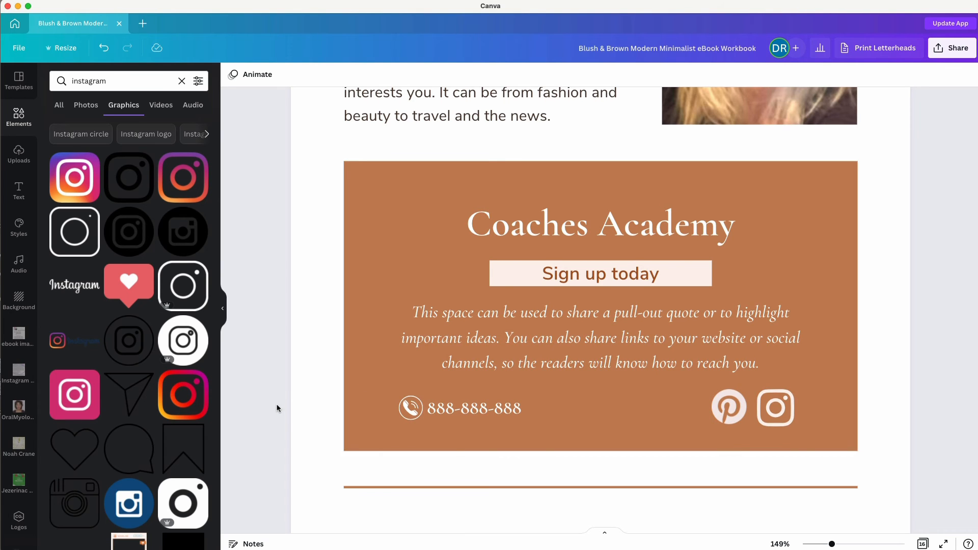
{"action": "scroll", "coordinate": [277, 408], "scroll_direction": "up", "scroll_amount": 10}
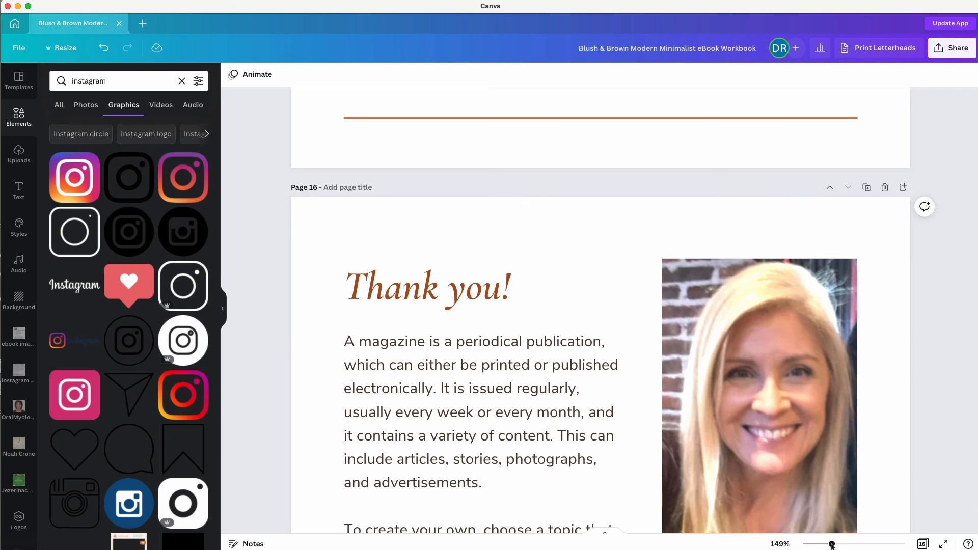
Zoom out to 15%, show all 16 pages as a grid and pick page 13.
{"action": "left_click_drag", "start_coordinate": [826, 543], "coordinate": [804, 544]}
{"action": "scroll", "coordinate": [523, 392], "scroll_direction": "up", "scroll_amount": 10}
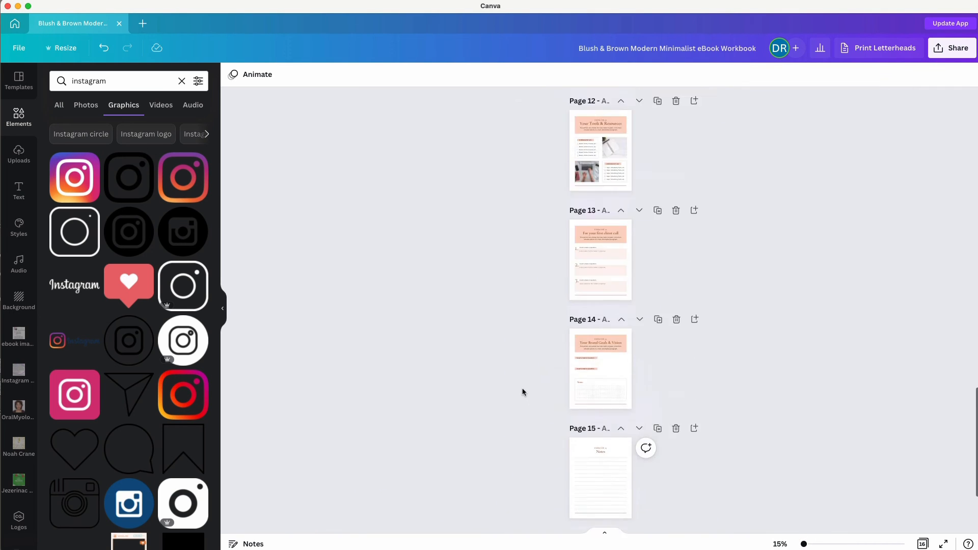
{"action": "scroll", "coordinate": [524, 392], "scroll_direction": "up", "scroll_amount": 10}
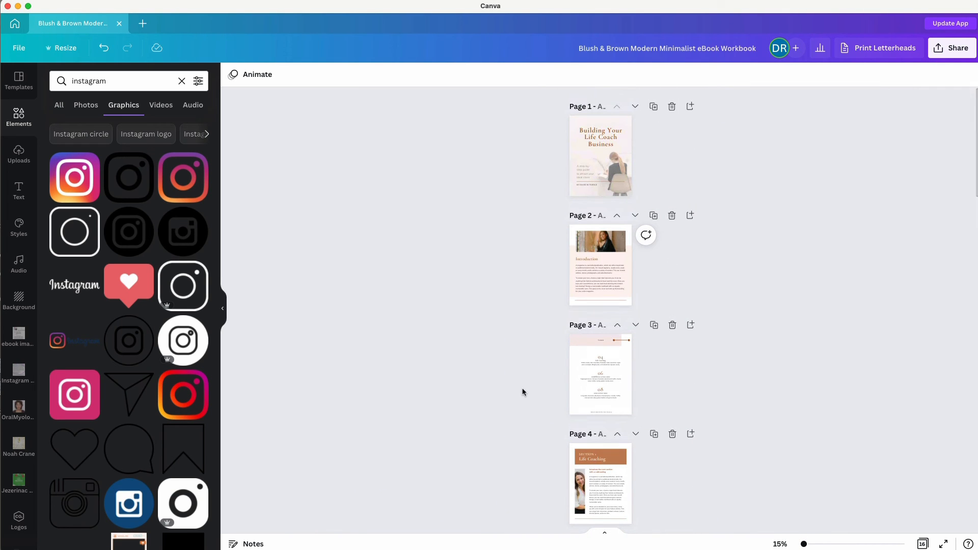
{"action": "left_click", "coordinate": [923, 544]}
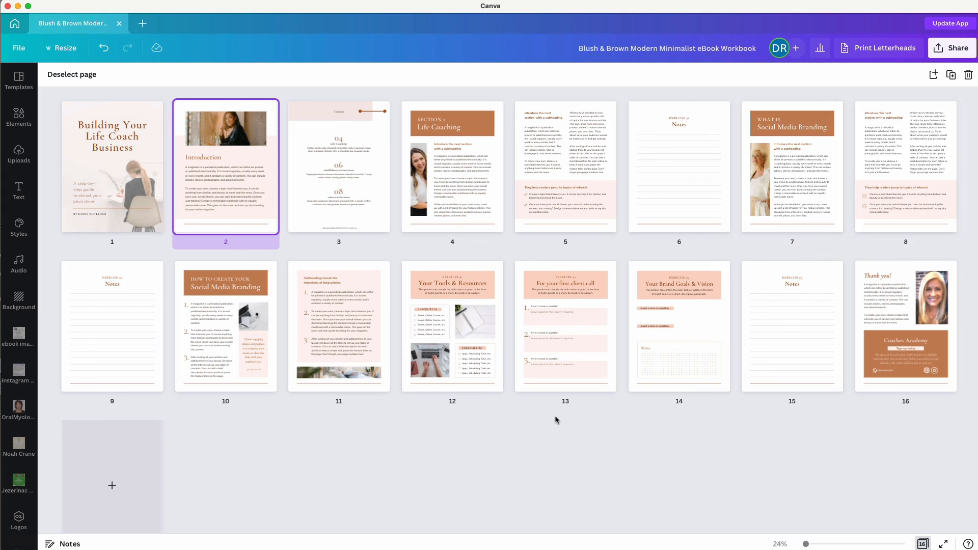
{"action": "left_click", "coordinate": [592, 338]}
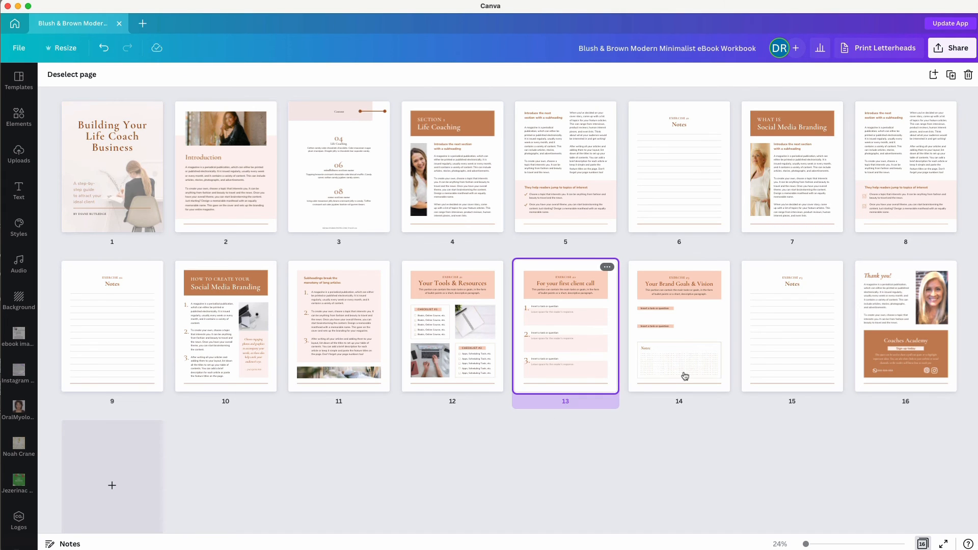
Open page 13 in normal view and search templates for 'planner'.
{"action": "double_click", "coordinate": [566, 334]}
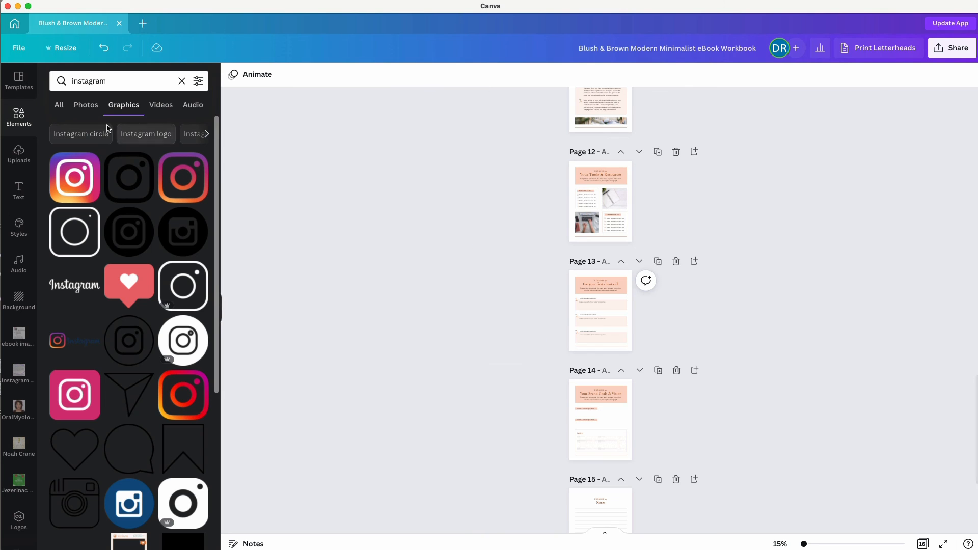
{"action": "left_click", "coordinate": [182, 79]}
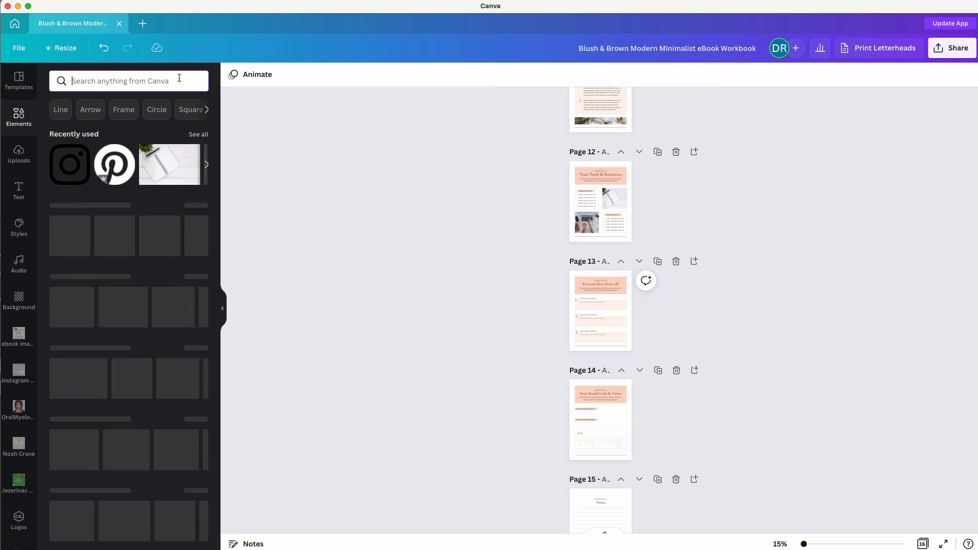
{"action": "left_click", "coordinate": [22, 74]}
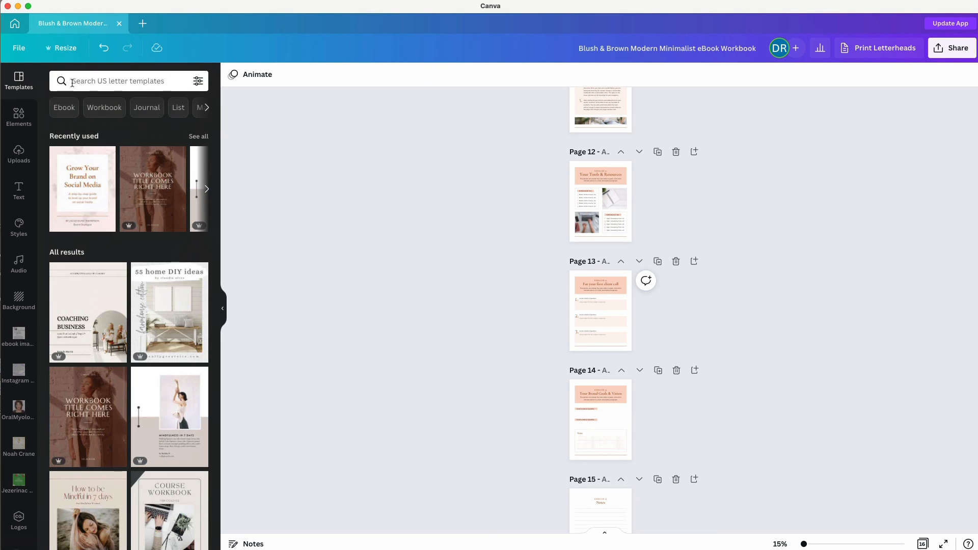
{"action": "left_click", "coordinate": [73, 81]}
{"action": "type", "text": "planner"}
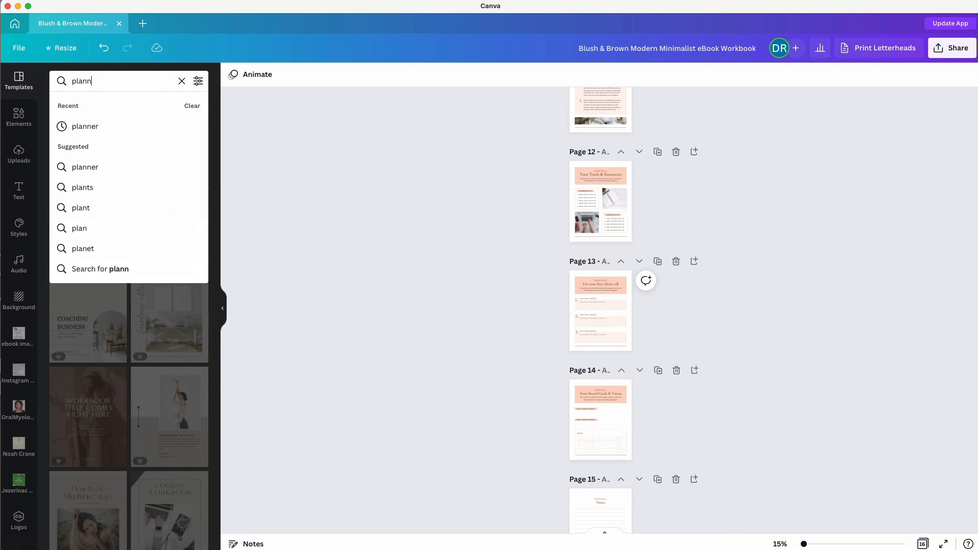
{"action": "key", "text": "Return"}
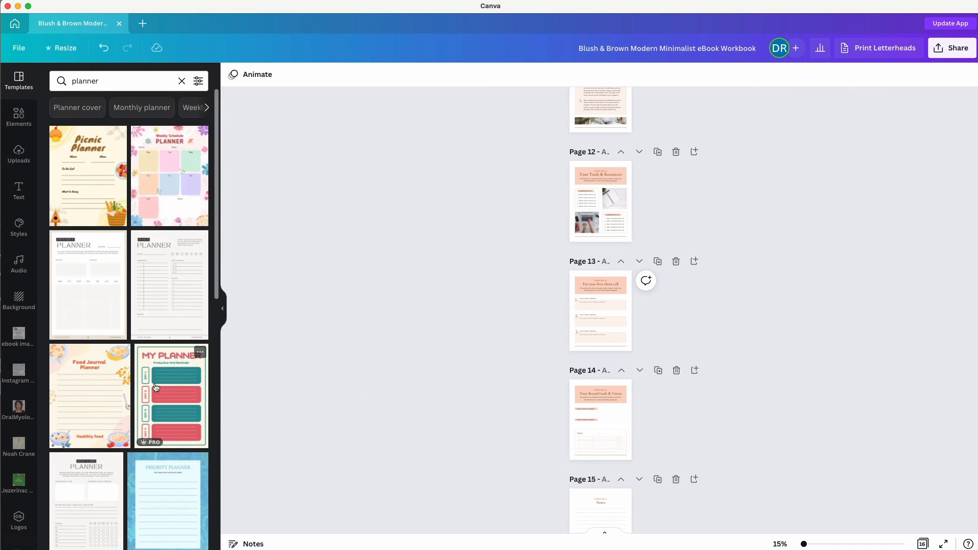
Browse the planner template results and zoom page 13 to 100%.
{"action": "scroll", "coordinate": [127, 442], "scroll_direction": "down", "scroll_amount": 7}
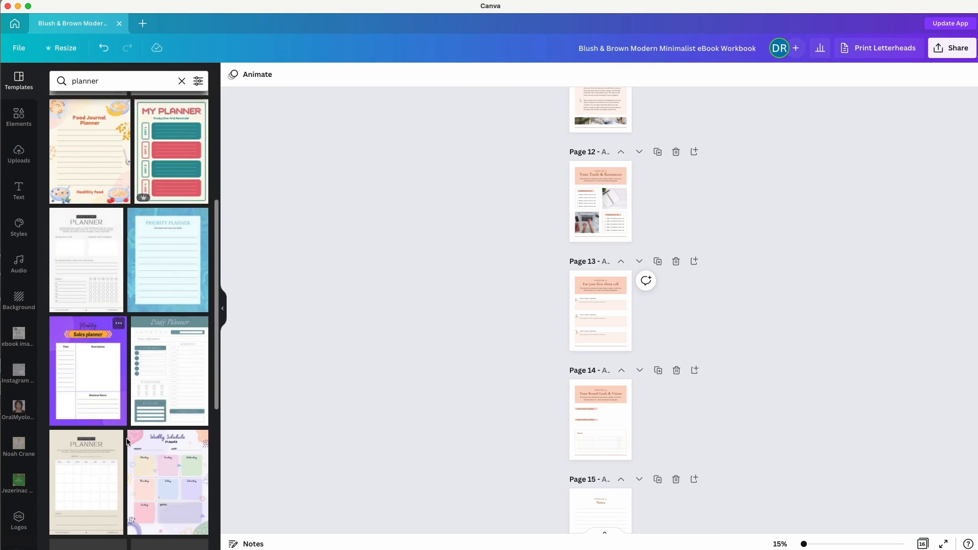
{"action": "scroll", "coordinate": [128, 443], "scroll_direction": "down", "scroll_amount": 5}
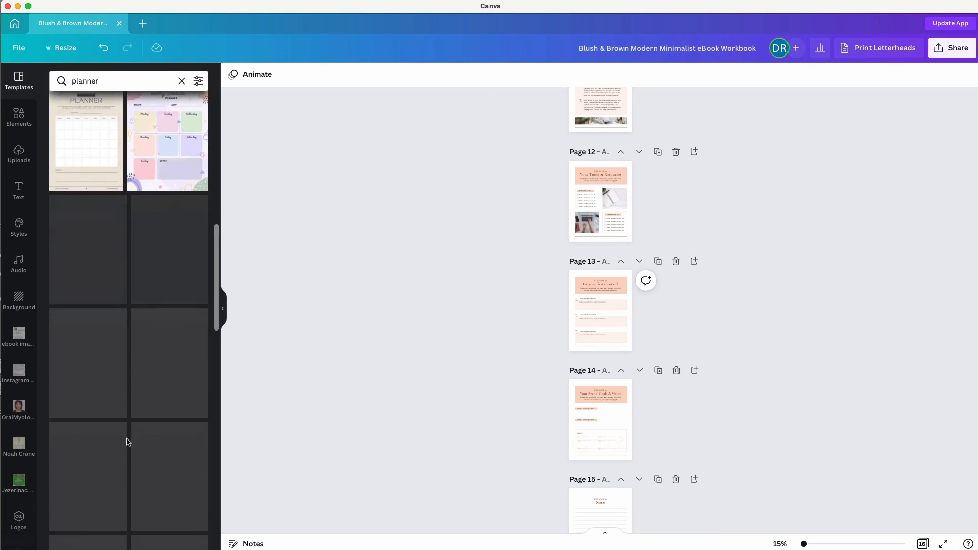
{"action": "scroll", "coordinate": [127, 442], "scroll_direction": "down", "scroll_amount": 1}
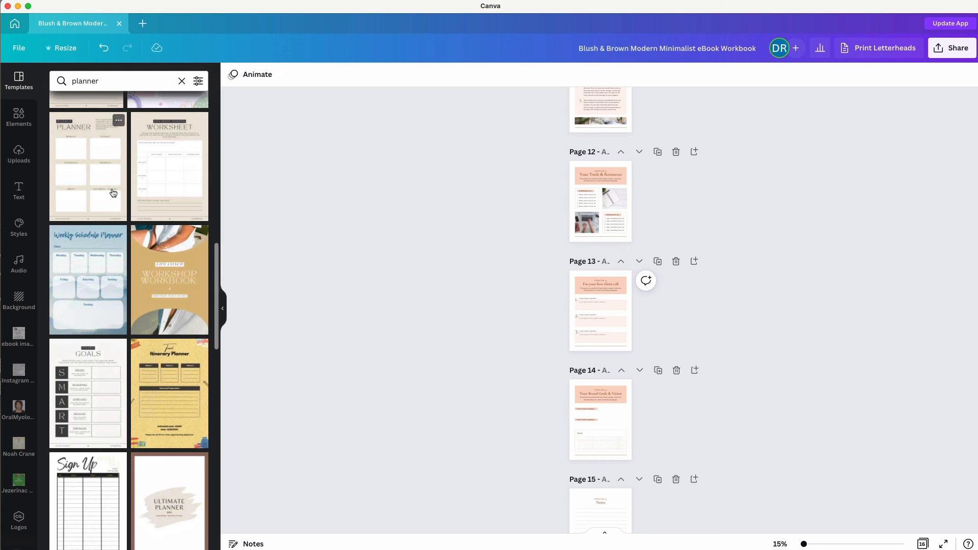
{"action": "left_click", "coordinate": [583, 414]}
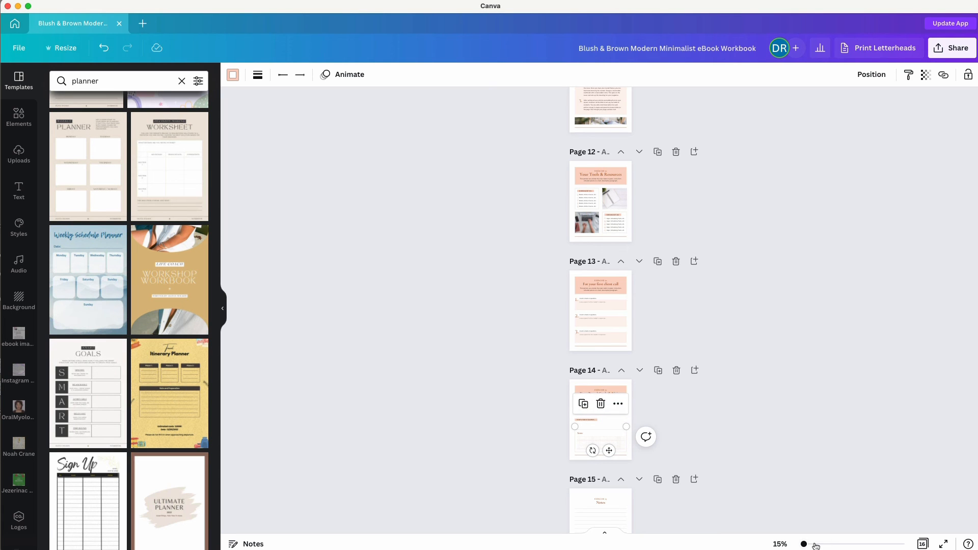
{"action": "left_click_drag", "start_coordinate": [806, 544], "coordinate": [822, 544]}
{"action": "scroll", "coordinate": [593, 384], "scroll_direction": "down", "scroll_amount": 2}
{"action": "scroll", "coordinate": [593, 385], "scroll_direction": "up", "scroll_amount": 1}
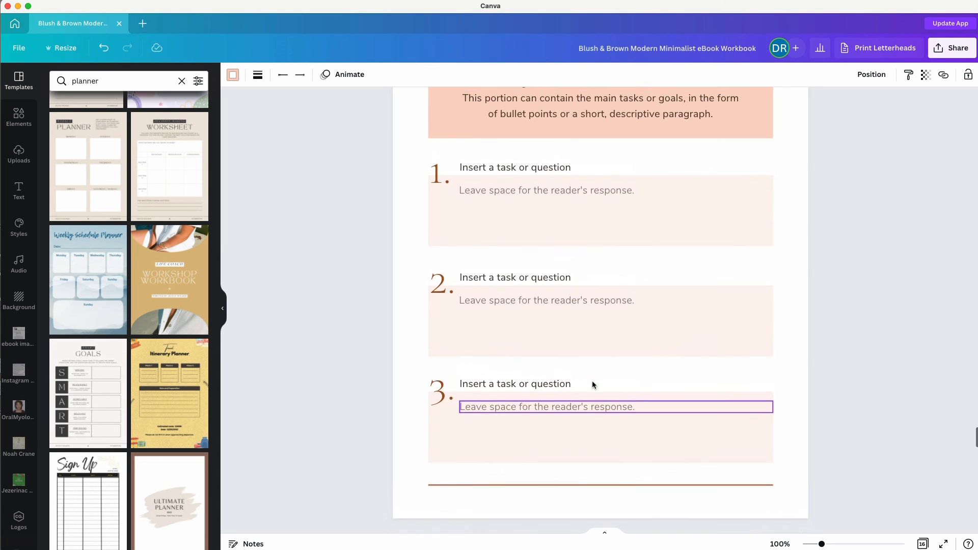
{"action": "scroll", "coordinate": [593, 385], "scroll_direction": "down", "scroll_amount": 2}
{"action": "scroll", "coordinate": [592, 380], "scroll_direction": "down", "scroll_amount": 1}
{"action": "scroll", "coordinate": [592, 380], "scroll_direction": "up", "scroll_amount": 6}
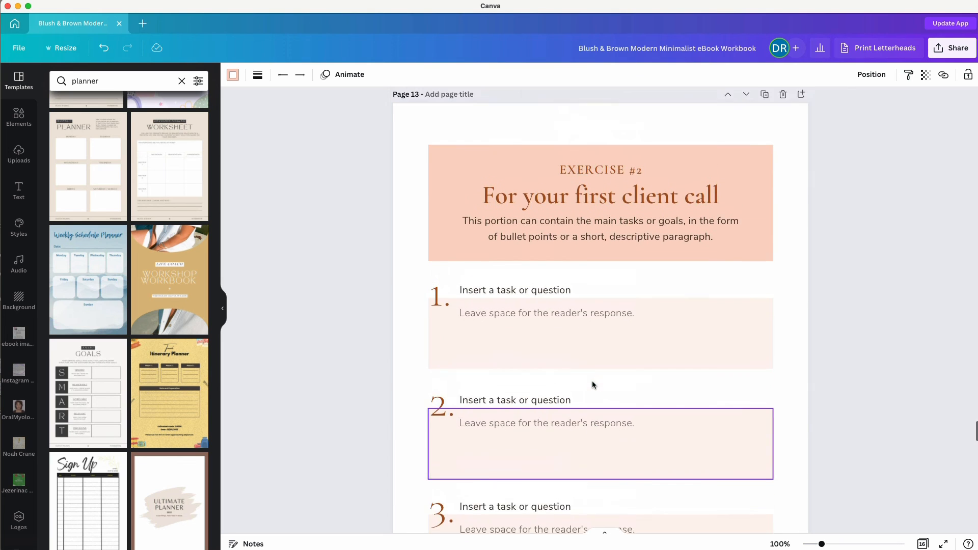
Insert a new page after page 13 with the Weekly Planner template, then clear the search.
{"action": "left_click", "coordinate": [801, 131]}
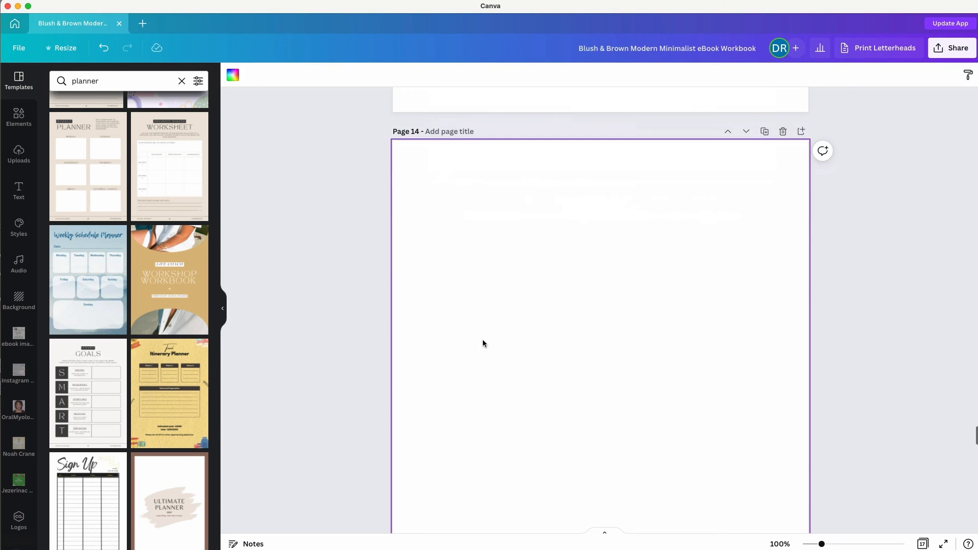
{"action": "scroll", "coordinate": [481, 260], "scroll_direction": "down", "scroll_amount": 1}
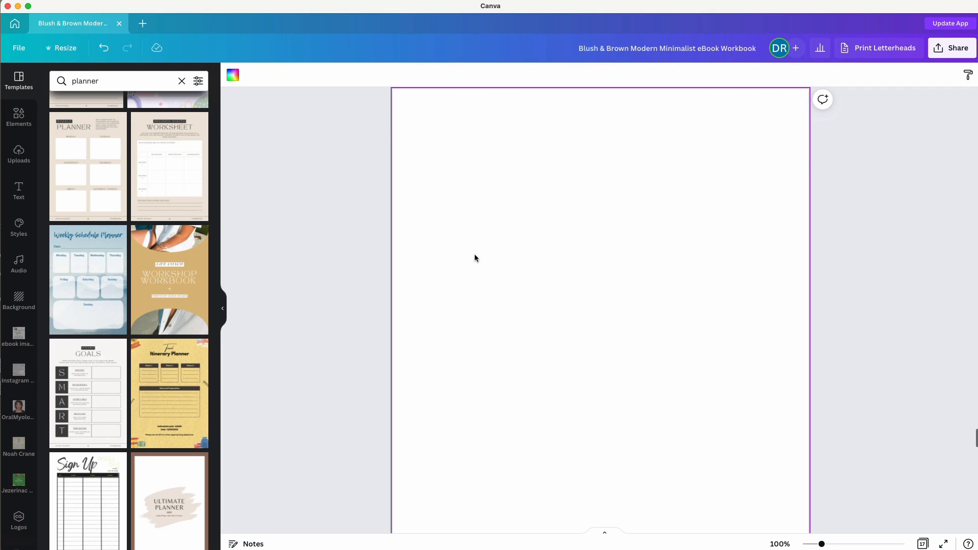
{"action": "left_click", "coordinate": [80, 163]}
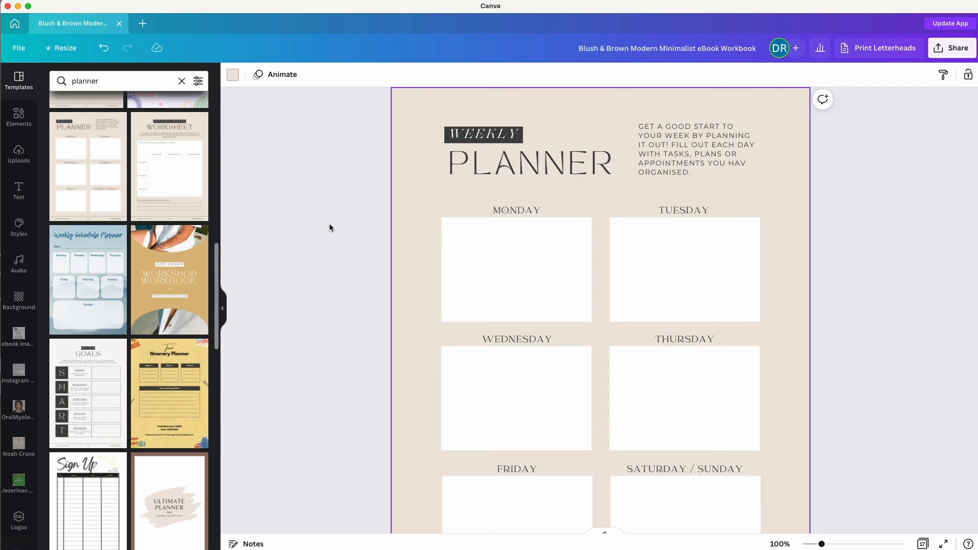
{"action": "left_click", "coordinate": [181, 81]}
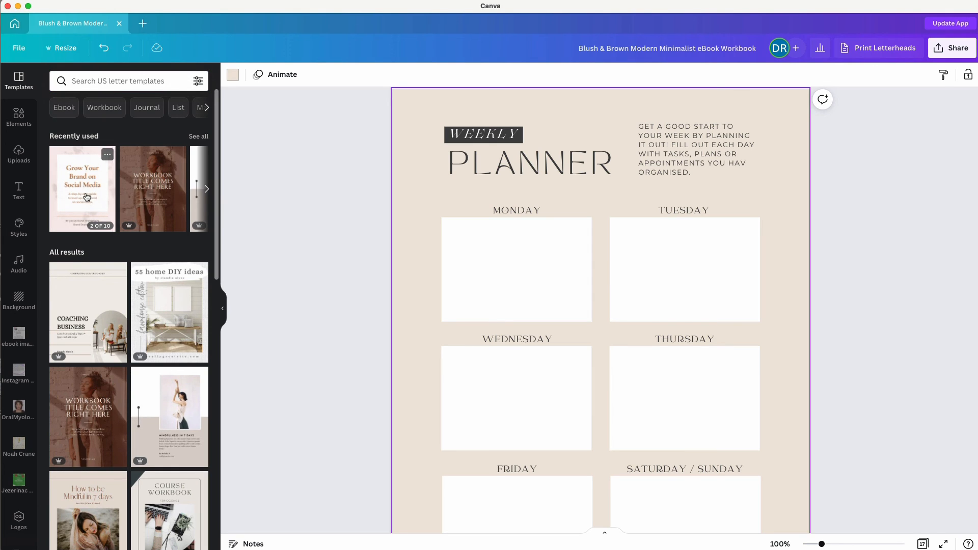
Apply the workbook's style colours to the planner, shuffling until dark brown with white day boxes.
{"action": "left_click", "coordinate": [87, 197]}
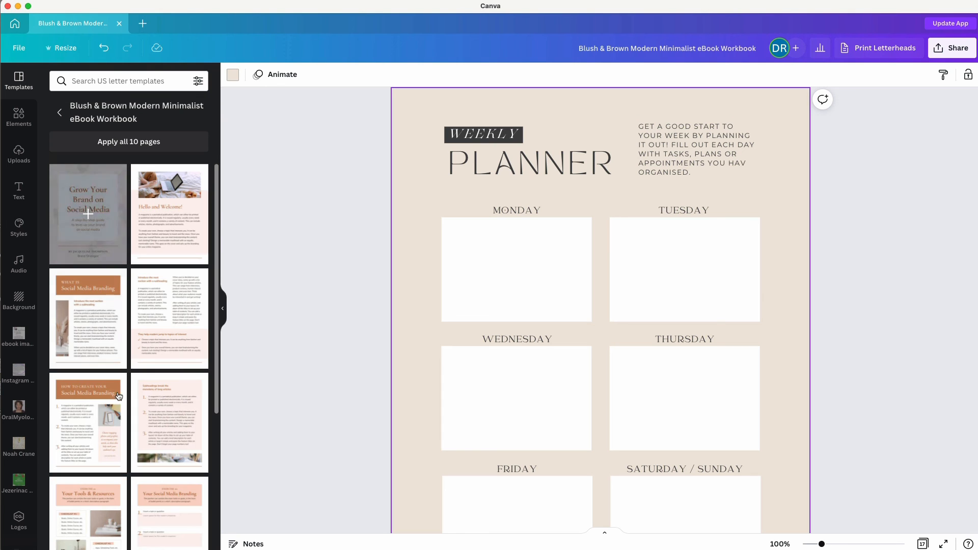
{"action": "scroll", "coordinate": [87, 306], "scroll_direction": "down", "scroll_amount": 5}
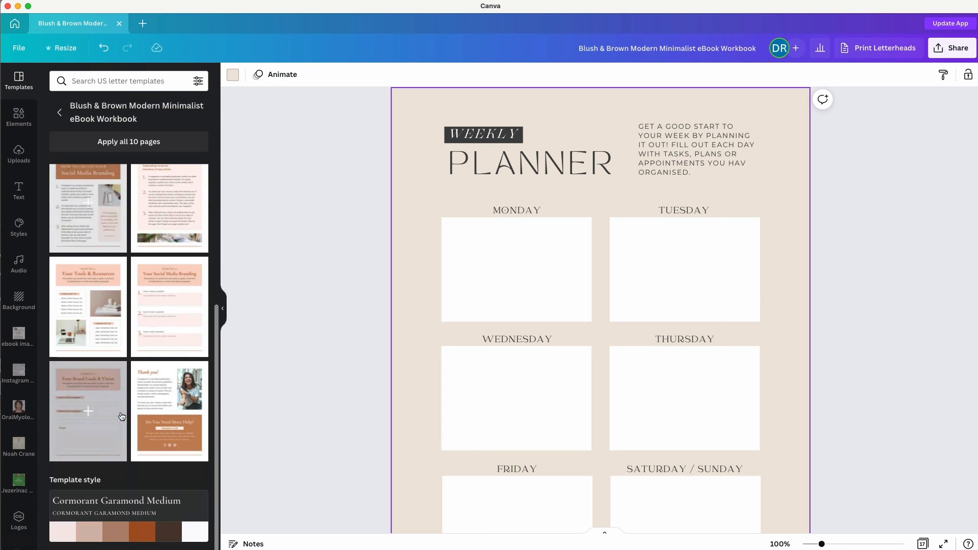
{"action": "left_click", "coordinate": [115, 527]}
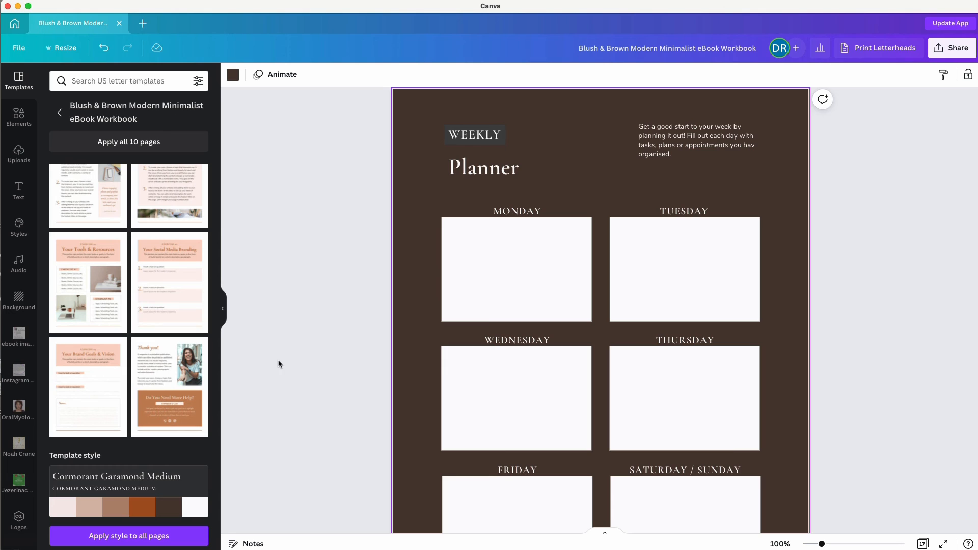
{"action": "mouse_move", "coordinate": [129, 513]}
{"action": "left_click", "coordinate": [99, 504]}
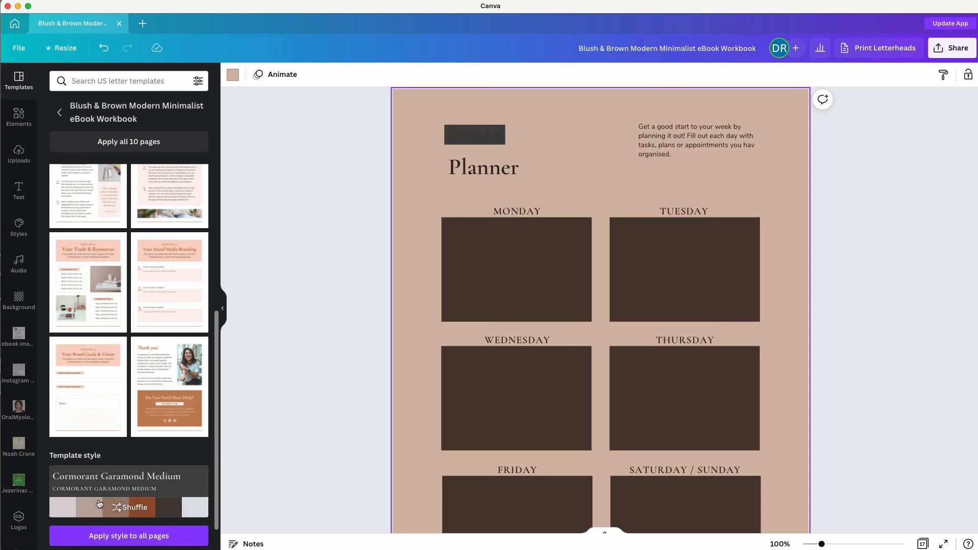
{"action": "left_click", "coordinate": [100, 504]}
{"action": "left_click", "coordinate": [100, 504]}
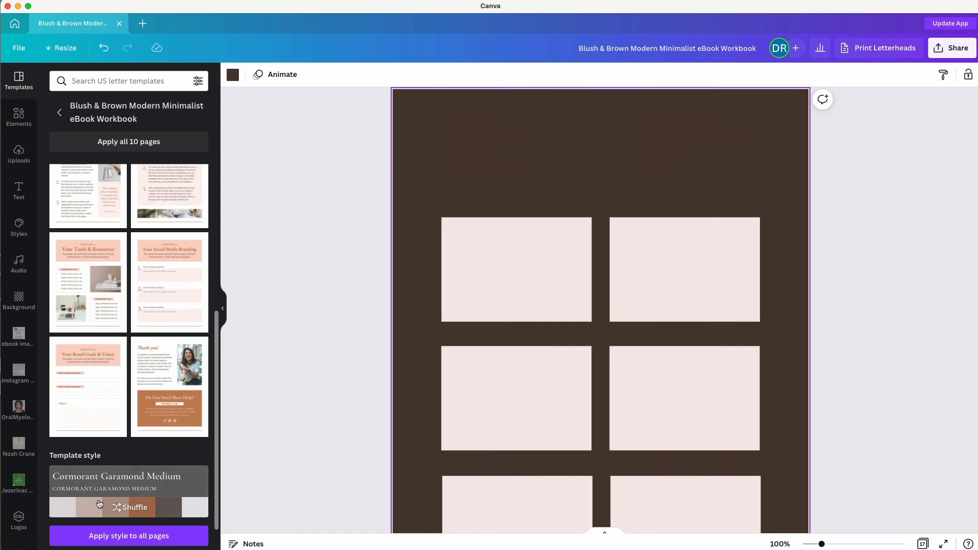
{"action": "left_click", "coordinate": [100, 504]}
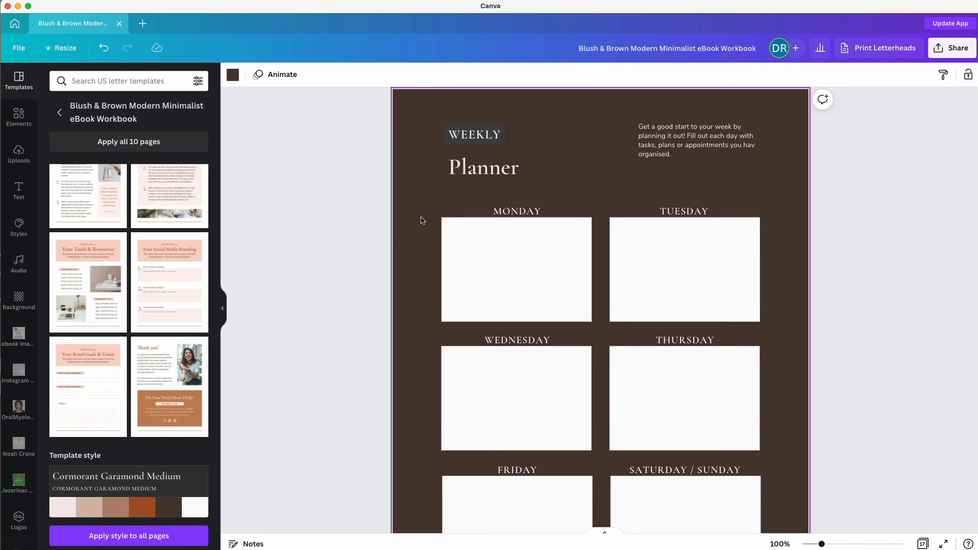
Change the planner page background to the tan document colour.
{"action": "left_click", "coordinate": [234, 79]}
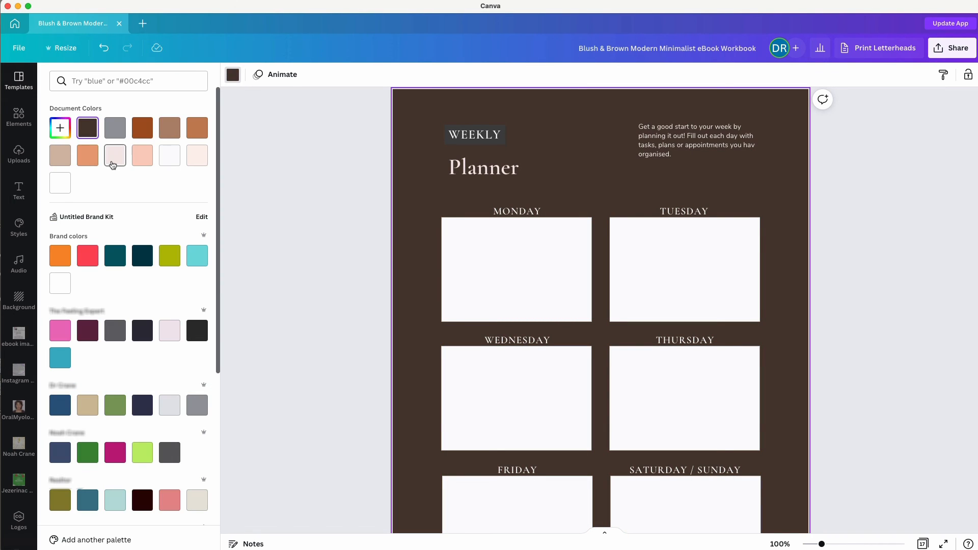
{"action": "left_click", "coordinate": [60, 155]}
{"action": "left_click", "coordinate": [293, 181]}
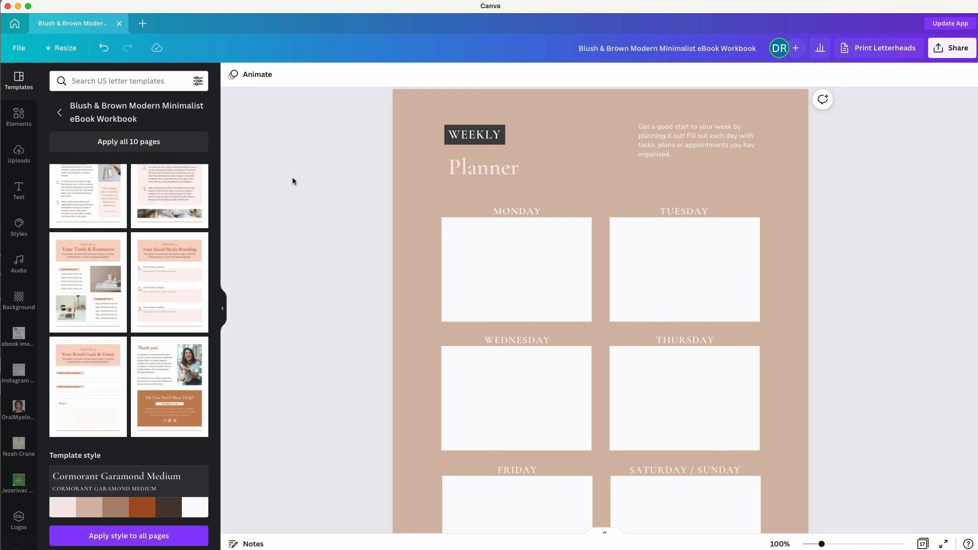
{"action": "scroll", "coordinate": [321, 246], "scroll_direction": "down", "scroll_amount": 7}
{"action": "scroll", "coordinate": [321, 246], "scroll_direction": "down", "scroll_amount": 10}
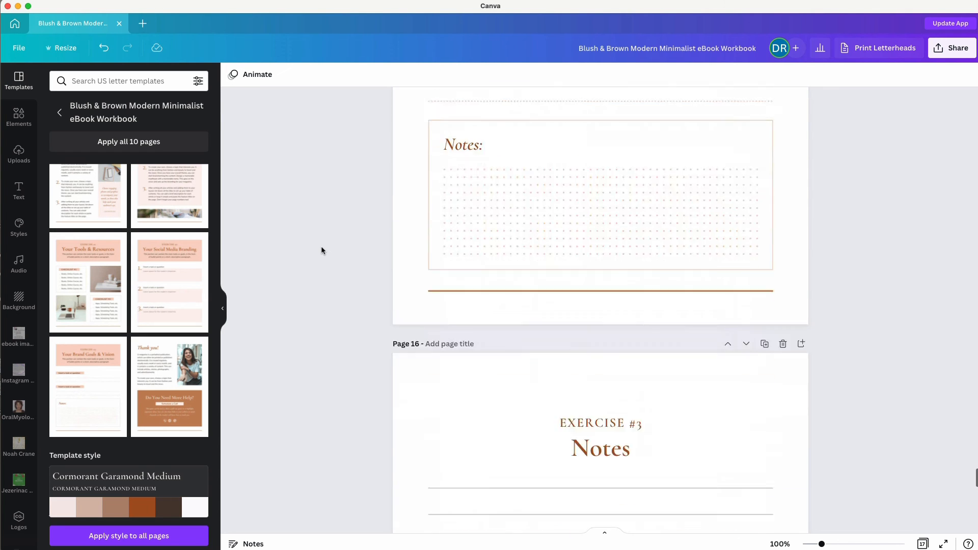
{"action": "scroll", "coordinate": [321, 246], "scroll_direction": "up", "scroll_amount": 5}
{"action": "scroll", "coordinate": [321, 246], "scroll_direction": "up", "scroll_amount": 10}
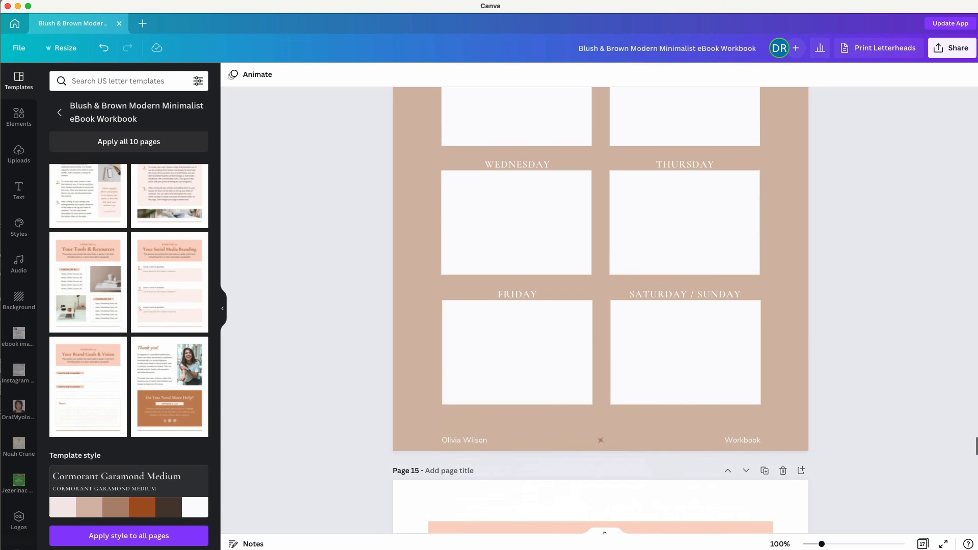
Download all 17 pages as a PDF Print file with RGB colour space.
{"action": "left_click", "coordinate": [944, 49]}
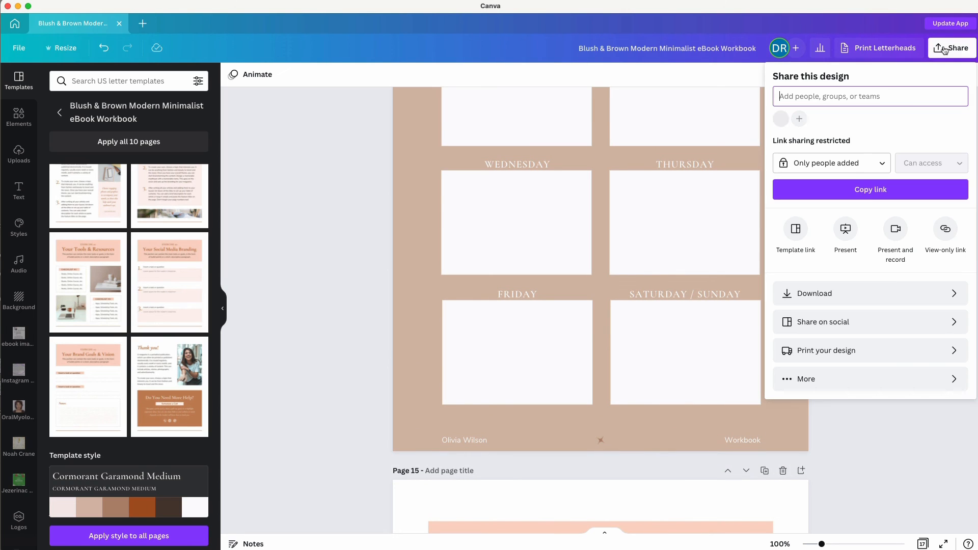
{"action": "left_click", "coordinate": [839, 294]}
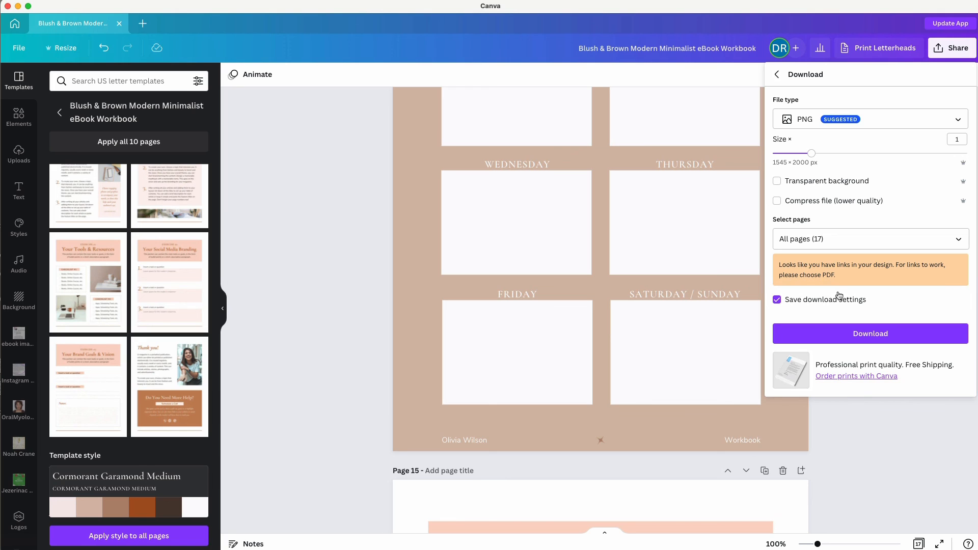
{"action": "left_click", "coordinate": [881, 119]}
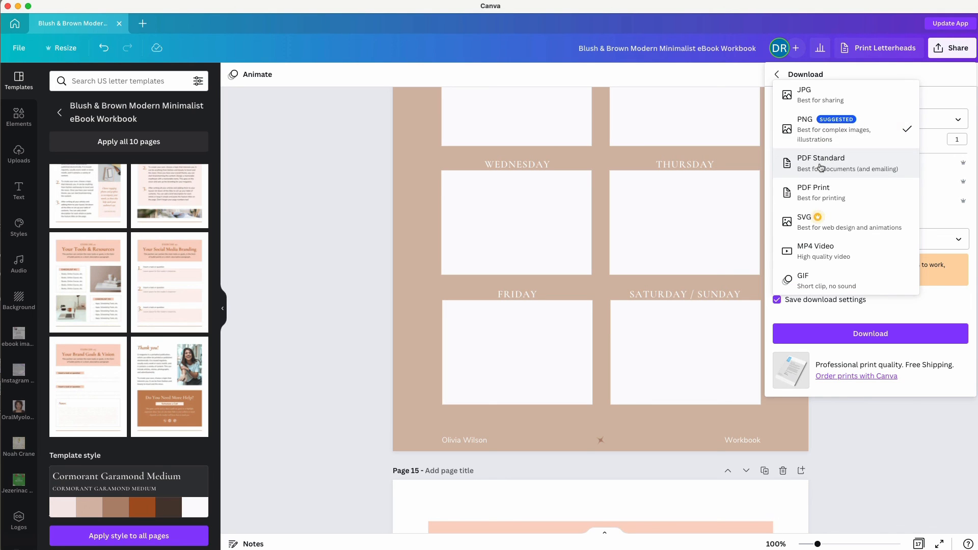
{"action": "left_click", "coordinate": [814, 190]}
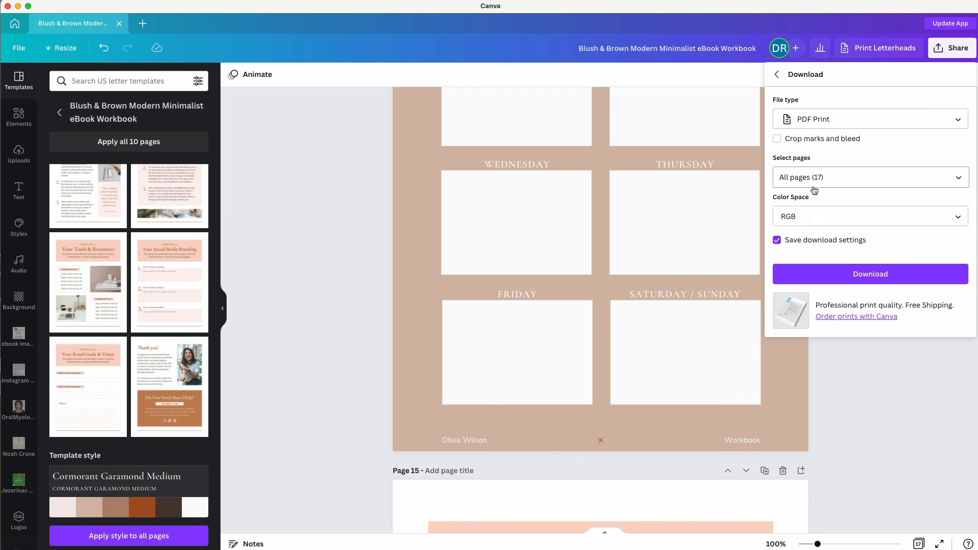
{"action": "left_click", "coordinate": [804, 218]}
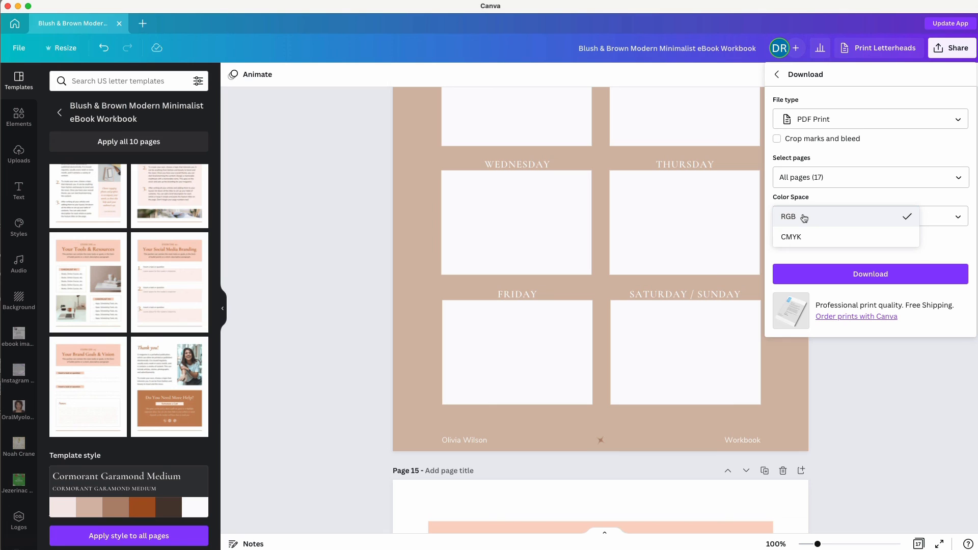
{"action": "left_click", "coordinate": [804, 218]}
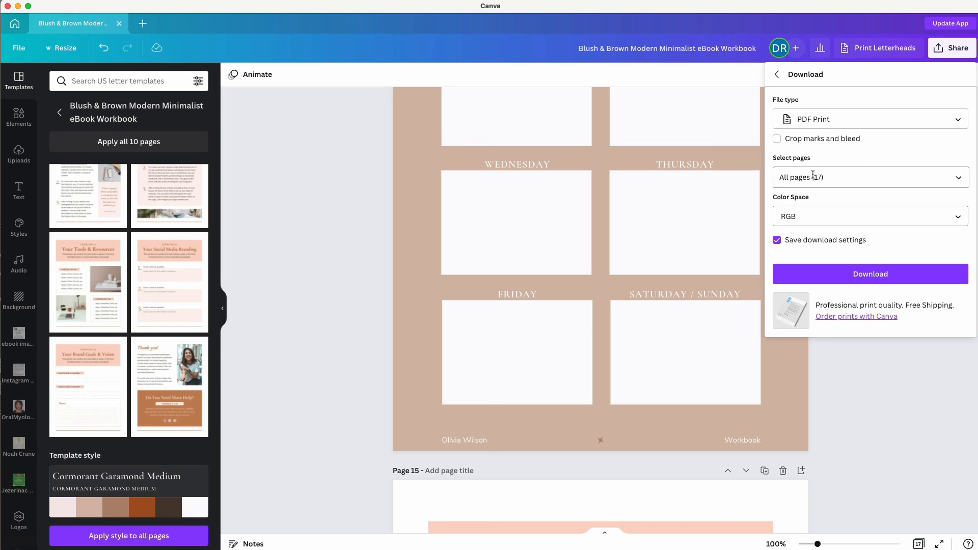
{"action": "left_click", "coordinate": [823, 274]}
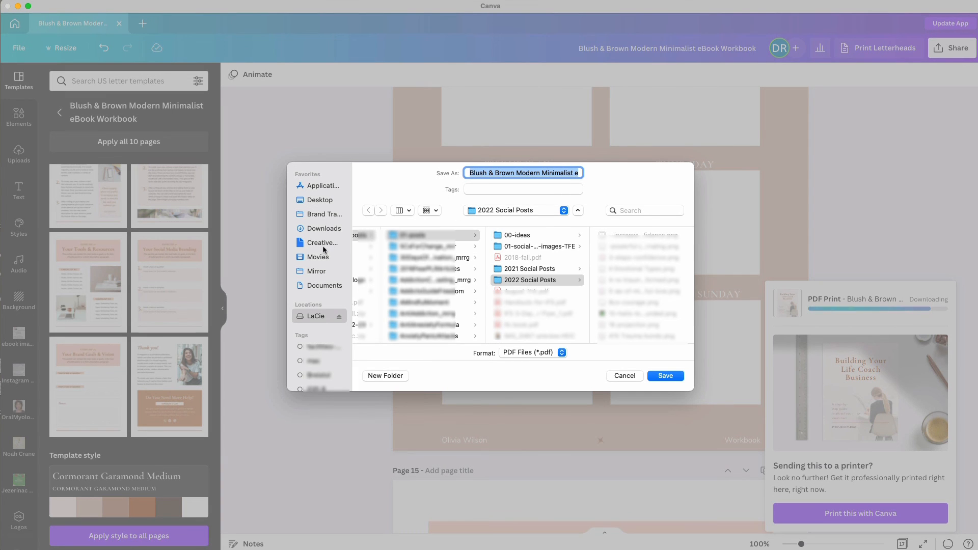
Save the PDF to the Desktop as coaching-ebook and bring its window into view.
{"action": "left_click", "coordinate": [316, 203]}
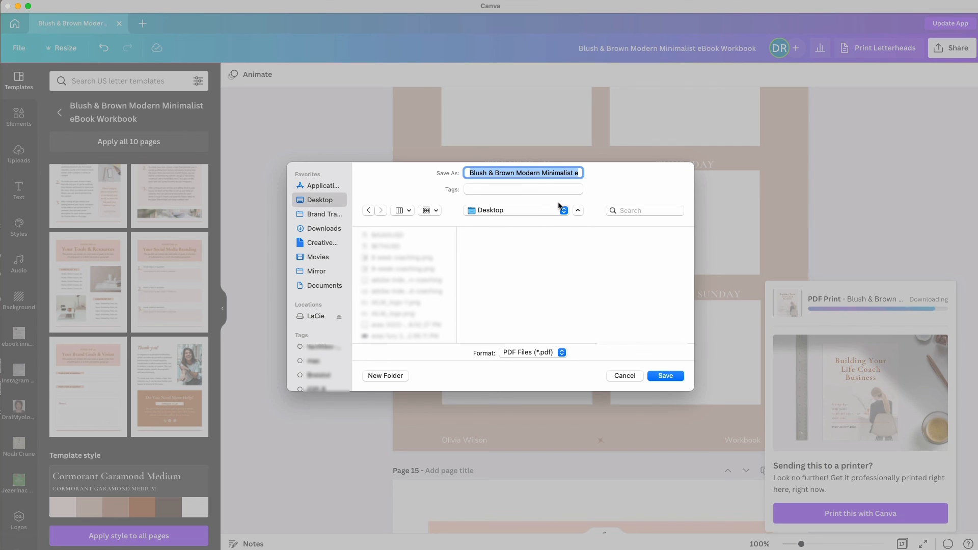
{"action": "type", "text": "coaching-"}
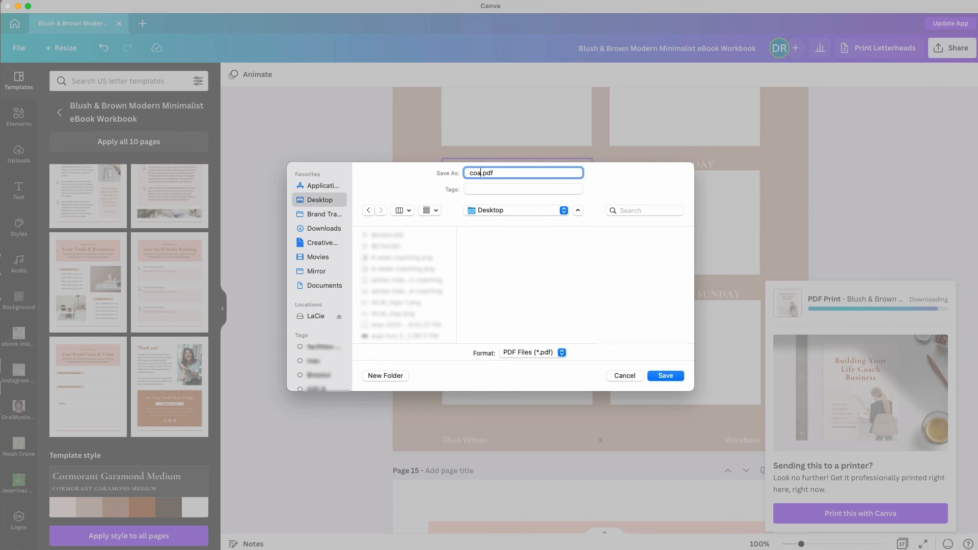
{"action": "type", "text": "ebook"}
{"action": "left_click", "coordinate": [666, 375]}
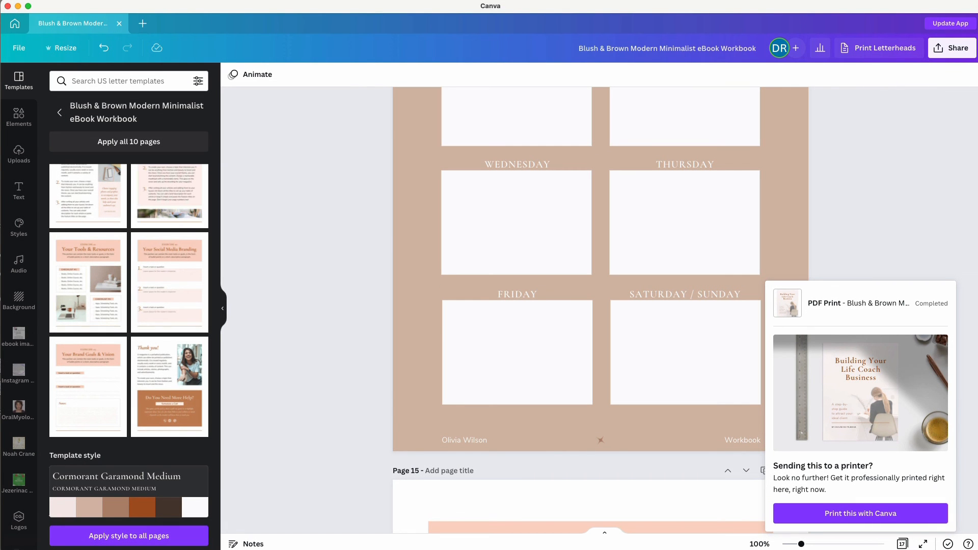
{"action": "key", "text": "super+Tab"}
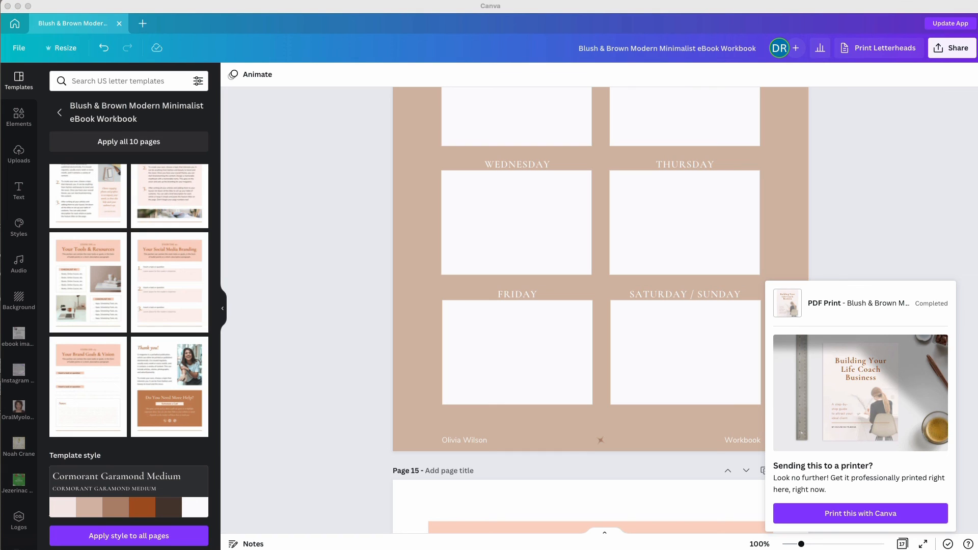
{"action": "left_click_drag", "start_coordinate": [0, 39], "coordinate": [269, 44]}
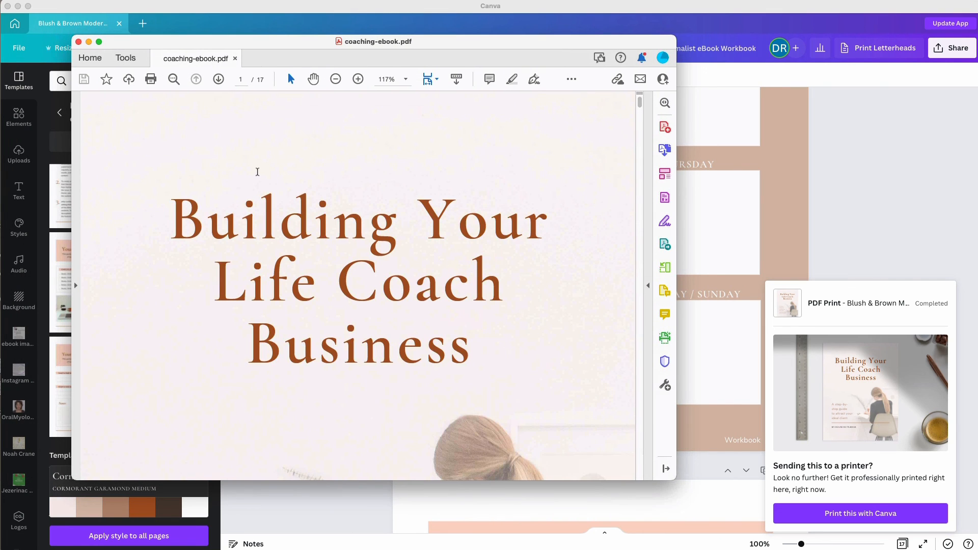
Zoom out and scroll through every page of coaching-ebook.pdf, including the tan weekly planner.
{"action": "key", "text": "super+minus"}
{"action": "key", "text": "super+minus"}
{"action": "scroll", "coordinate": [312, 230], "scroll_direction": "down", "scroll_amount": 10}
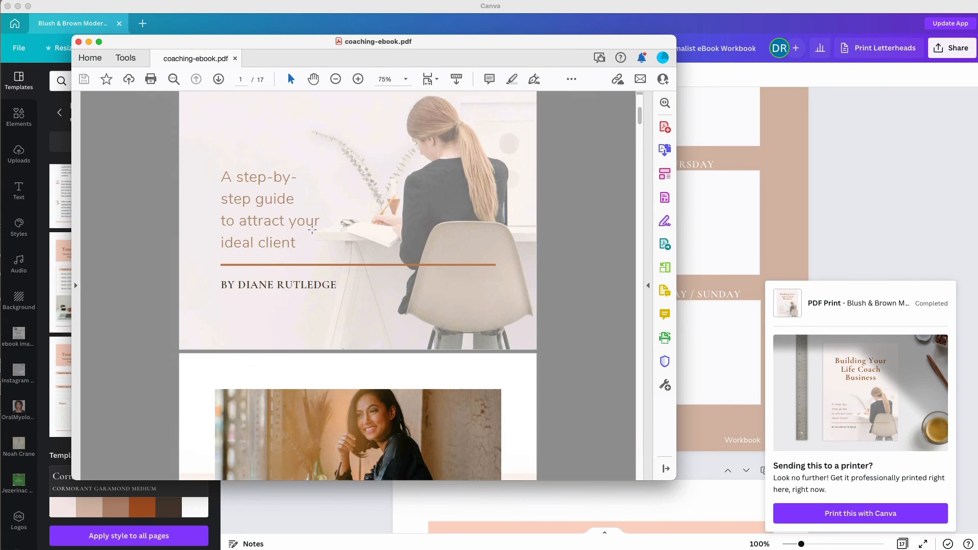
{"action": "scroll", "coordinate": [312, 229], "scroll_direction": "down", "scroll_amount": 20}
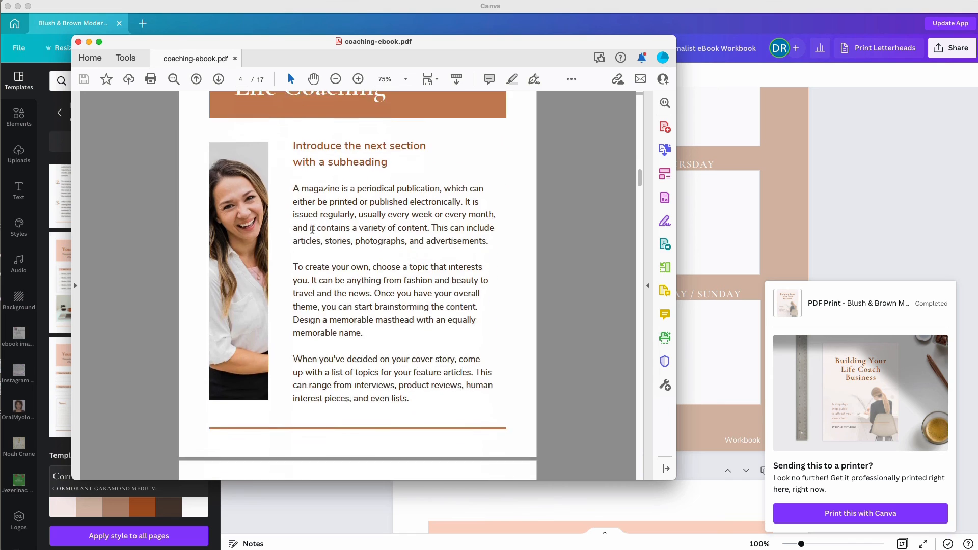
{"action": "scroll", "coordinate": [312, 229], "scroll_direction": "down", "scroll_amount": 20}
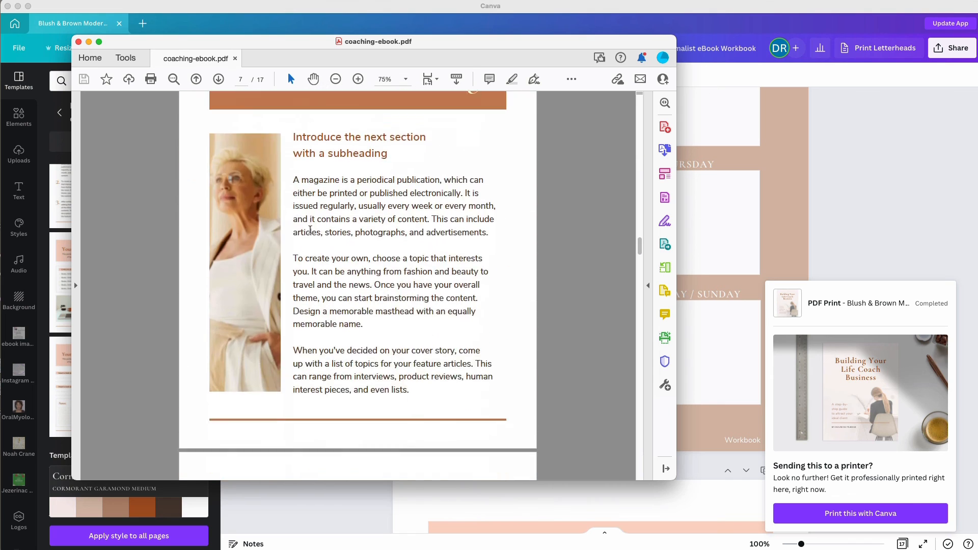
{"action": "scroll", "coordinate": [311, 230], "scroll_direction": "down", "scroll_amount": 20}
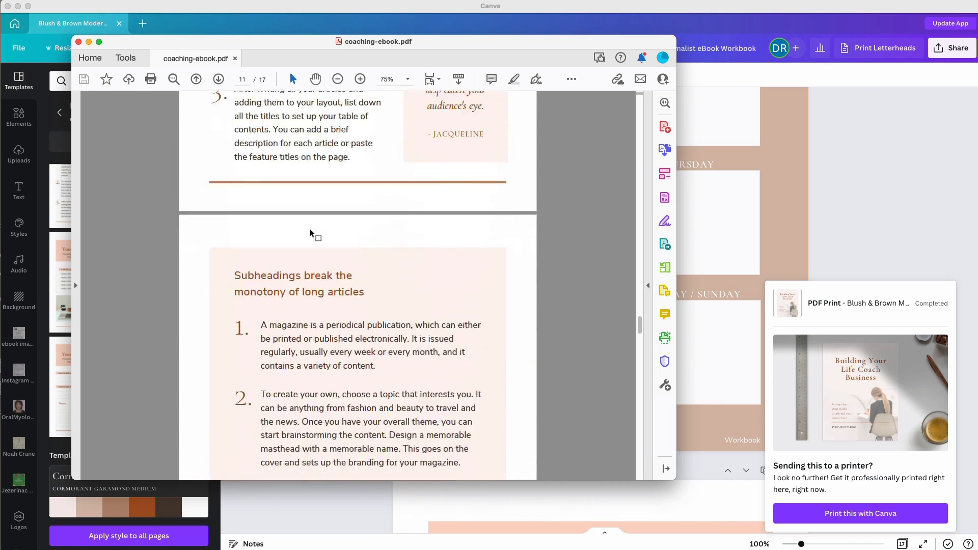
{"action": "scroll", "coordinate": [312, 234], "scroll_direction": "down", "scroll_amount": 20}
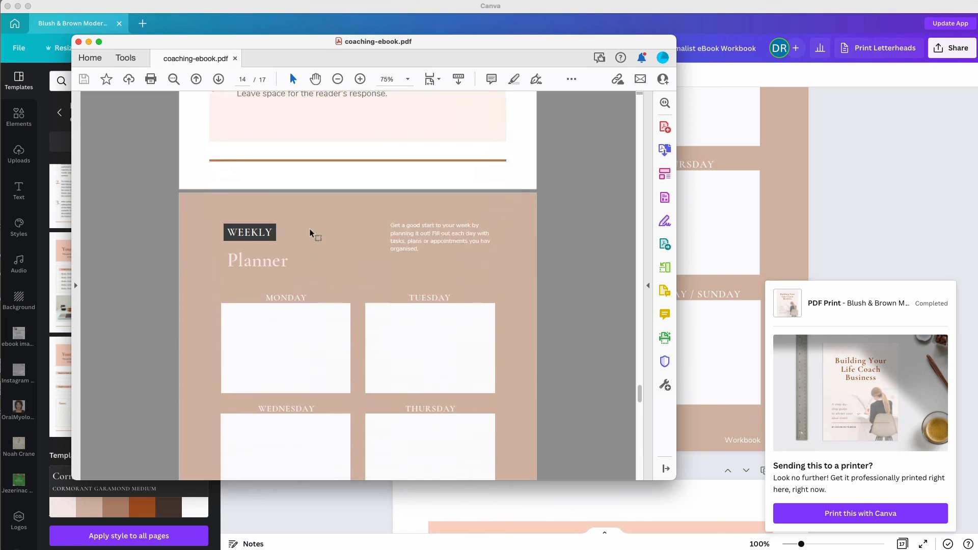
{"action": "scroll", "coordinate": [310, 230], "scroll_direction": "down", "scroll_amount": 1}
{"action": "scroll", "coordinate": [309, 230], "scroll_direction": "up", "scroll_amount": 3}
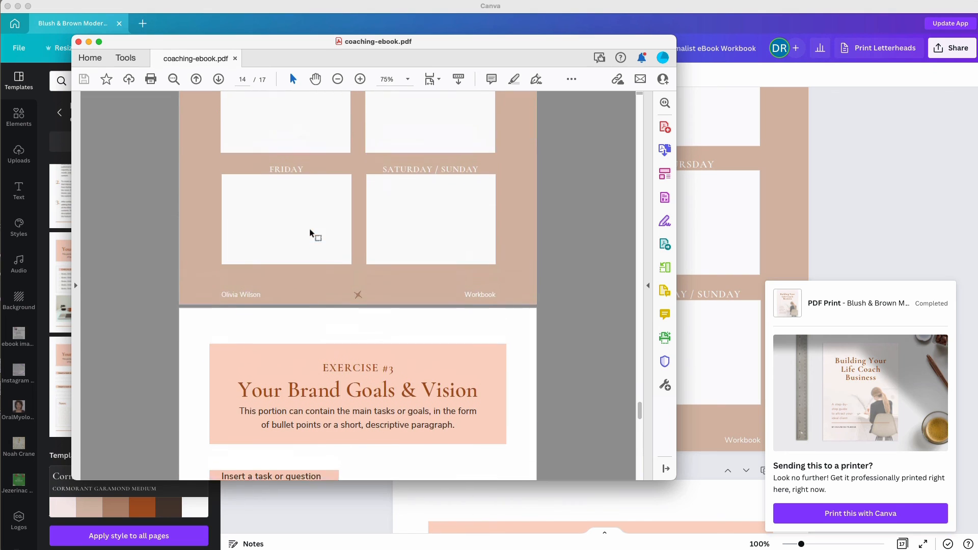
{"action": "scroll", "coordinate": [310, 230], "scroll_direction": "down", "scroll_amount": 2}
{"action": "scroll", "coordinate": [310, 230], "scroll_direction": "down", "scroll_amount": 9}
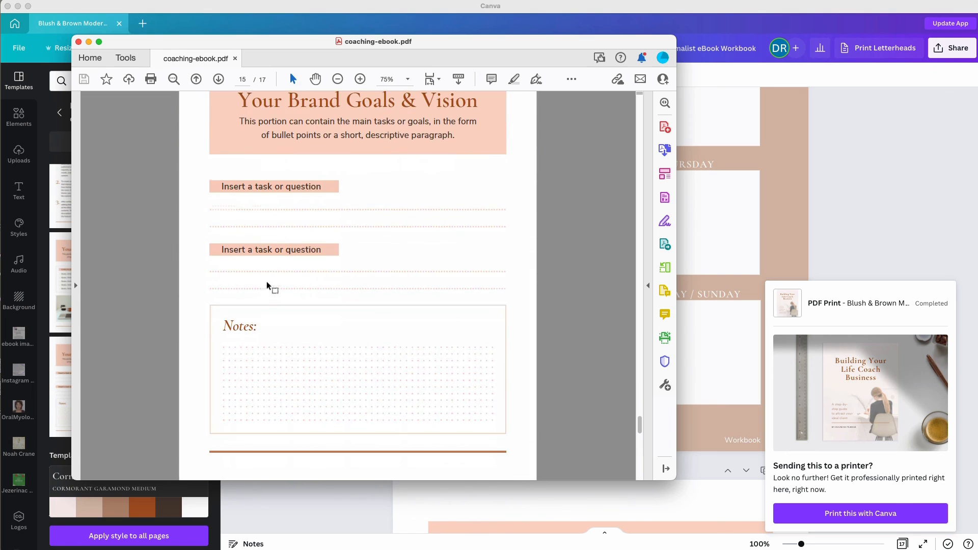
{"action": "scroll", "coordinate": [268, 287], "scroll_direction": "down", "scroll_amount": 15}
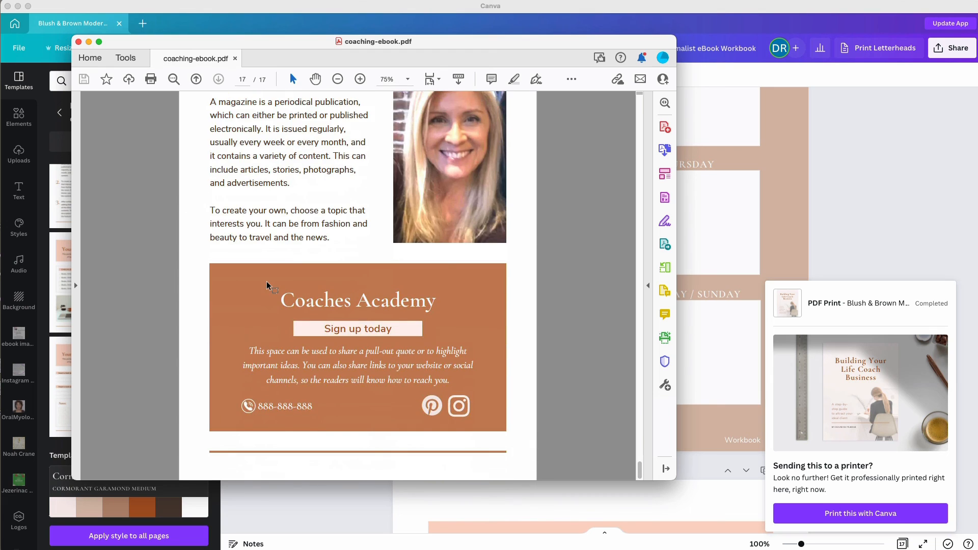
{"action": "scroll", "coordinate": [155, 367], "scroll_direction": "up", "scroll_amount": 2}
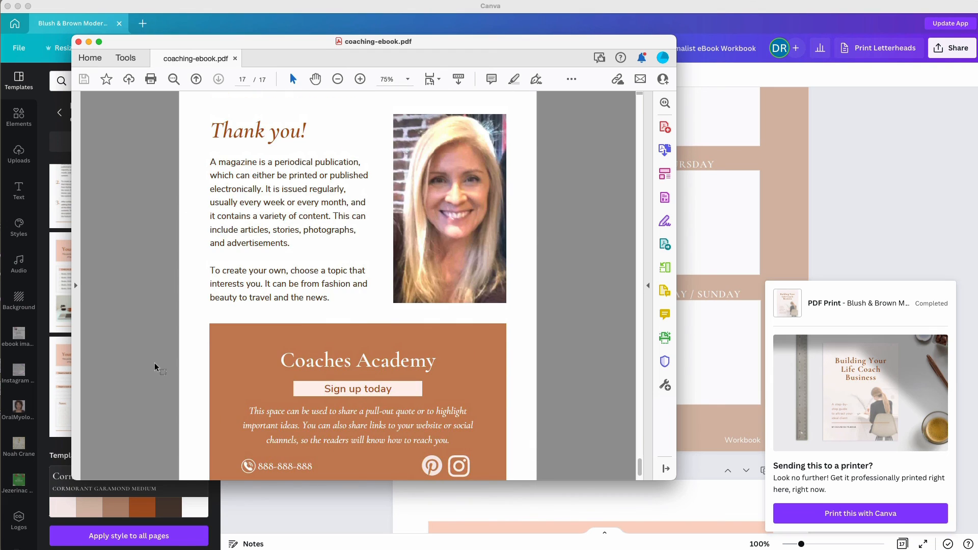
{"action": "scroll", "coordinate": [158, 366], "scroll_direction": "down", "scroll_amount": 2}
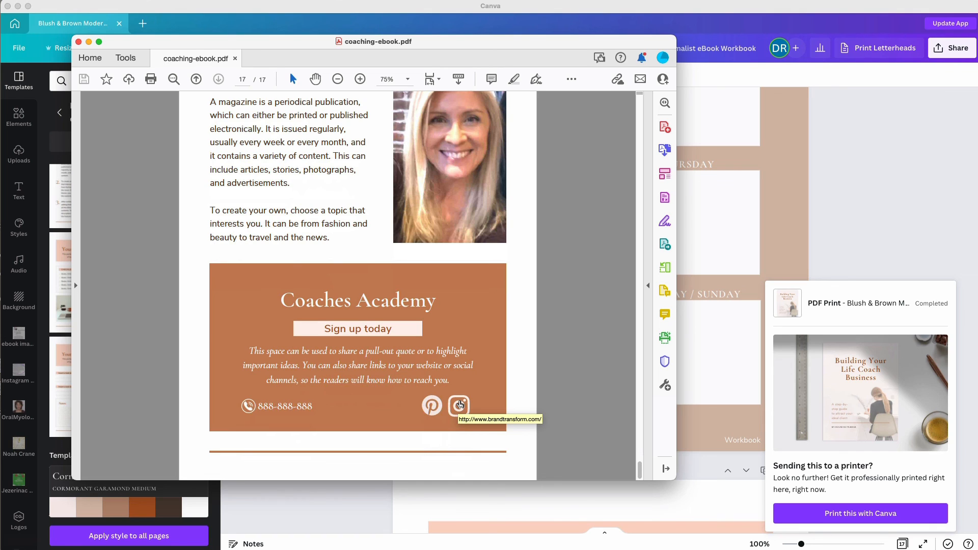
Scroll back to the cover and close the PDF, returning to Canva.
{"action": "scroll", "coordinate": [580, 230], "scroll_direction": "up", "scroll_amount": 1}
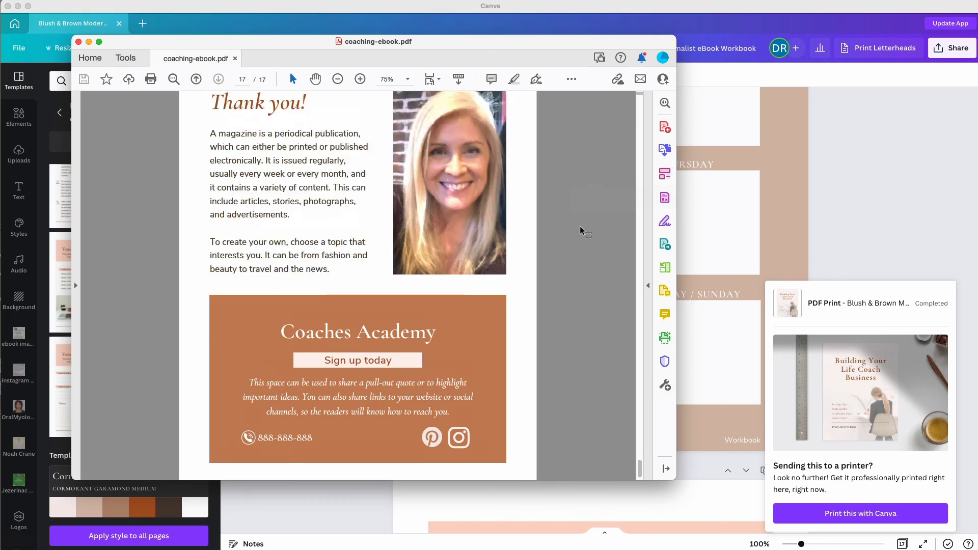
{"action": "scroll", "coordinate": [581, 230], "scroll_direction": "up", "scroll_amount": 20}
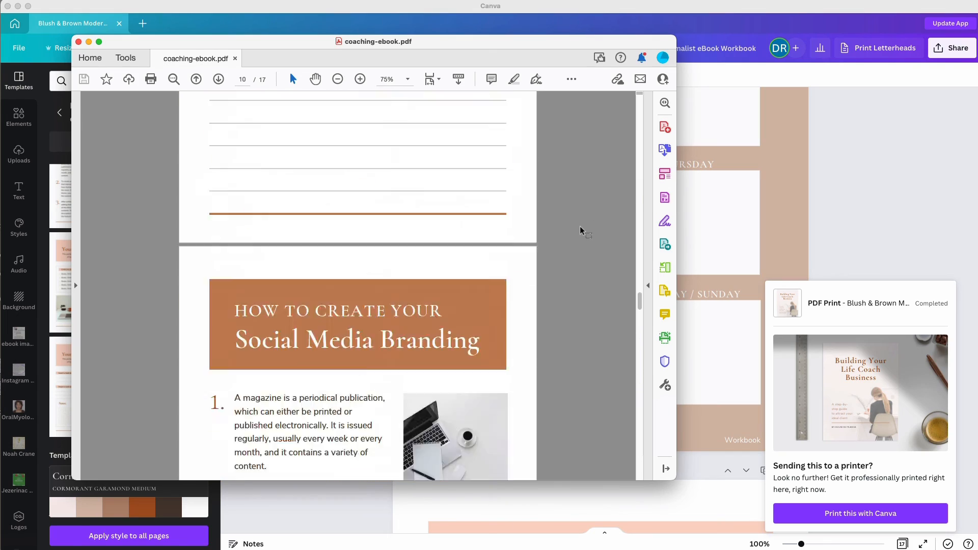
{"action": "scroll", "coordinate": [581, 230], "scroll_direction": "up", "scroll_amount": 20}
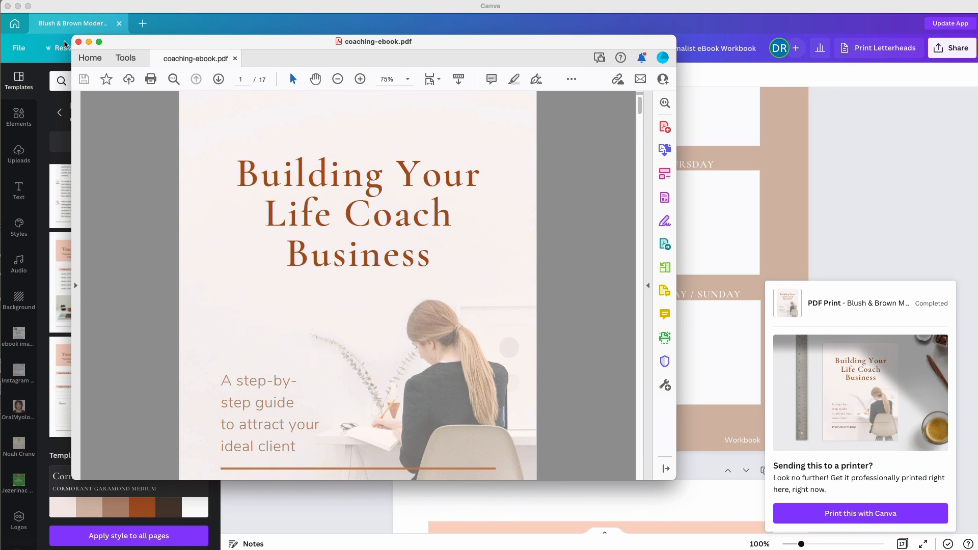
{"action": "left_click", "coordinate": [79, 41]}
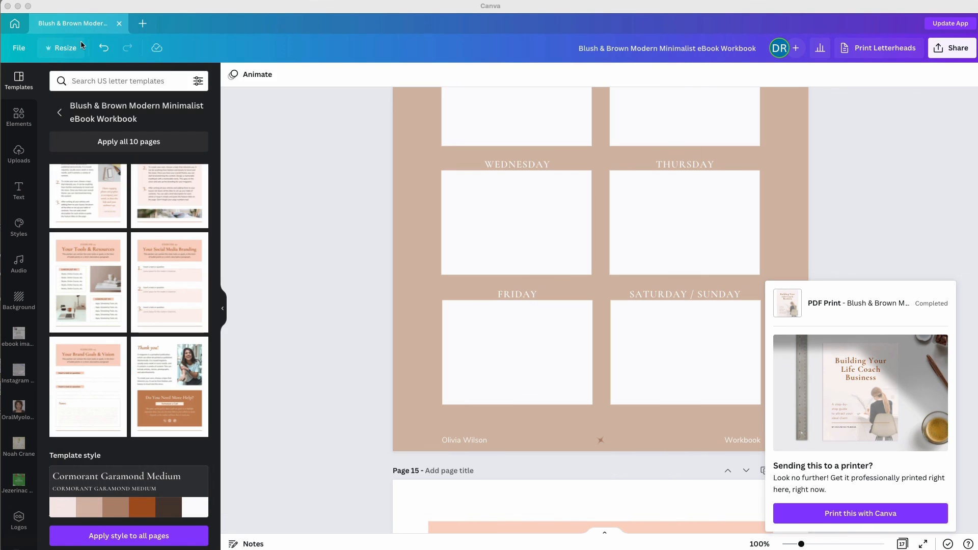